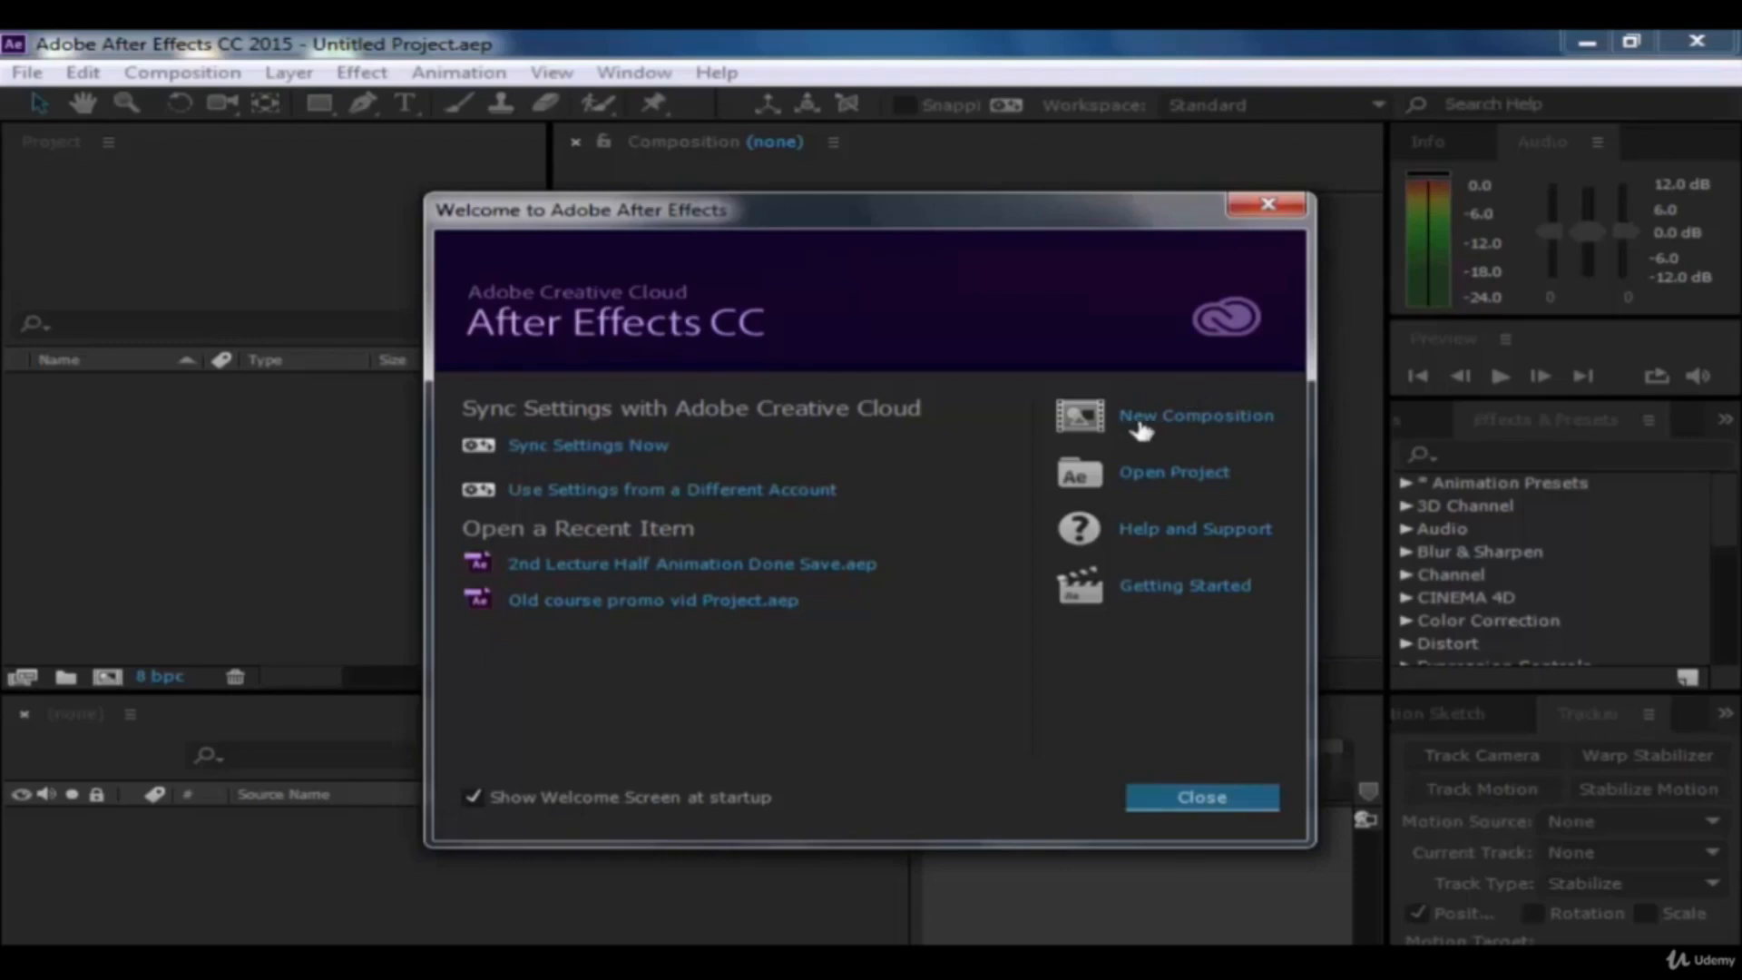
Step: Start a new composition and apply the HDV 1080 29.97 preset to it
{"action": "left_click", "coordinate": [1139, 424]}
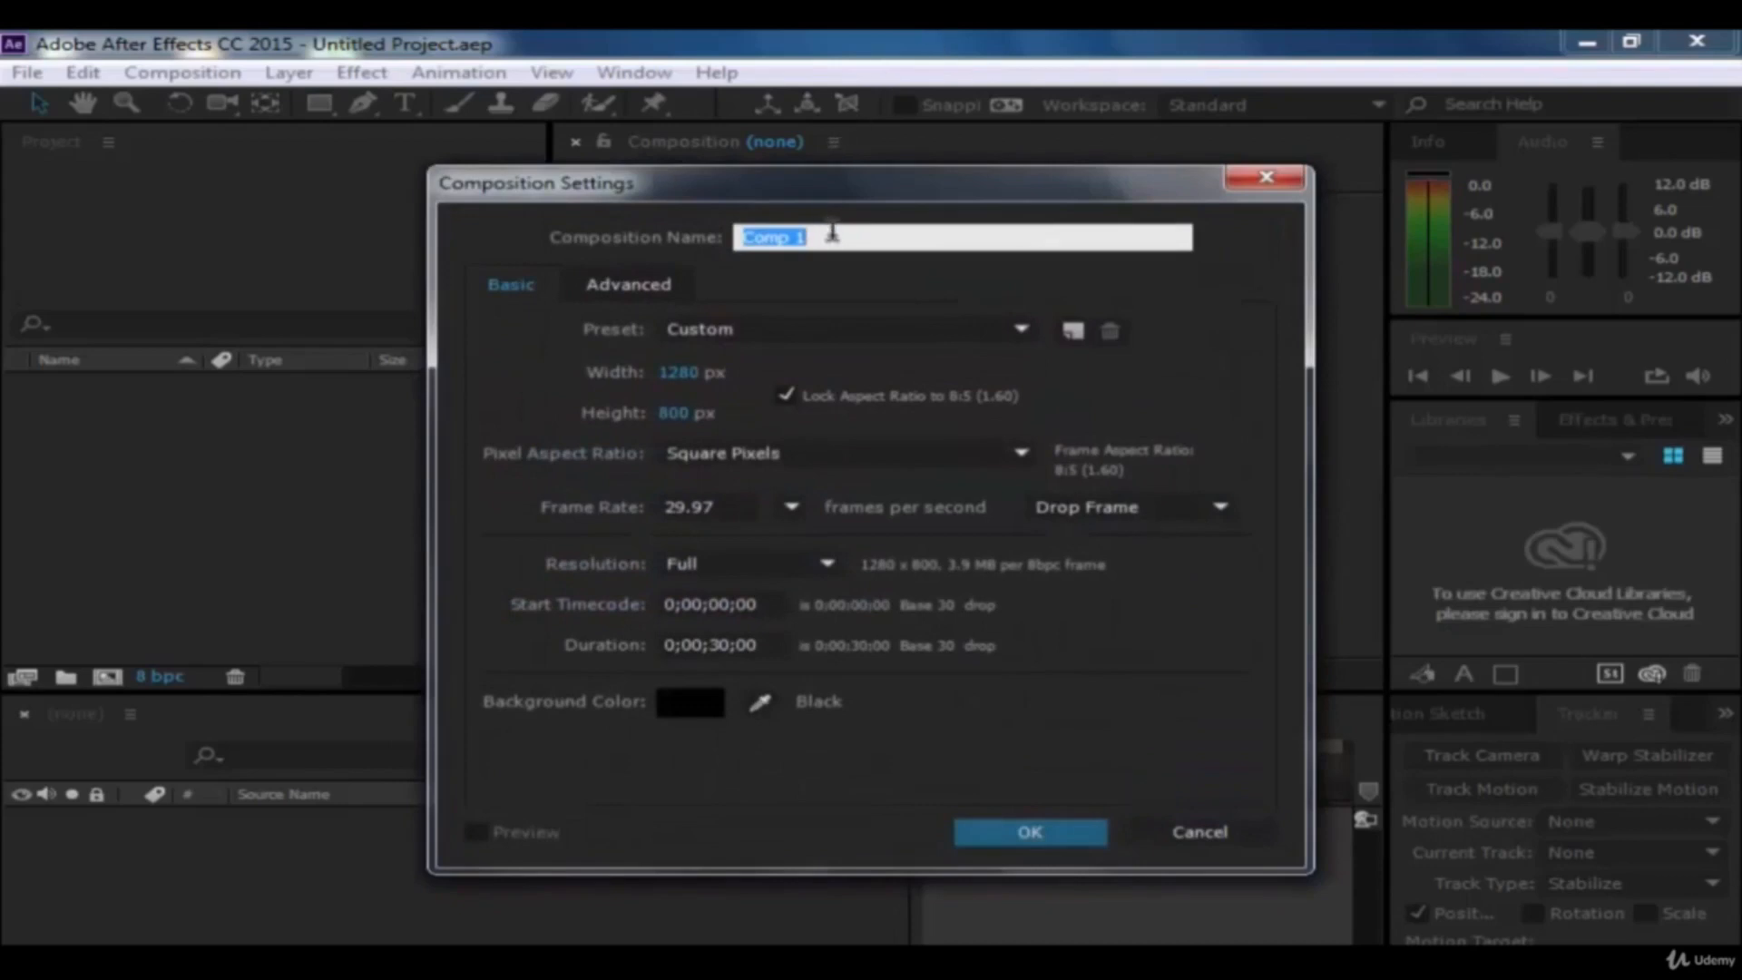
{"action": "left_click", "coordinate": [844, 331]}
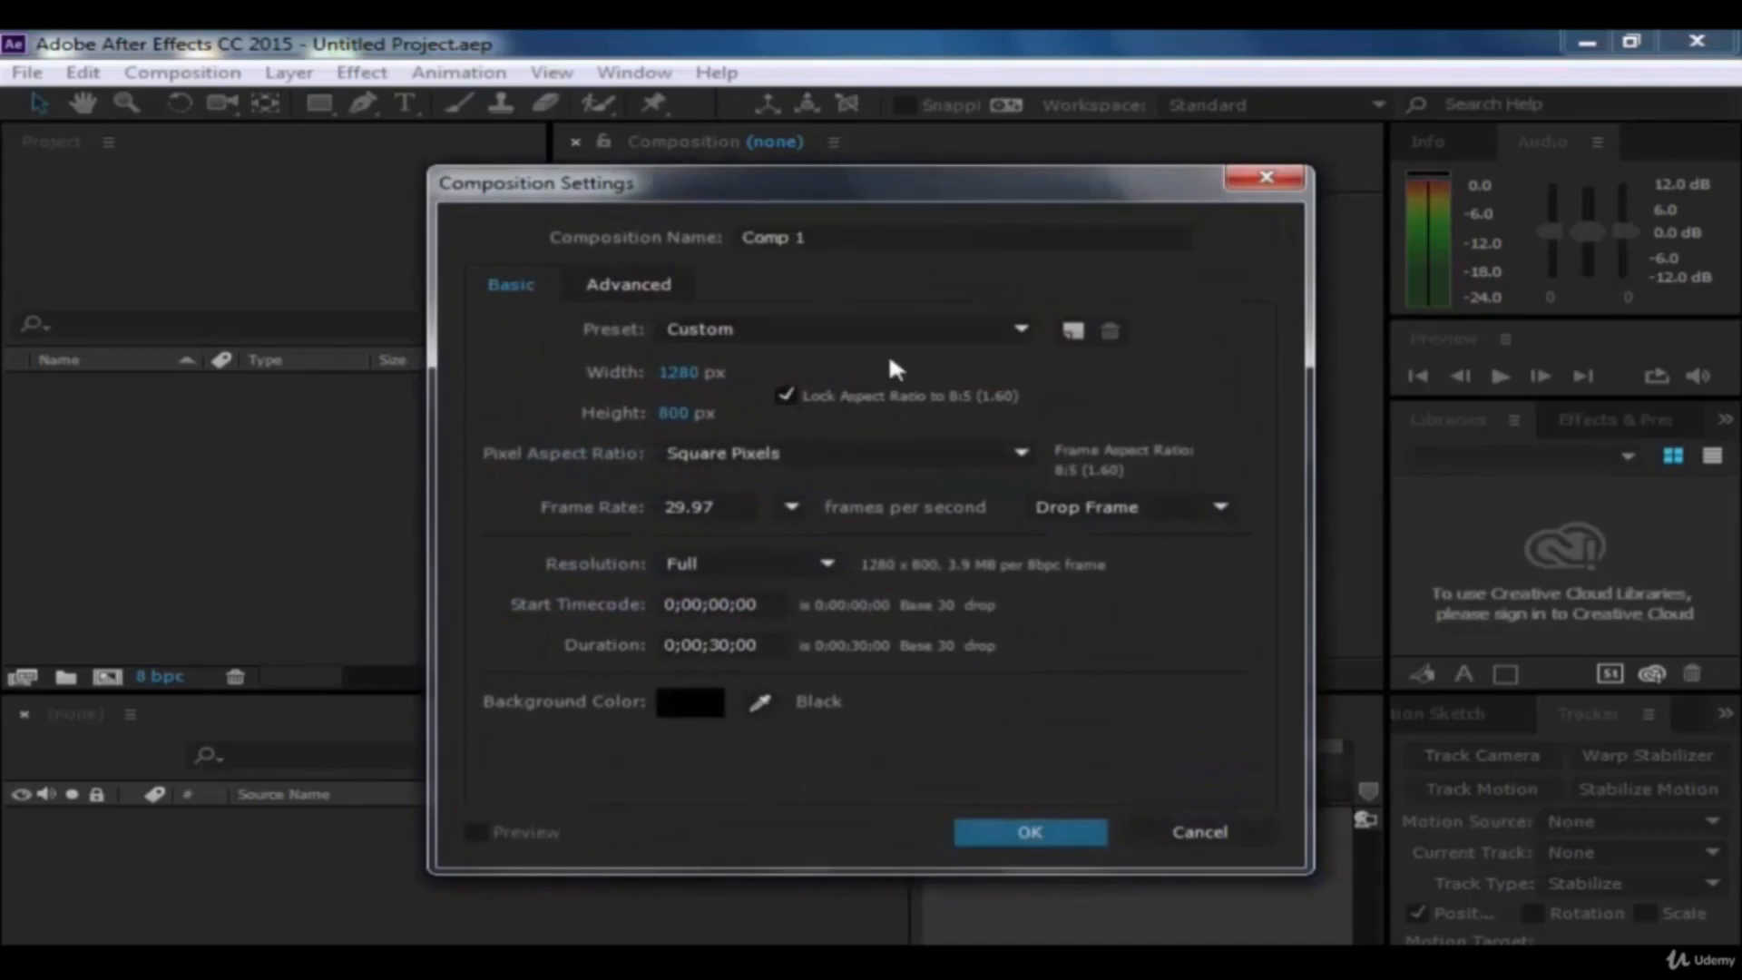
{"action": "left_click", "coordinate": [847, 330]}
{"action": "left_click", "coordinate": [847, 330]}
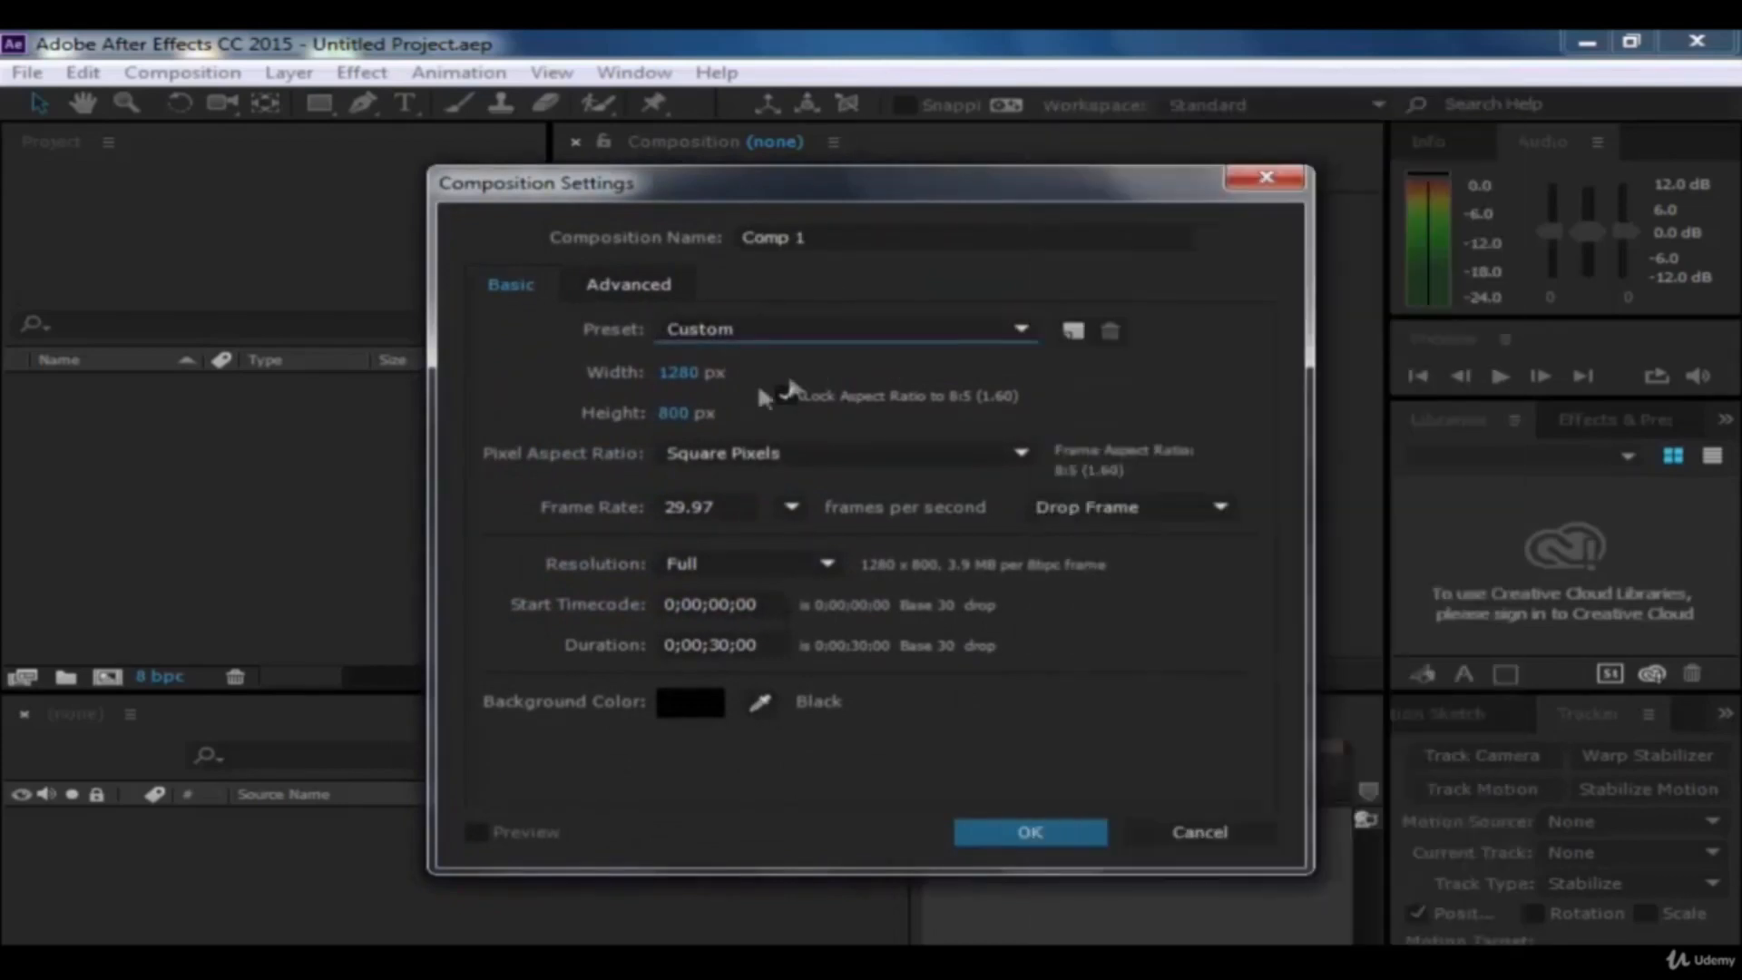
{"action": "left_click_drag", "start_coordinate": [678, 421], "coordinate": [669, 422]}
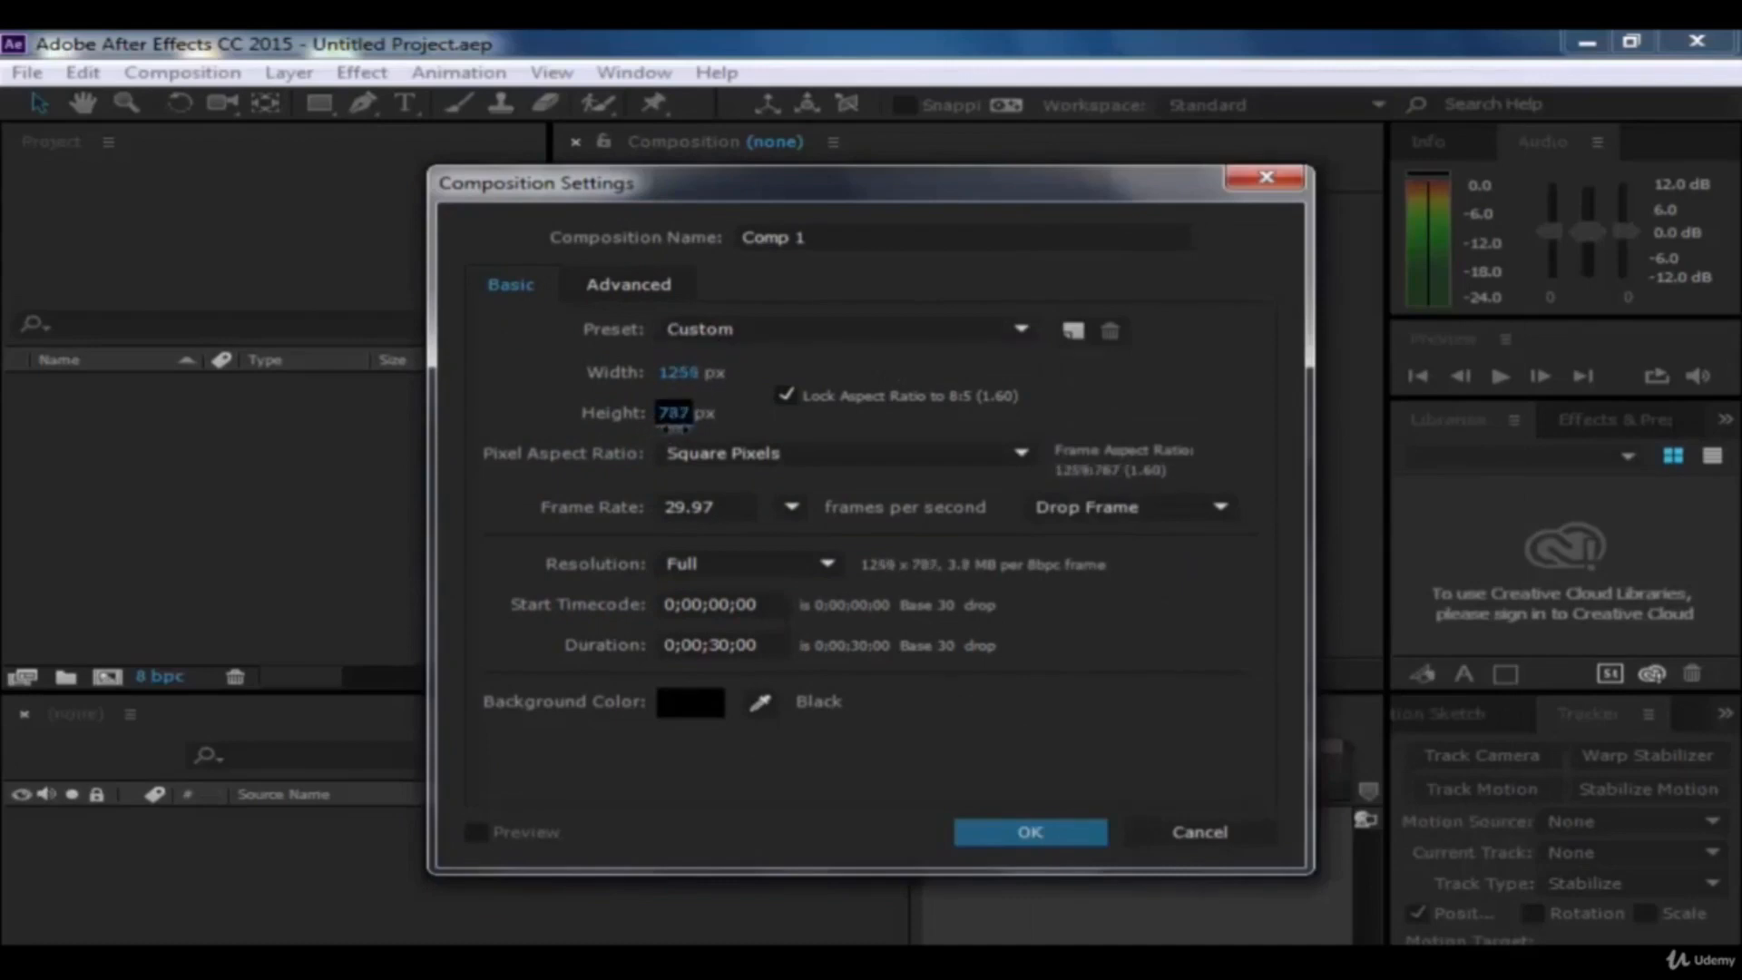
{"action": "left_click", "coordinate": [731, 325]}
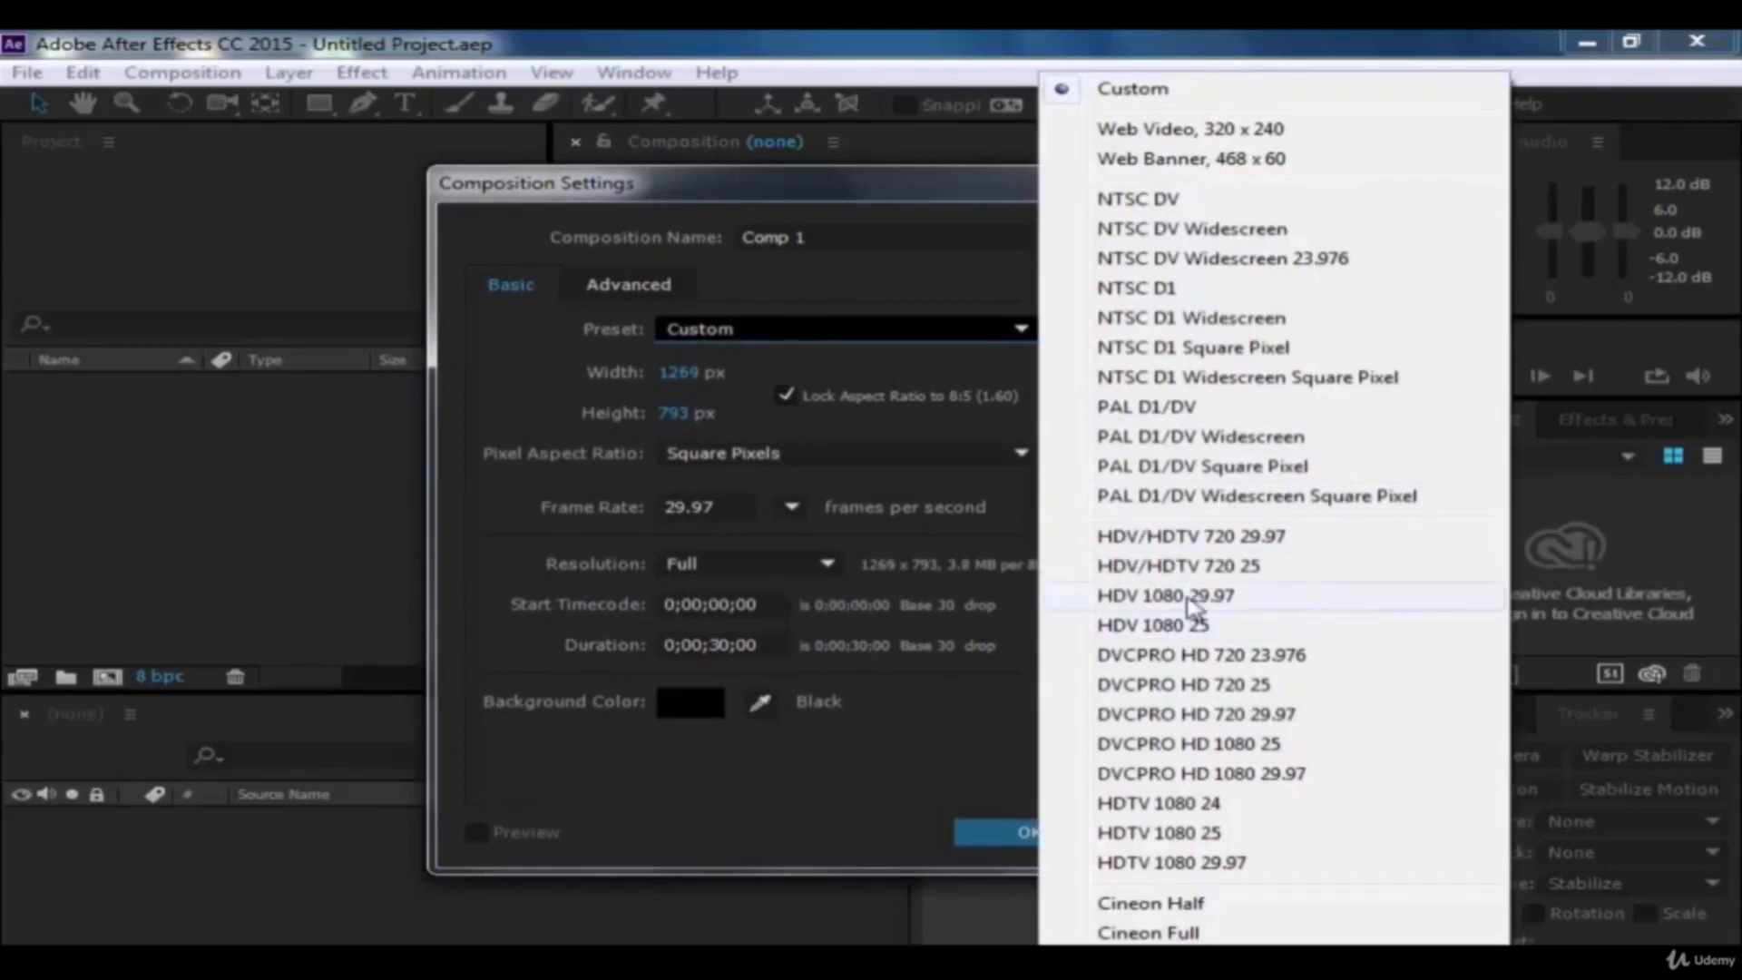
{"action": "left_click", "coordinate": [1191, 602]}
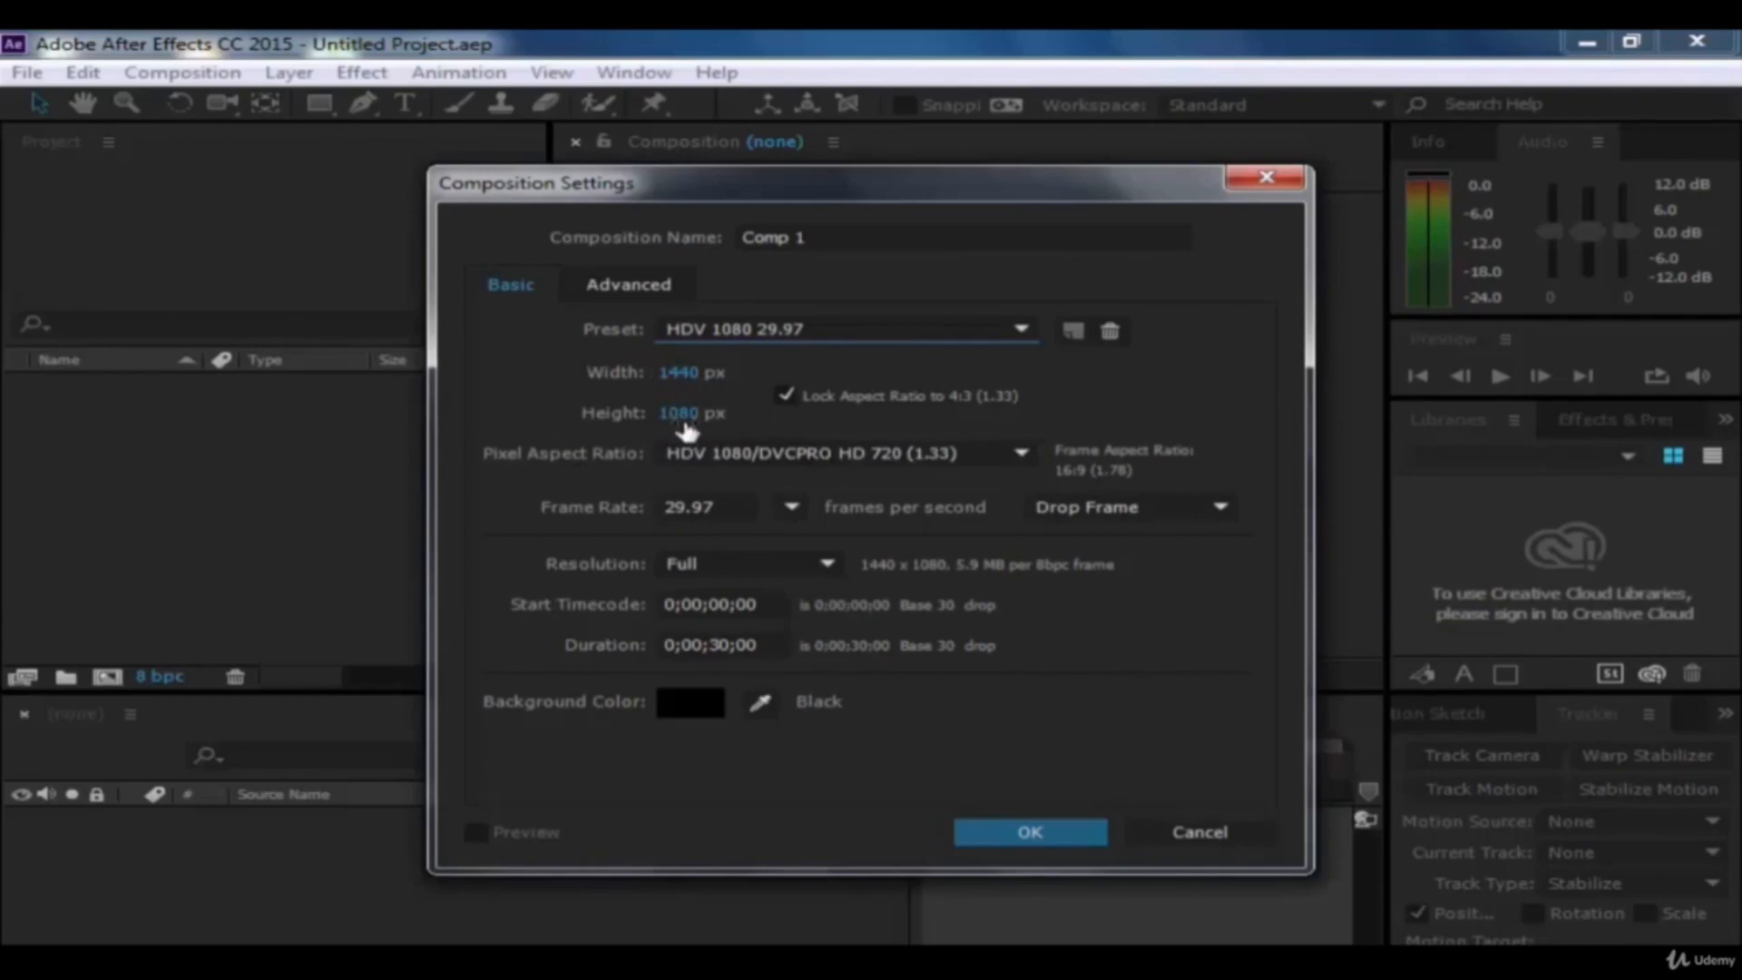
Step: Switch the composition preset to HDV/HDTV 720 29.97 and look over the available pixel aspect ratios
{"action": "left_click", "coordinate": [807, 328]}
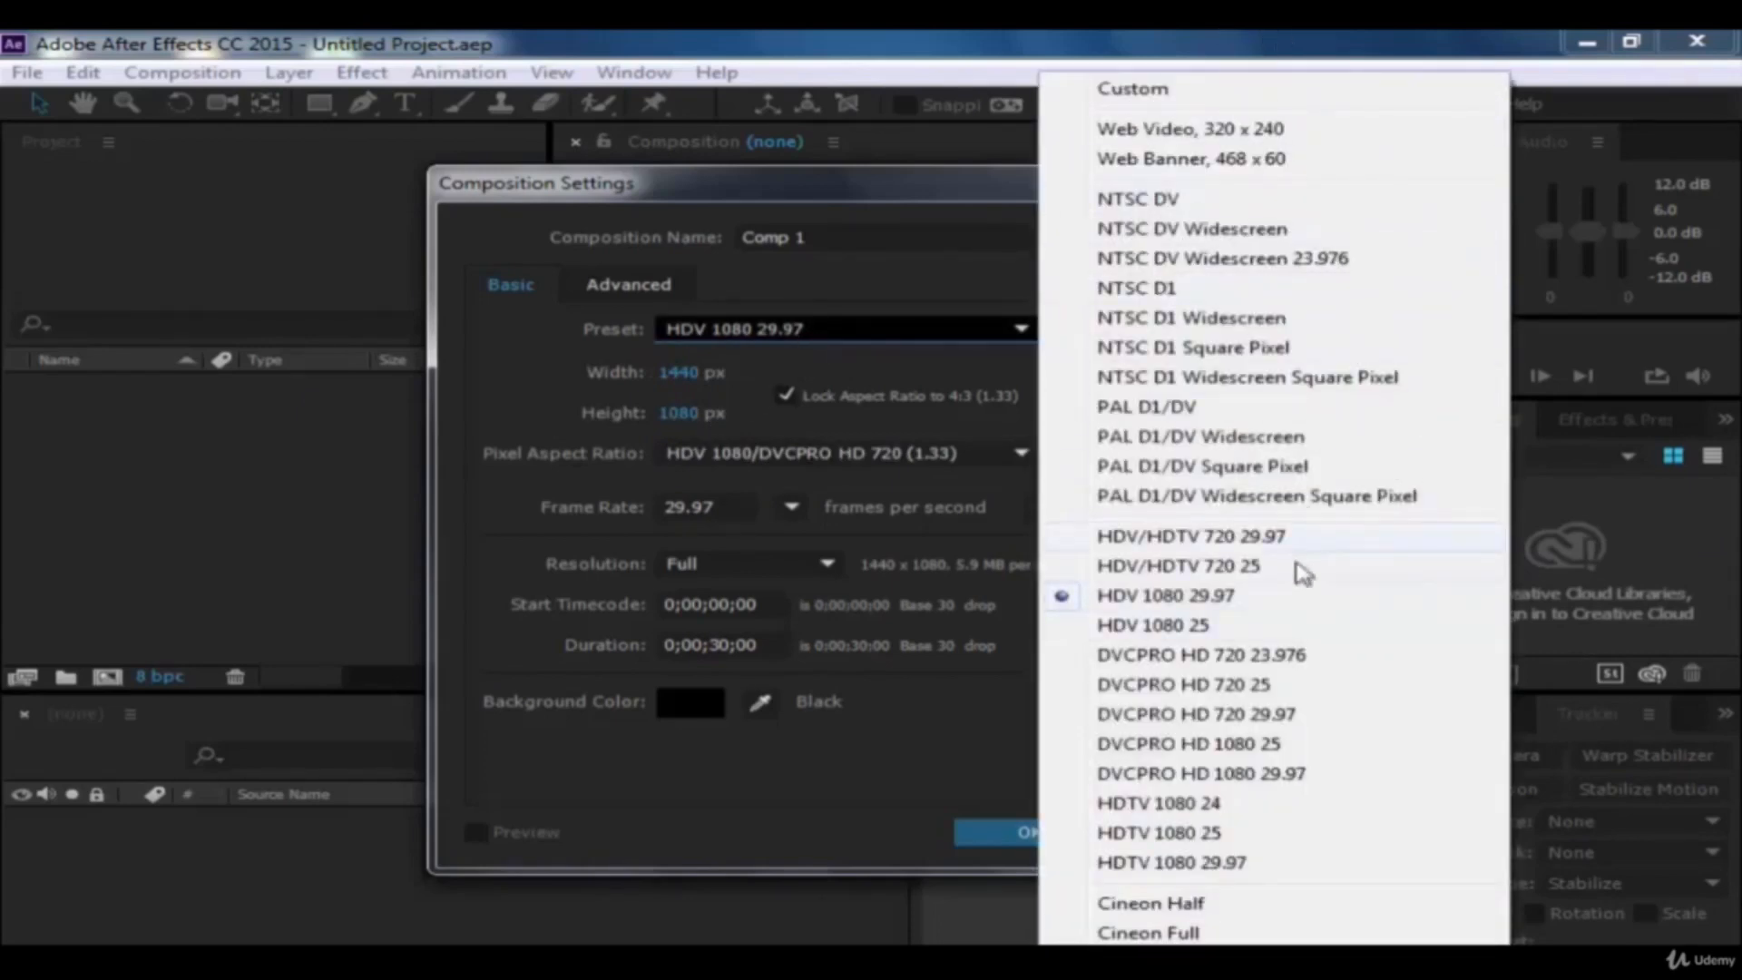
{"action": "left_click", "coordinate": [1281, 539]}
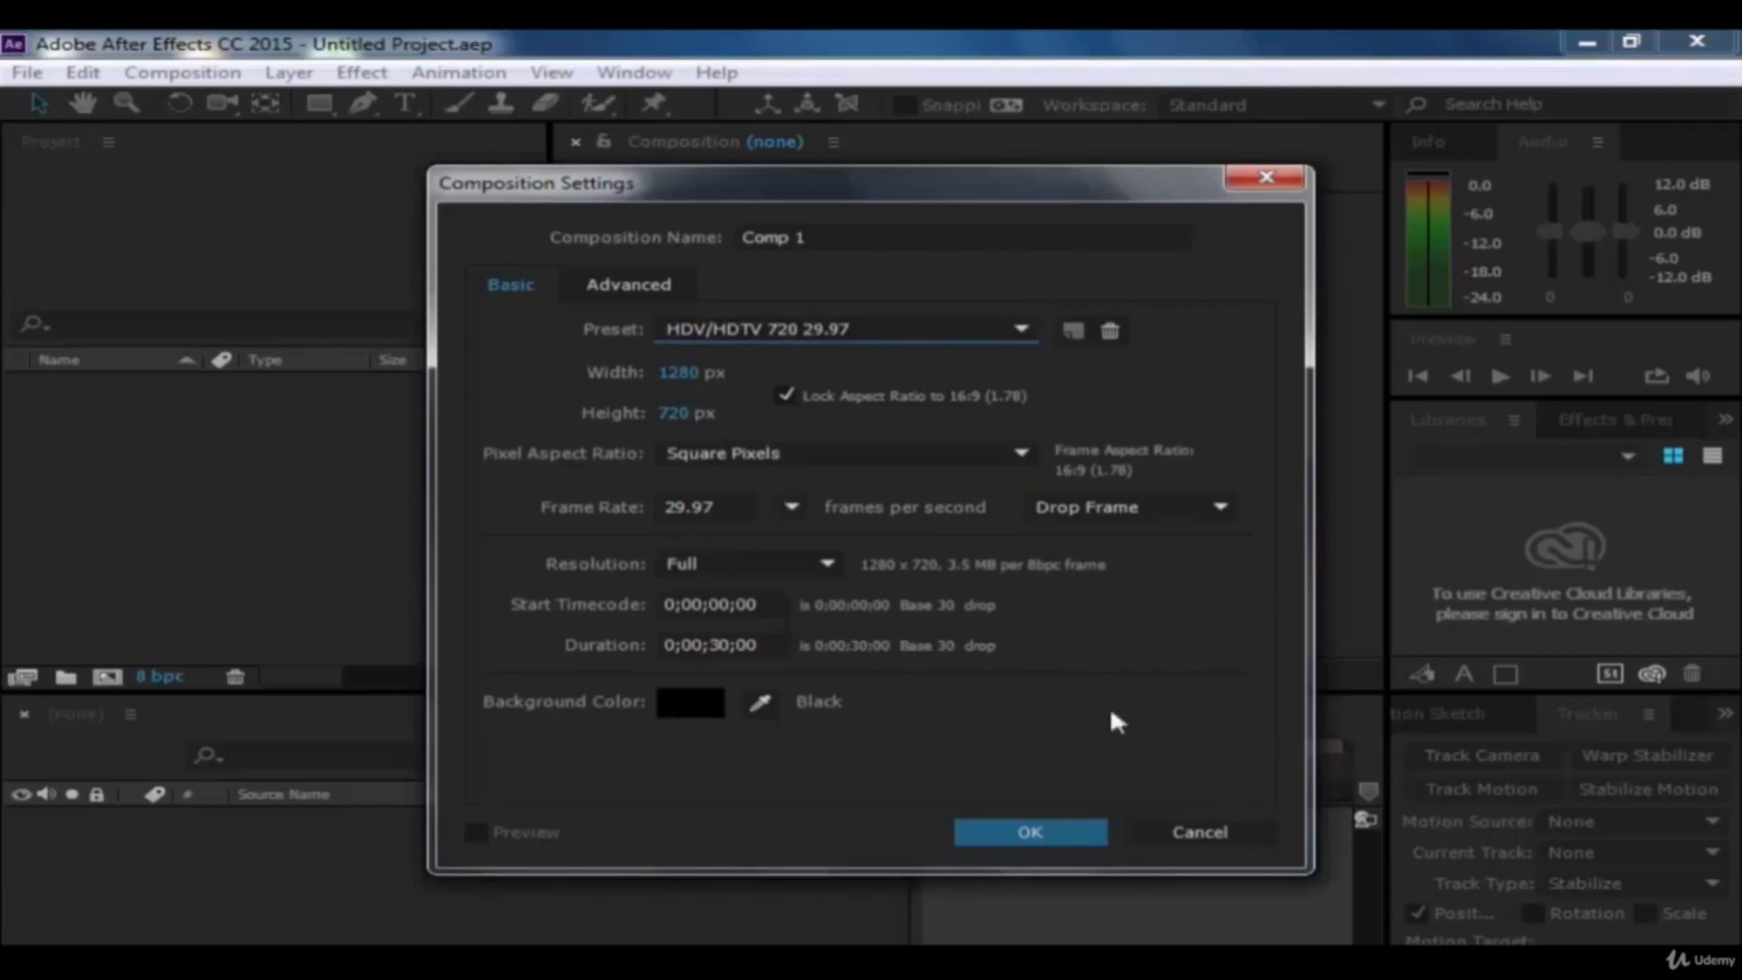
{"action": "left_click", "coordinate": [844, 451]}
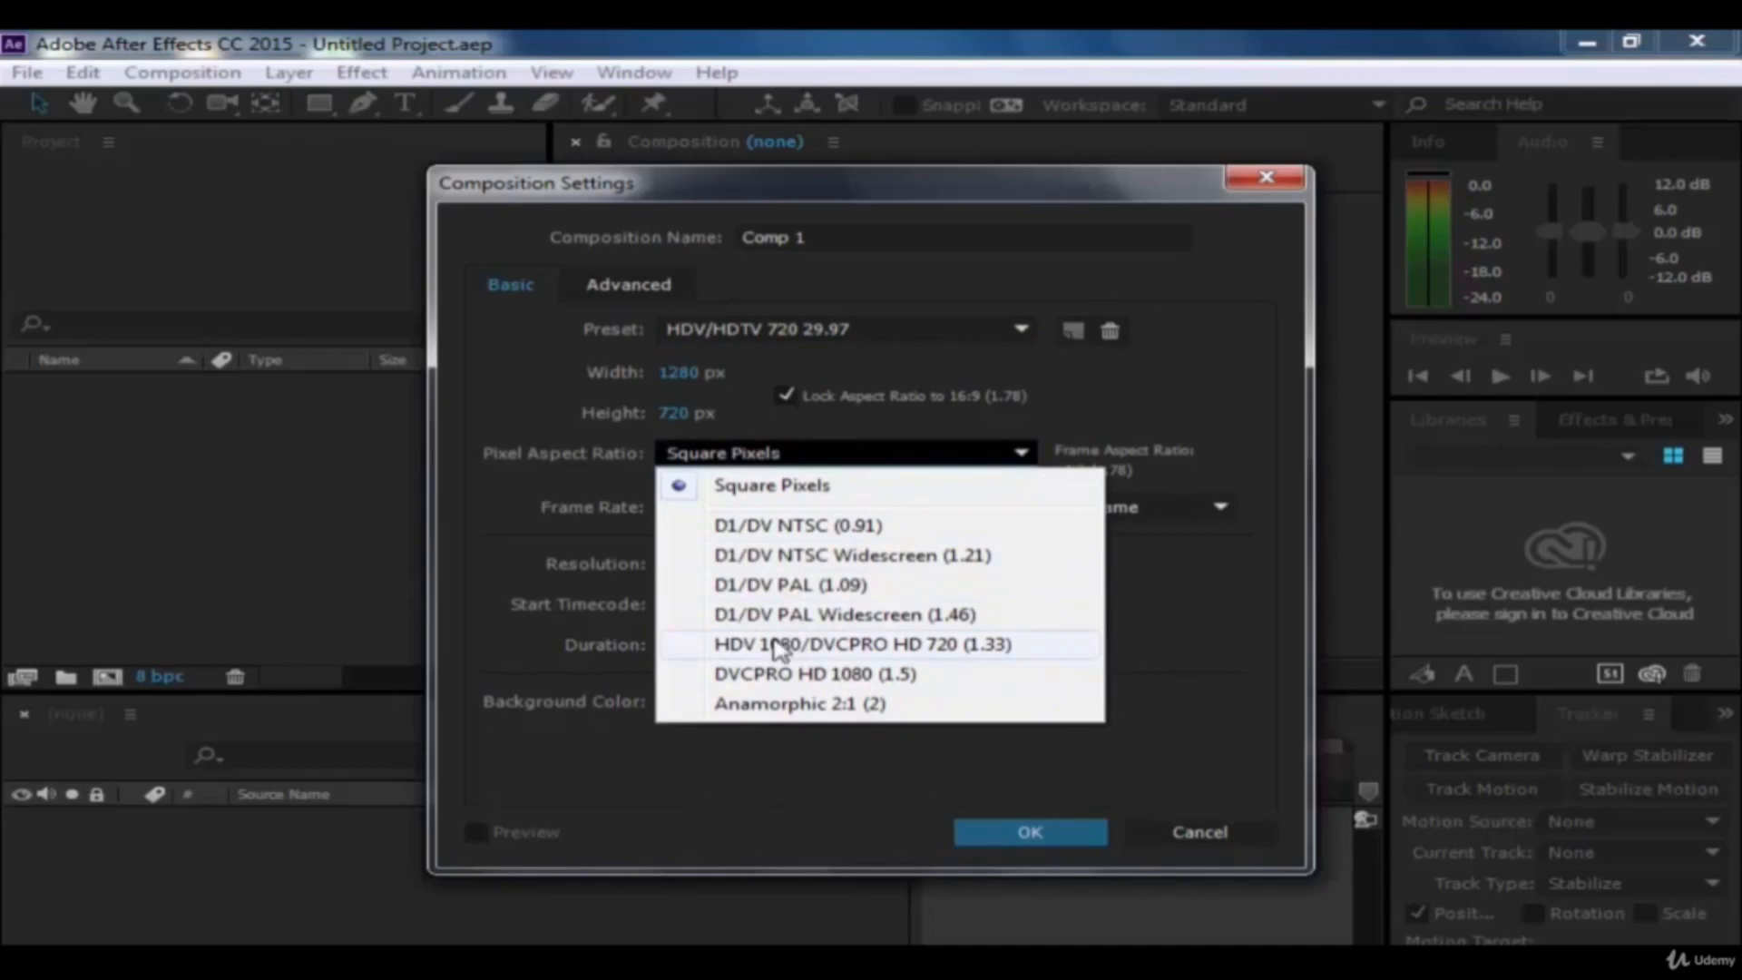
{"action": "left_click", "coordinate": [1127, 618]}
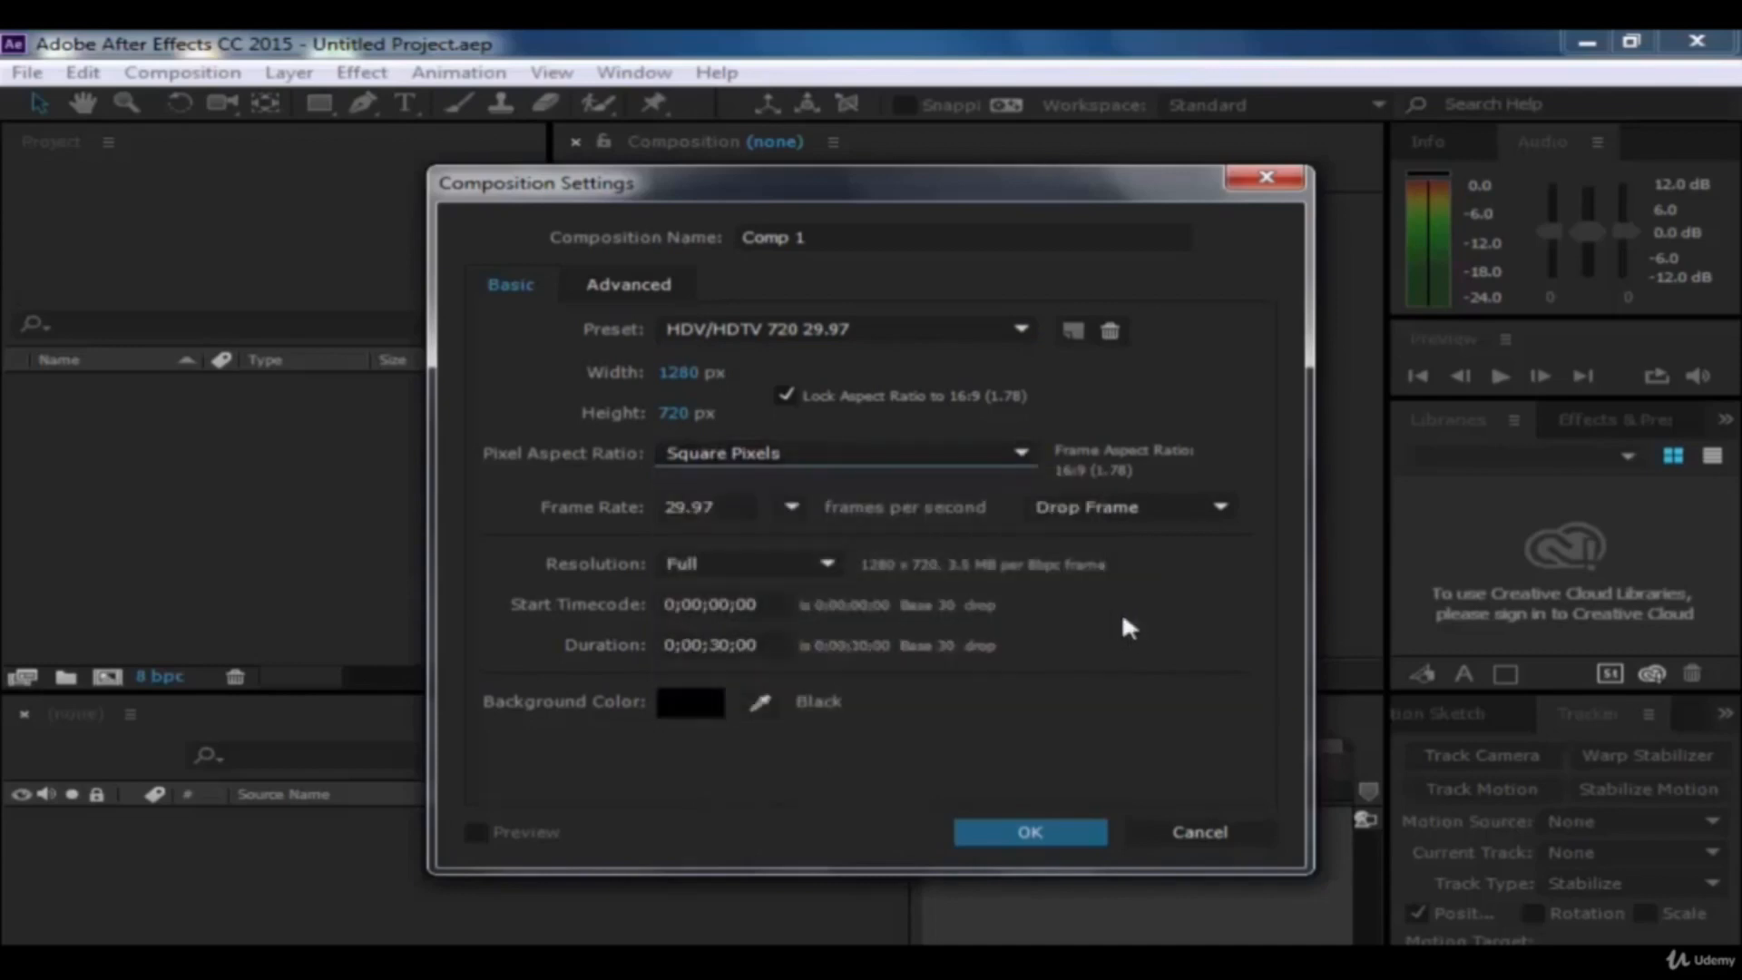
{"action": "left_click", "coordinate": [805, 395]}
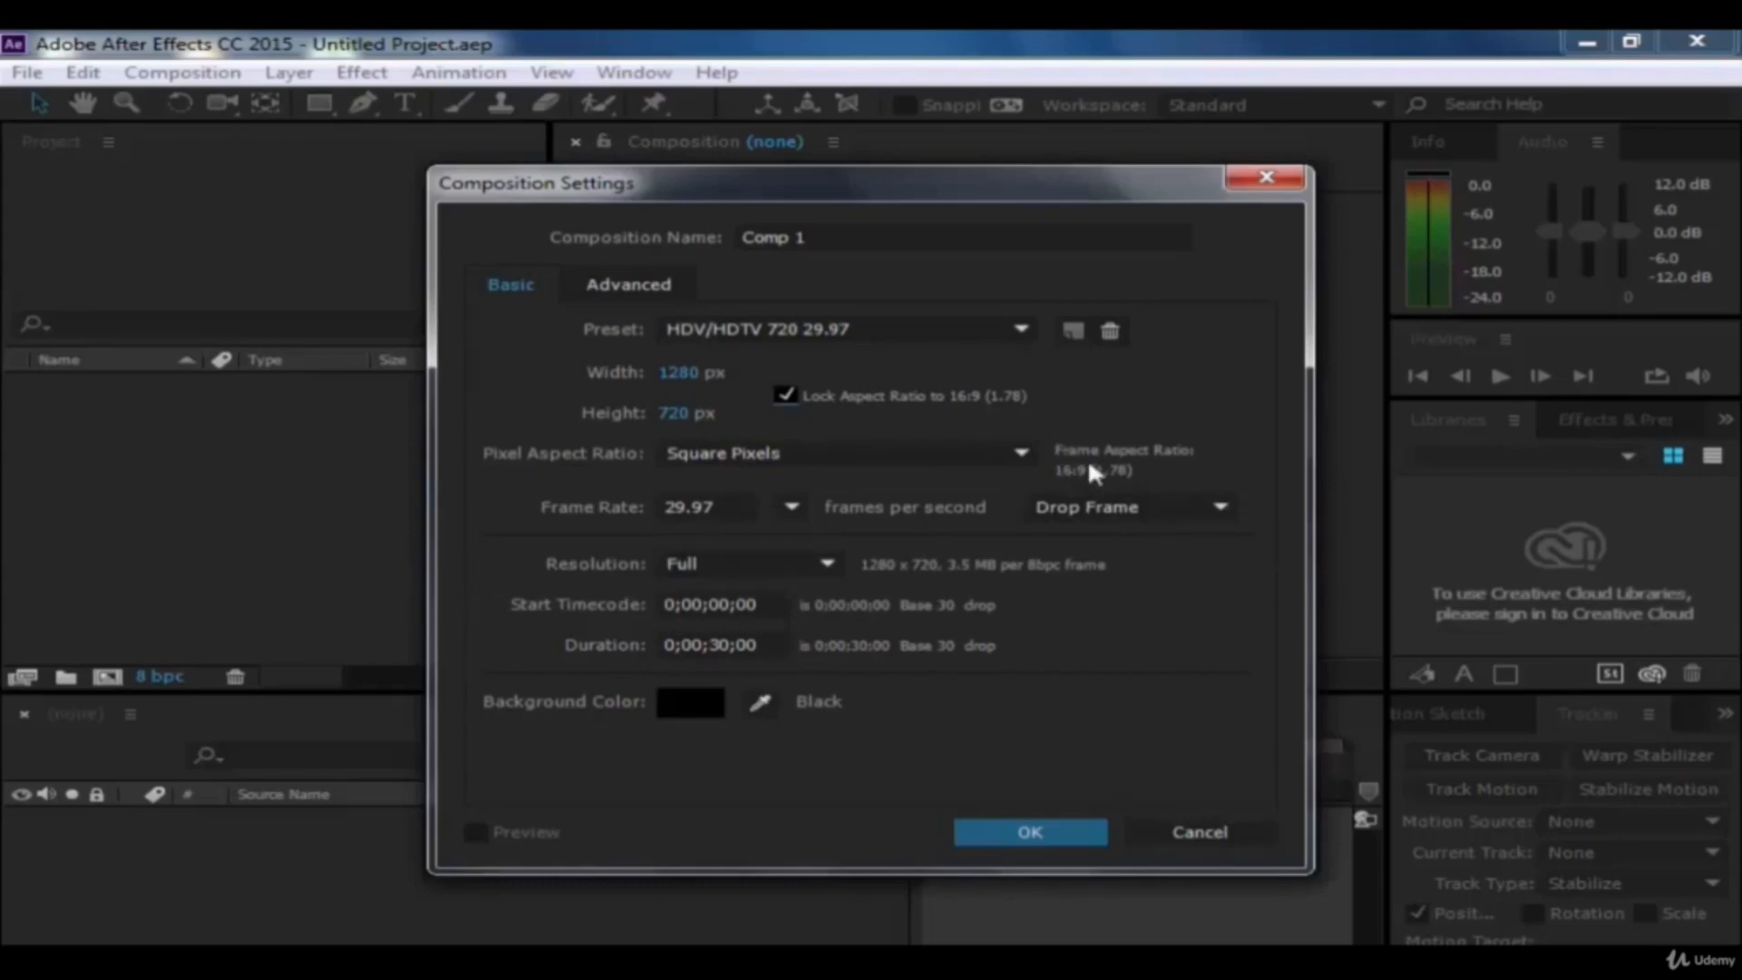
Step: Try the DVCPRO HD 1080, D1/DV PAL Widescreen and D1/DV NTSC Widescreen pixel aspect ratios, and restore Square Pixels
{"action": "left_click", "coordinate": [782, 453]}
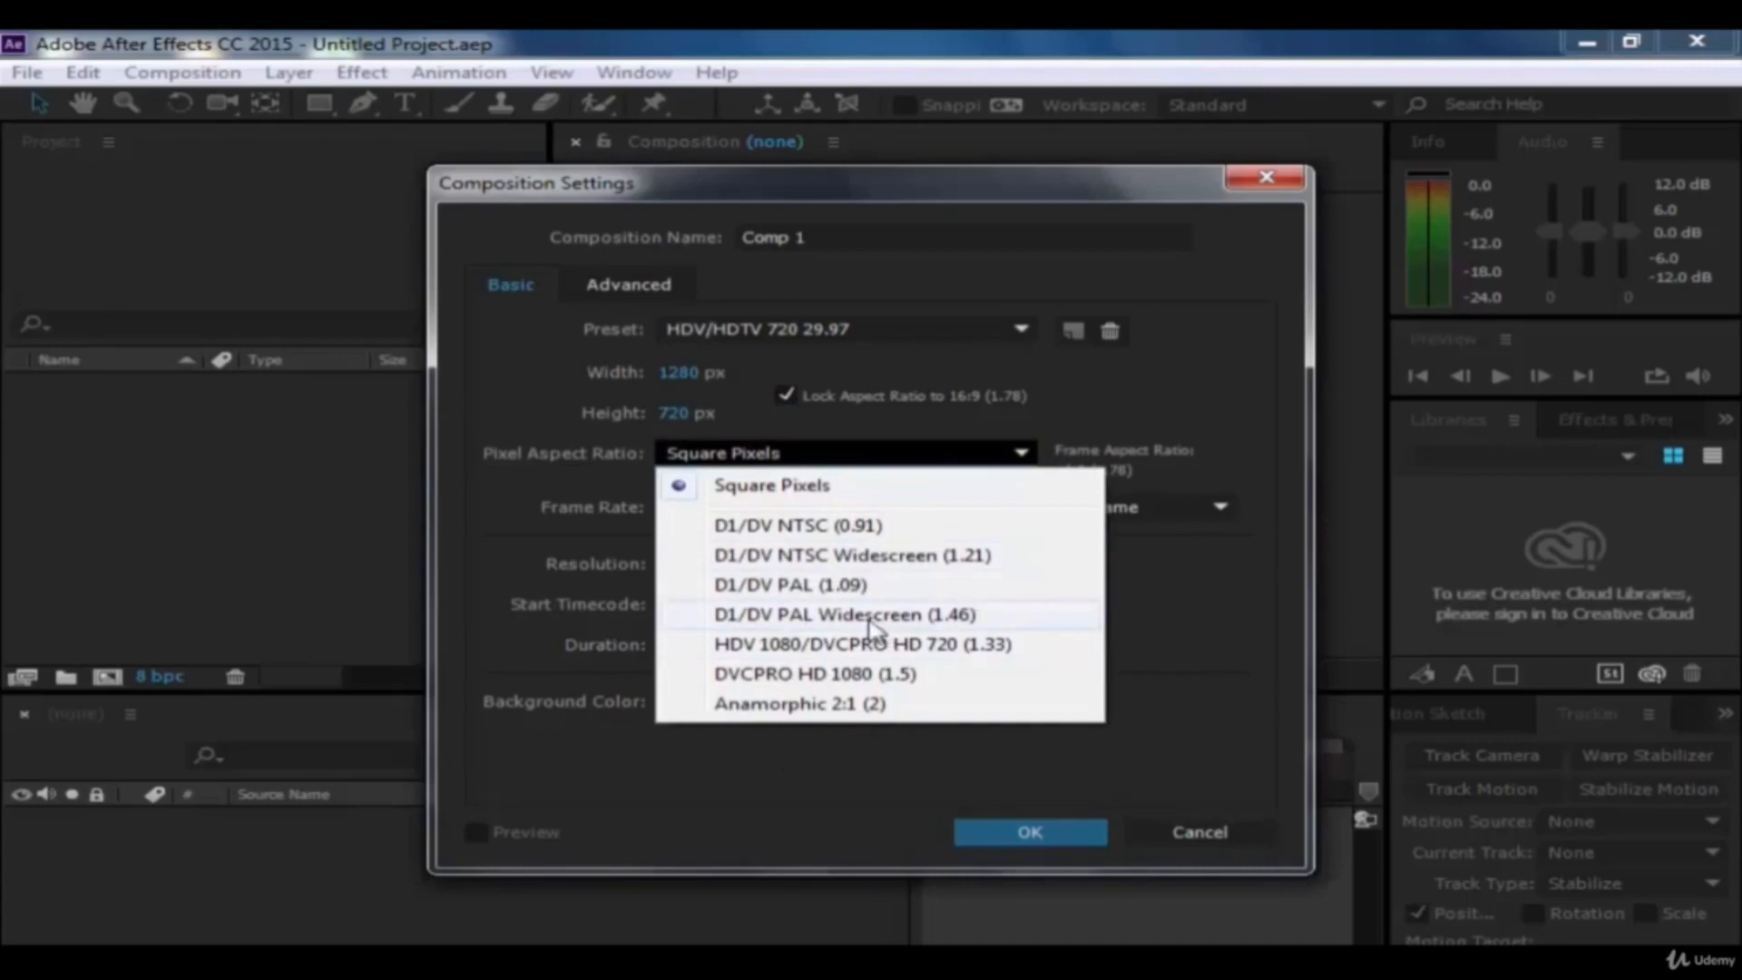
{"action": "left_click", "coordinate": [868, 674]}
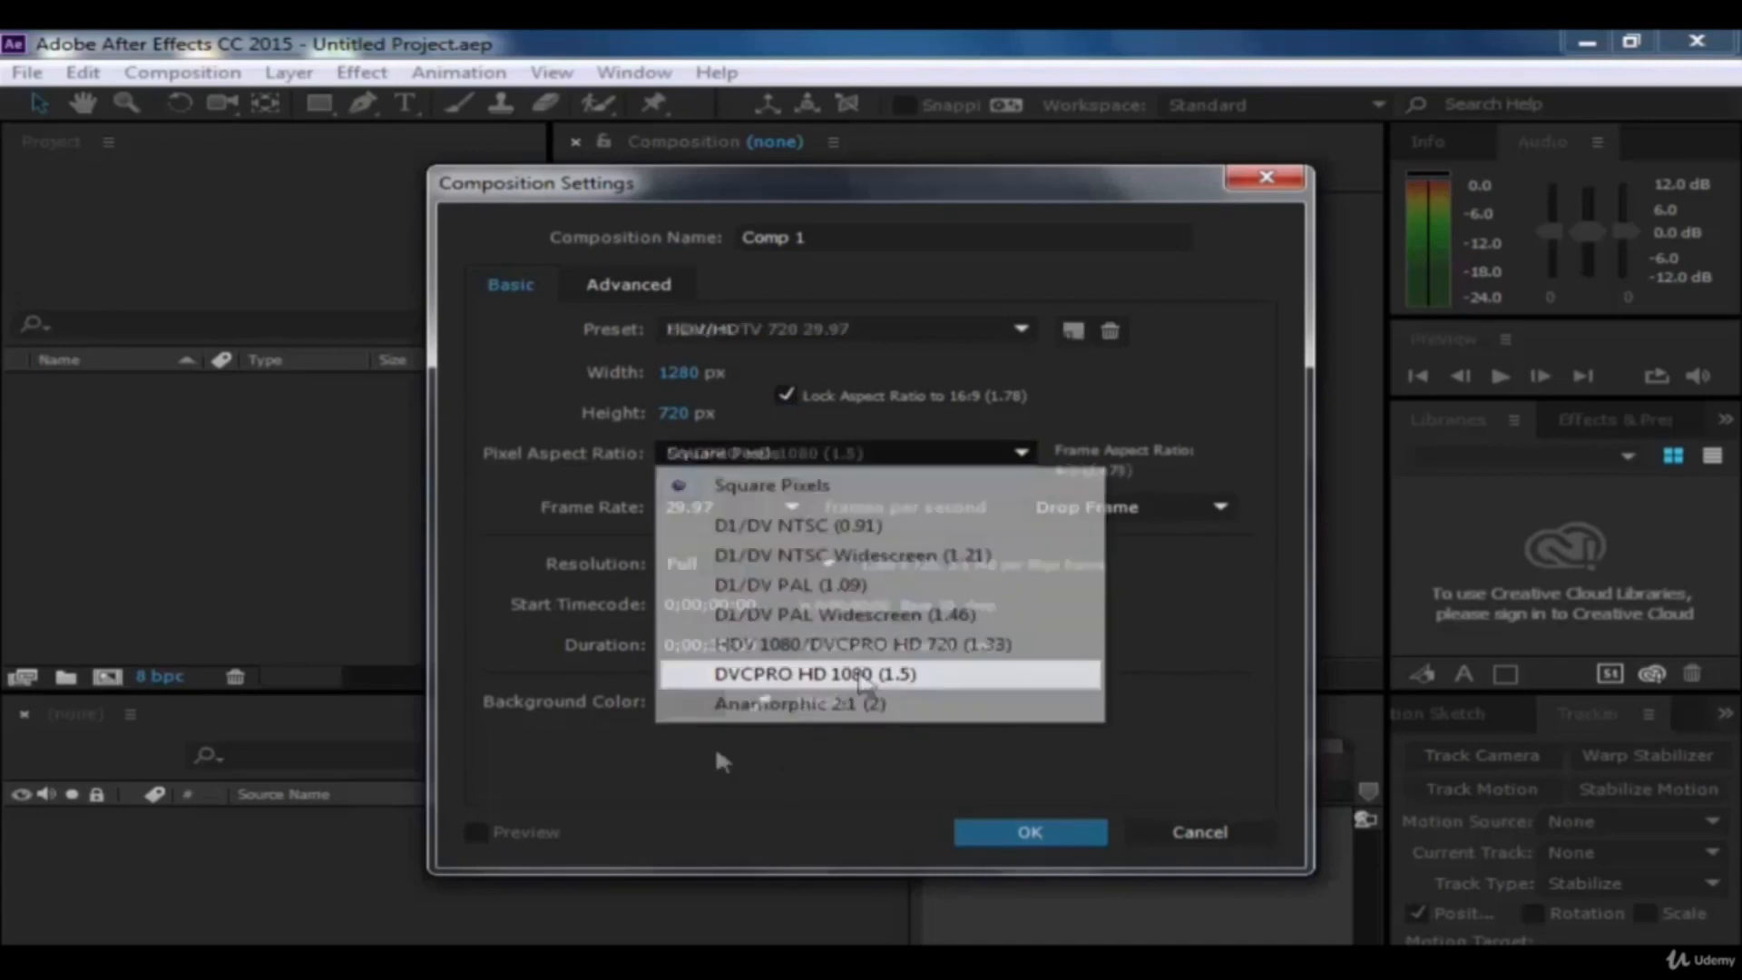
{"action": "left_click", "coordinate": [869, 458]}
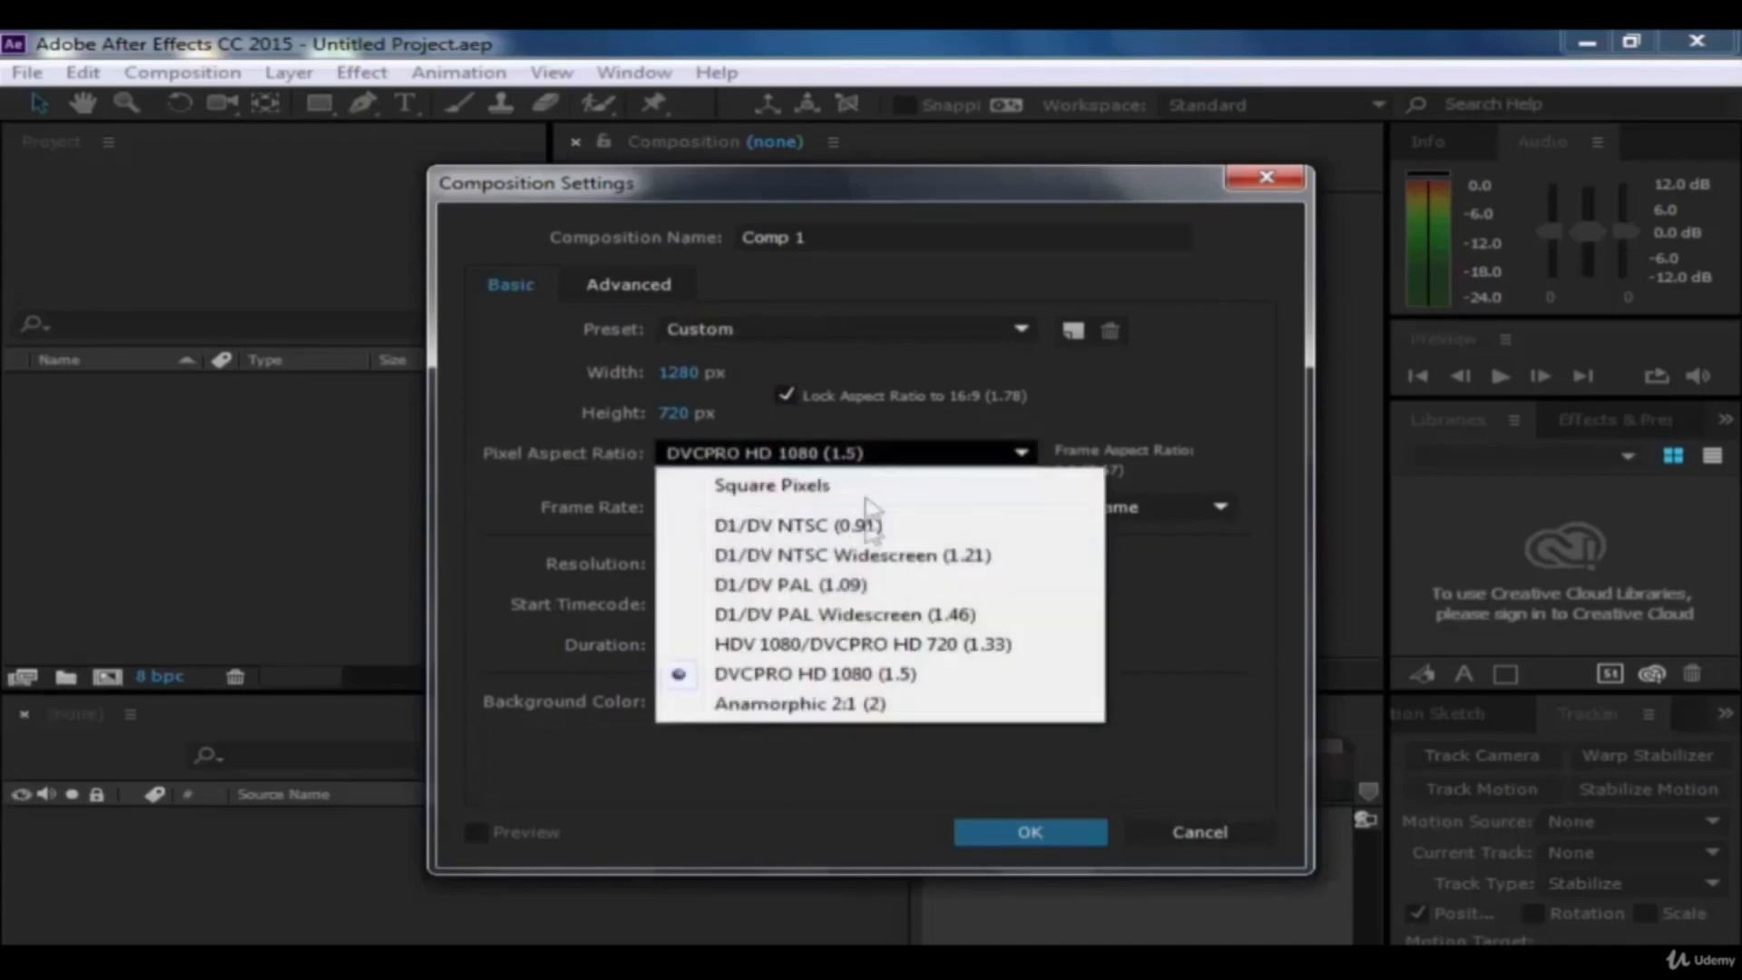
{"action": "left_click", "coordinate": [762, 608]}
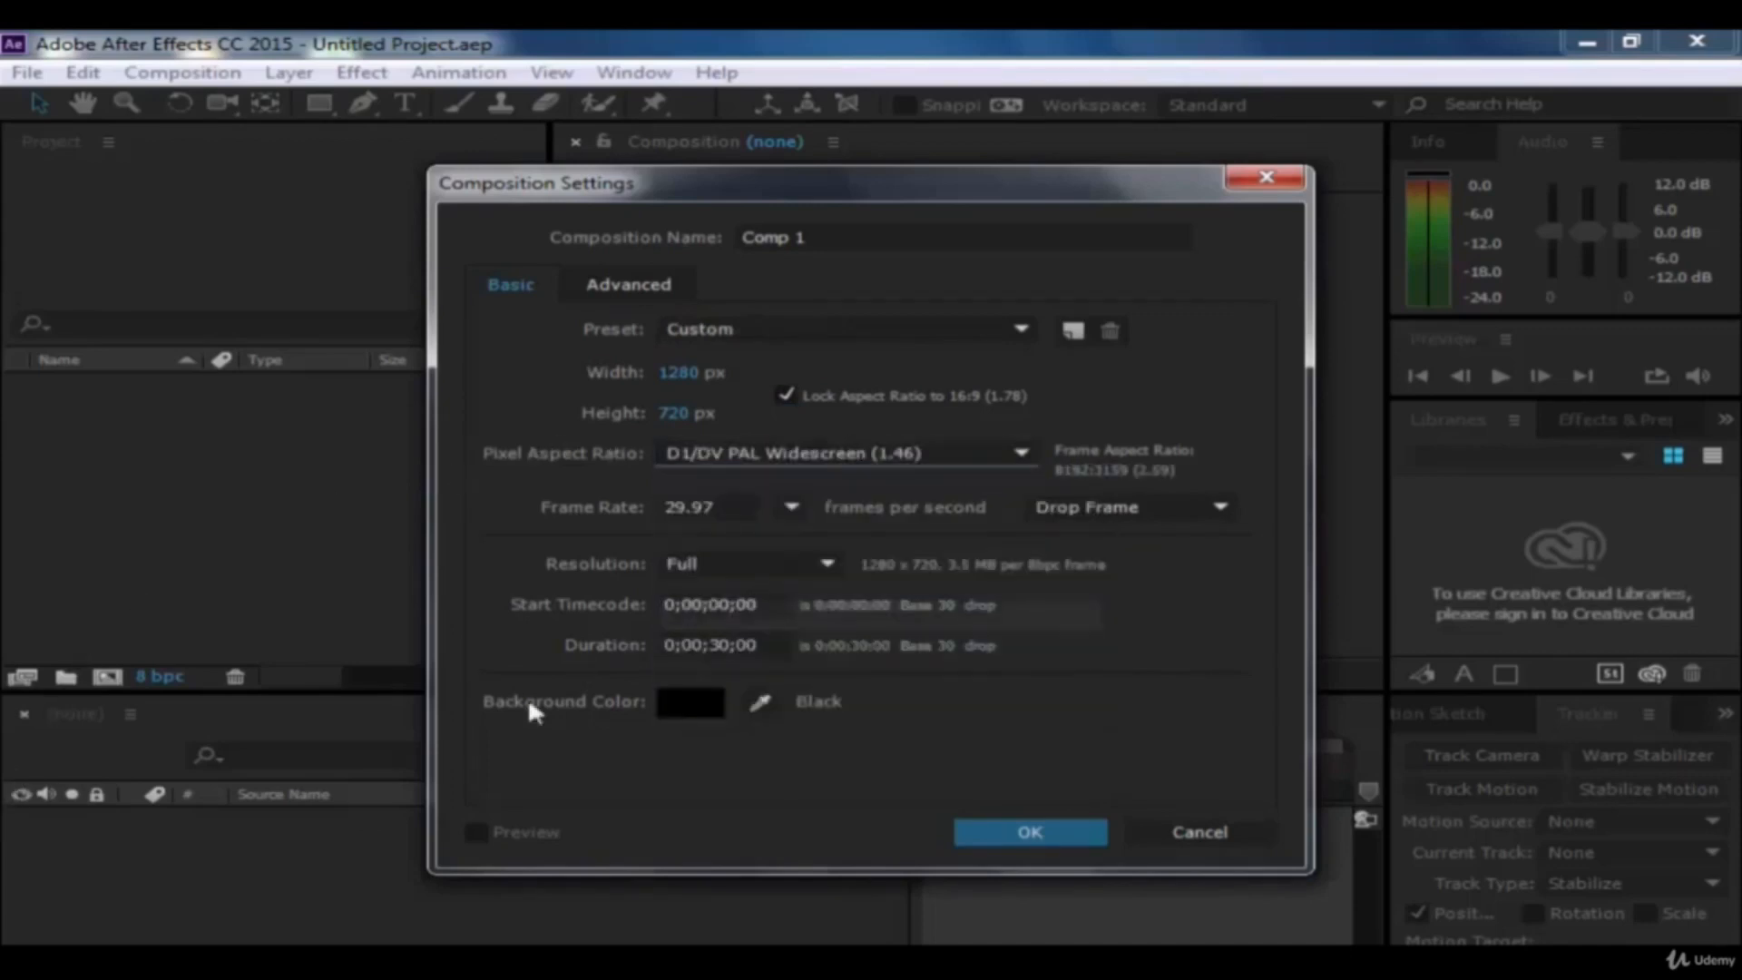
{"action": "left_click", "coordinate": [844, 460]}
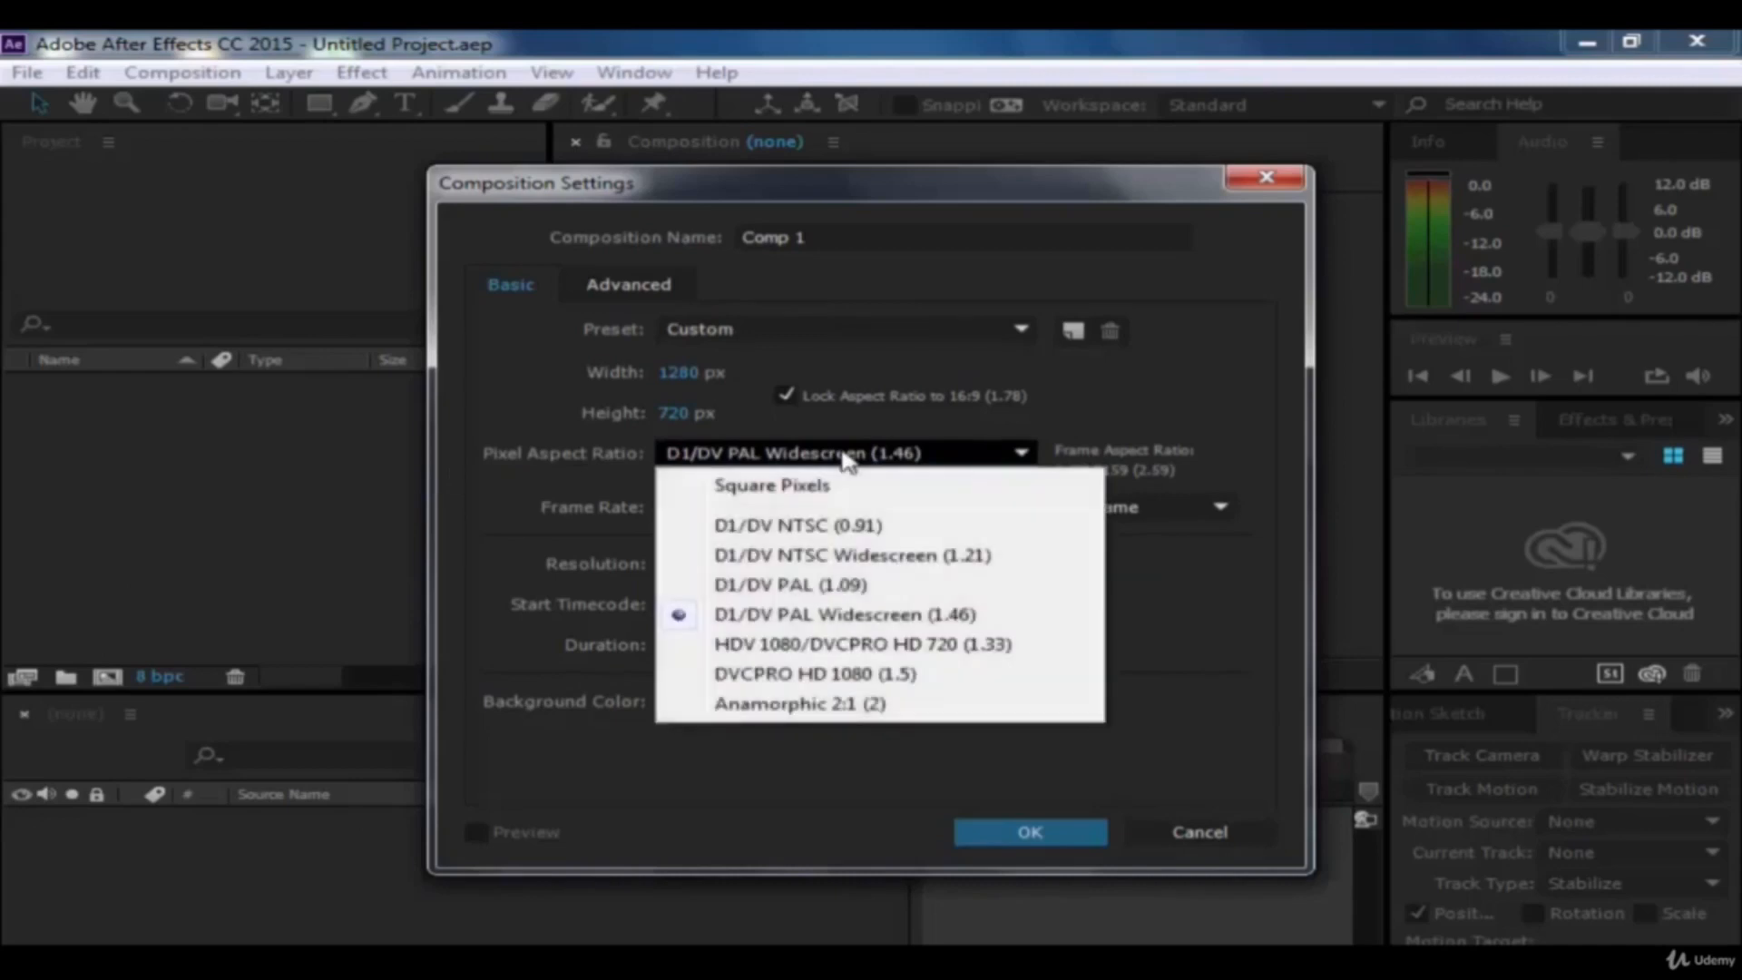
{"action": "left_click", "coordinate": [837, 553]}
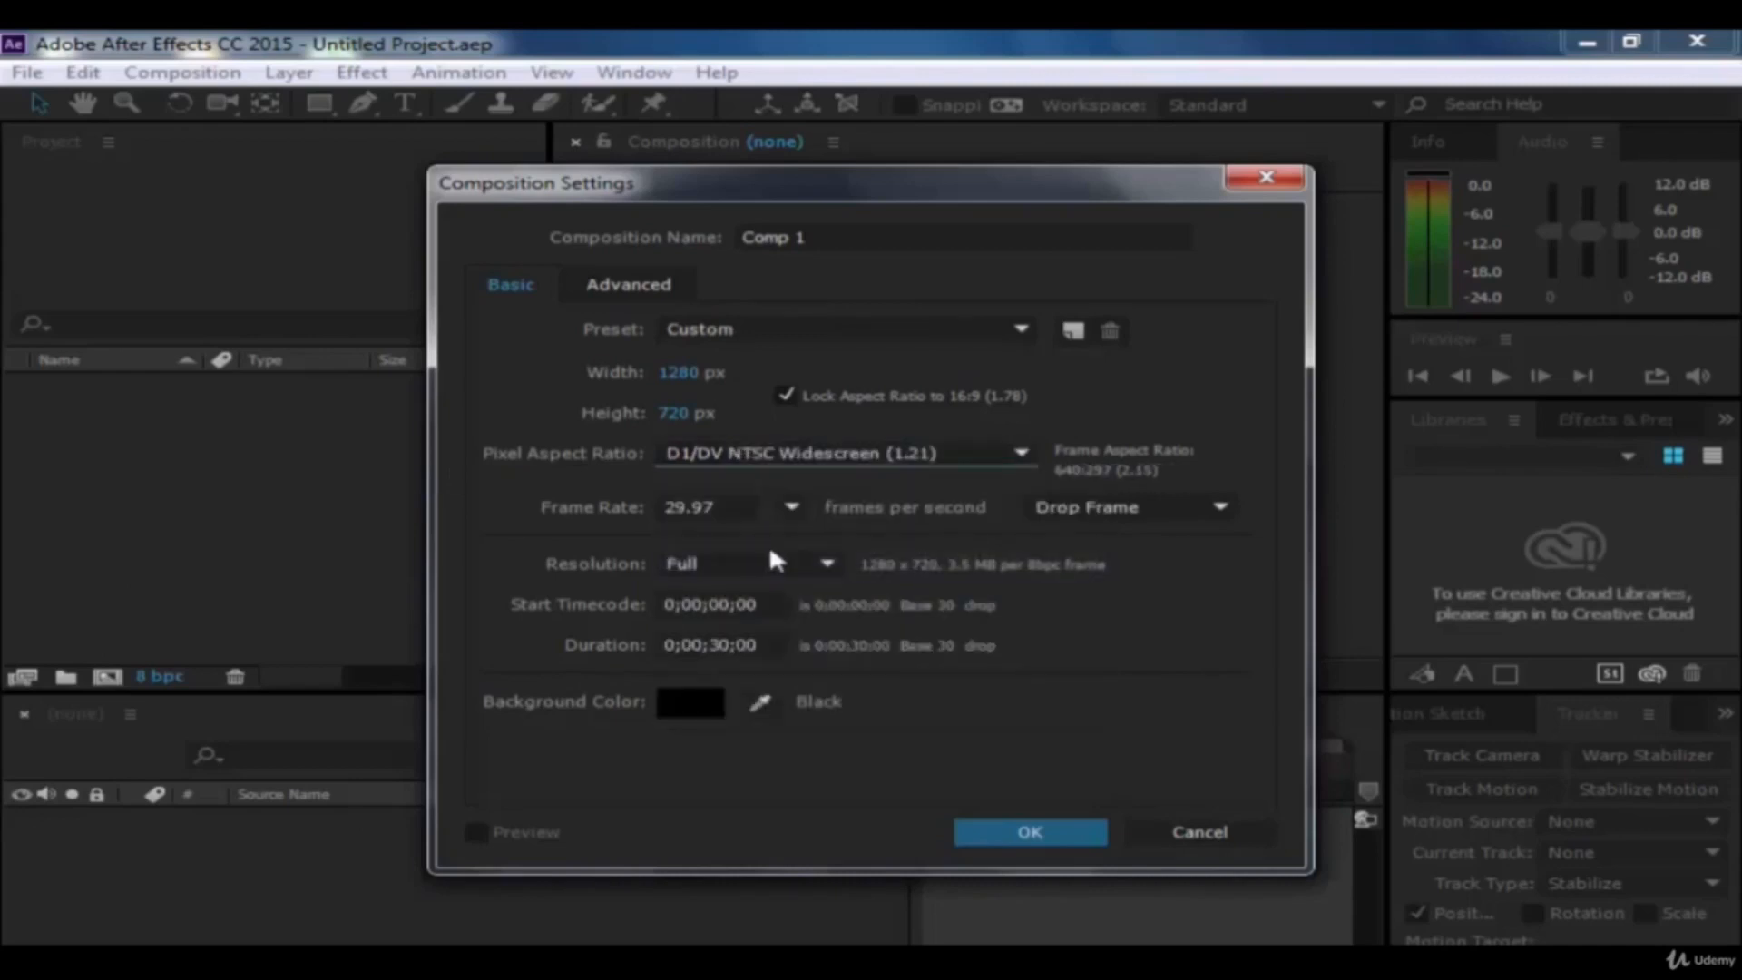
{"action": "left_click", "coordinate": [884, 460]}
{"action": "left_click", "coordinate": [780, 487]}
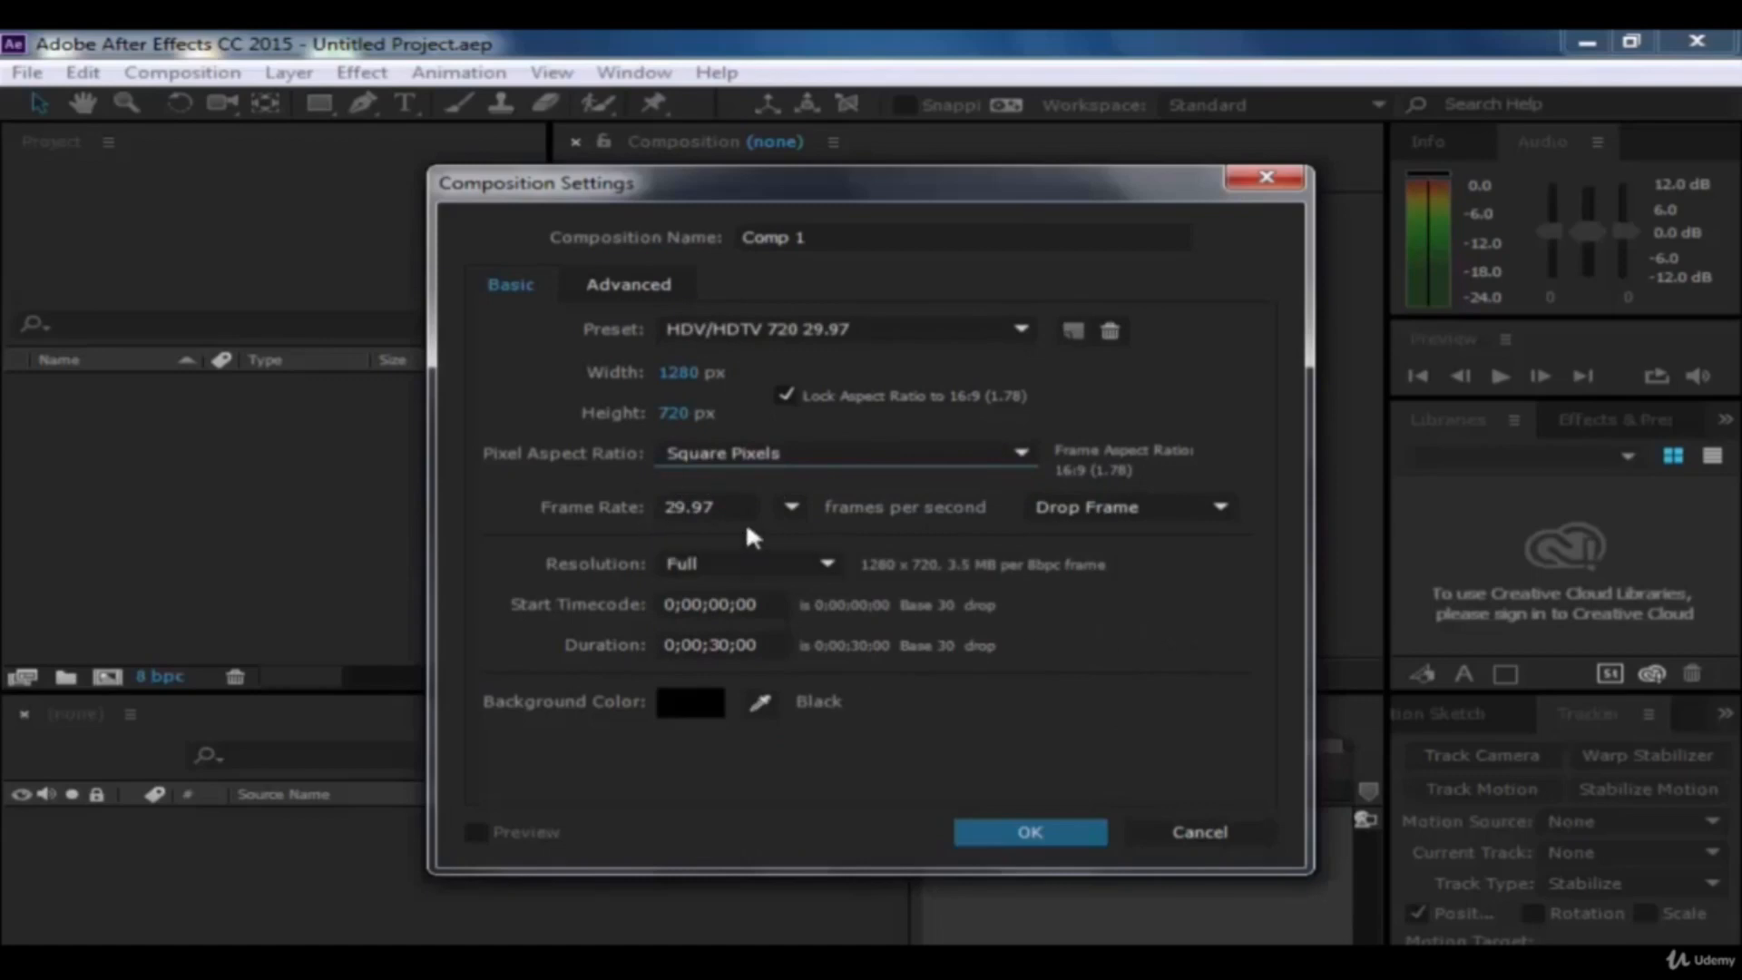
Step: Look over the frame rate choices, try Non-Drop Frame timecode and set it back to Drop Frame
{"action": "left_click", "coordinate": [791, 508]}
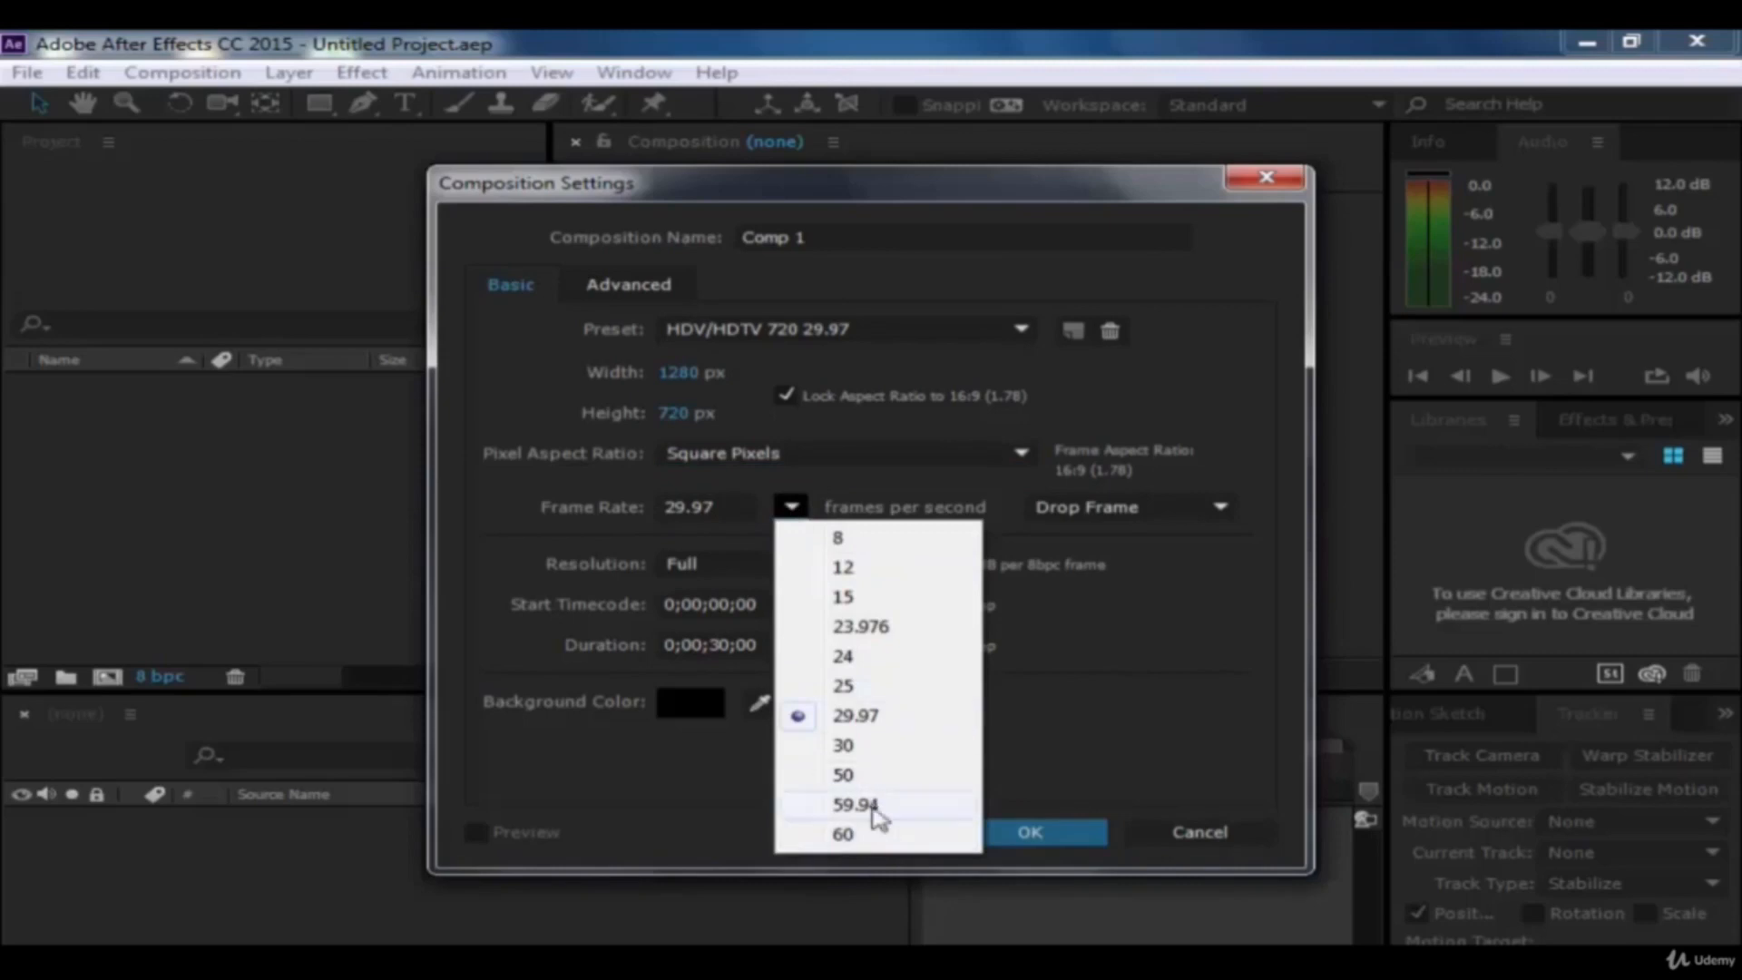
{"action": "left_click", "coordinate": [1103, 724]}
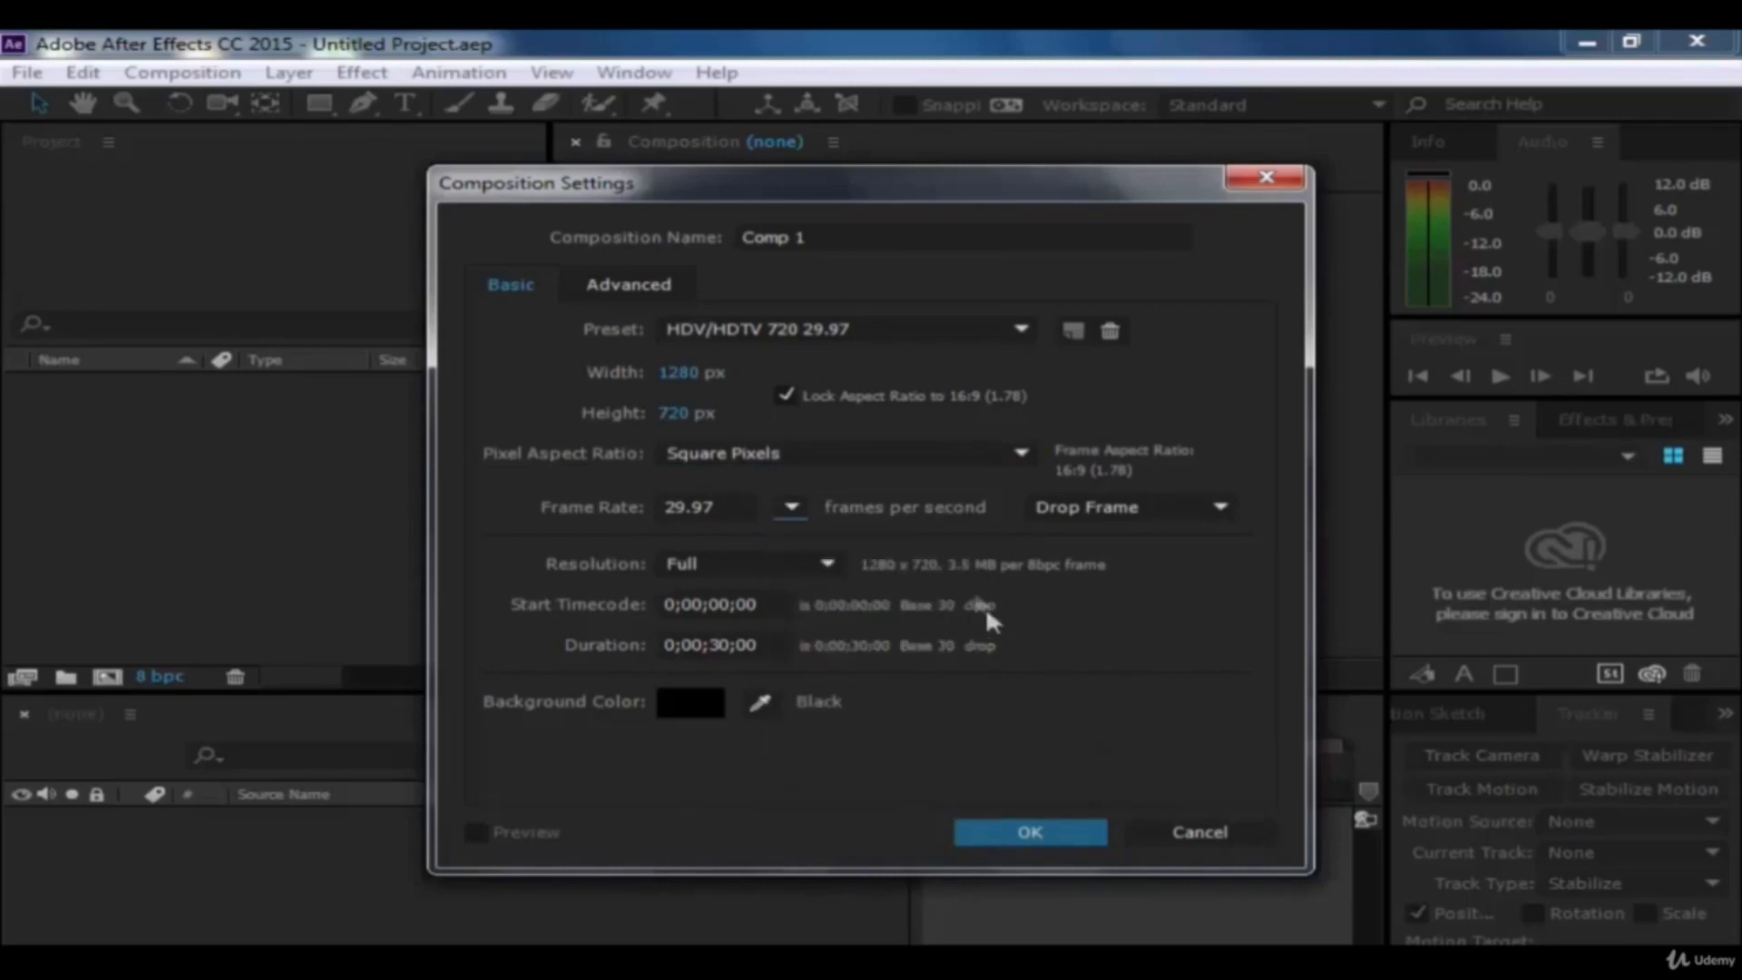
{"action": "left_click", "coordinate": [1089, 508]}
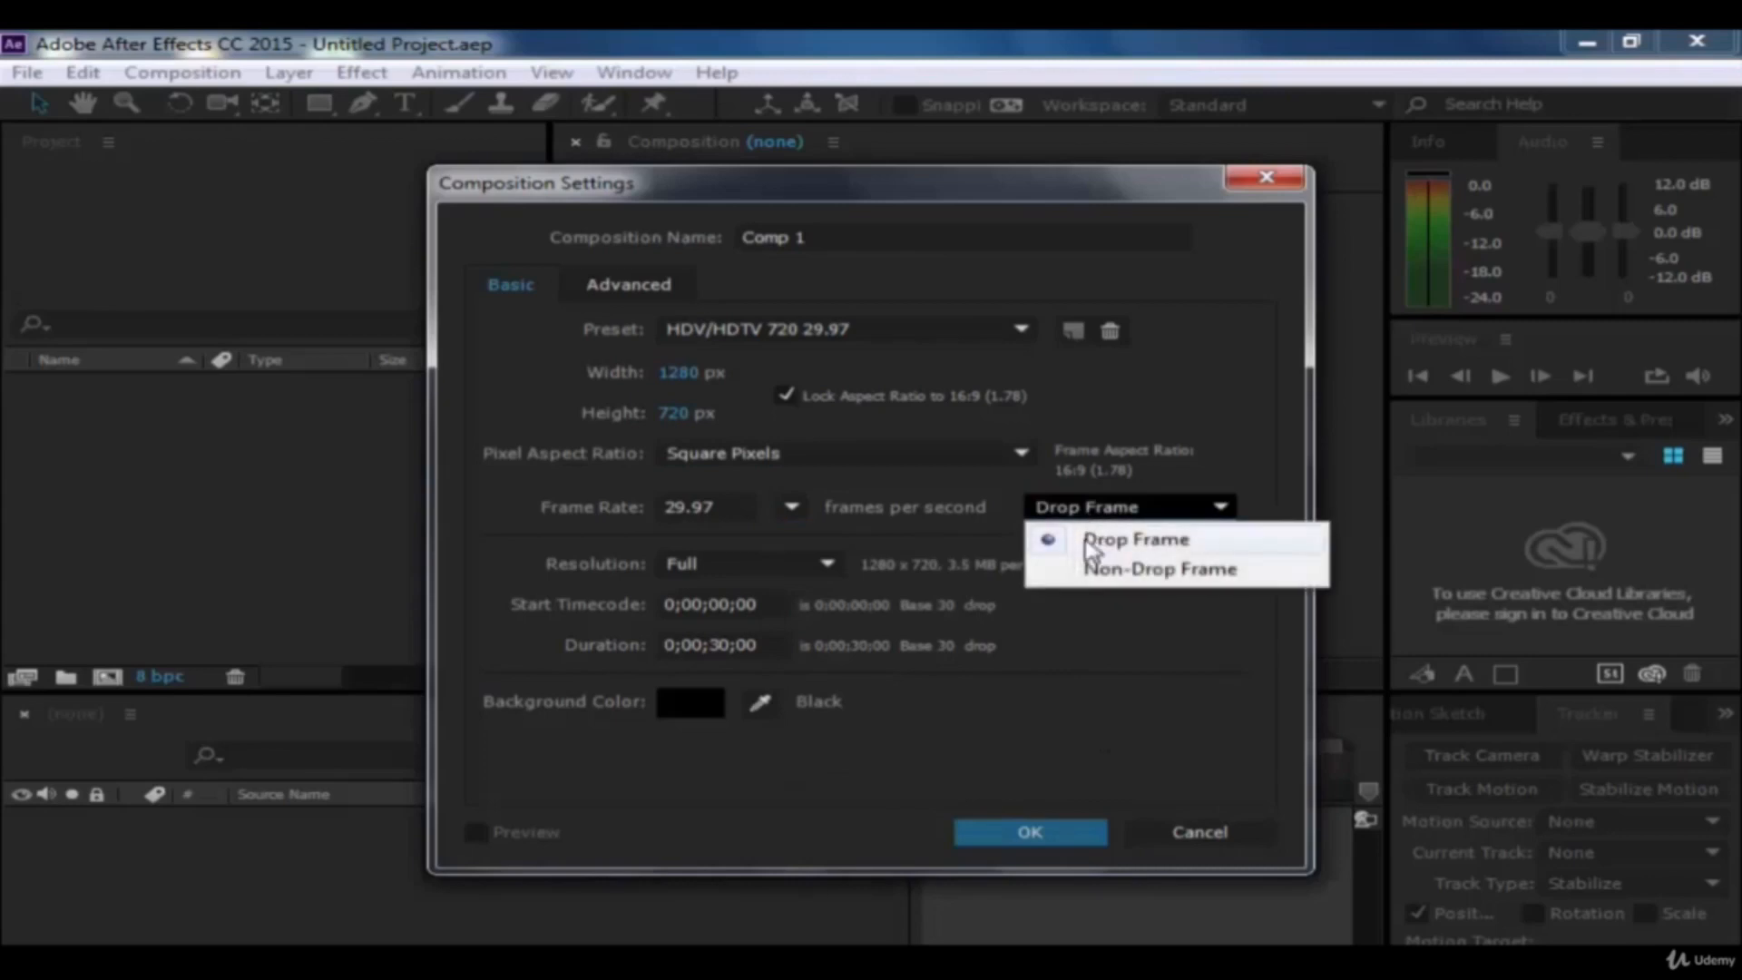
{"action": "left_click", "coordinate": [1089, 541]}
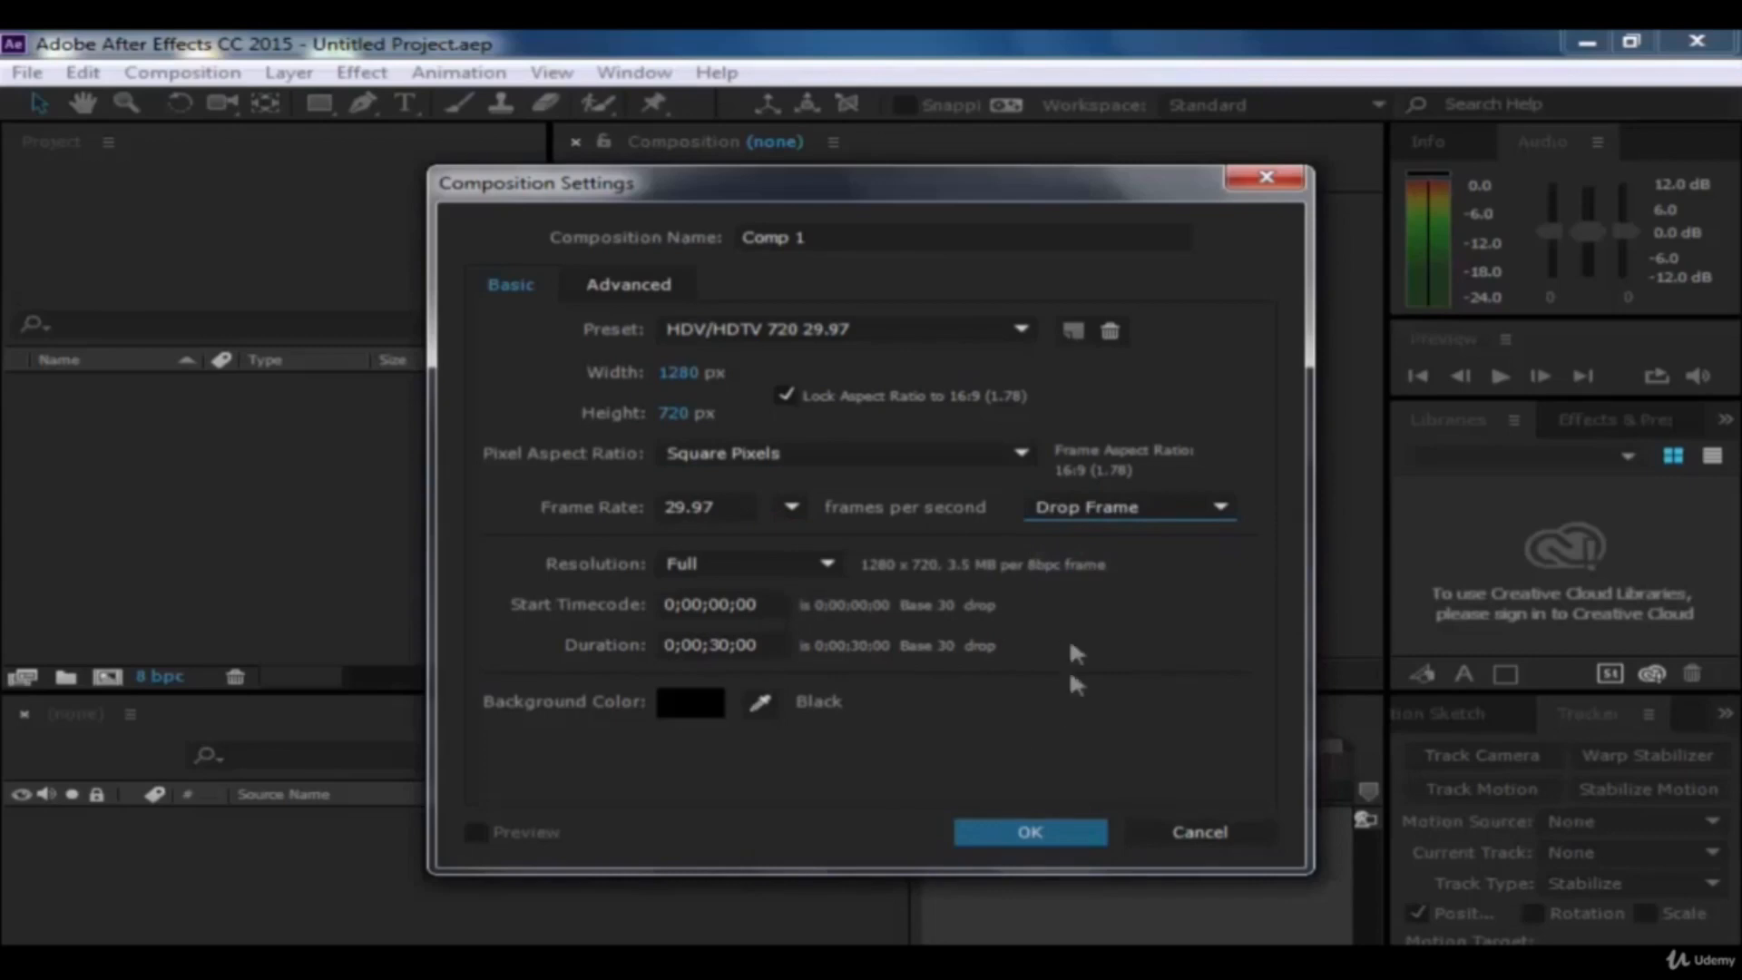
{"action": "left_click", "coordinate": [1116, 506]}
{"action": "left_click", "coordinate": [1141, 572]}
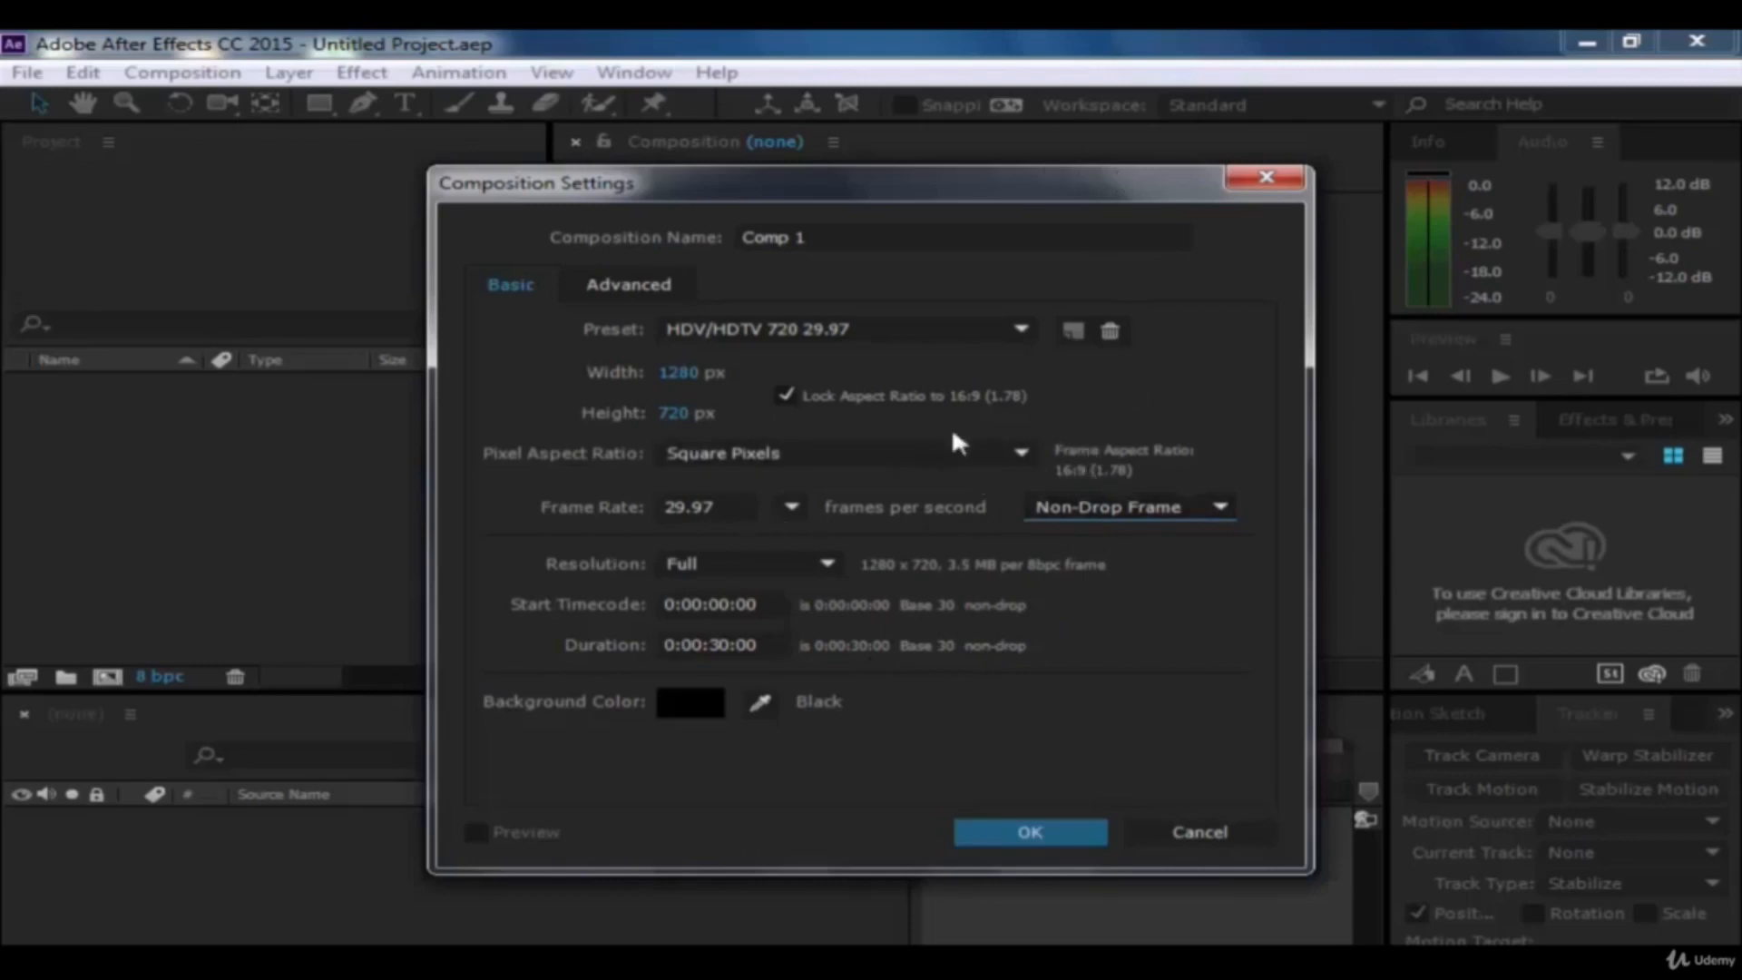
{"action": "left_click", "coordinate": [1130, 507]}
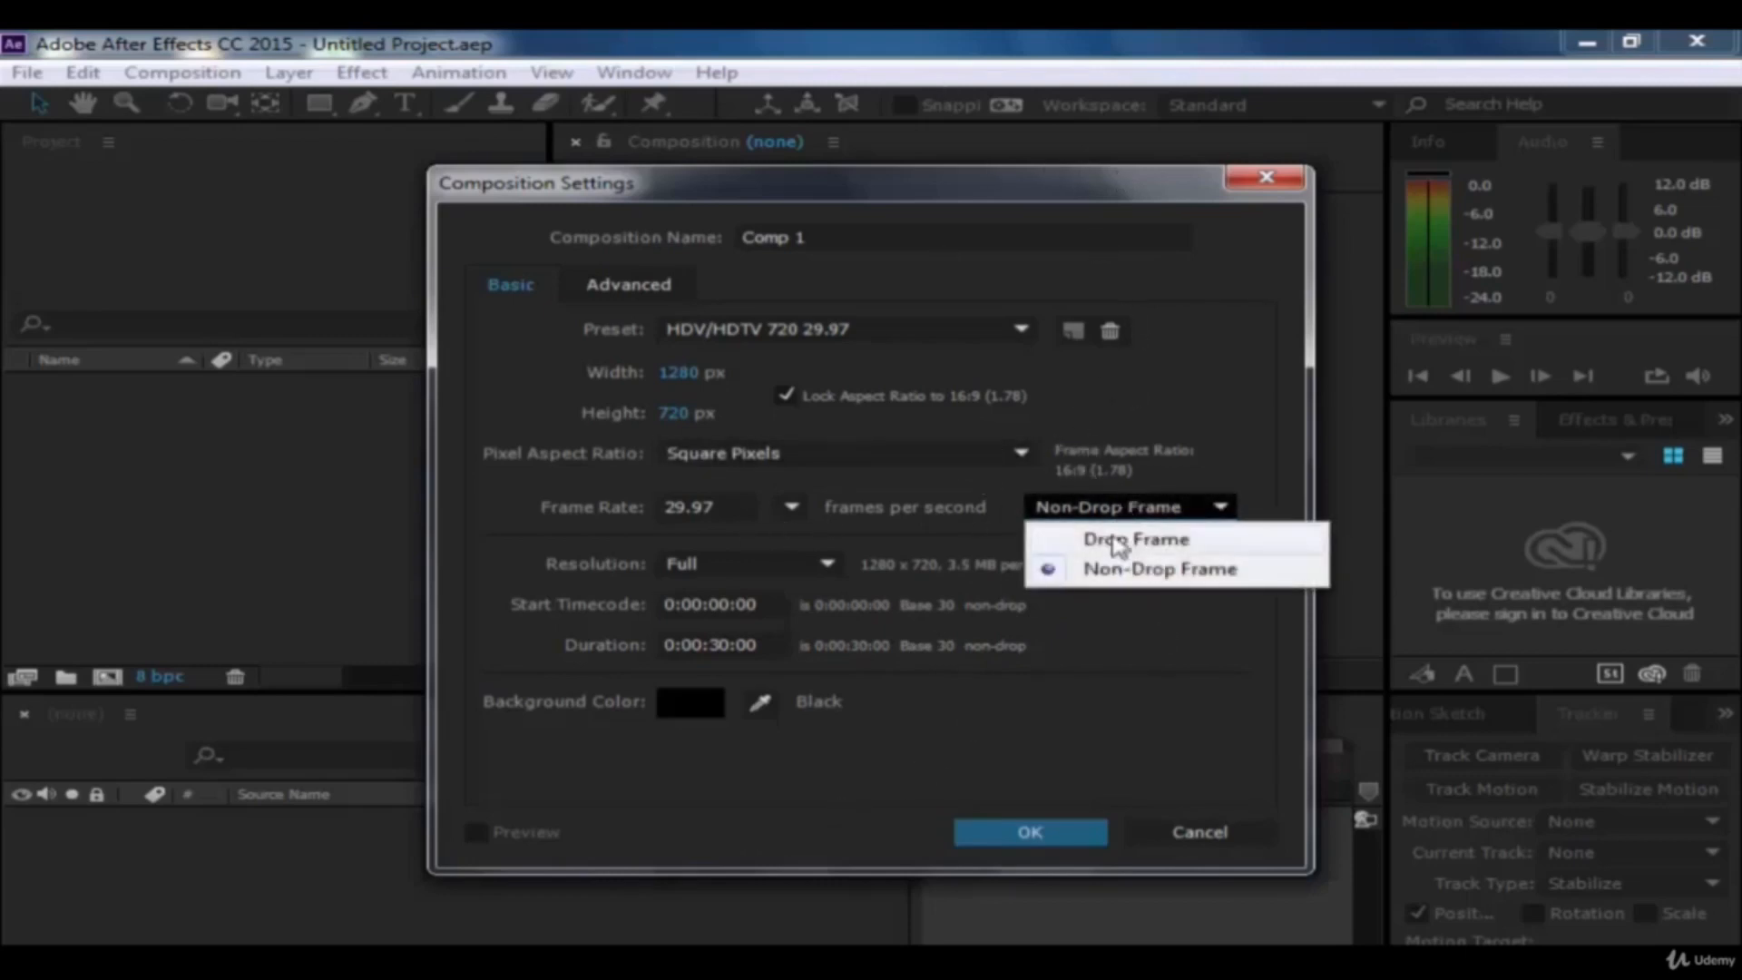
{"action": "left_click", "coordinate": [1114, 541]}
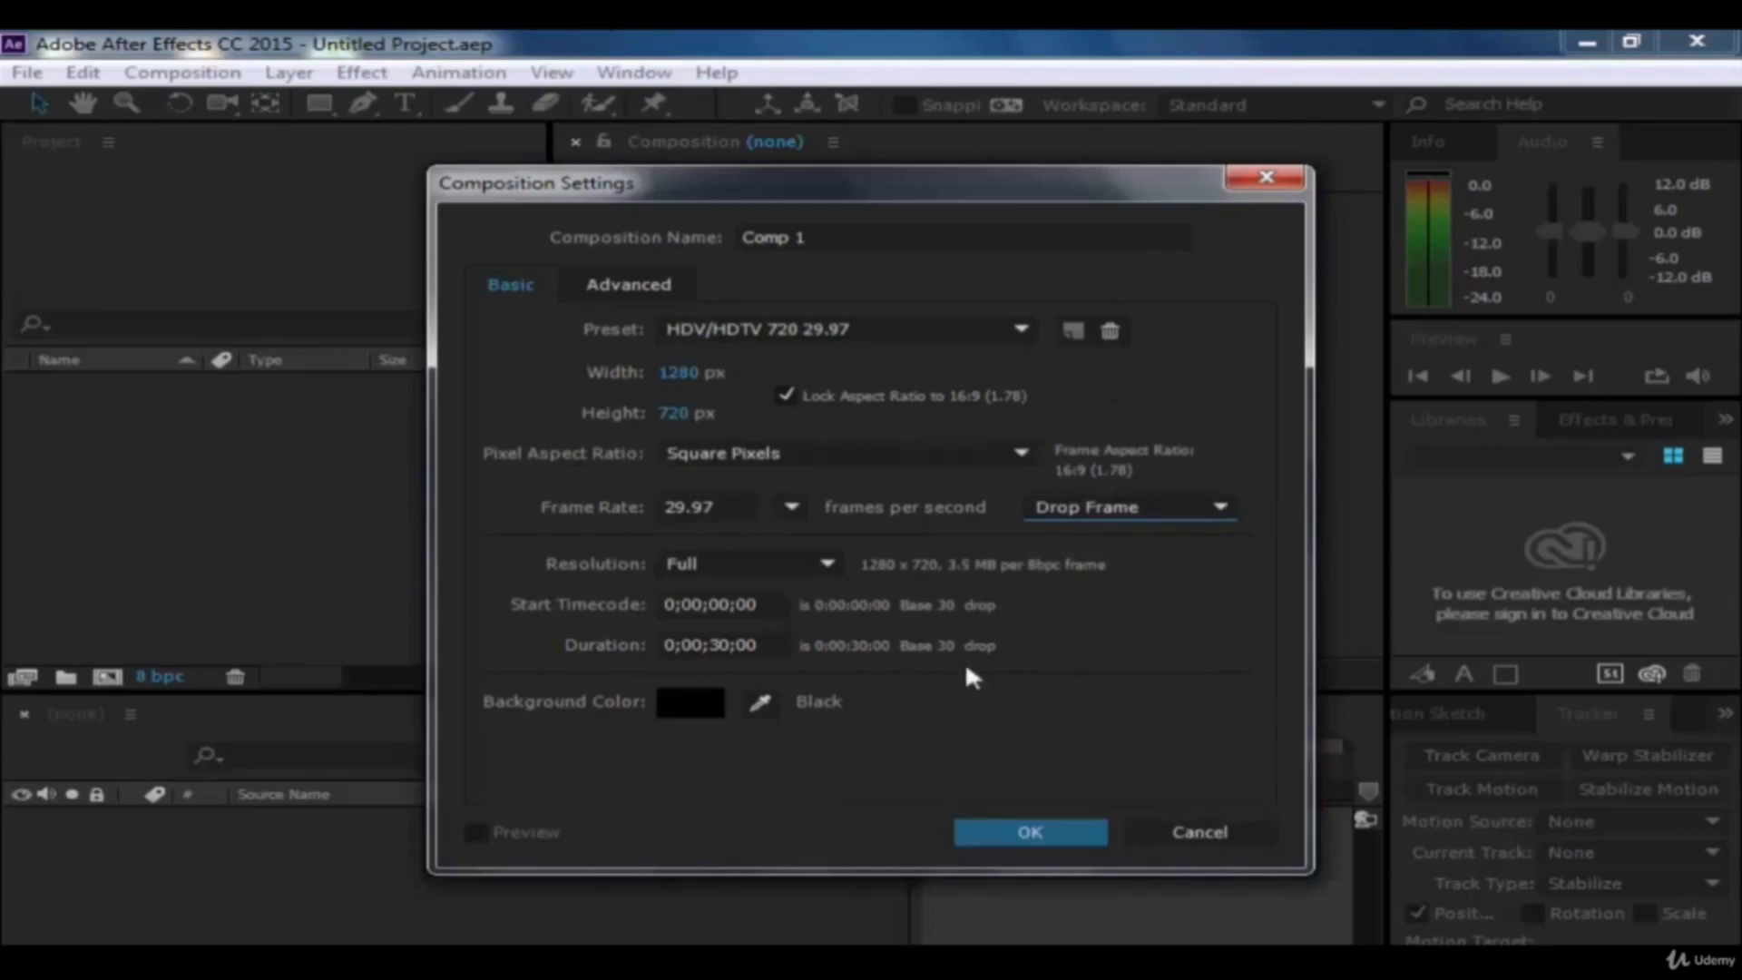
Step: Try the Third and Half resolutions for the composition and set it back to Full
{"action": "left_click", "coordinate": [828, 566]}
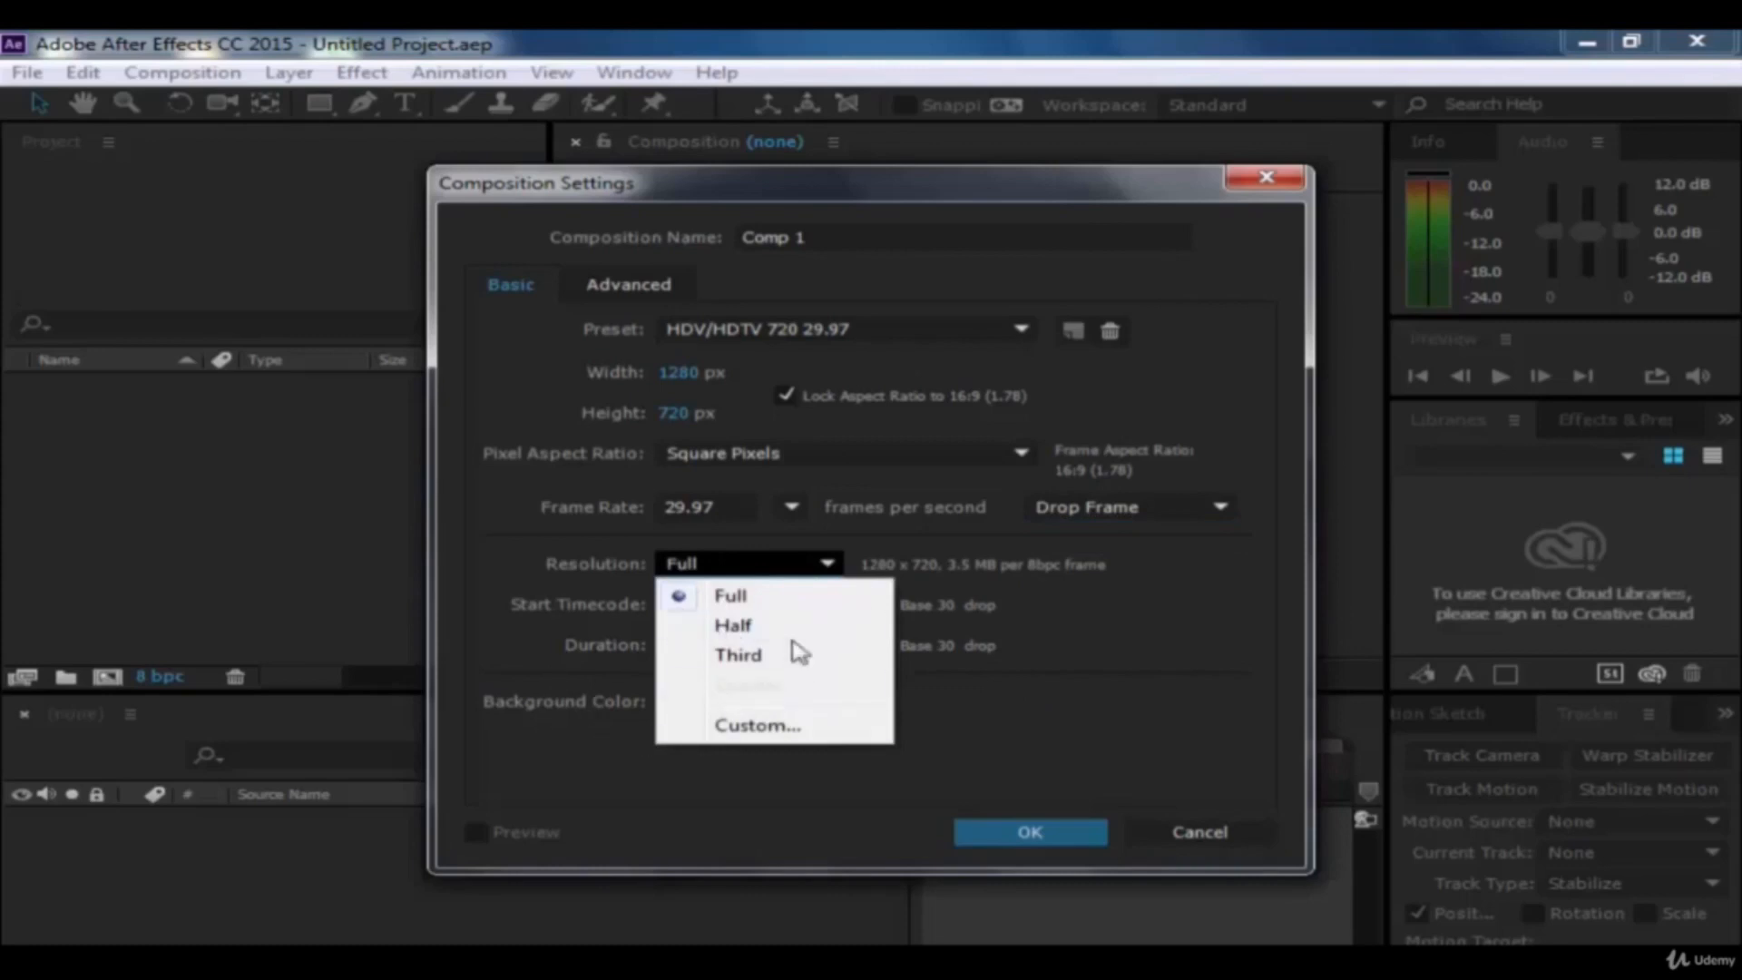
{"action": "left_click", "coordinate": [735, 654]}
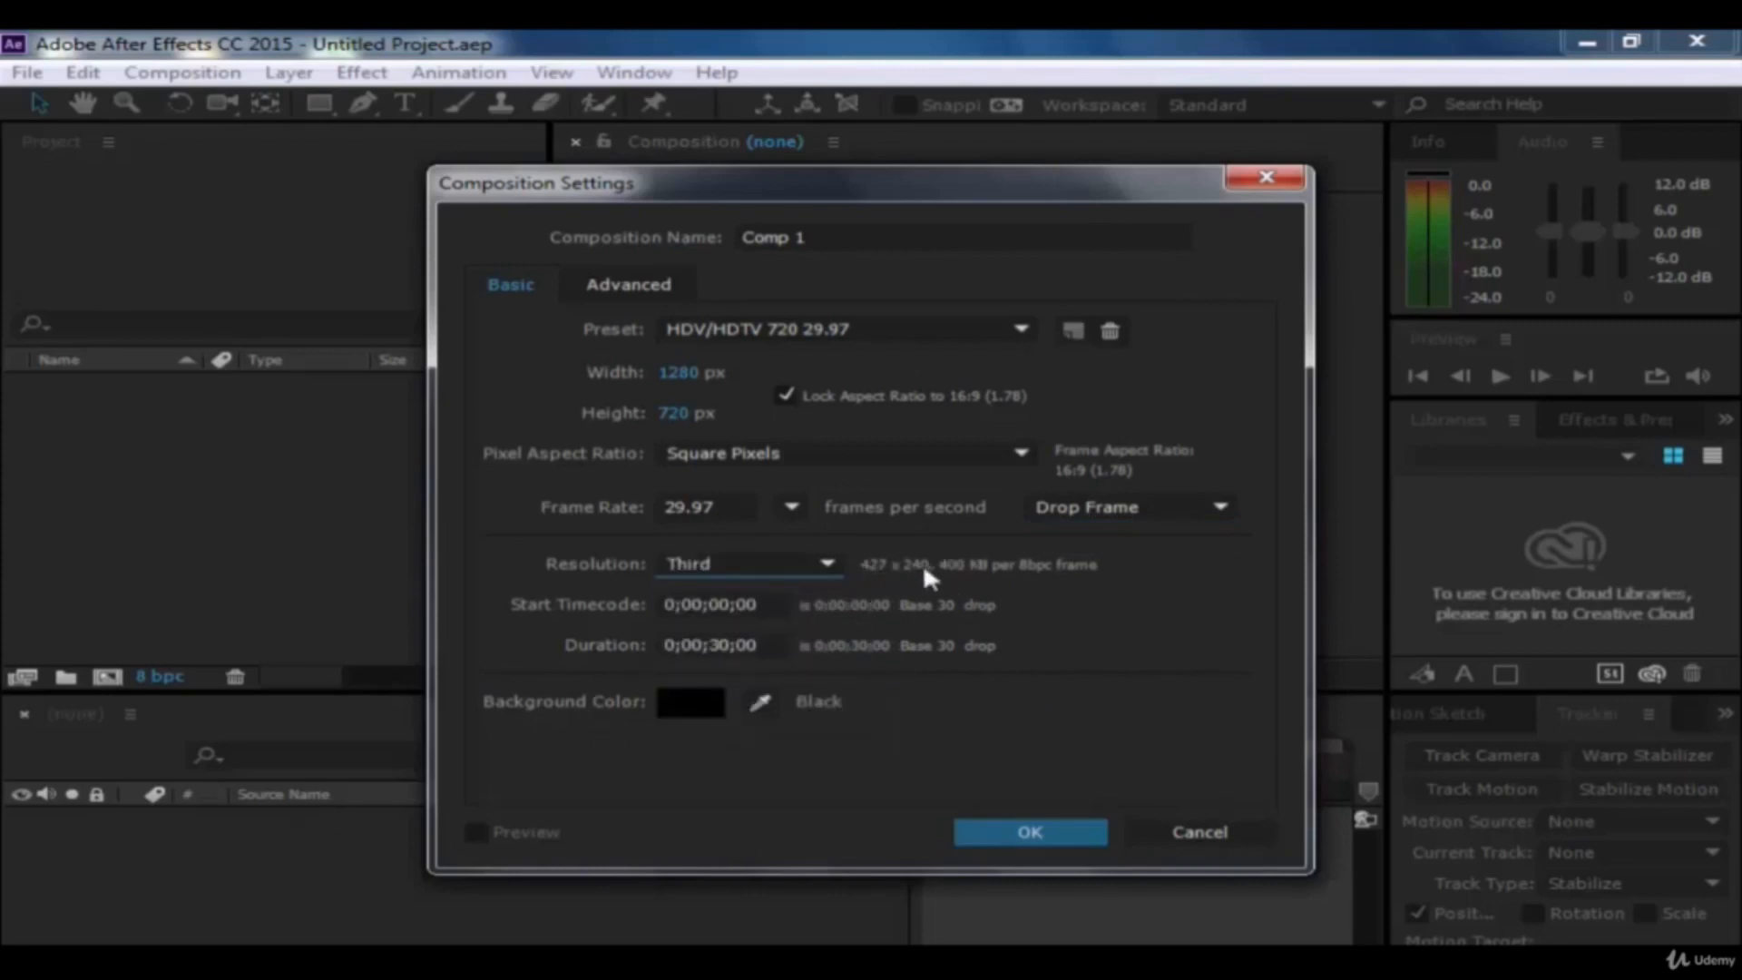
{"action": "left_click", "coordinate": [753, 564]}
{"action": "left_click", "coordinate": [703, 626]}
{"action": "left_click", "coordinate": [781, 563]}
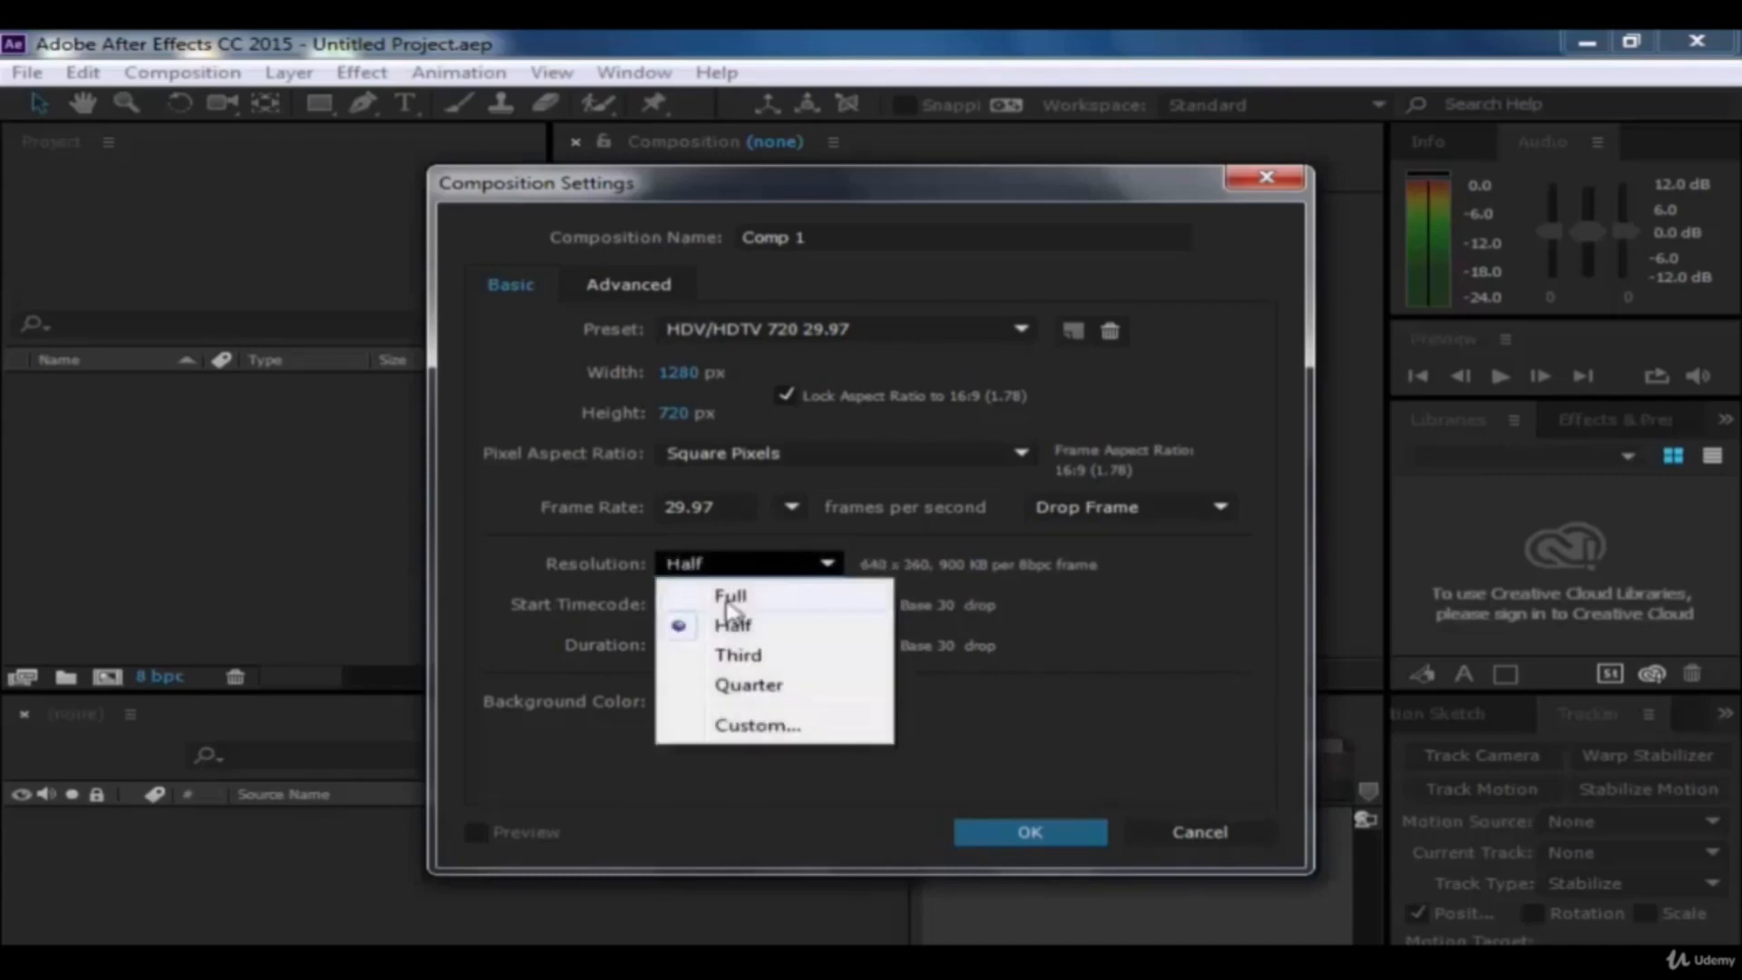
{"action": "left_click", "coordinate": [712, 587]}
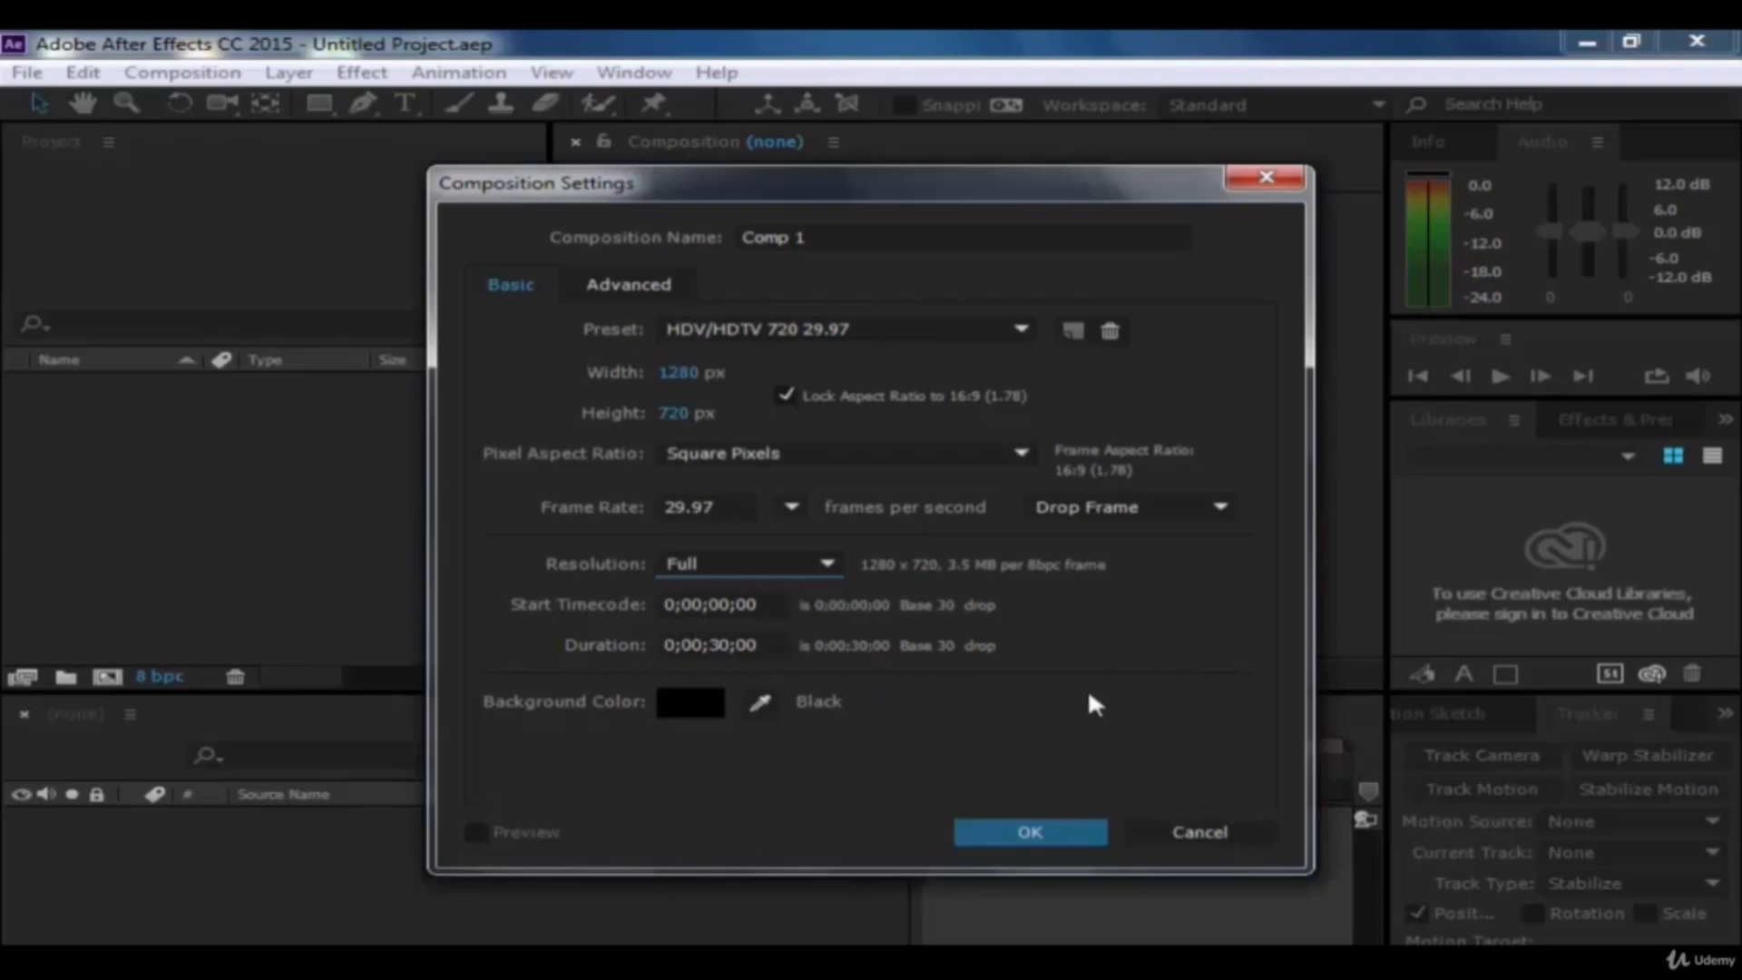
{"action": "left_click", "coordinate": [712, 645]}
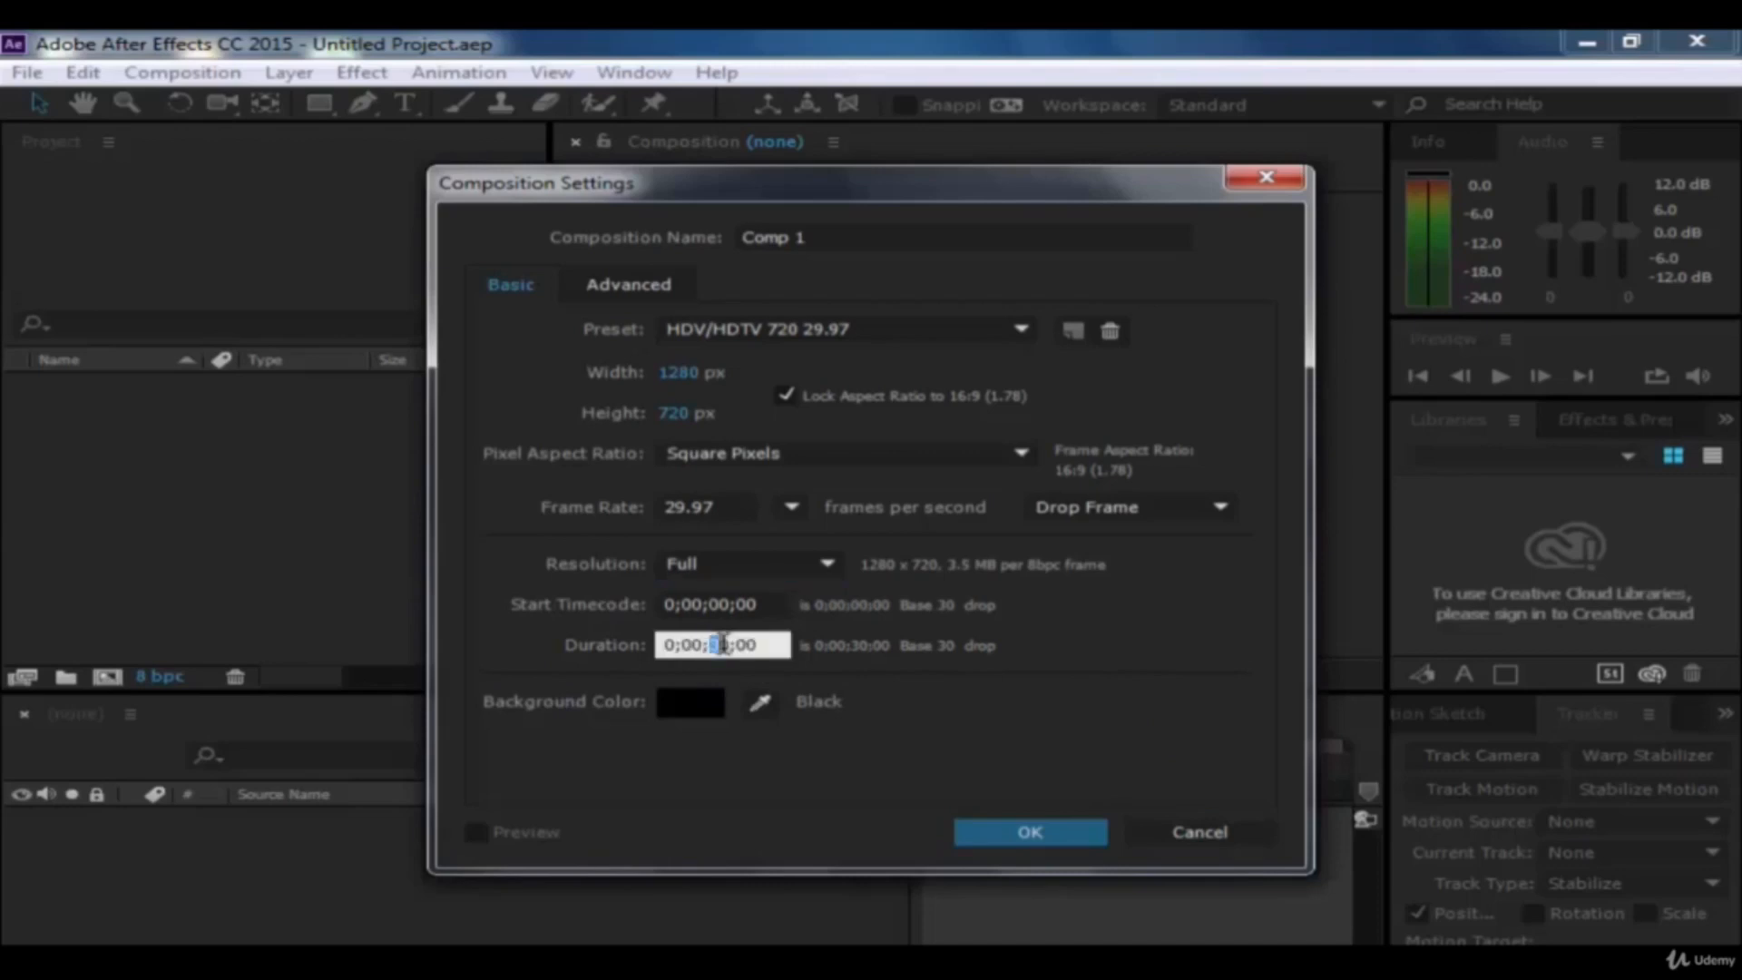
{"action": "left_click", "coordinate": [970, 733]}
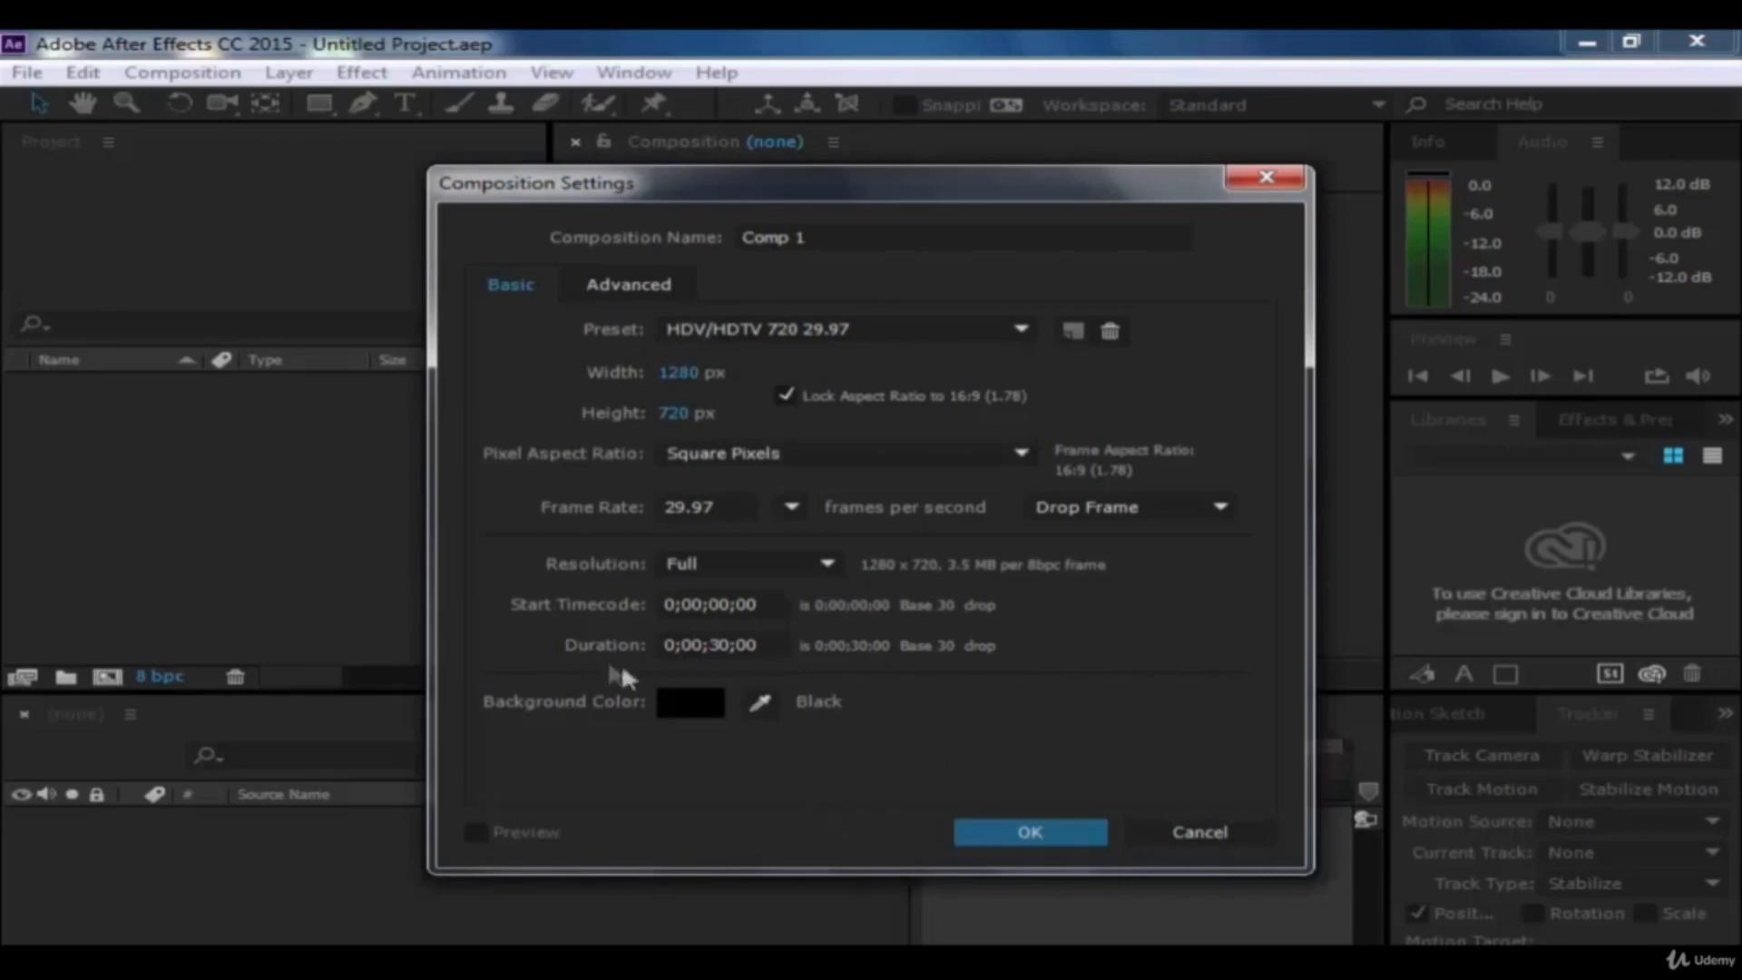
Step: Set the background color to dark red 040202, and replace it with Deep Royal Blue sampled from the OK button using the eyedropper
{"action": "left_click", "coordinate": [680, 699]}
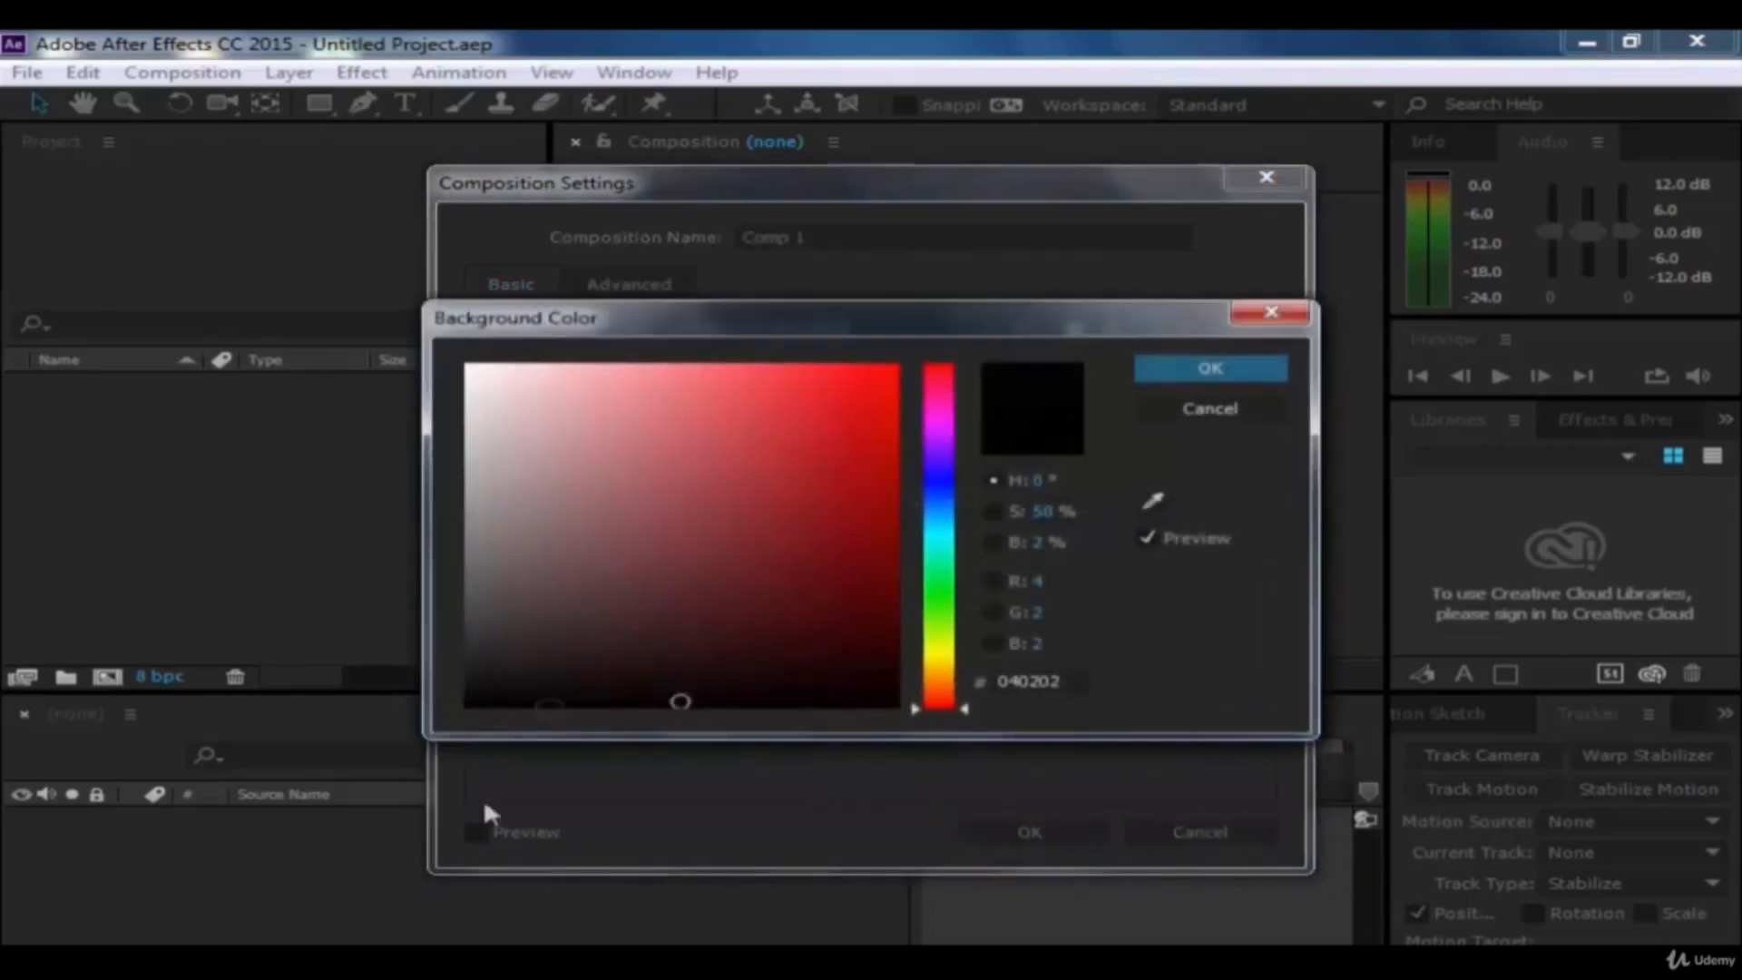
{"action": "left_click", "coordinate": [1186, 365]}
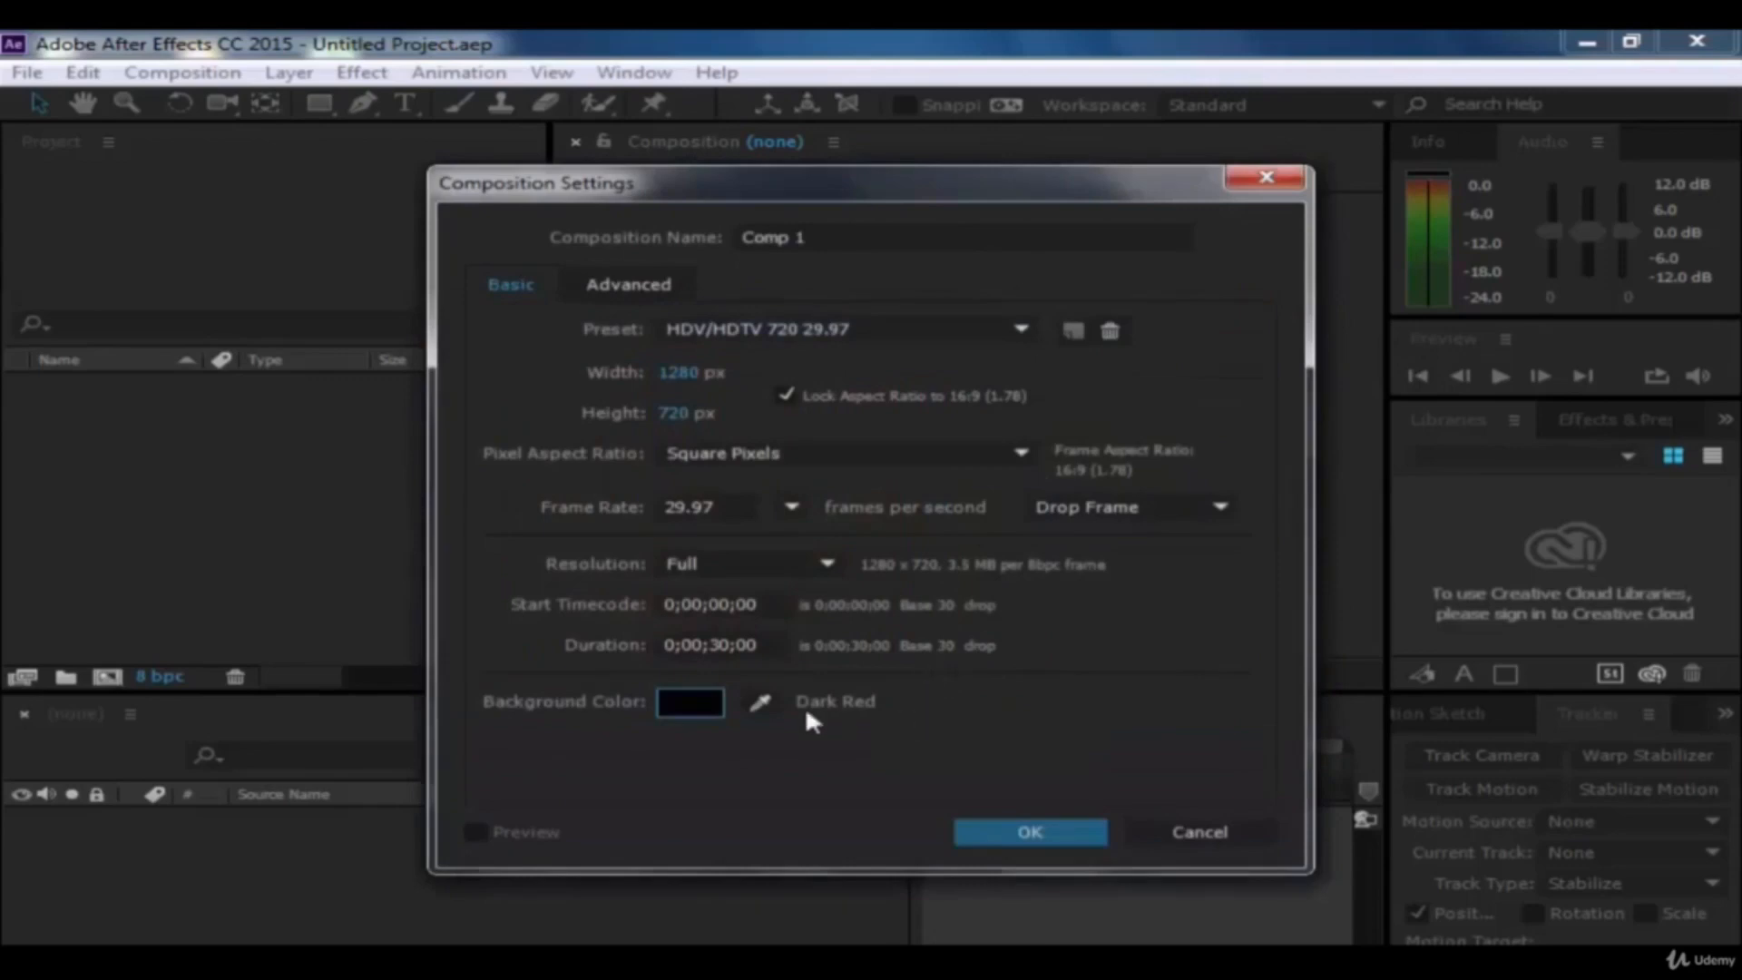
{"action": "left_click", "coordinate": [760, 703]}
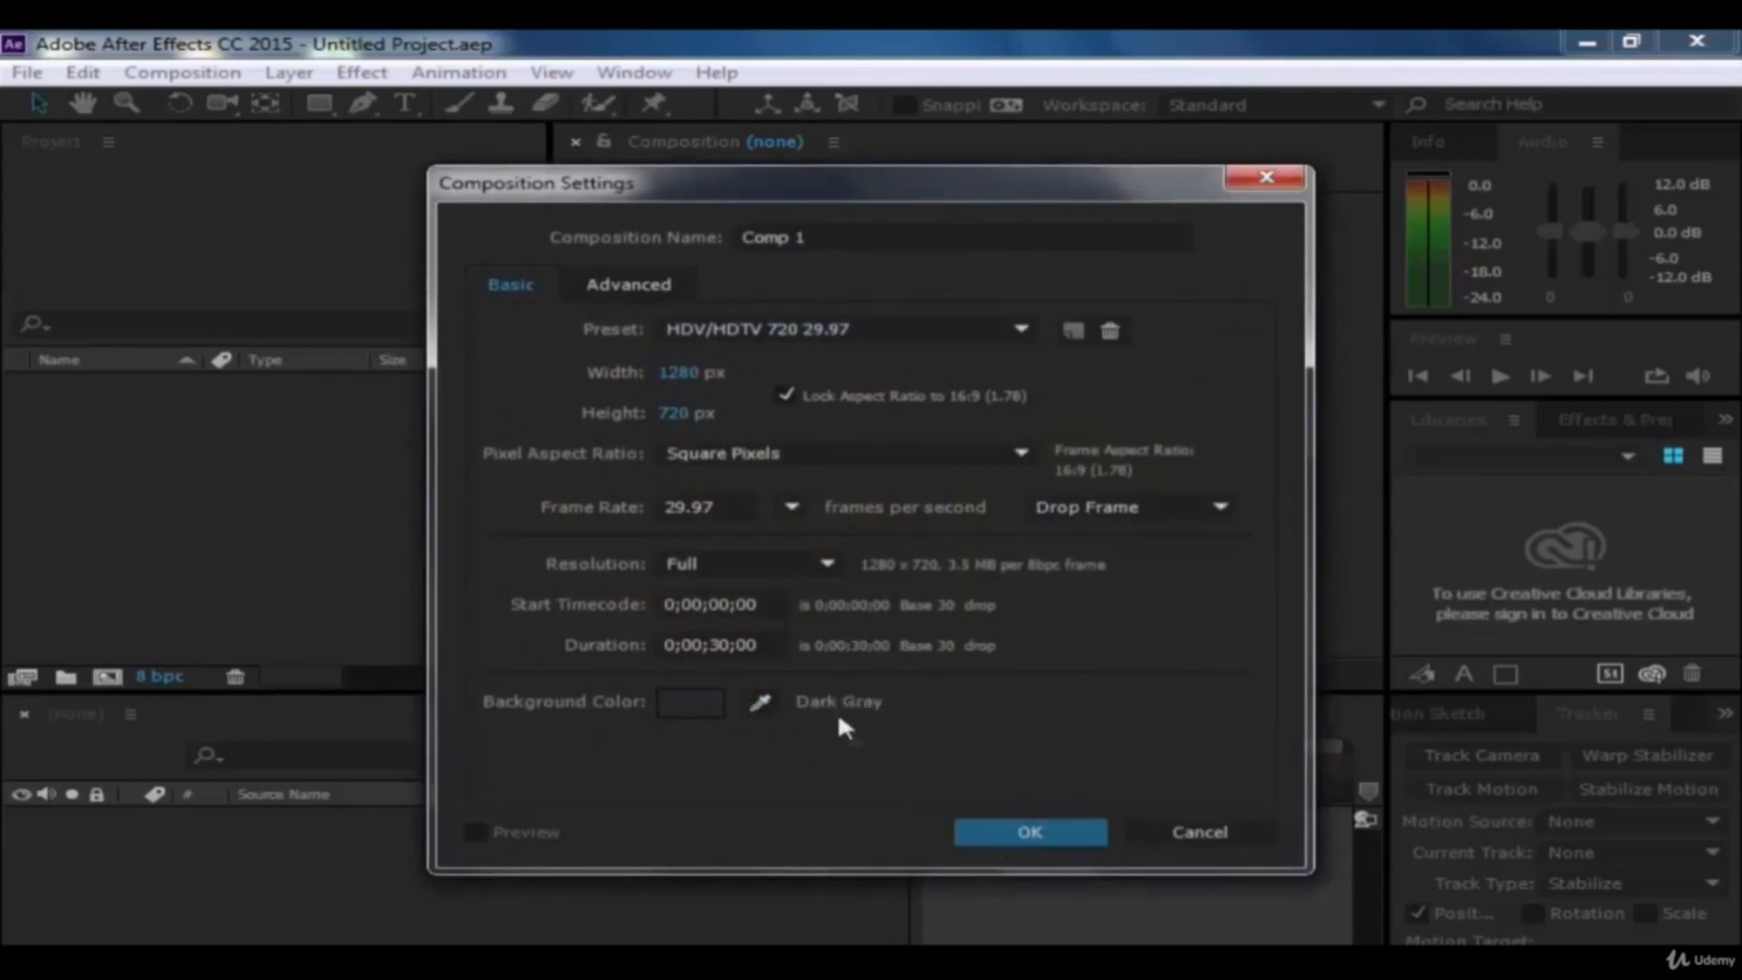
{"action": "left_click", "coordinate": [1035, 827]}
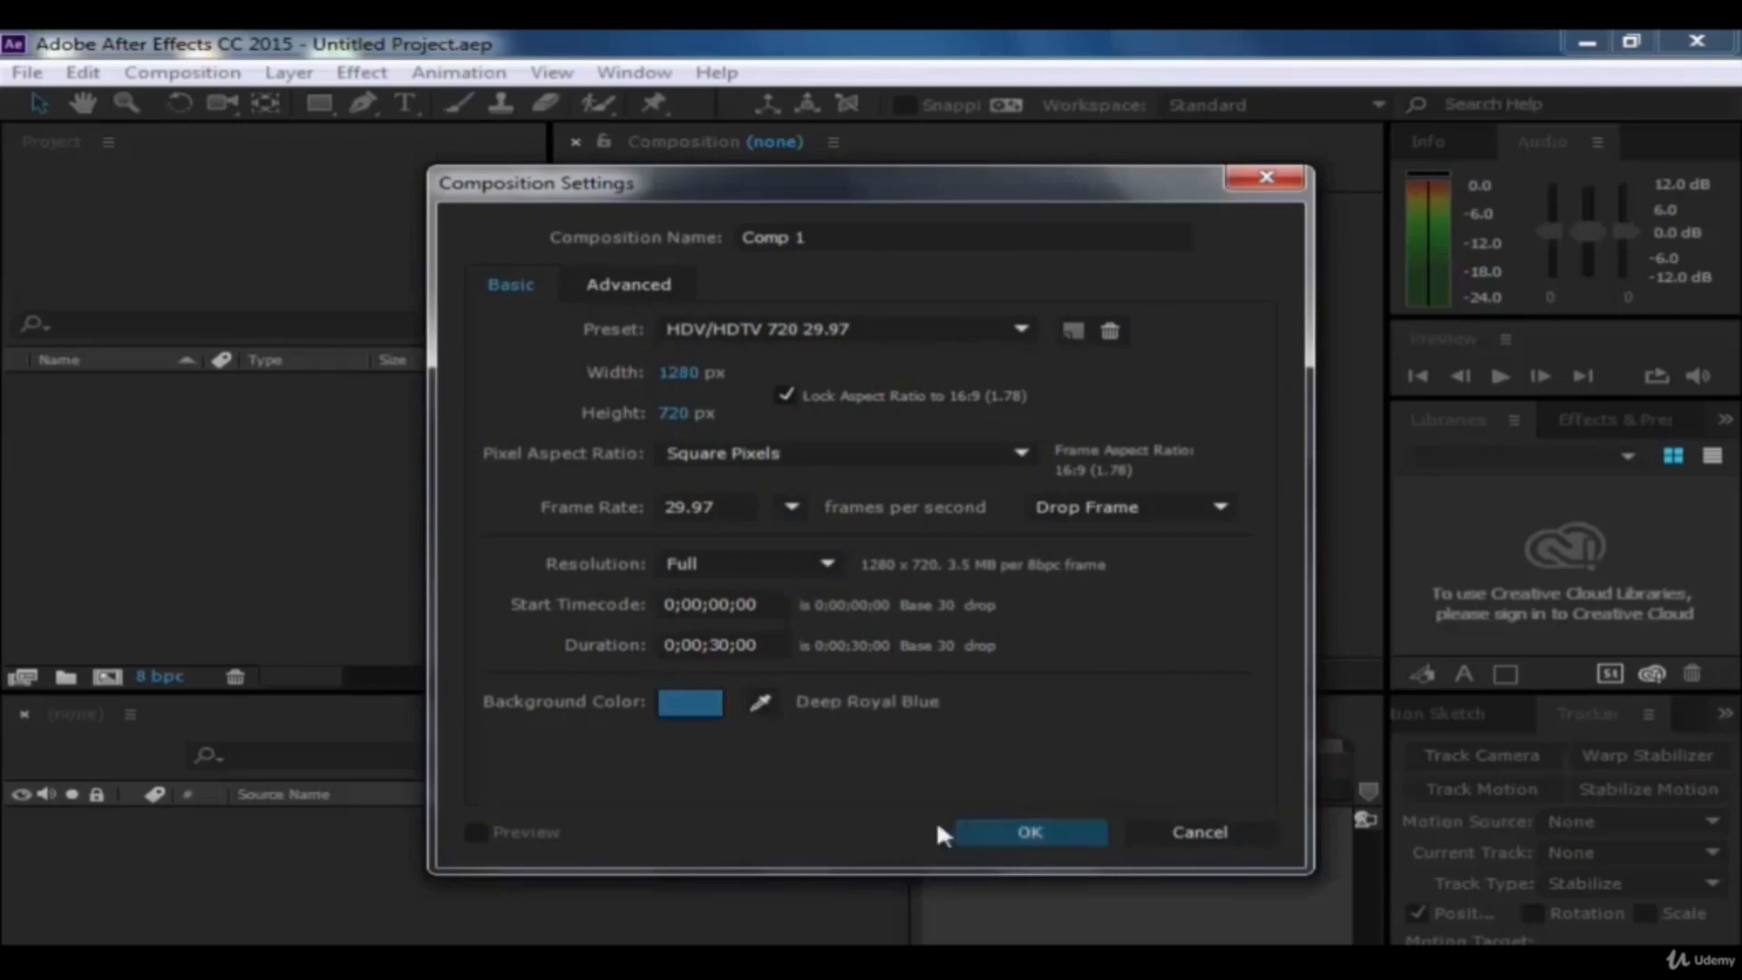
Step: Set the composition's background color to black 000000 and create the composition
{"action": "left_click", "coordinate": [693, 701]}
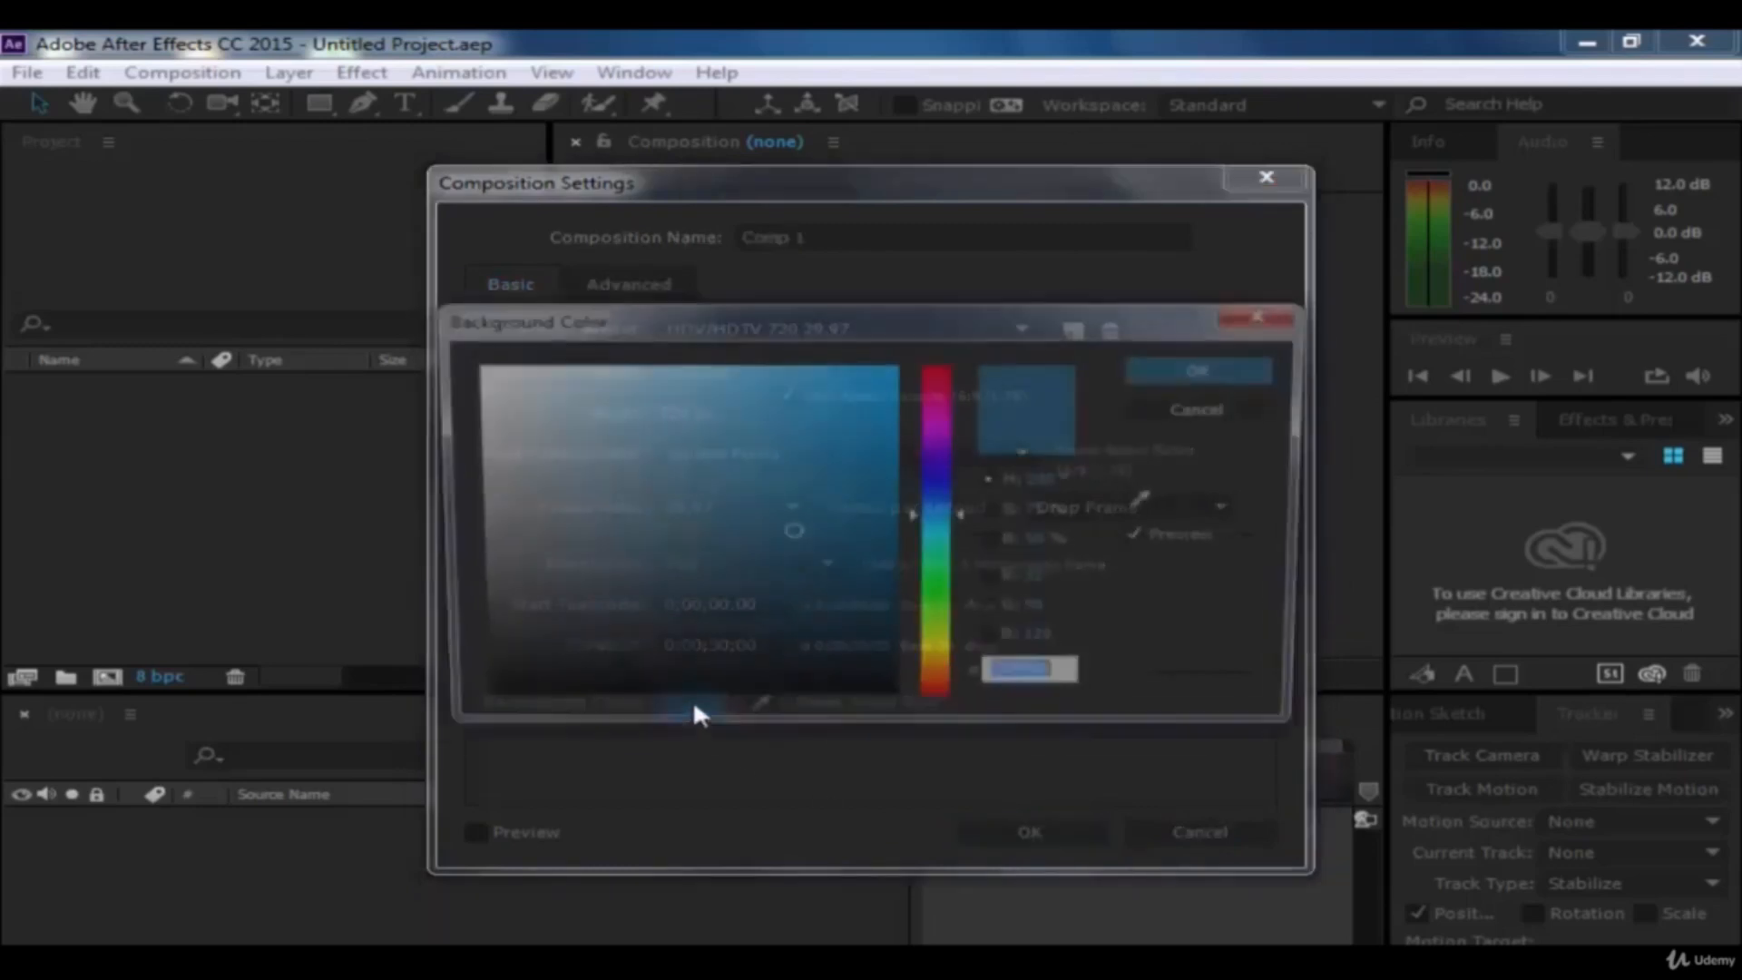
{"action": "left_click", "coordinate": [676, 695]}
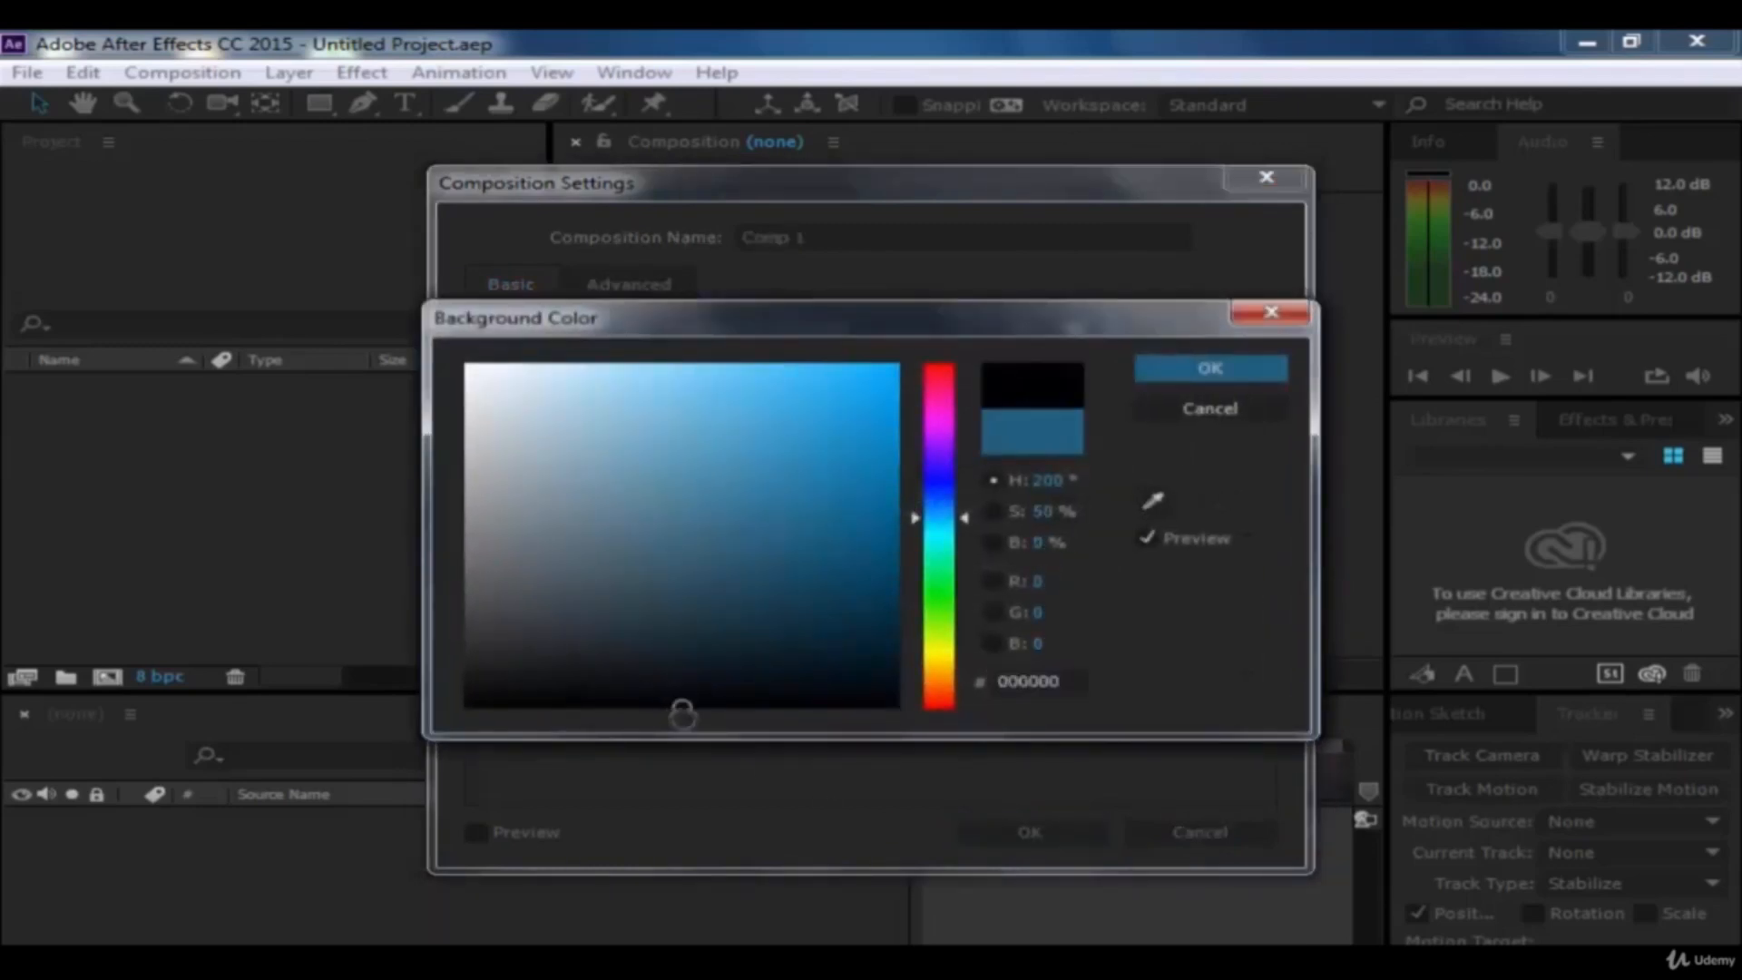
{"action": "left_click", "coordinate": [1199, 367]}
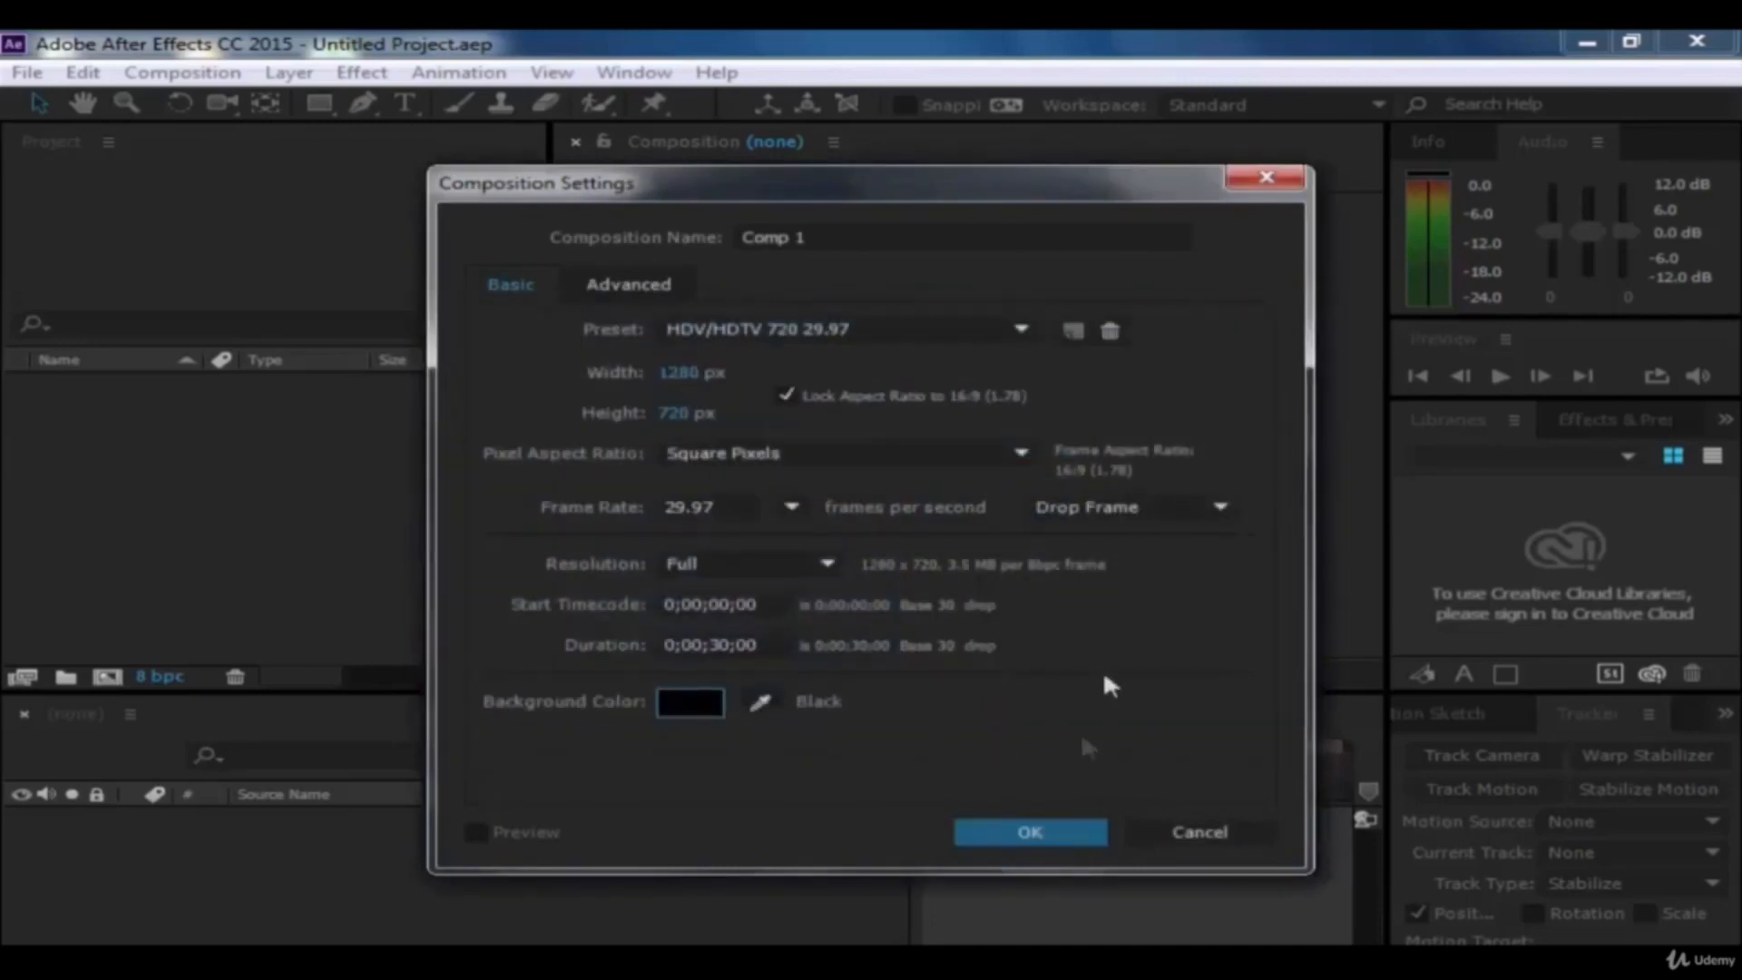
{"action": "left_click", "coordinate": [990, 827]}
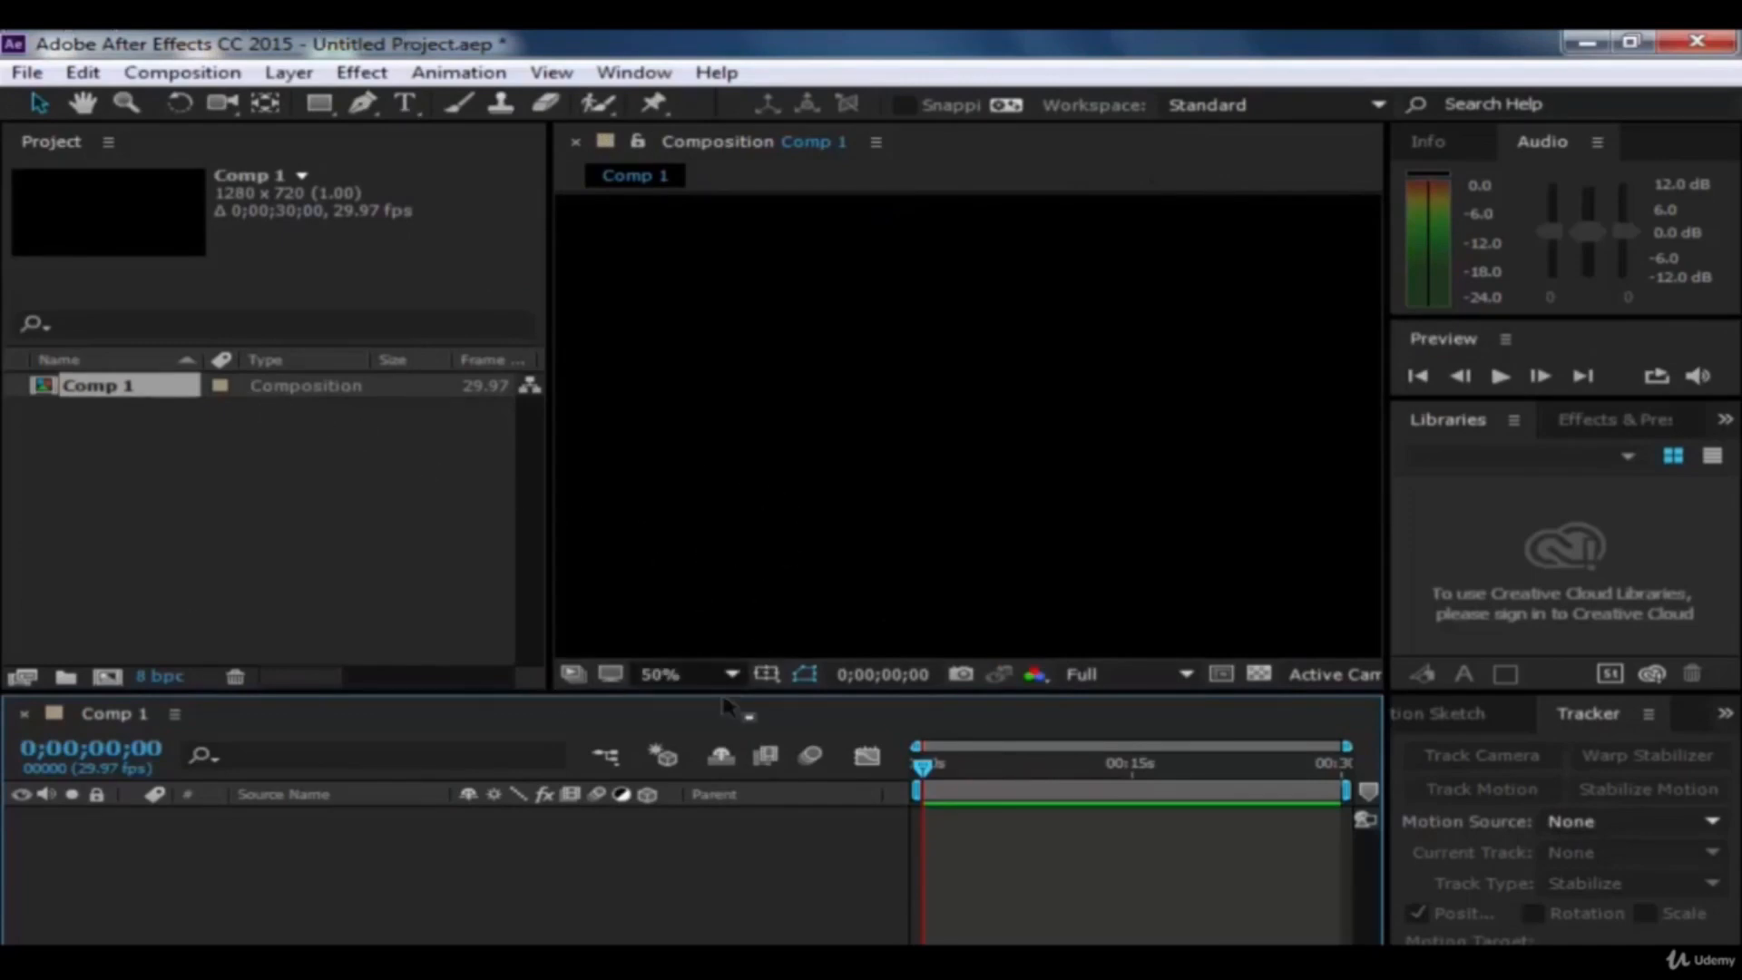
Step: Try the 100%, 50%, 12.5% and 25% magnifications in the composition viewer, and set it to 33.3%
{"action": "left_click", "coordinate": [687, 665]}
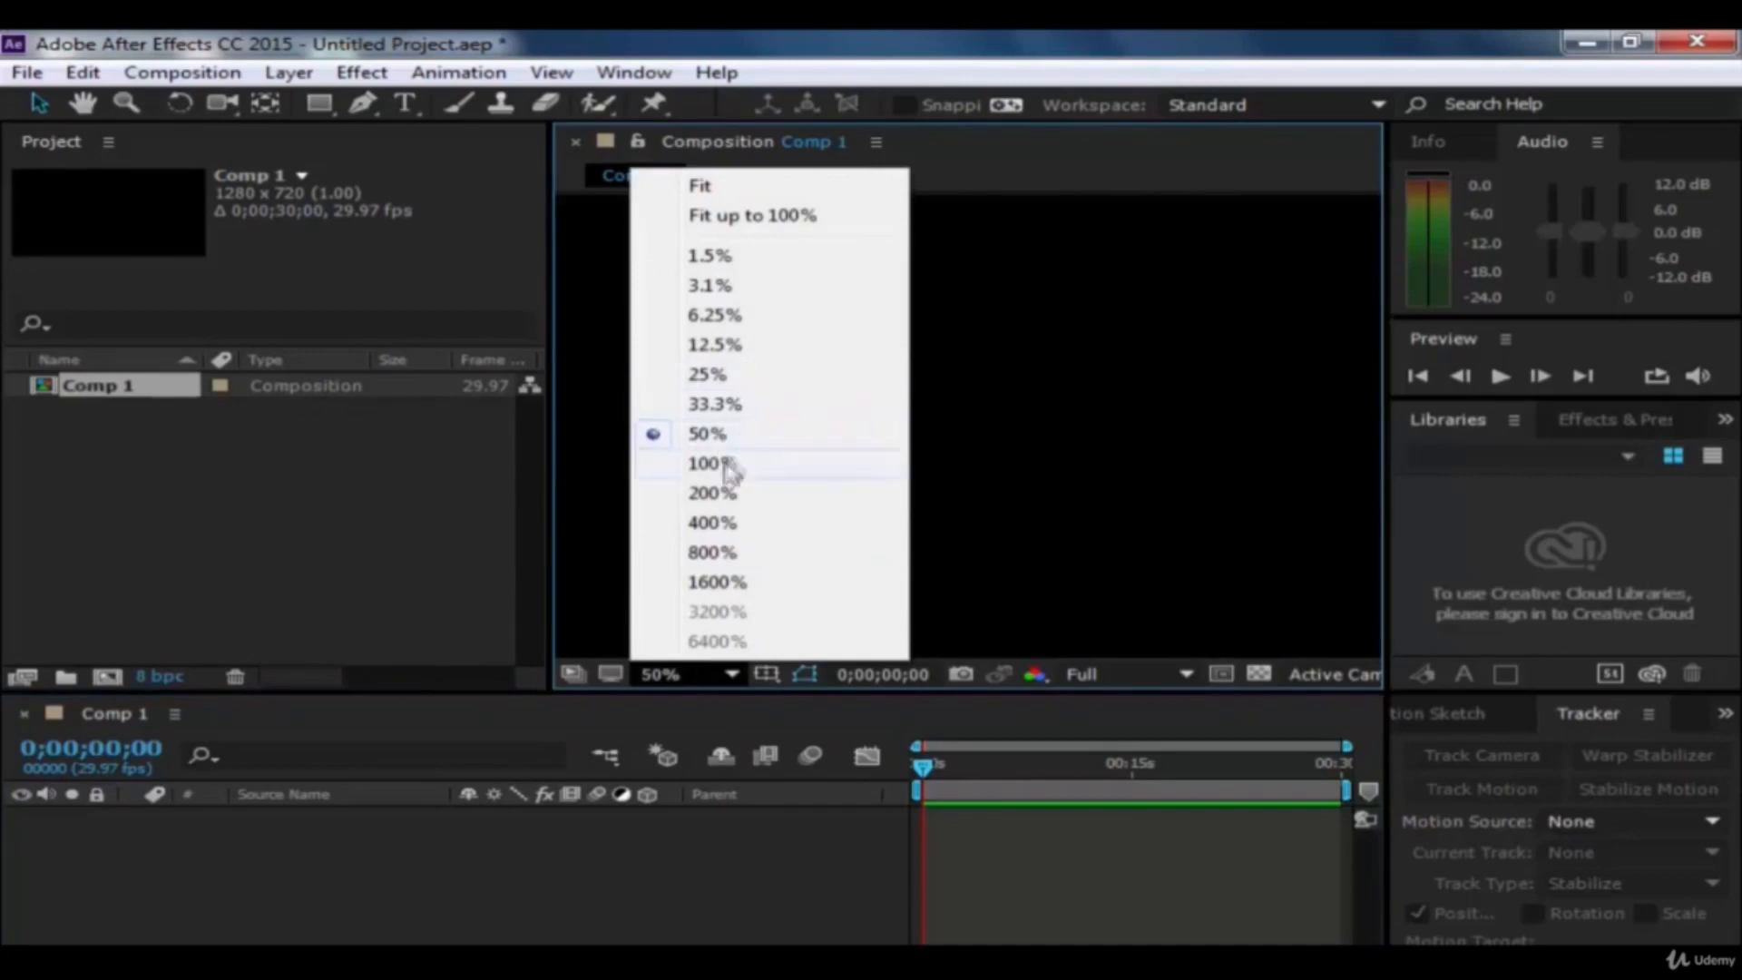
{"action": "left_click", "coordinate": [726, 463]}
{"action": "left_click", "coordinate": [685, 667]}
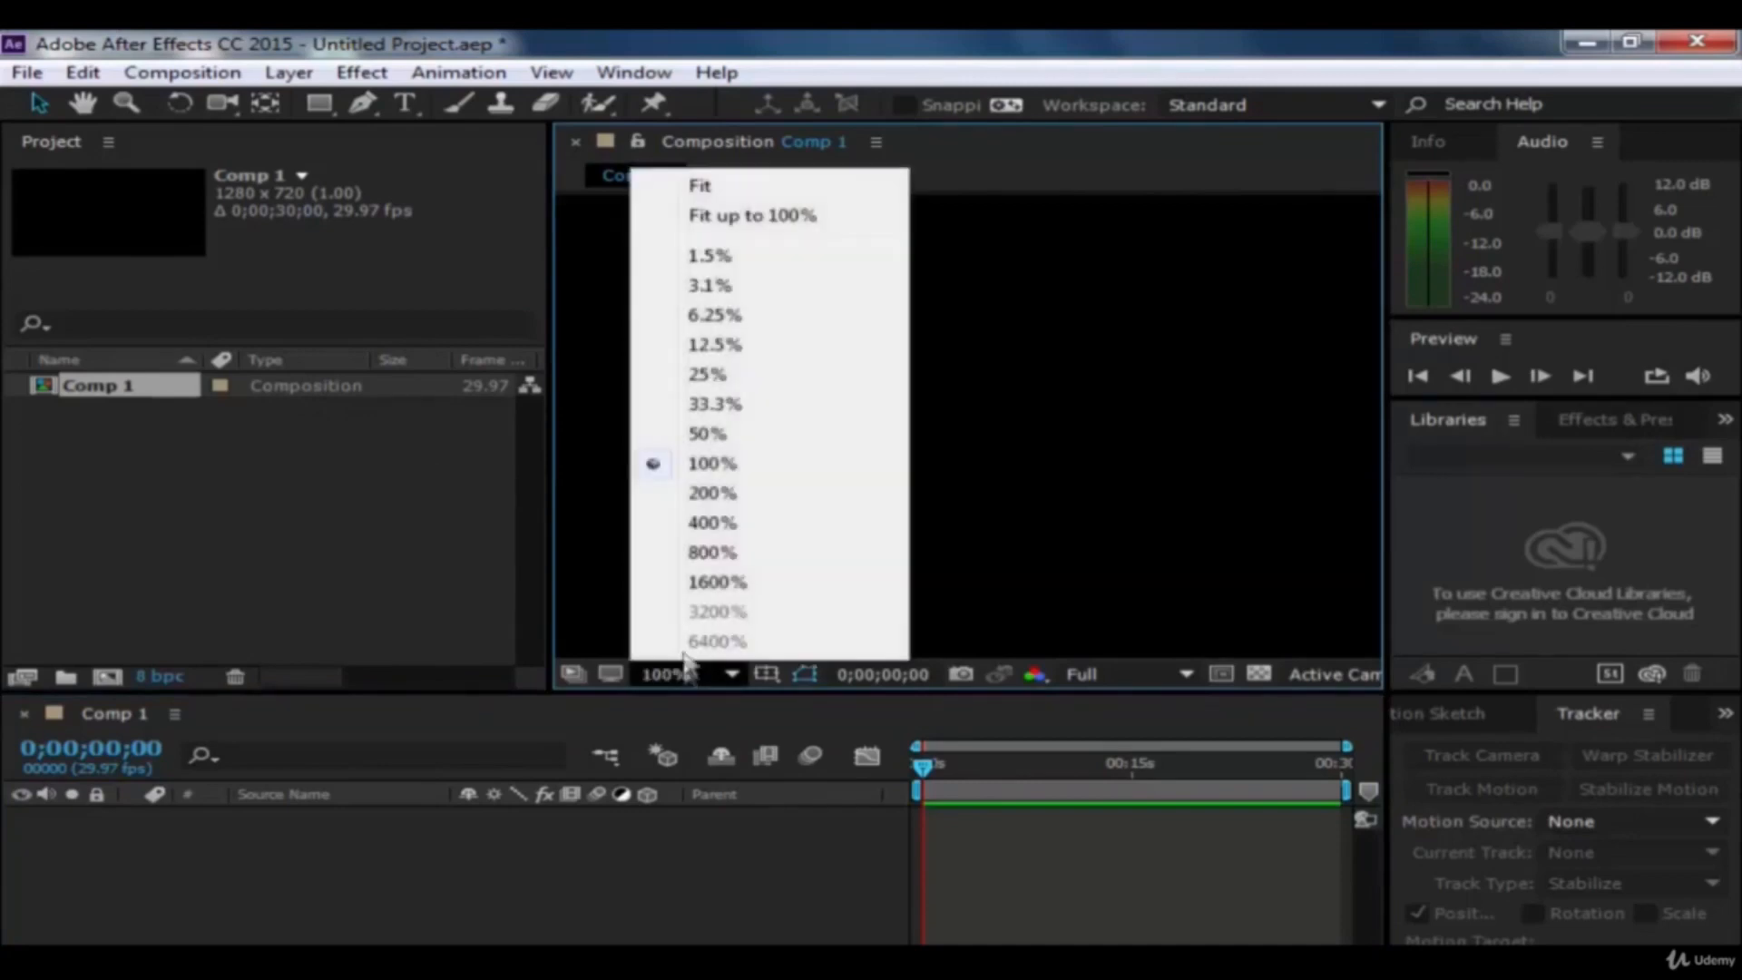
{"action": "left_click", "coordinate": [728, 428]}
{"action": "left_click", "coordinate": [687, 667]}
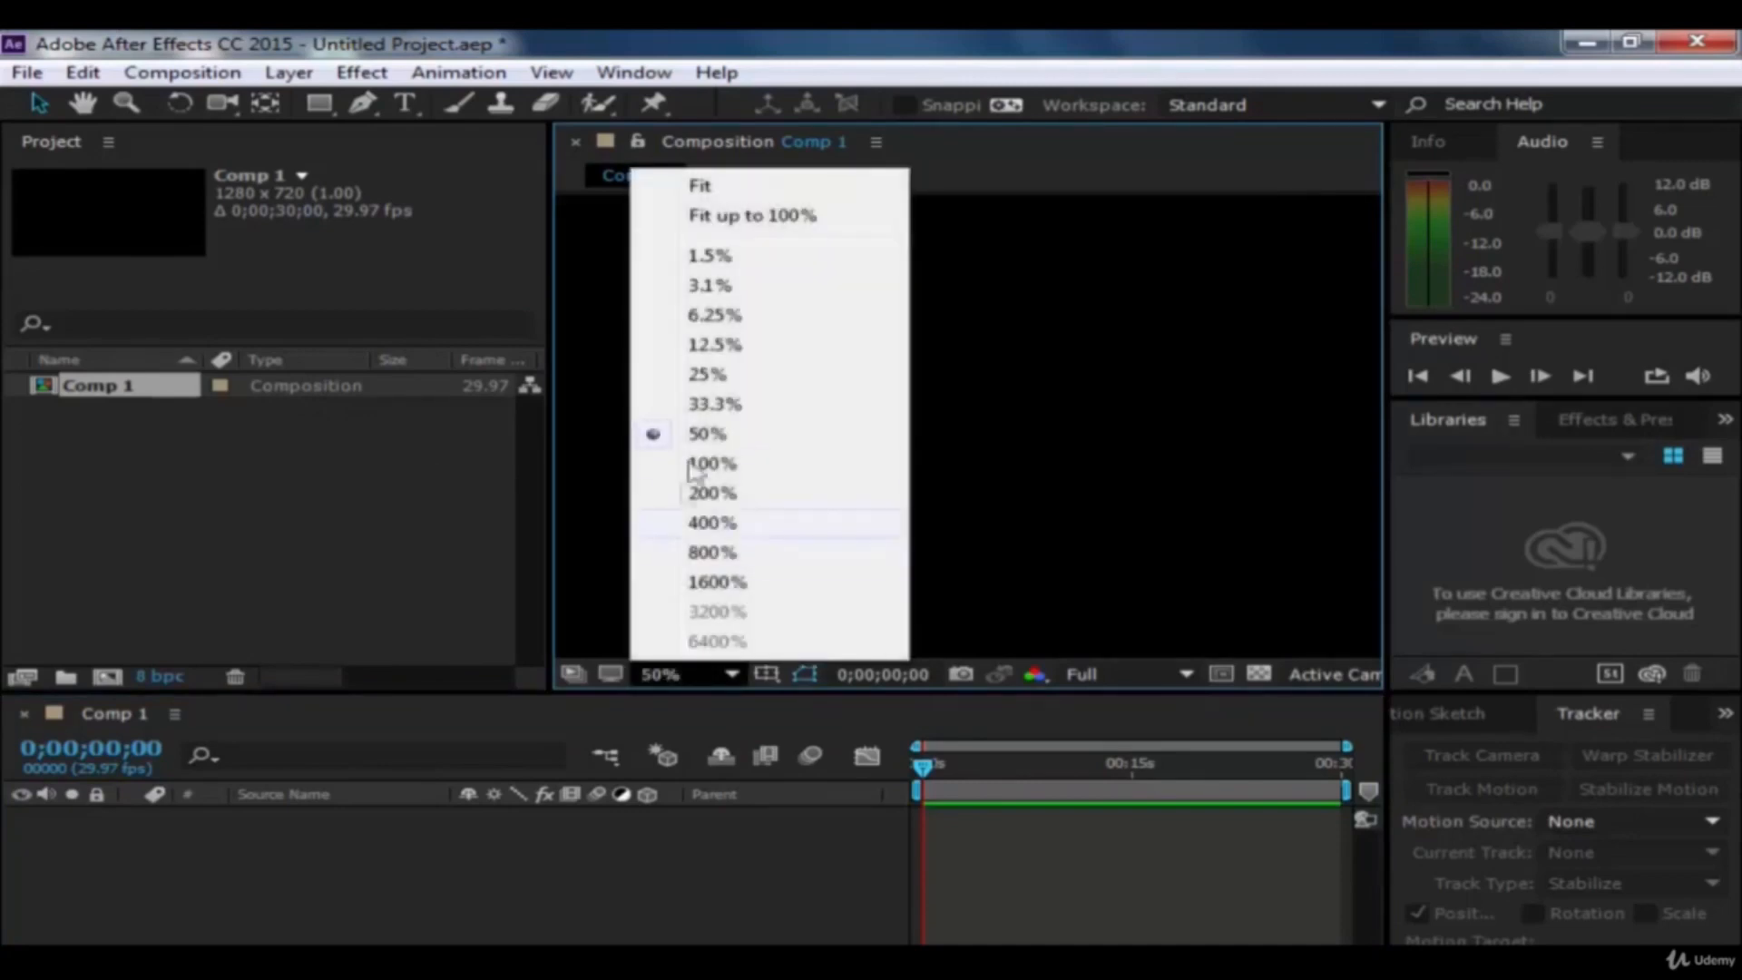
{"action": "left_click", "coordinate": [737, 344]}
{"action": "left_click", "coordinate": [698, 667]}
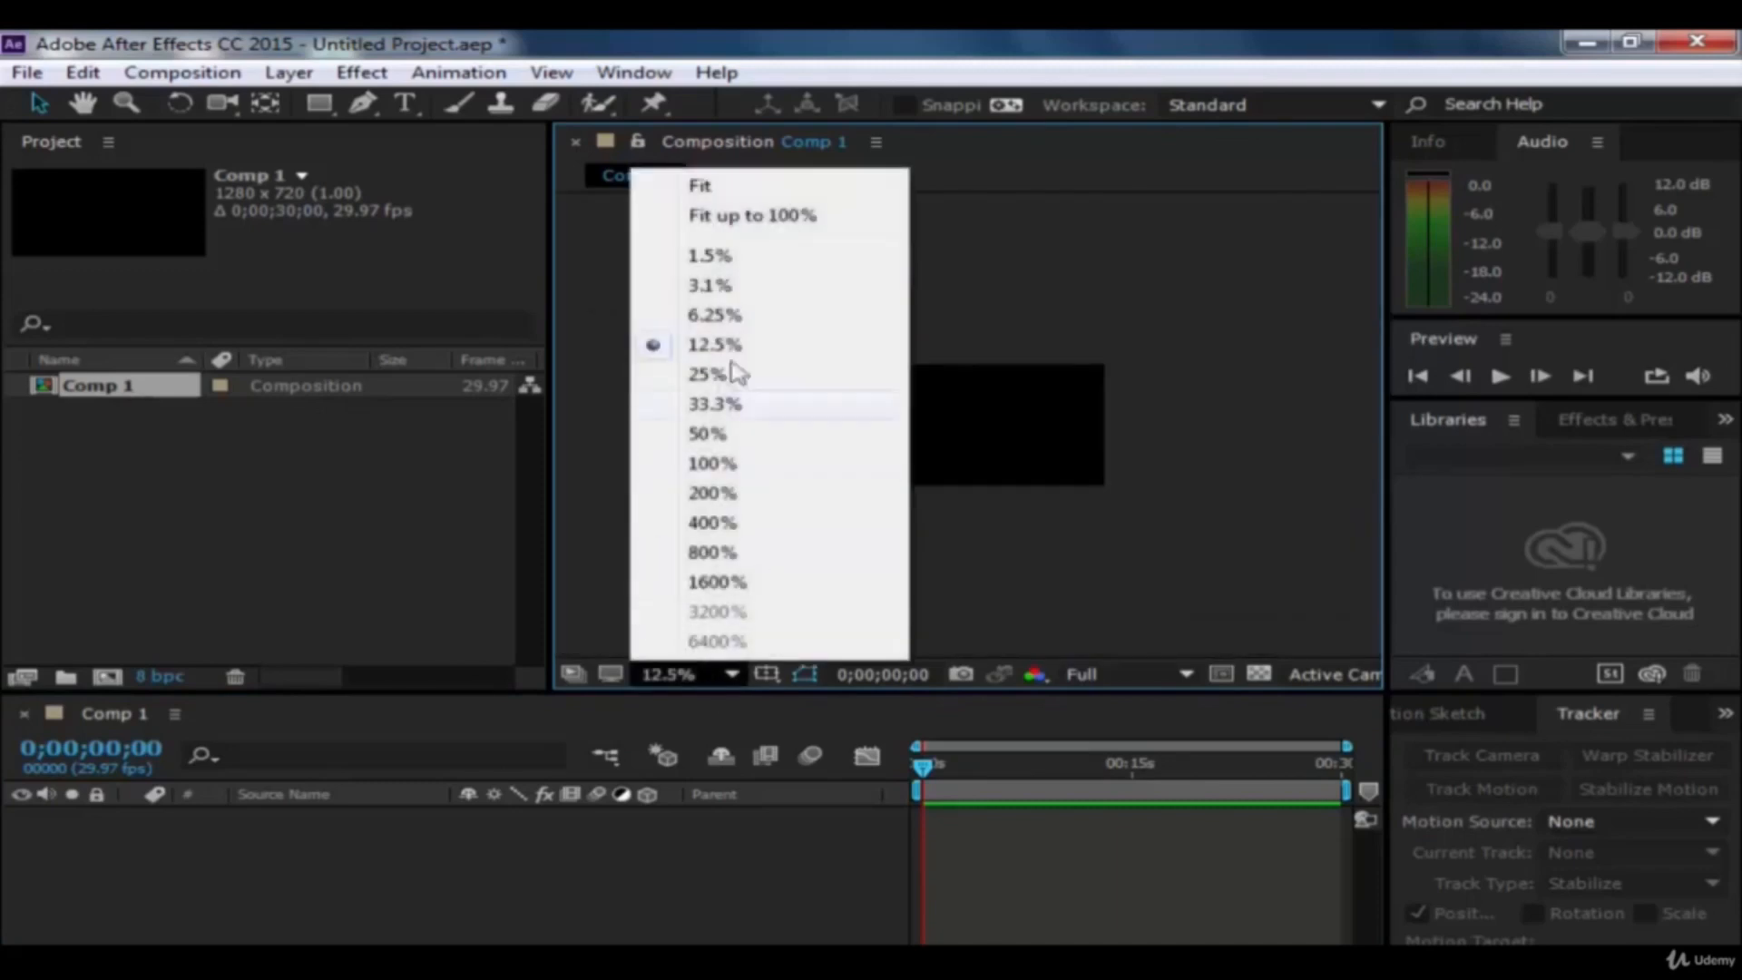
{"action": "left_click", "coordinate": [719, 377]}
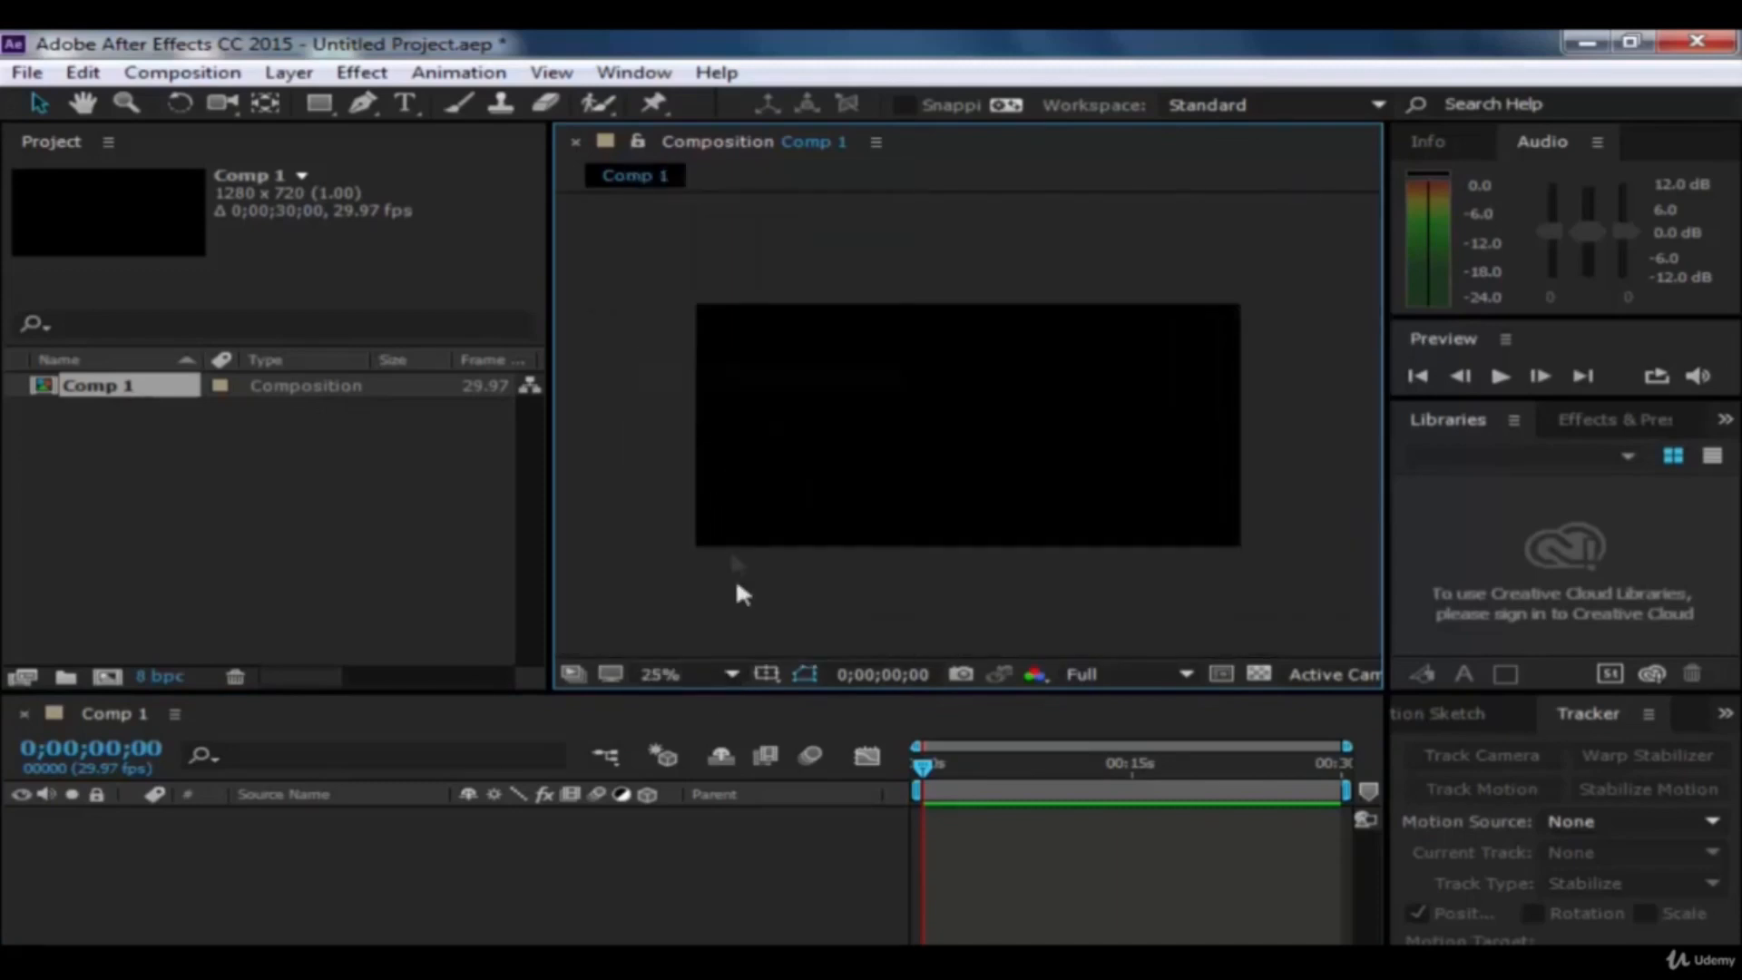
{"action": "left_click", "coordinate": [689, 673]}
{"action": "left_click", "coordinate": [719, 400]}
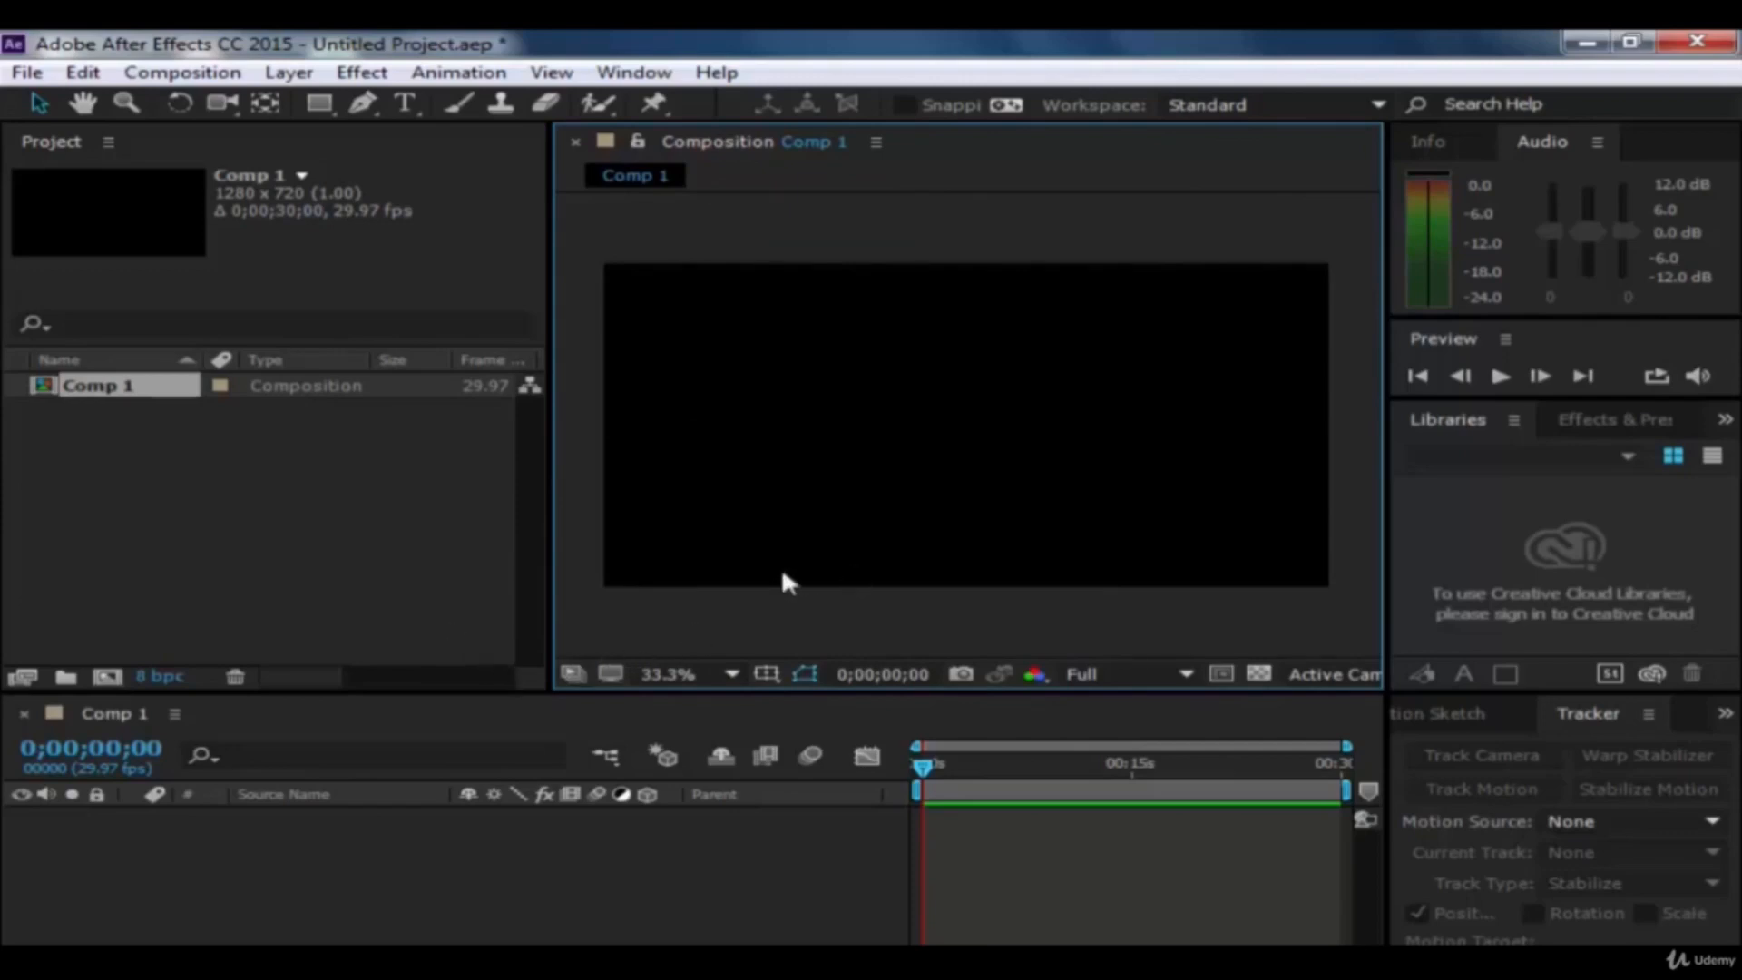
{"action": "left_click", "coordinate": [654, 670]}
{"action": "left_click", "coordinate": [655, 667]}
Step: Look over the effects and presets categories, return to Libraries, and try the Zoom and Rotation tools
{"action": "left_click", "coordinate": [1592, 425]}
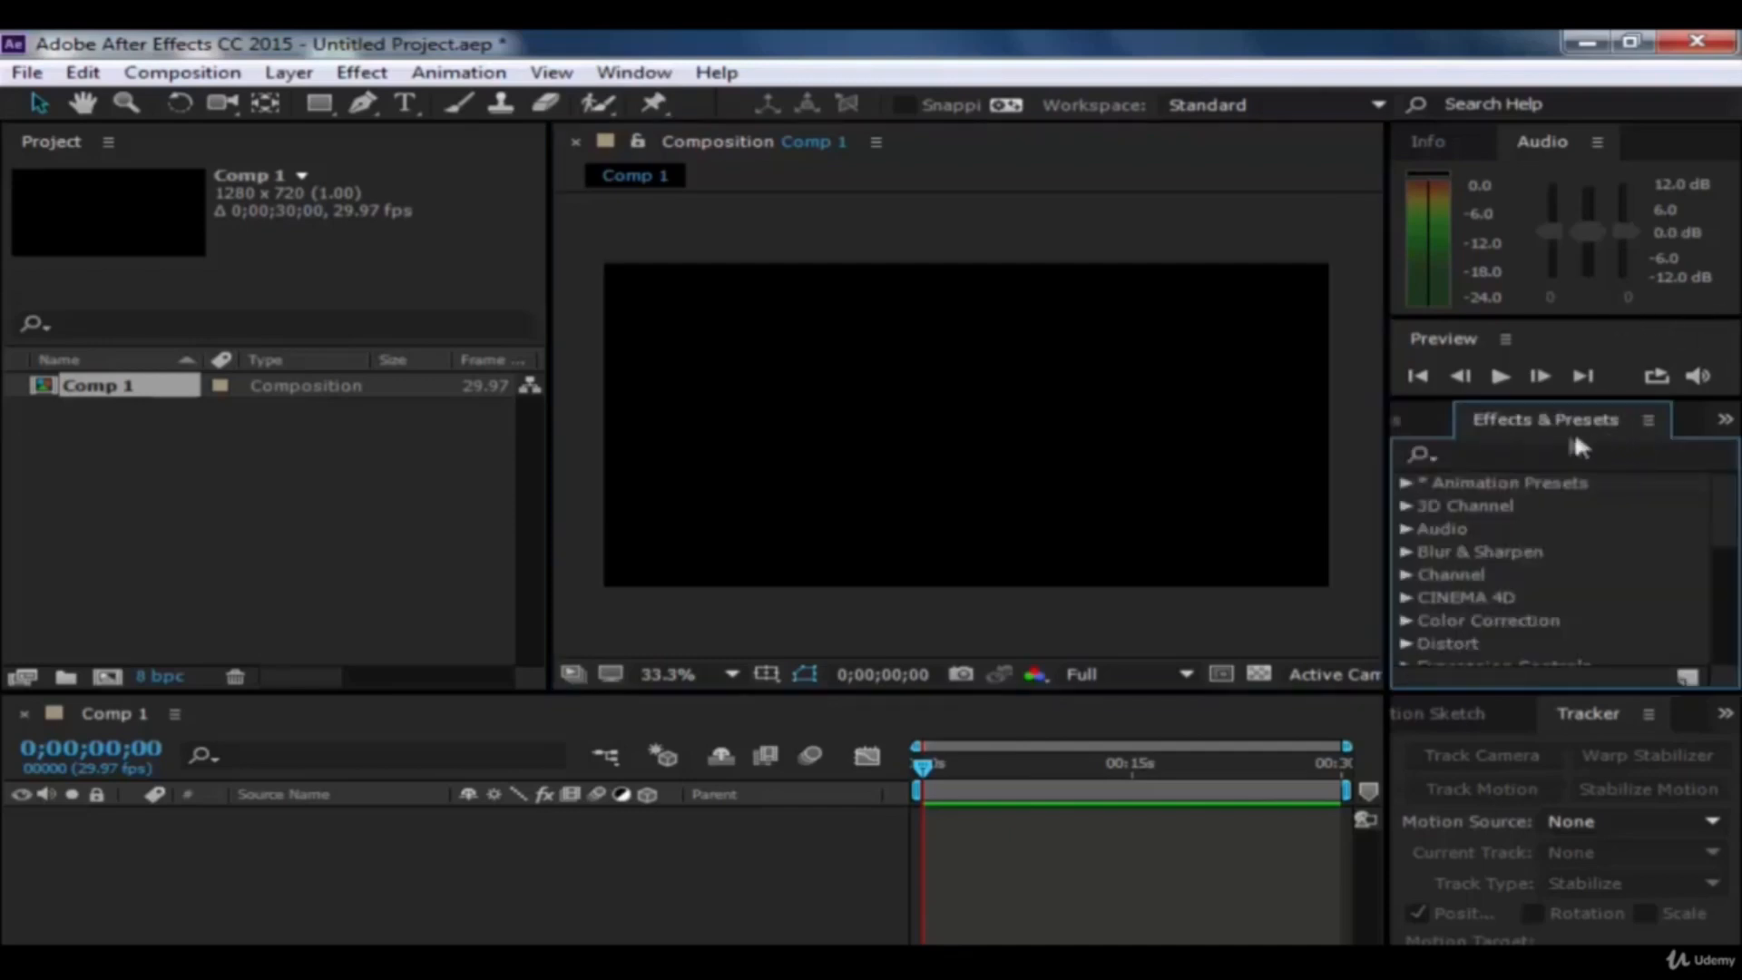
{"action": "left_click", "coordinate": [1433, 421]}
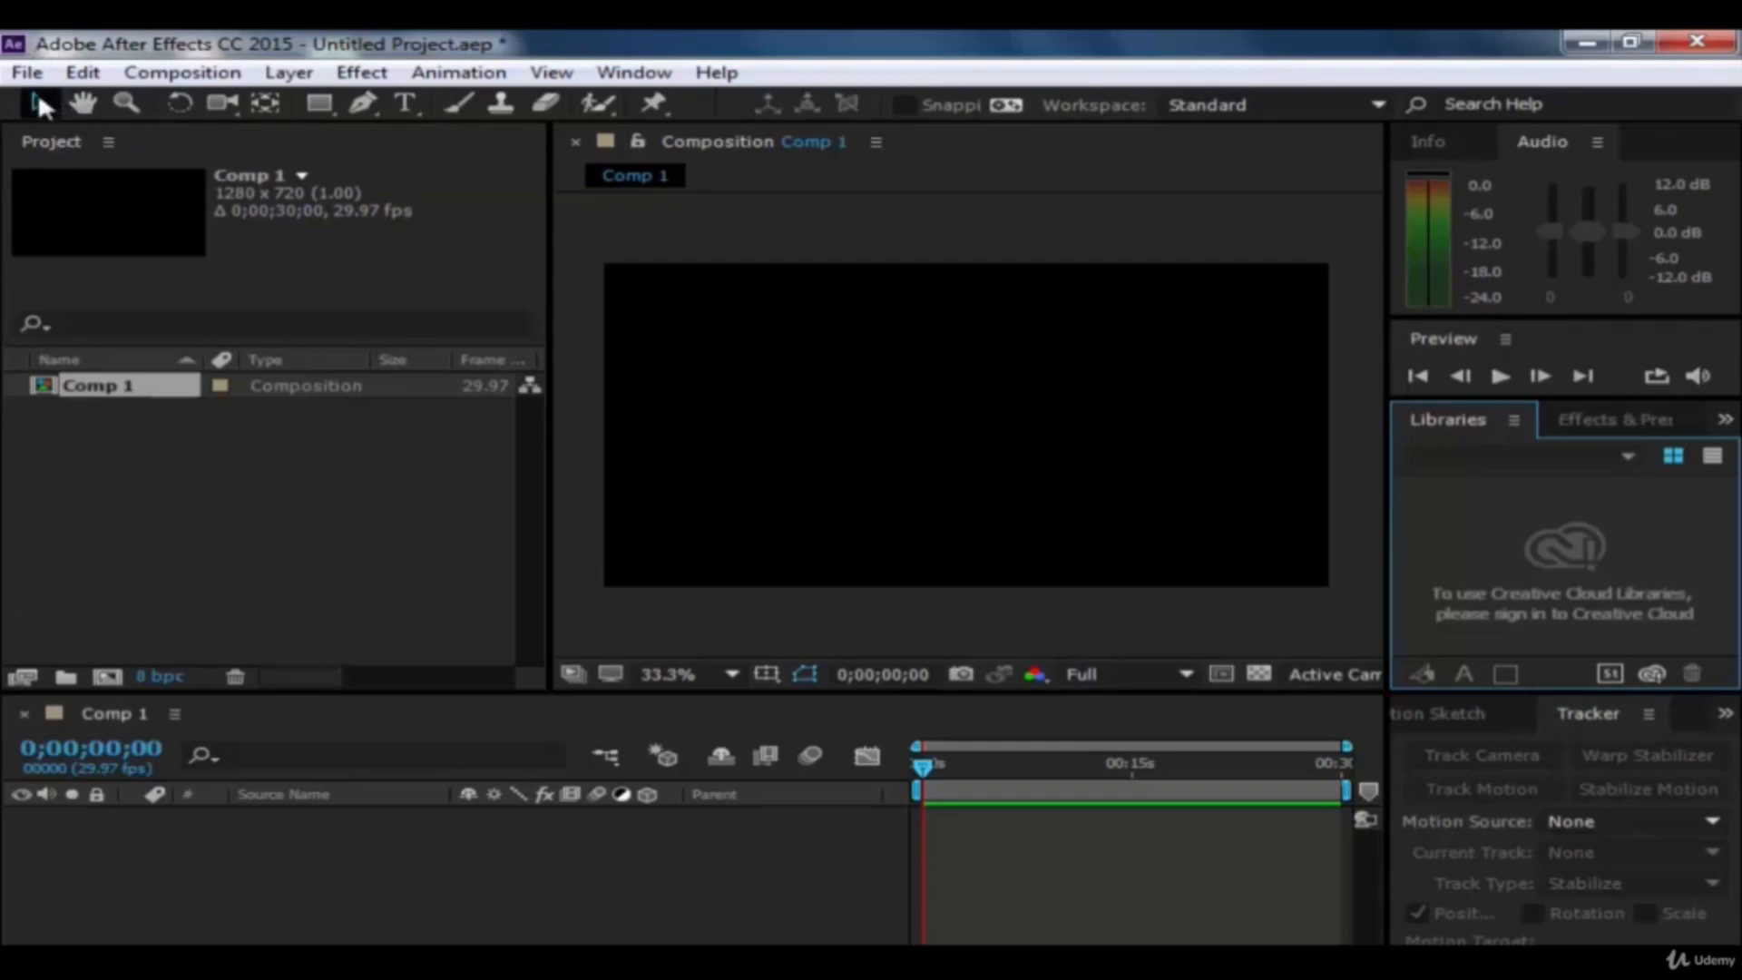
{"action": "left_click", "coordinate": [98, 106]}
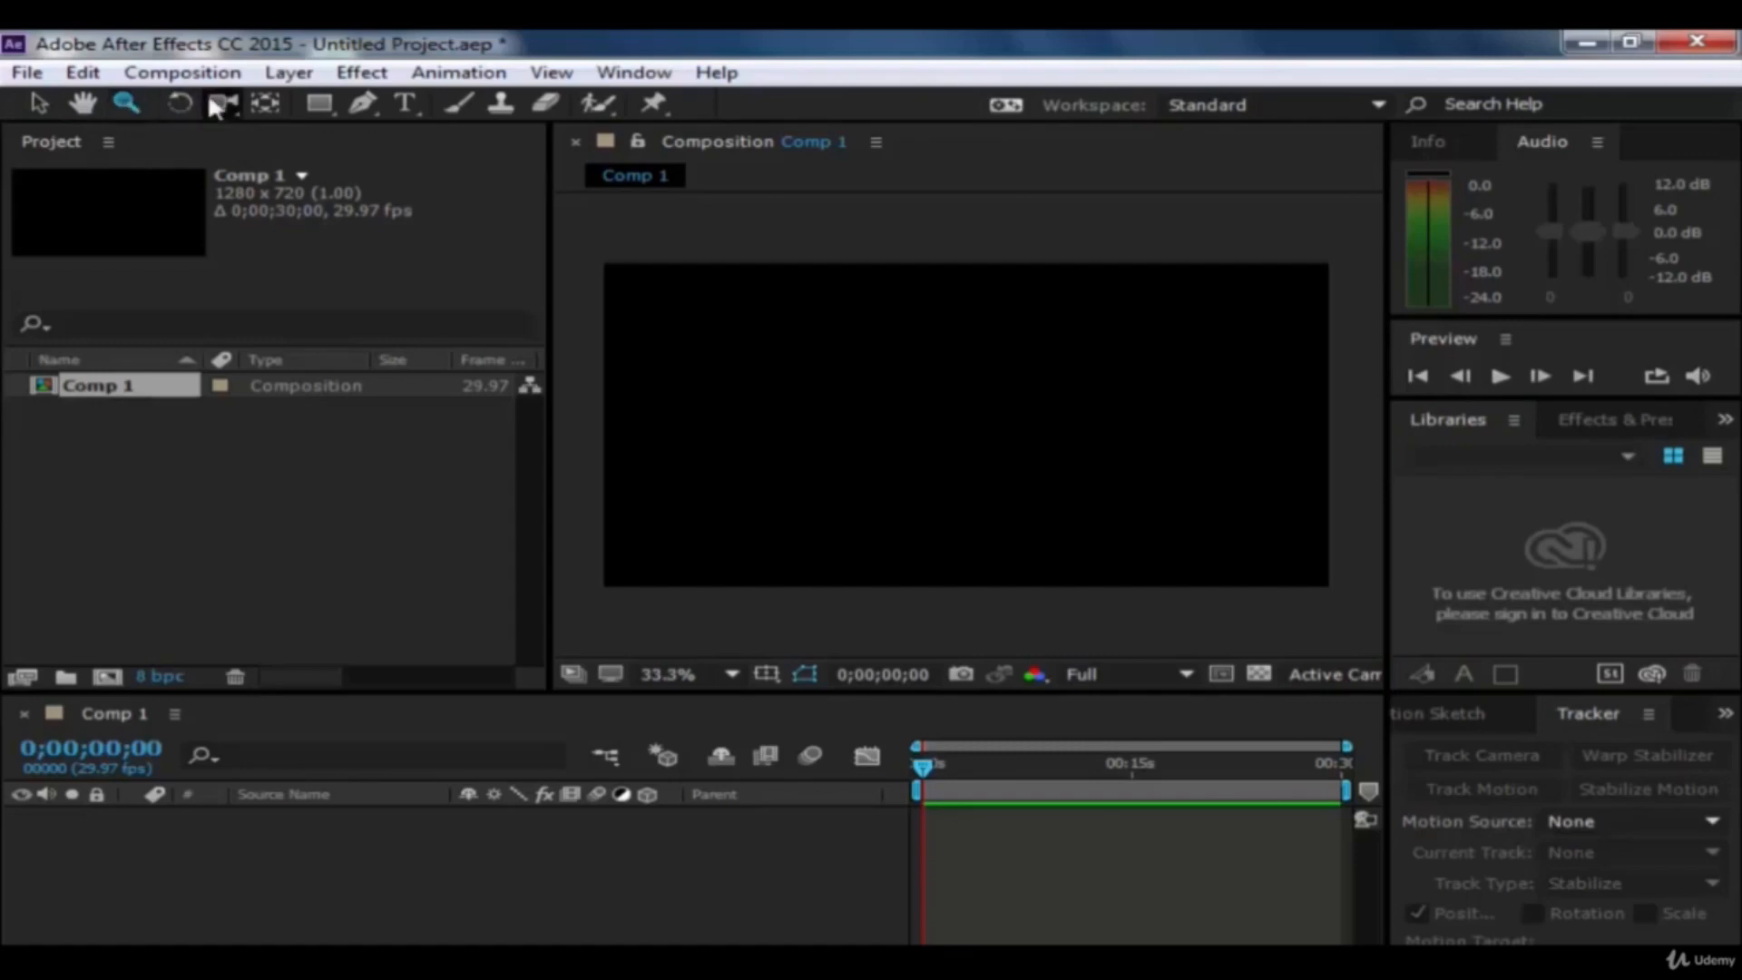
{"action": "left_click", "coordinate": [188, 102]}
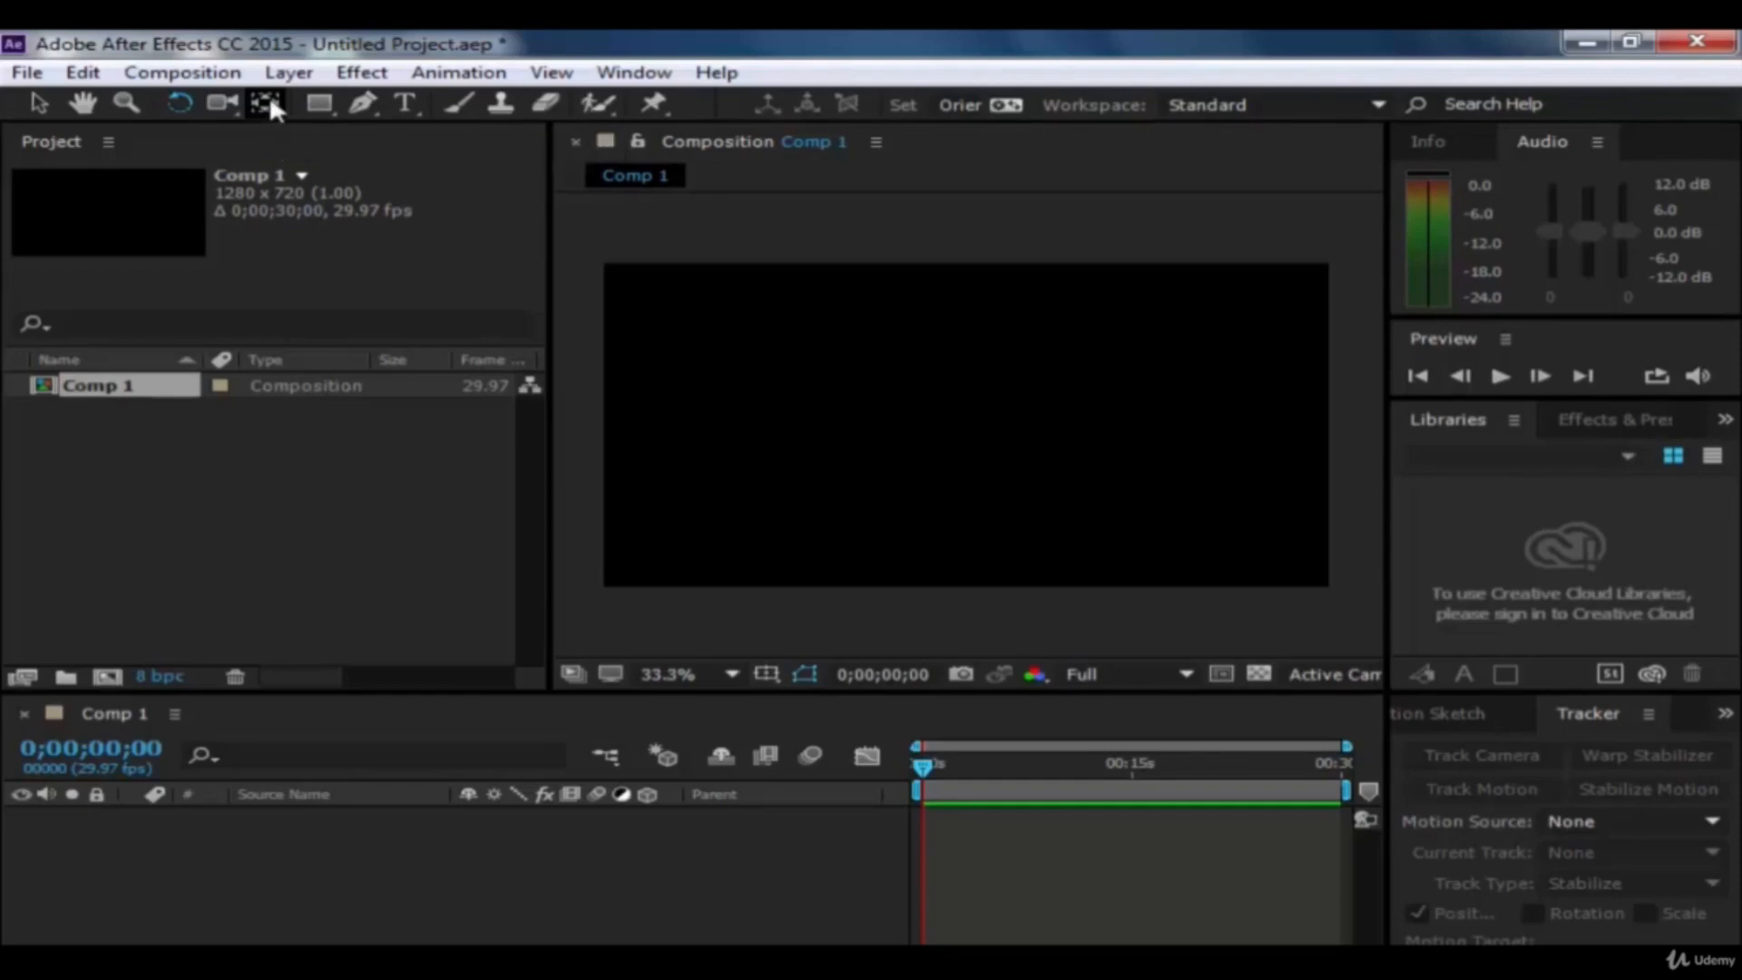
Step: Draw a red-filled rectangle as a new shape layer in the upper middle of the composition
{"action": "left_click", "coordinate": [318, 105]}
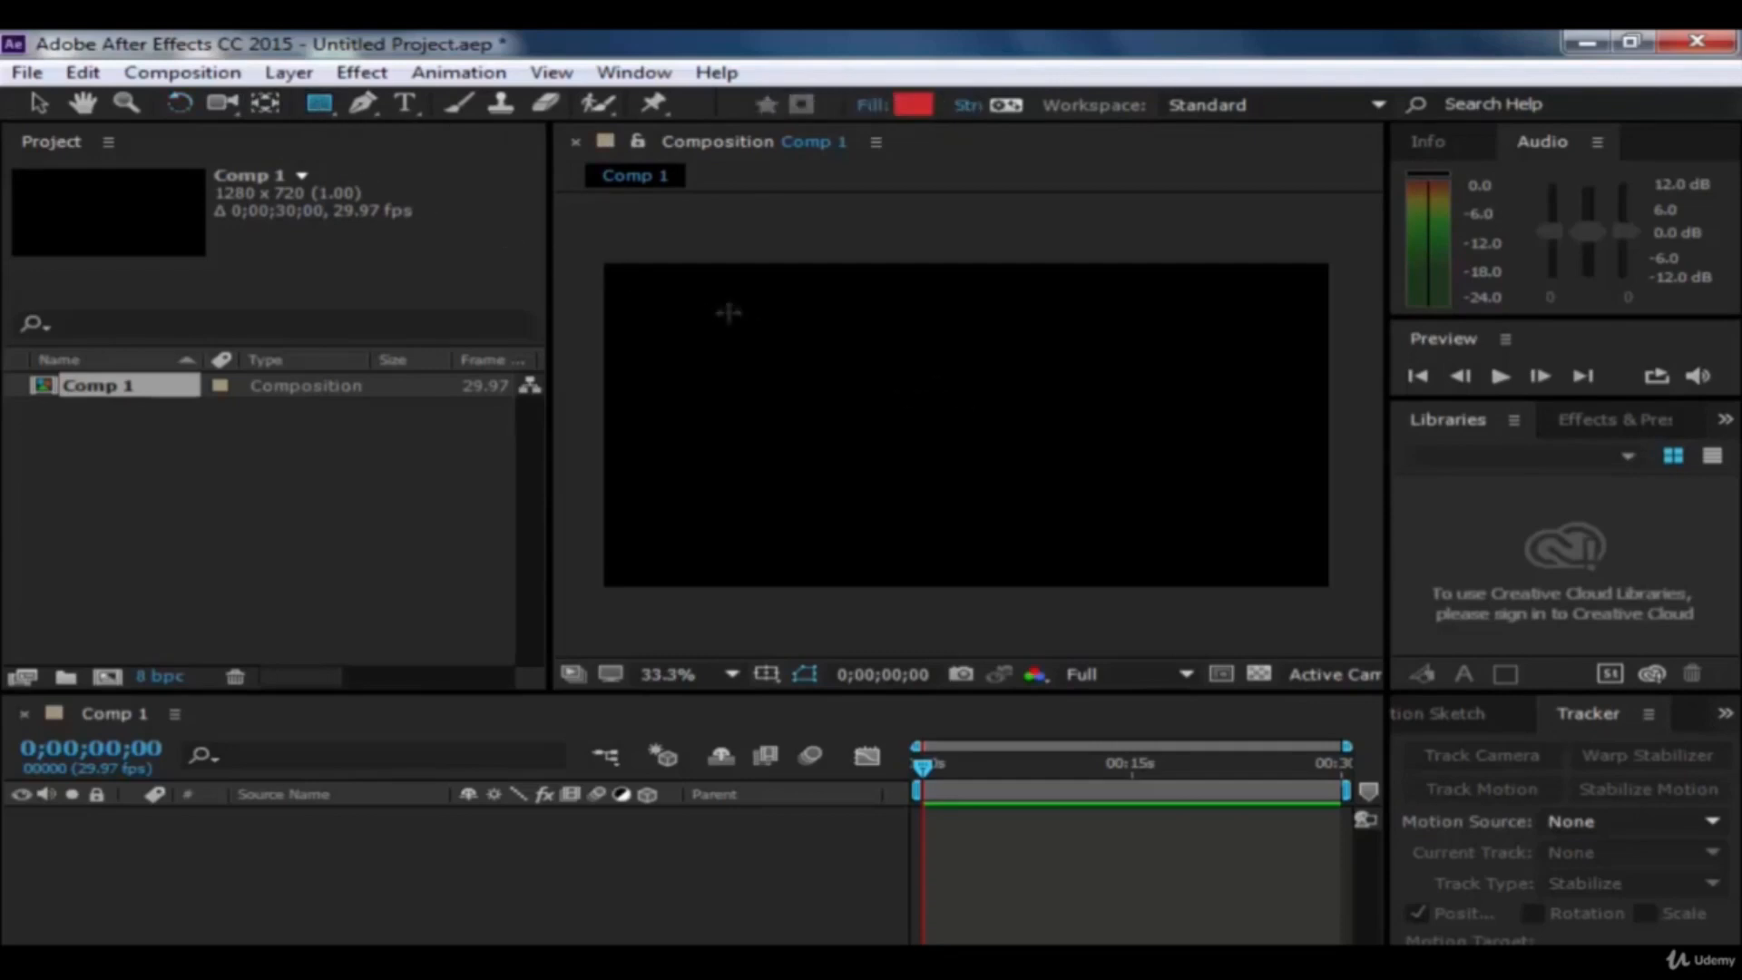
{"action": "left_click", "coordinate": [788, 322]}
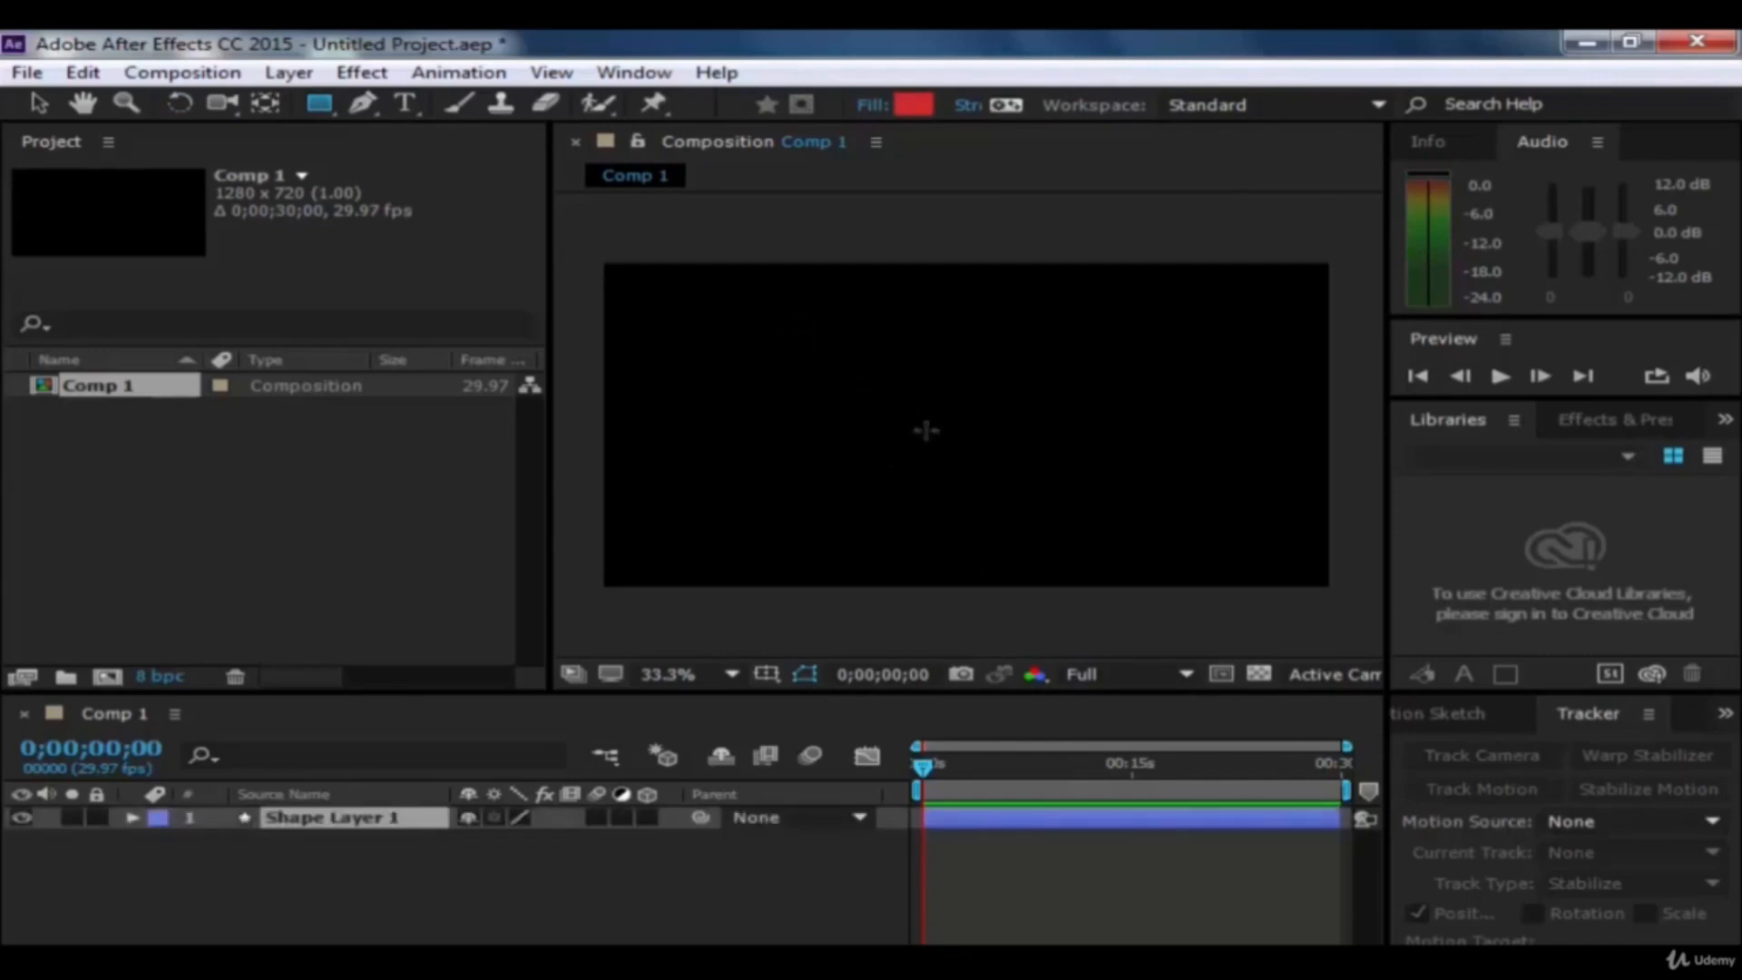
{"action": "key", "text": "ctrl+z"}
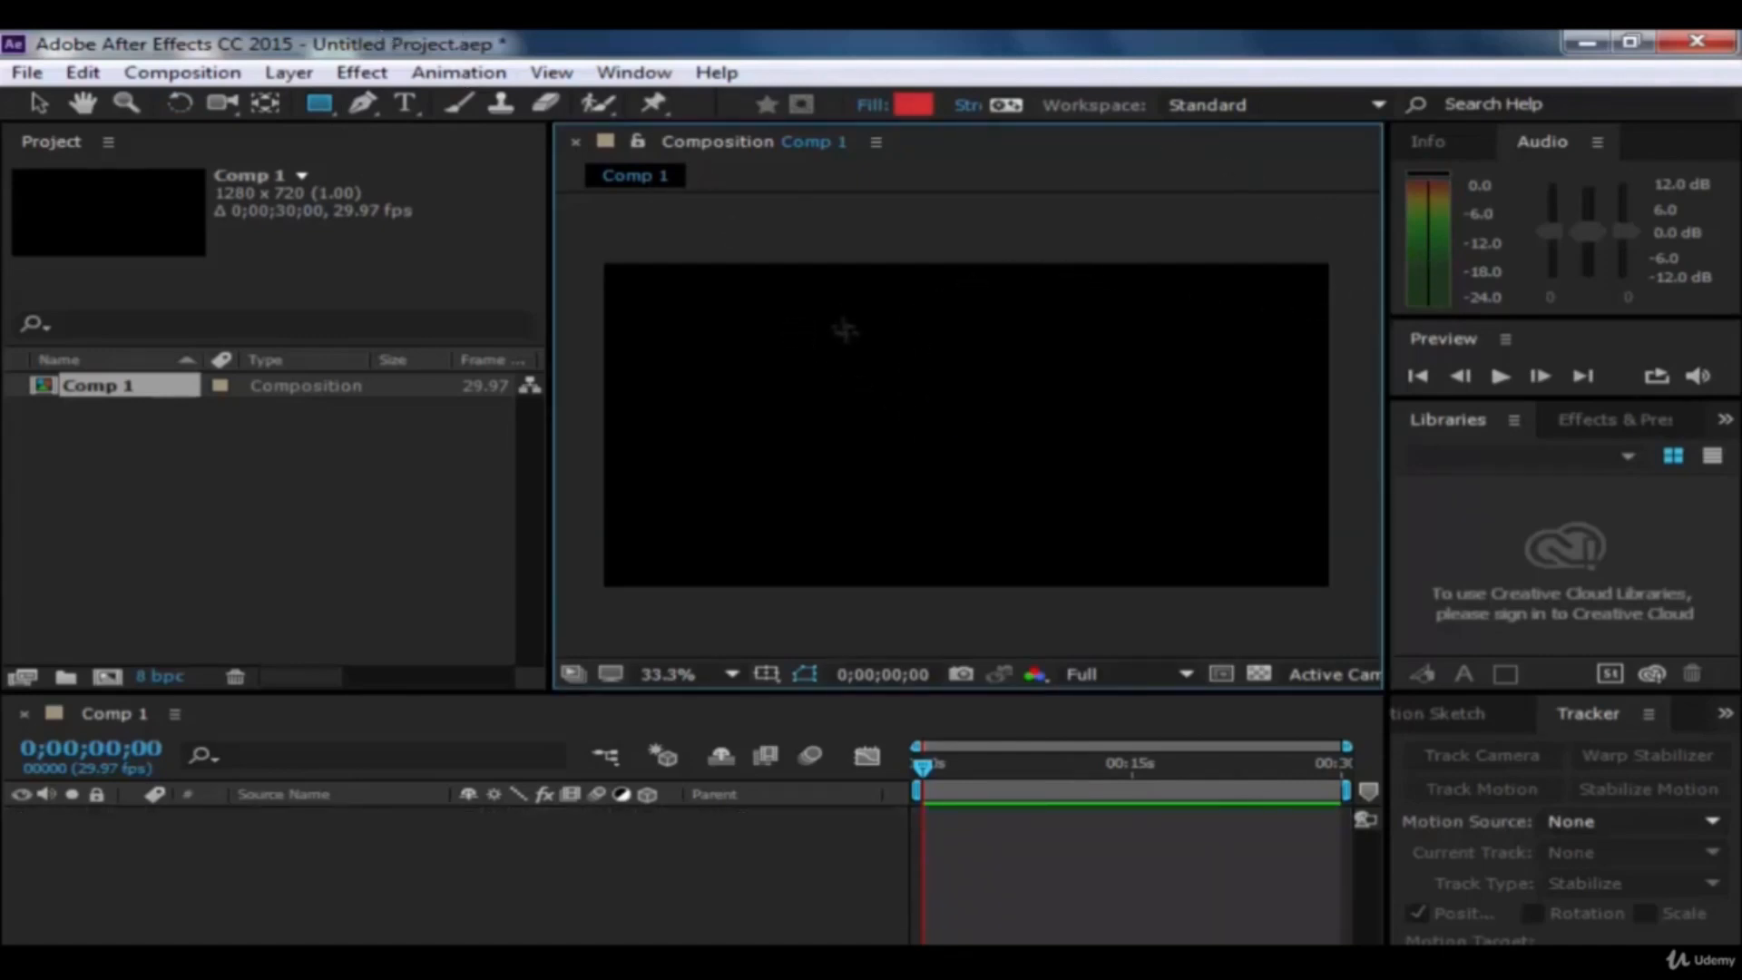
{"action": "left_click_drag", "start_coordinate": [821, 299], "coordinate": [1145, 476]}
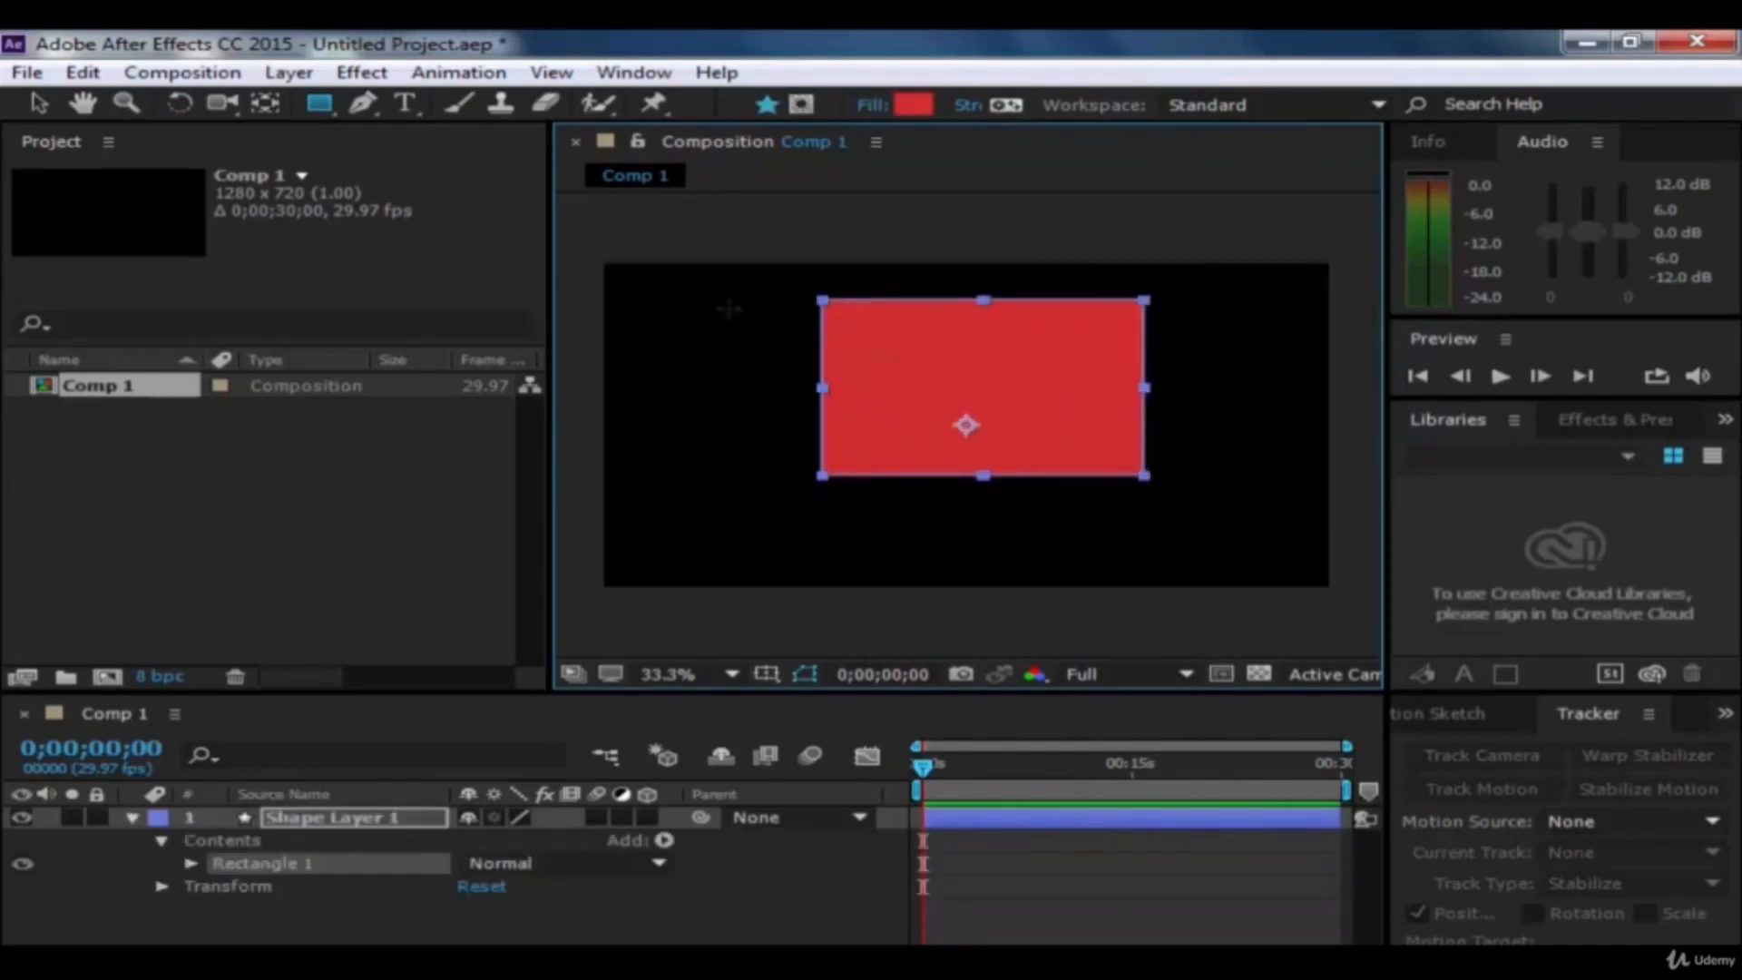
Step: Move the red rectangle slightly down and to the left with the Selection tool, and deselect it
{"action": "left_click", "coordinate": [34, 103]}
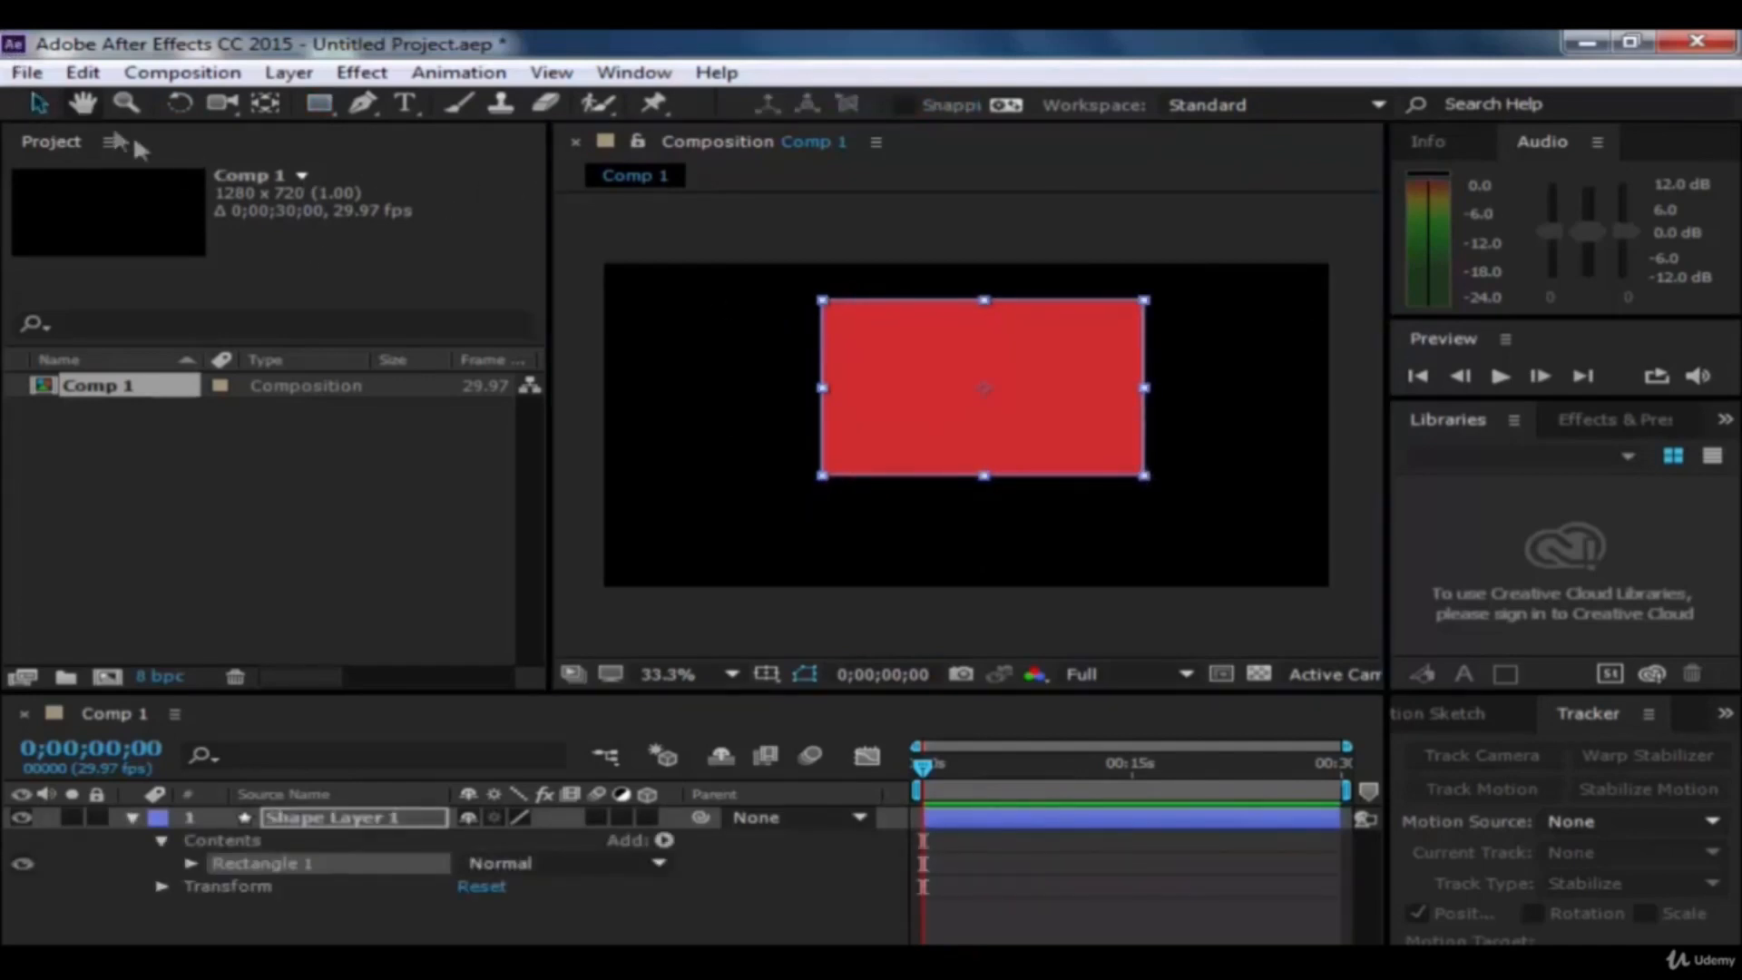
{"action": "left_click", "coordinate": [592, 237]}
{"action": "left_click", "coordinate": [321, 104]}
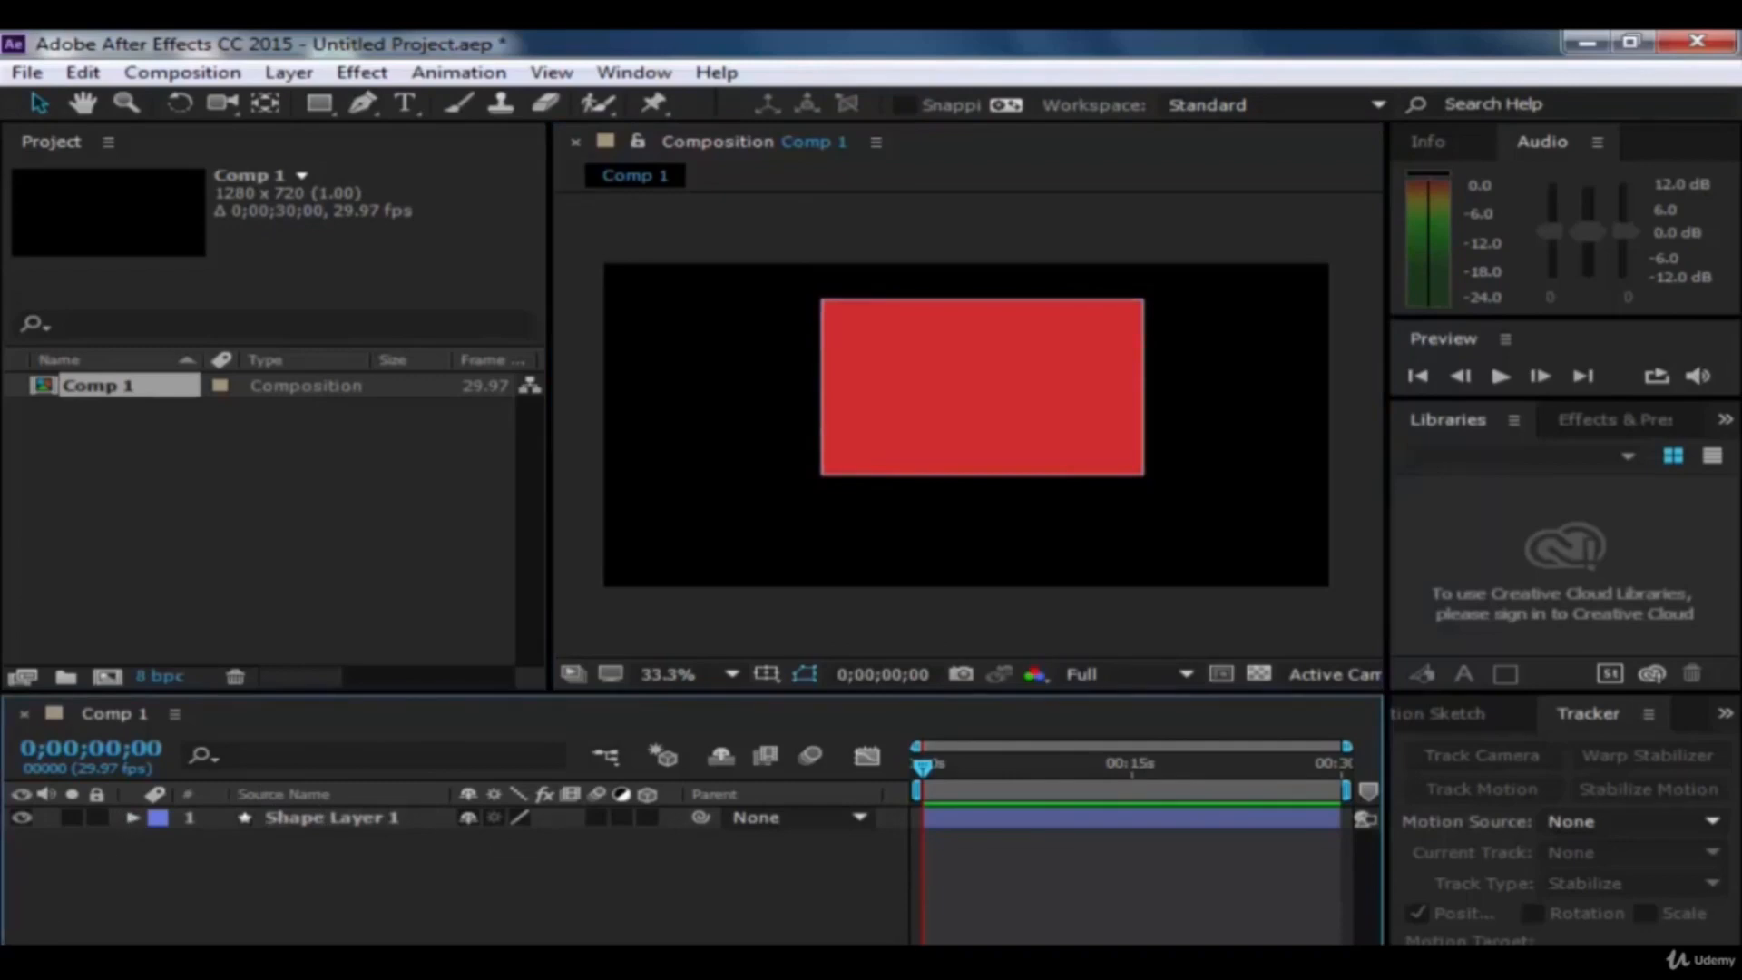
{"action": "left_click_drag", "start_coordinate": [899, 354], "coordinate": [885, 370]}
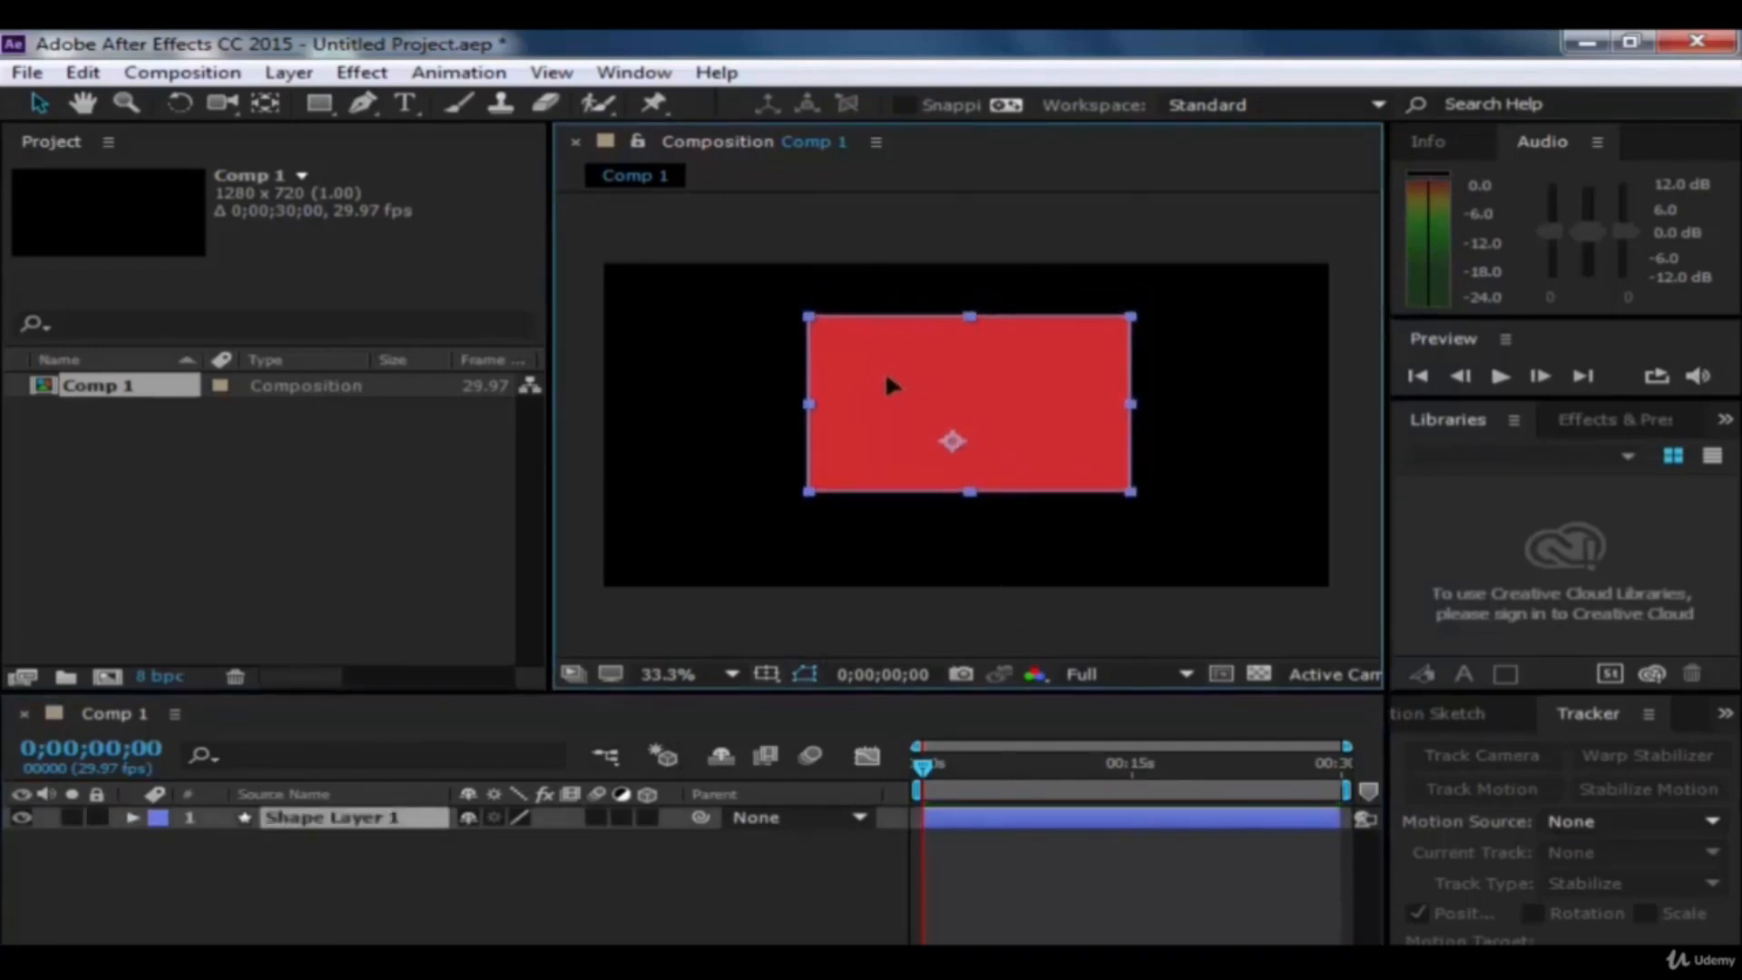
{"action": "left_click", "coordinate": [941, 258]}
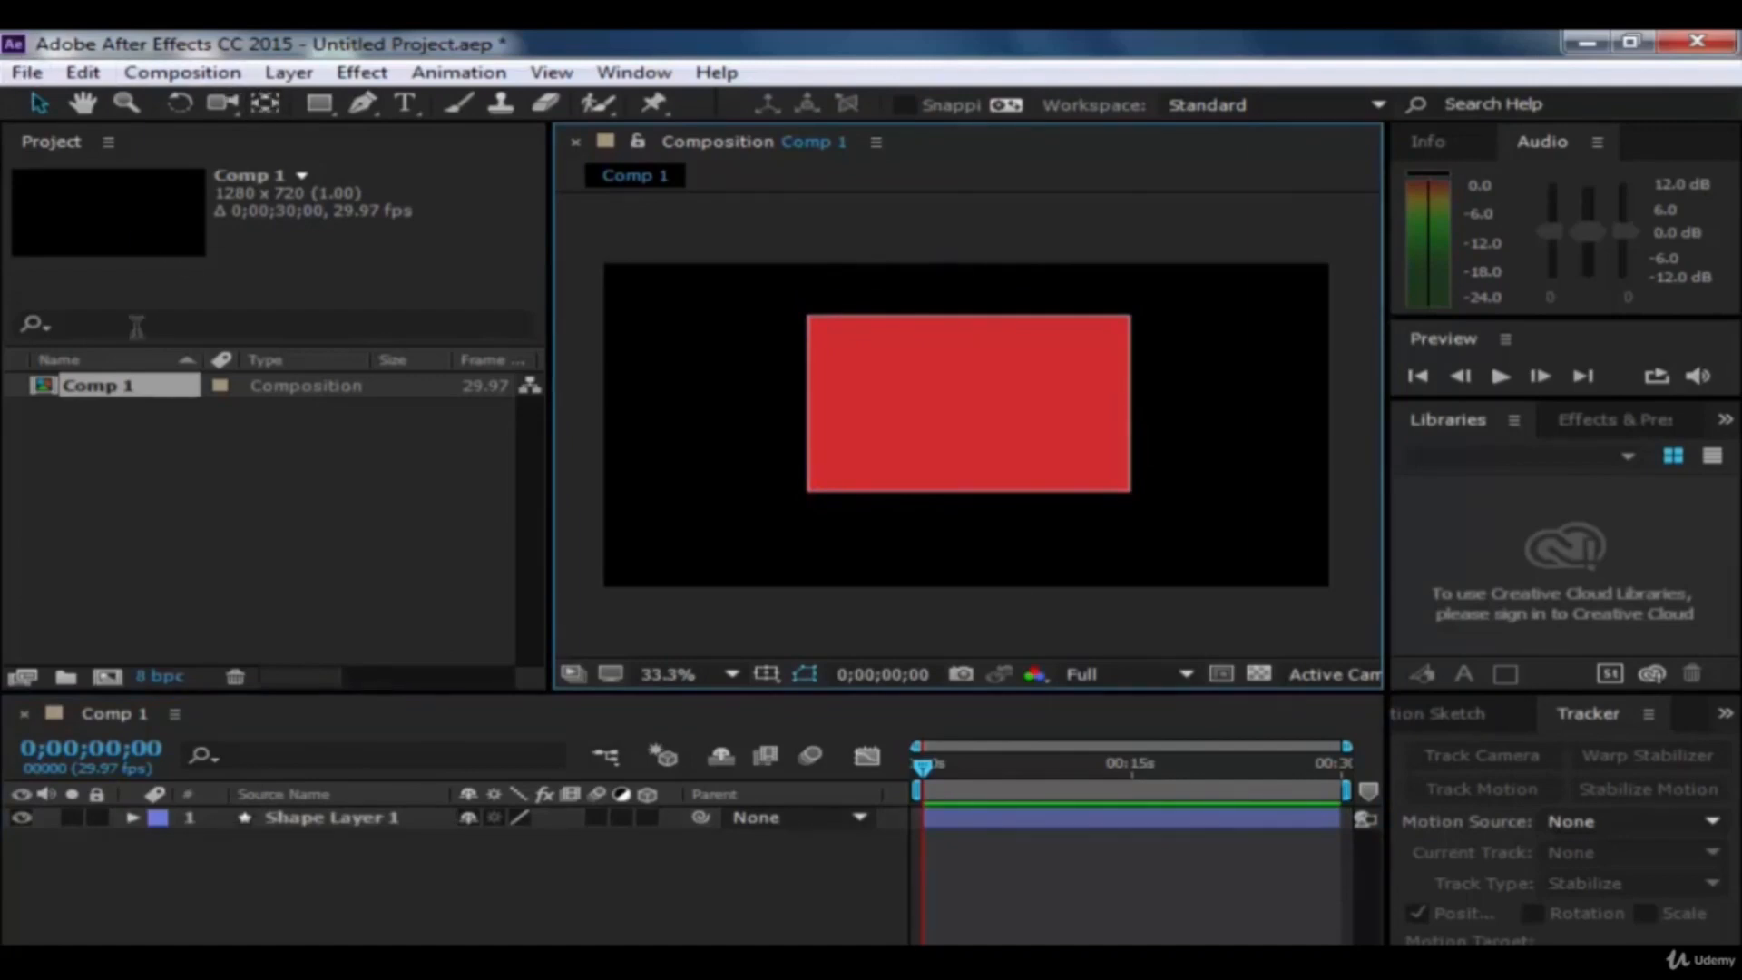
Step: Move the rectangle's anchor point to its upper-left corner with the Pan Behind tool
{"action": "left_click", "coordinate": [272, 107]}
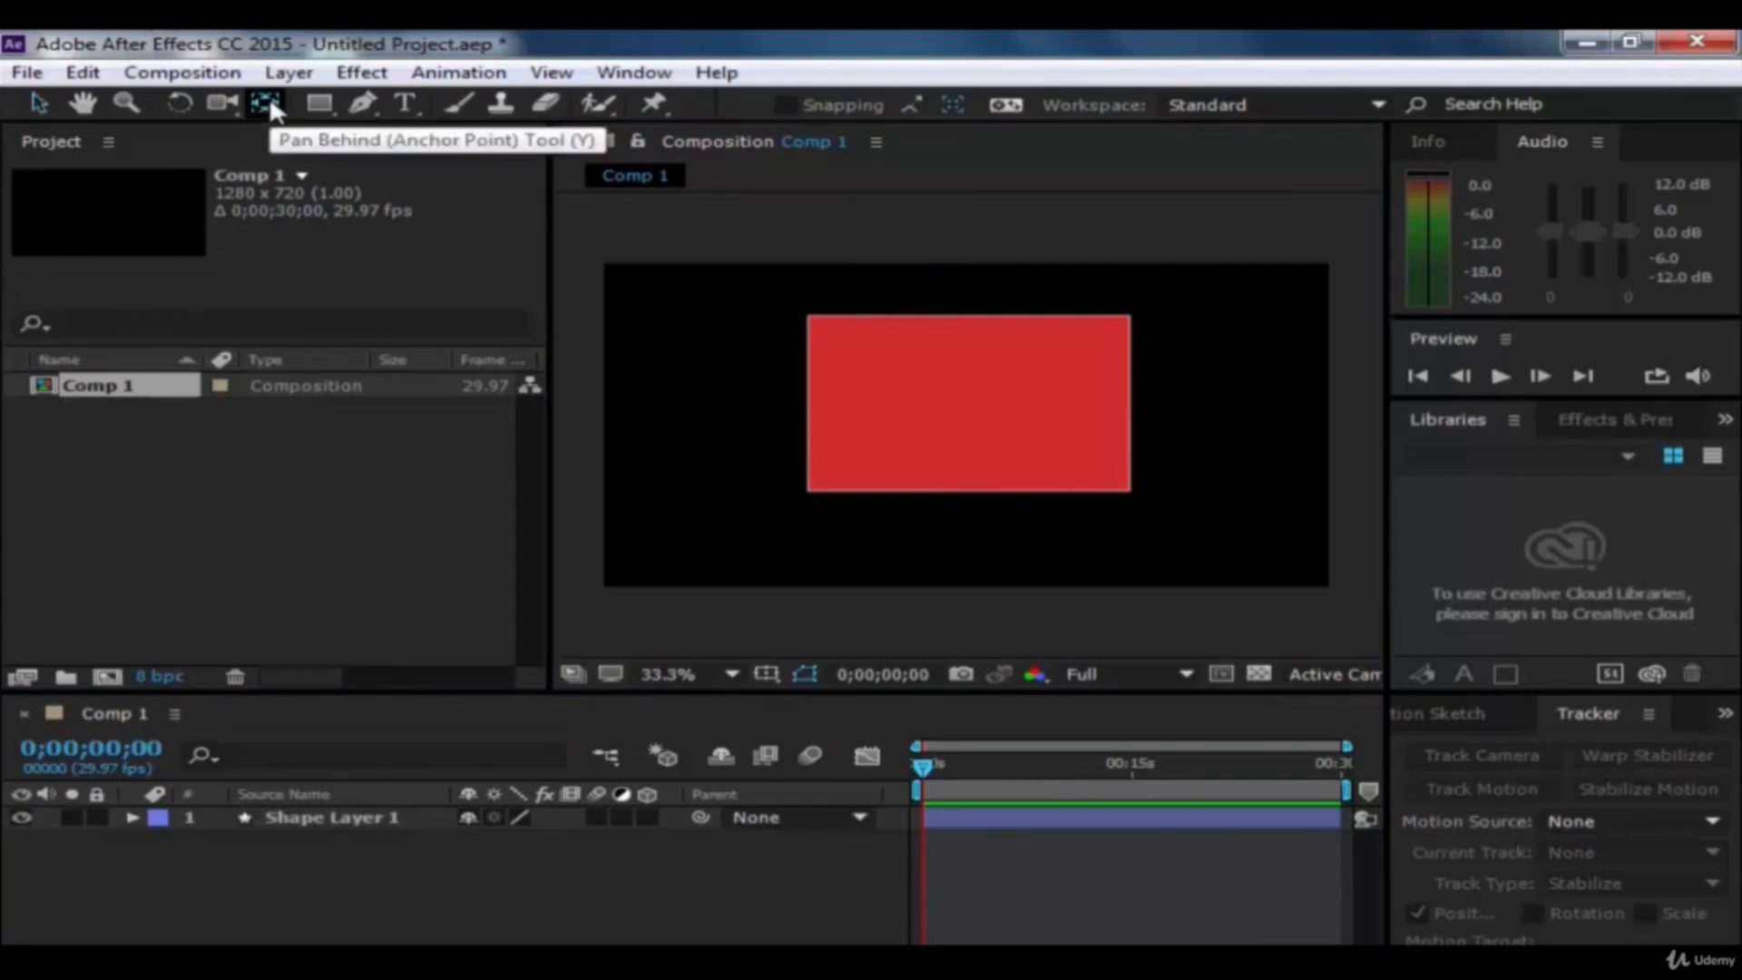
{"action": "left_click", "coordinate": [953, 478]}
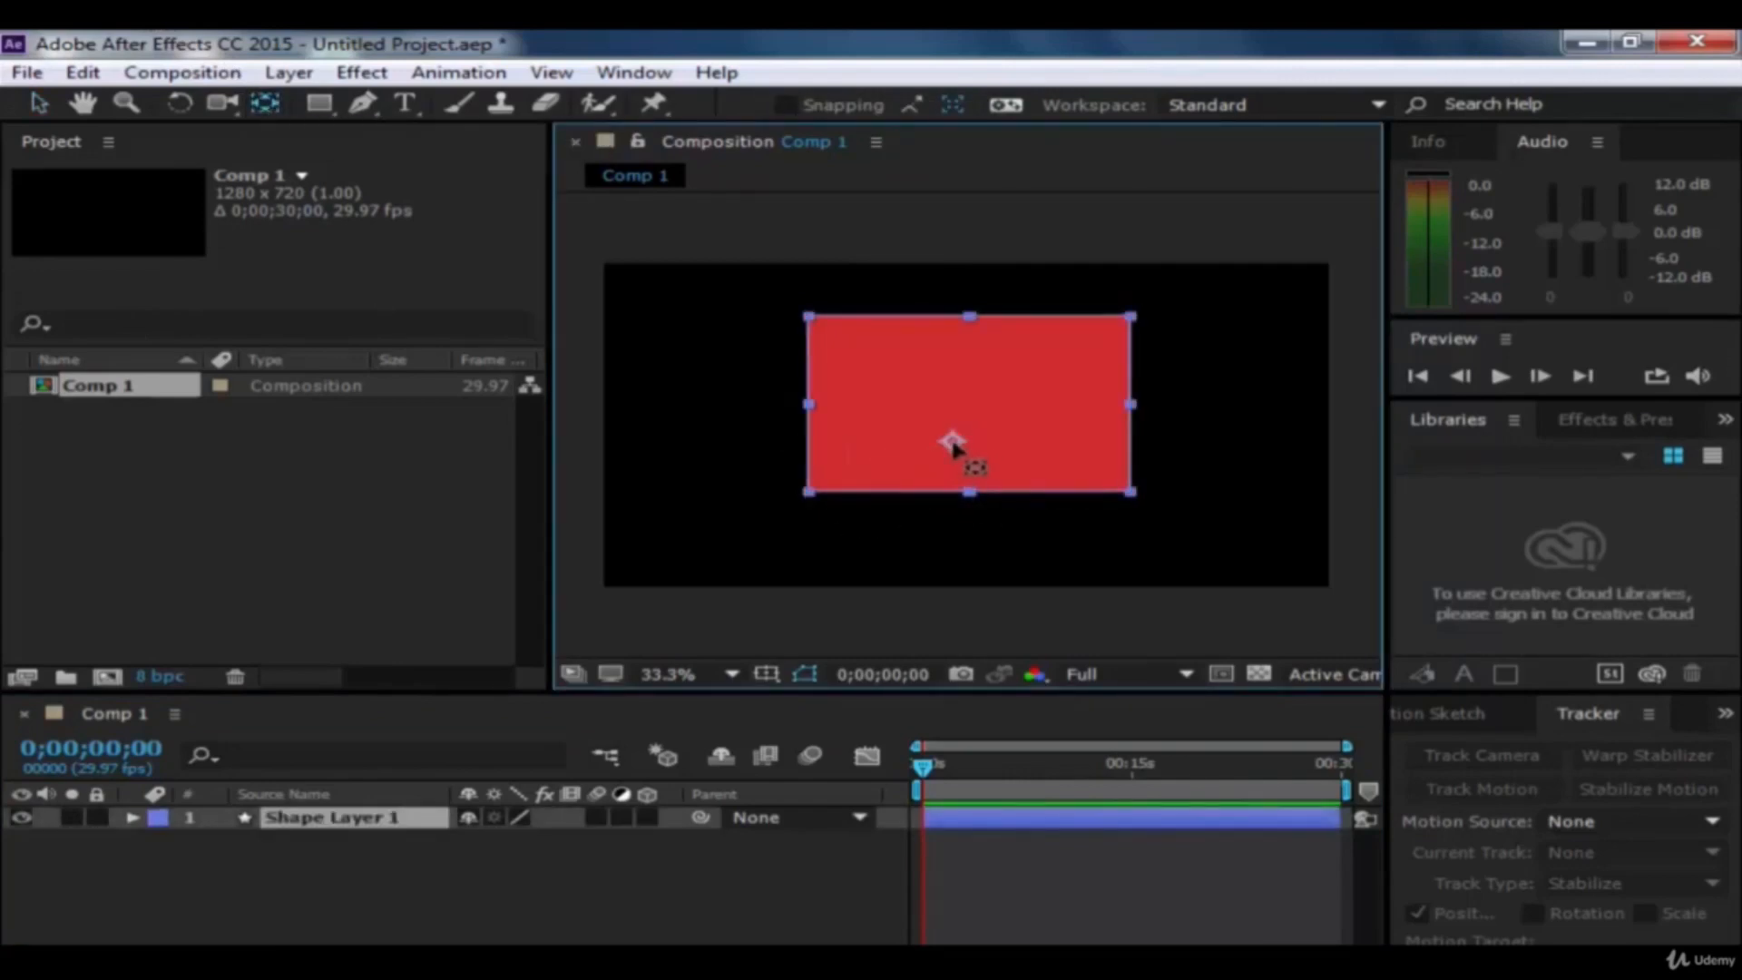
{"action": "left_click_drag", "start_coordinate": [952, 444], "coordinate": [810, 322]}
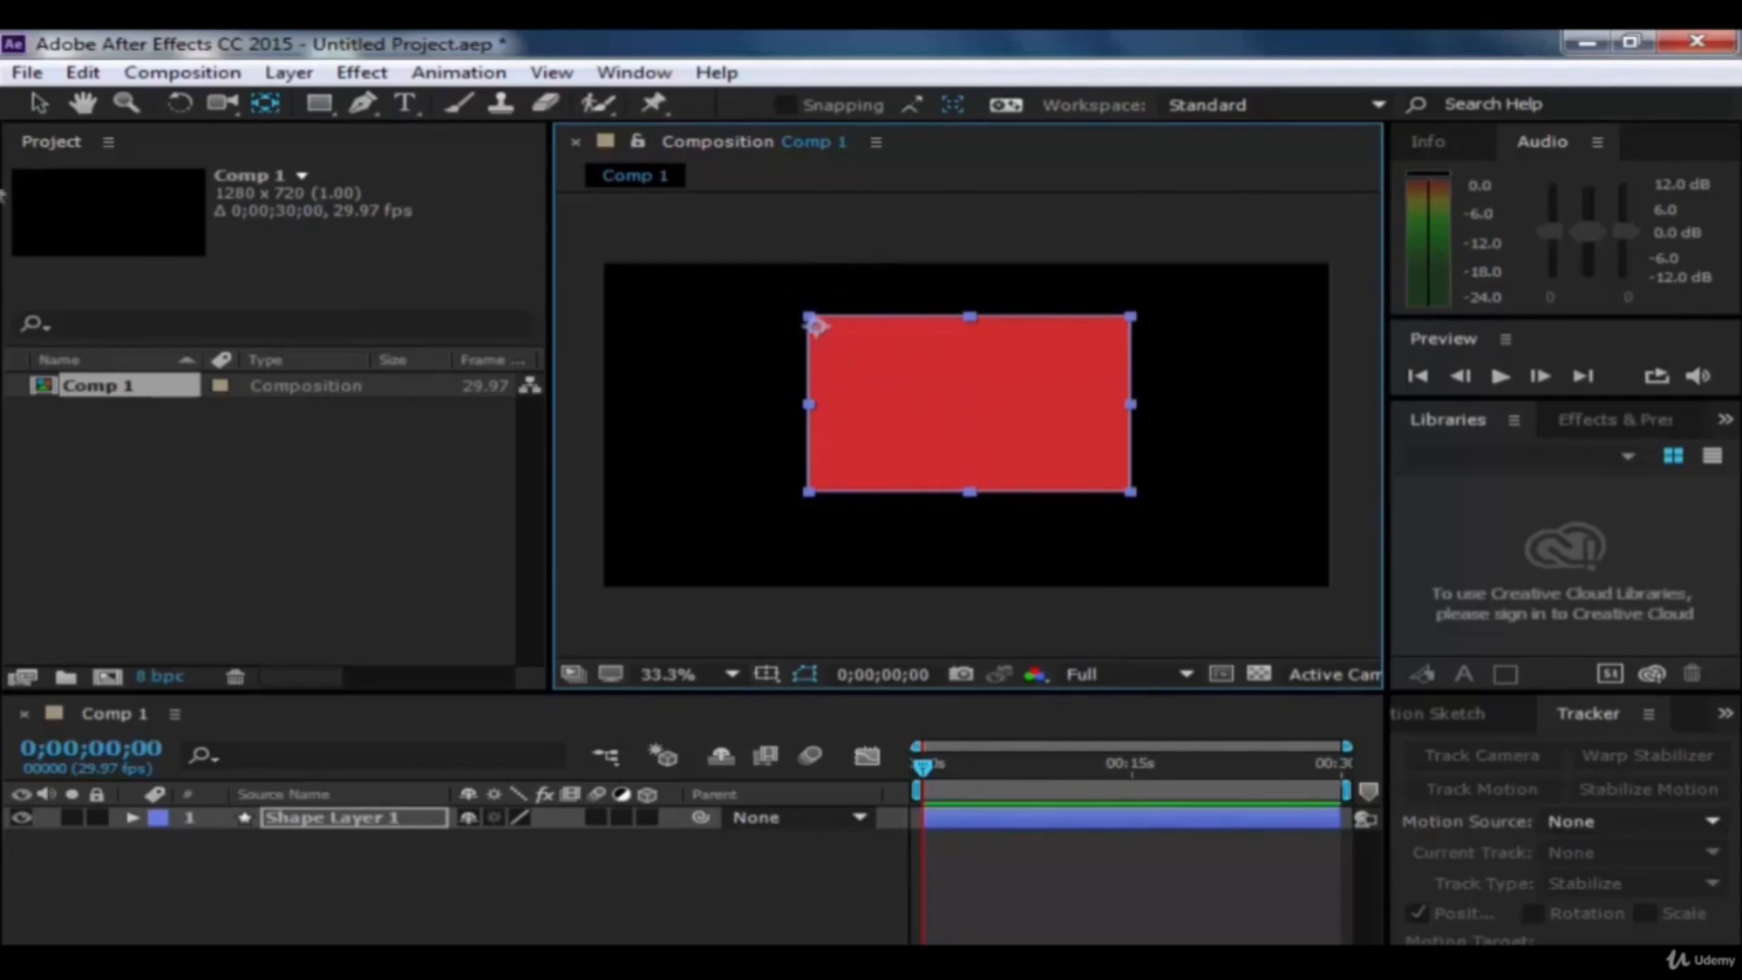
Step: Rotate the rectangle slightly counterclockwise about its upper-left anchor point, and deselect it
{"action": "left_click", "coordinate": [179, 103]}
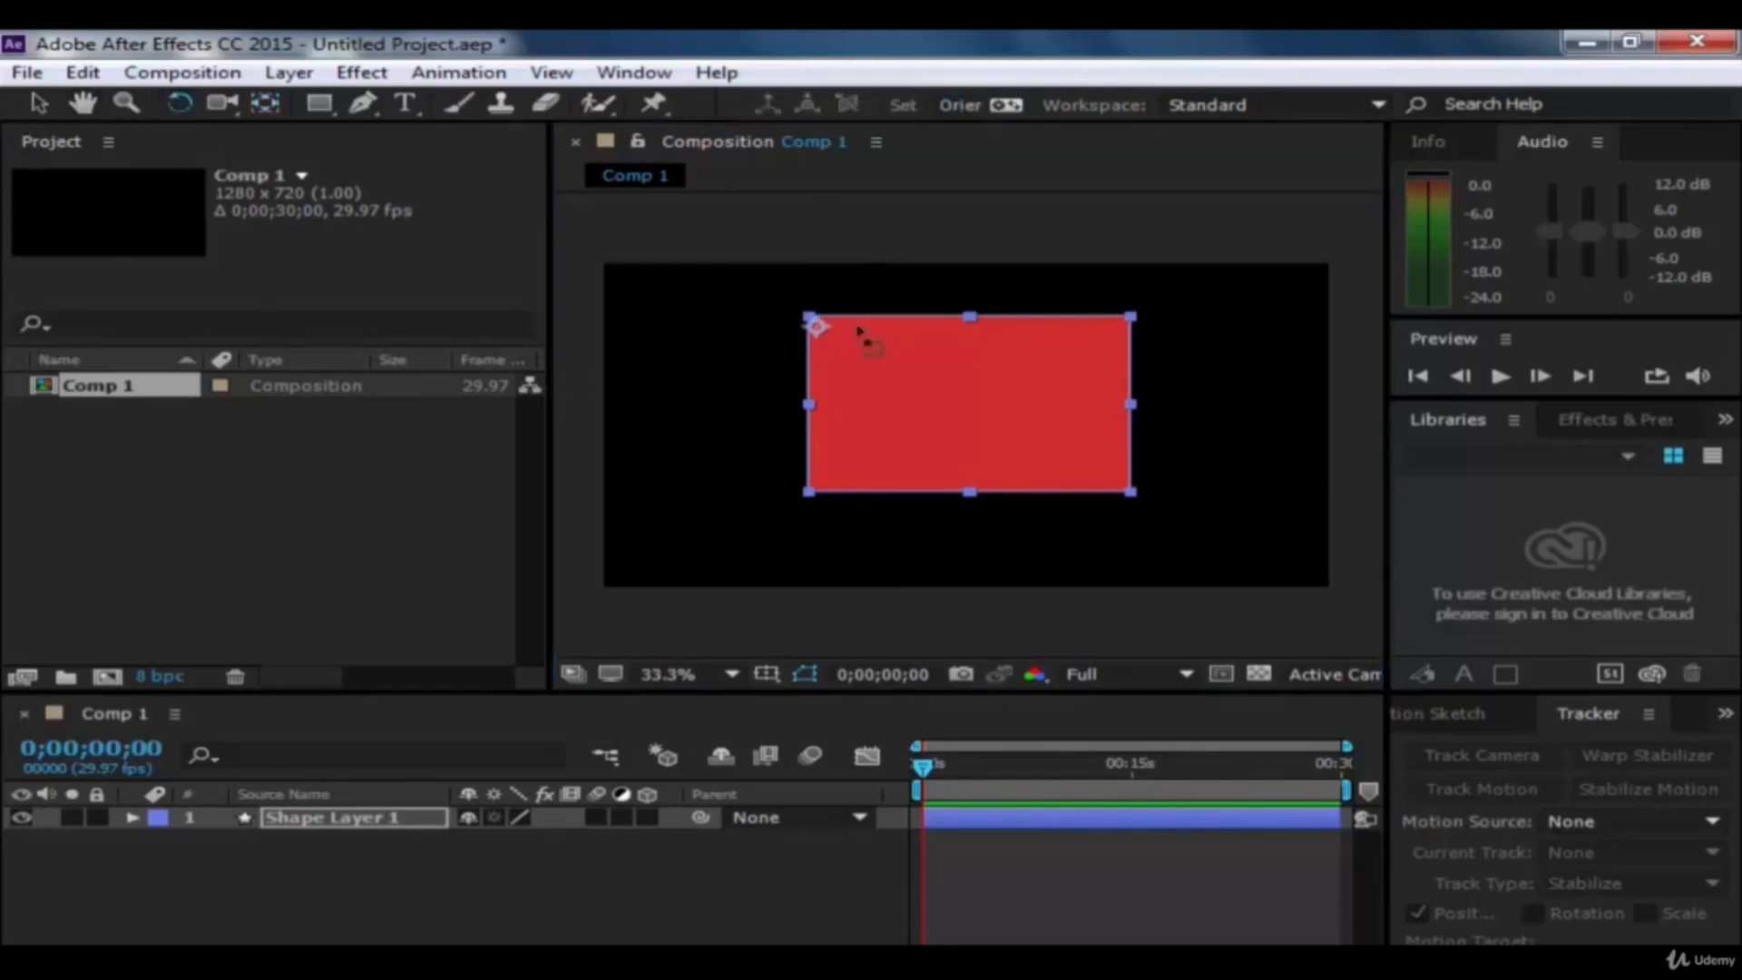
{"action": "mouse_move", "coordinate": [860, 331]}
{"action": "left_mouse_down"}
{"action": "mouse_move", "coordinate": [824, 275]}
{"action": "mouse_move", "coordinate": [766, 313]}
{"action": "mouse_move", "coordinate": [768, 373]}
{"action": "mouse_move", "coordinate": [804, 396]}
{"action": "mouse_move", "coordinate": [848, 390]}
{"action": "mouse_move", "coordinate": [885, 324]}
{"action": "mouse_move", "coordinate": [890, 365]}
{"action": "mouse_move", "coordinate": [817, 328]}
{"action": "mouse_move", "coordinate": [814, 299]}
{"action": "mouse_move", "coordinate": [853, 368]}
{"action": "mouse_move", "coordinate": [894, 335]}
{"action": "left_mouse_up"}
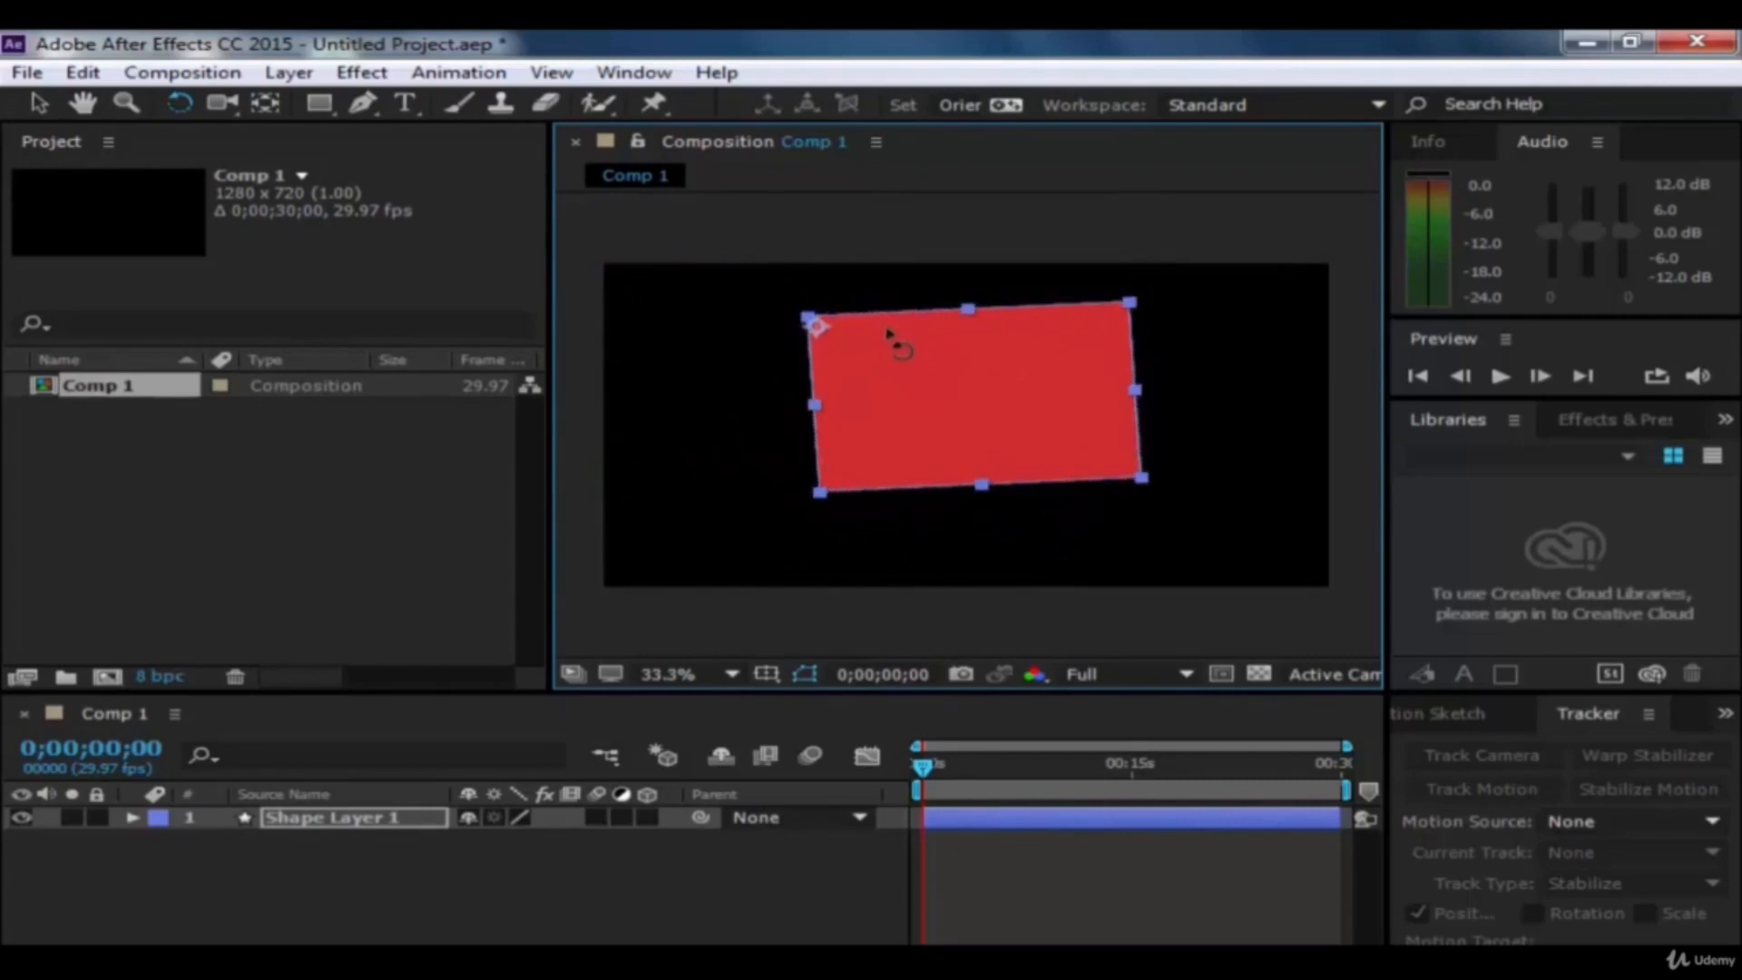
{"action": "left_click", "coordinate": [922, 254]}
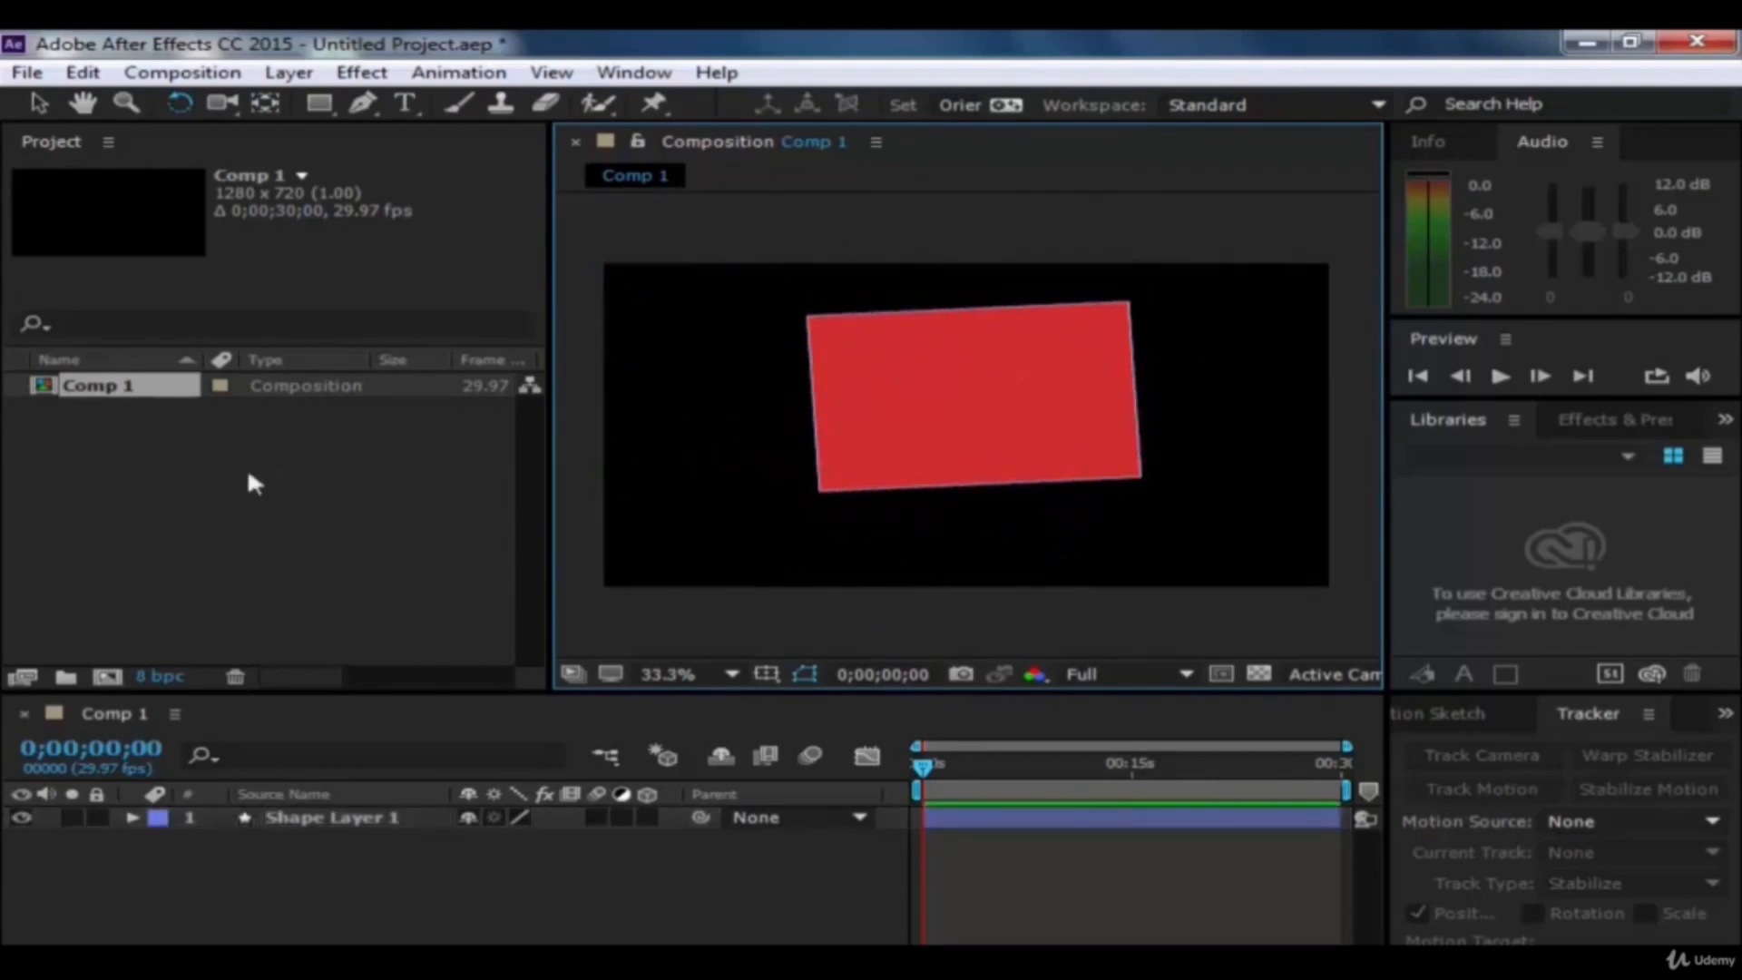
Step: Move the anchor point to the middle of the rectangle's right edge, and undo the anchor point and rotation changes
{"action": "left_click", "coordinate": [862, 383]}
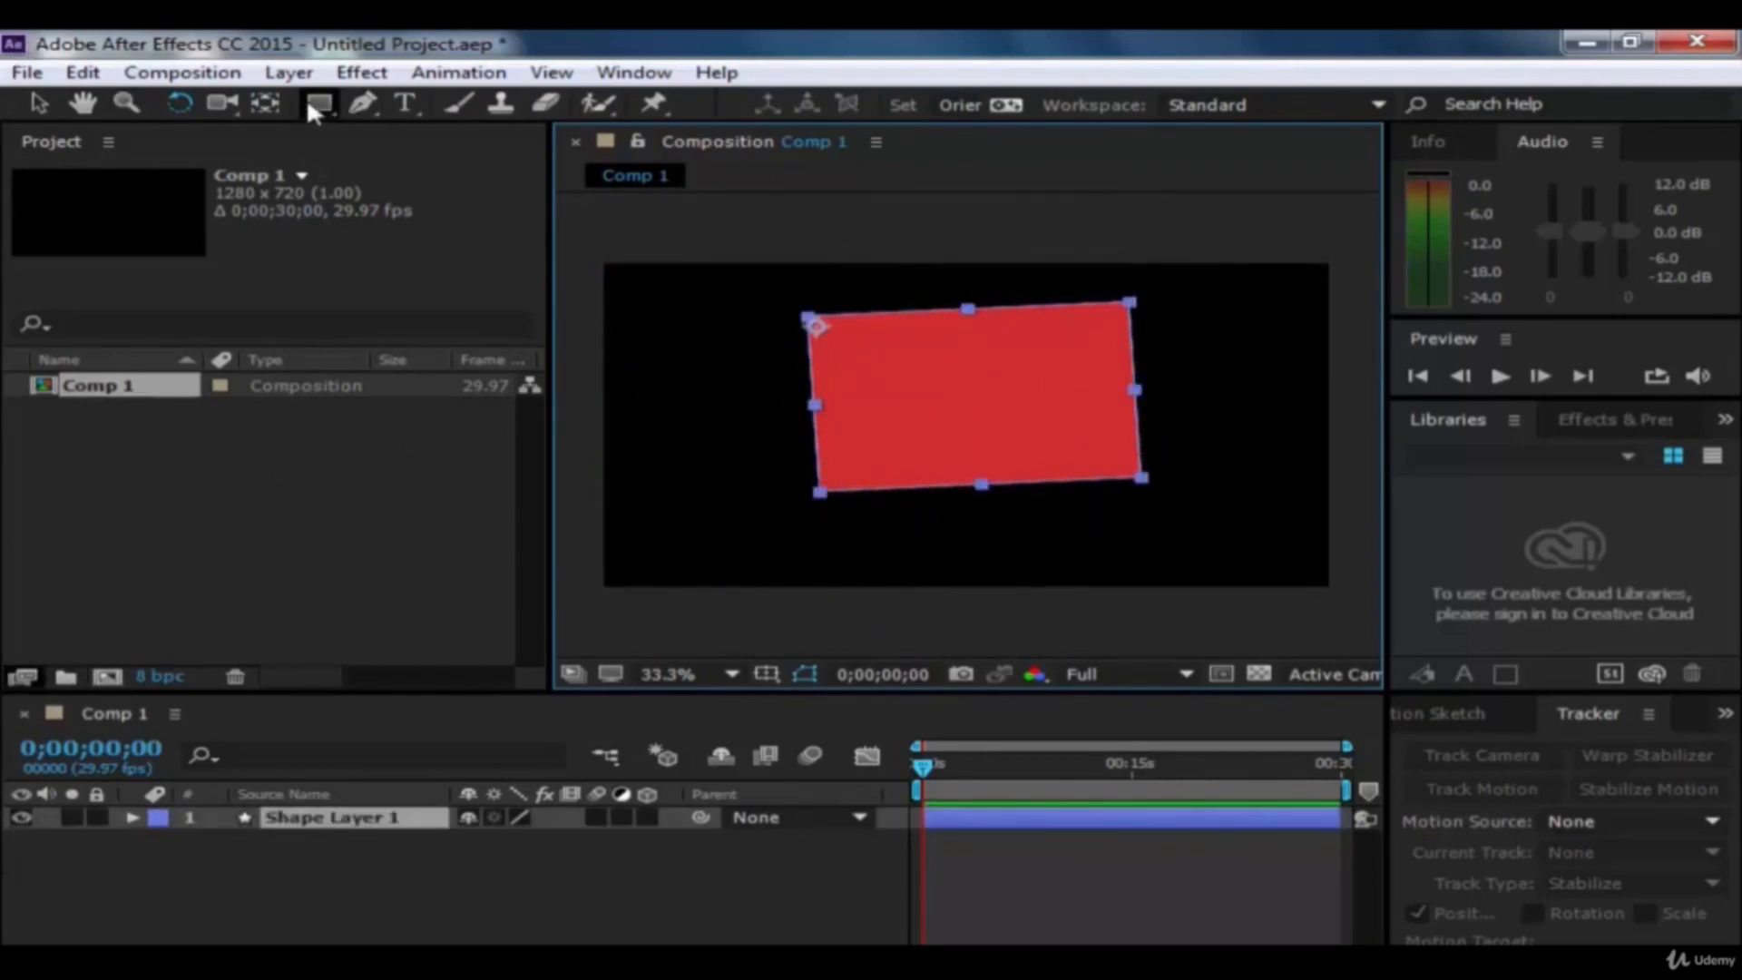
{"action": "left_click", "coordinate": [272, 103]}
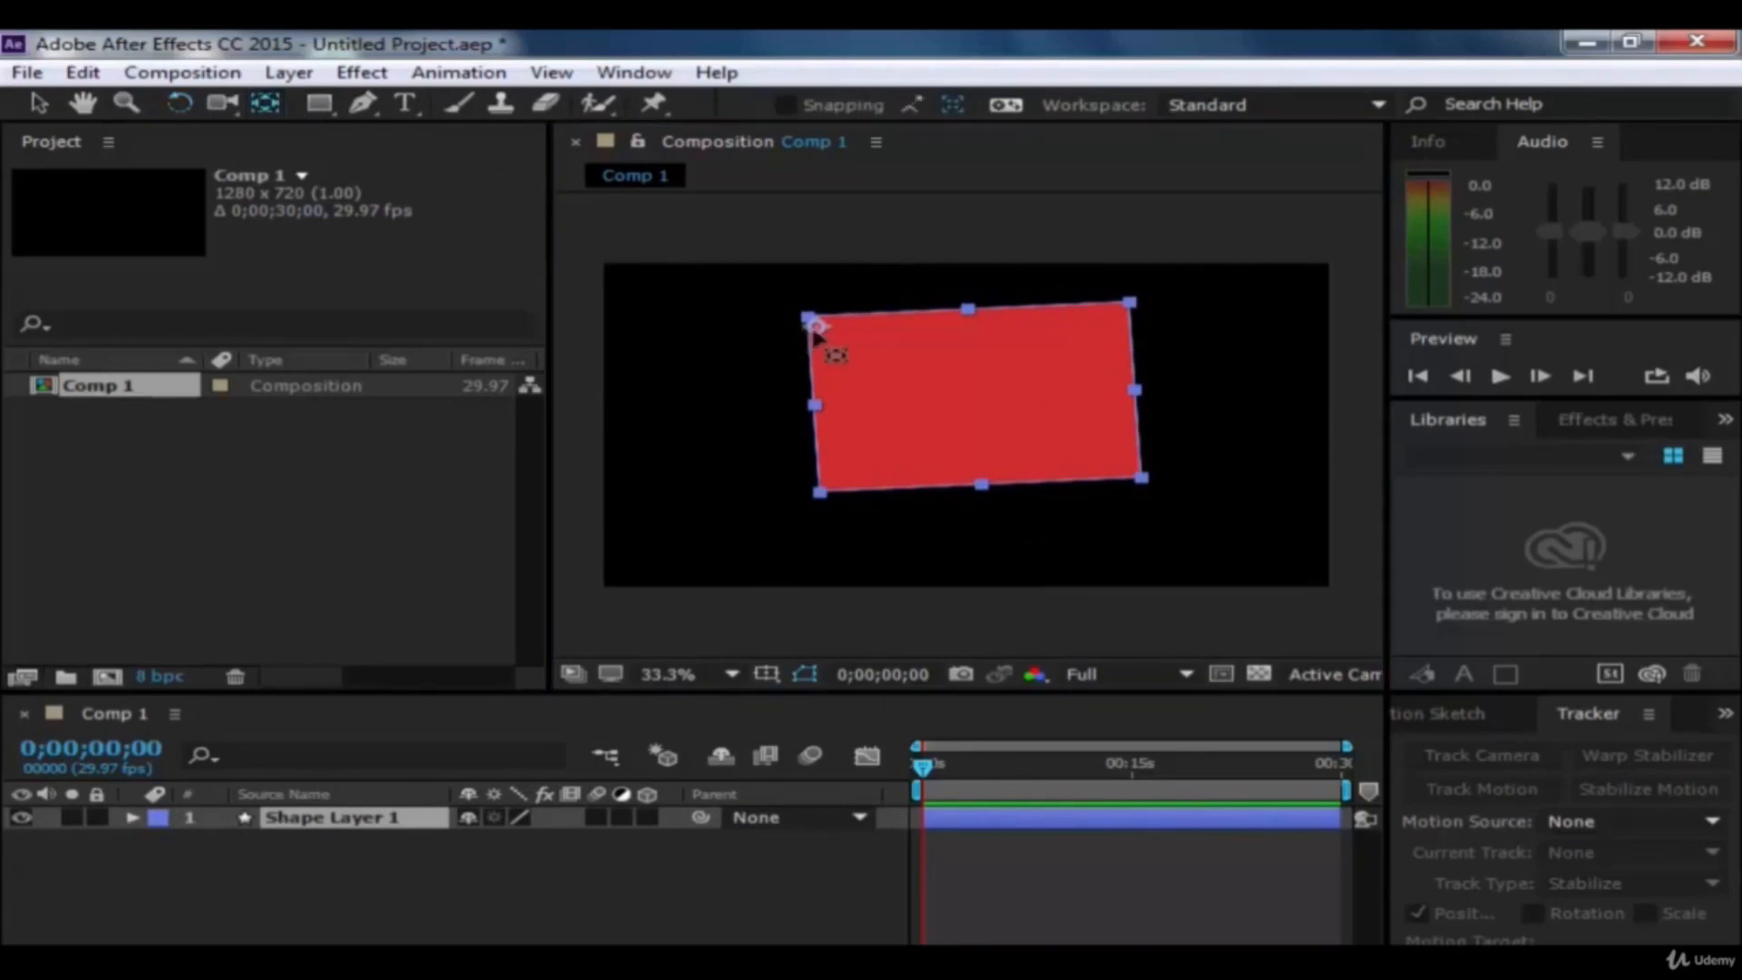
{"action": "left_click_drag", "start_coordinate": [824, 337], "coordinate": [1122, 399]}
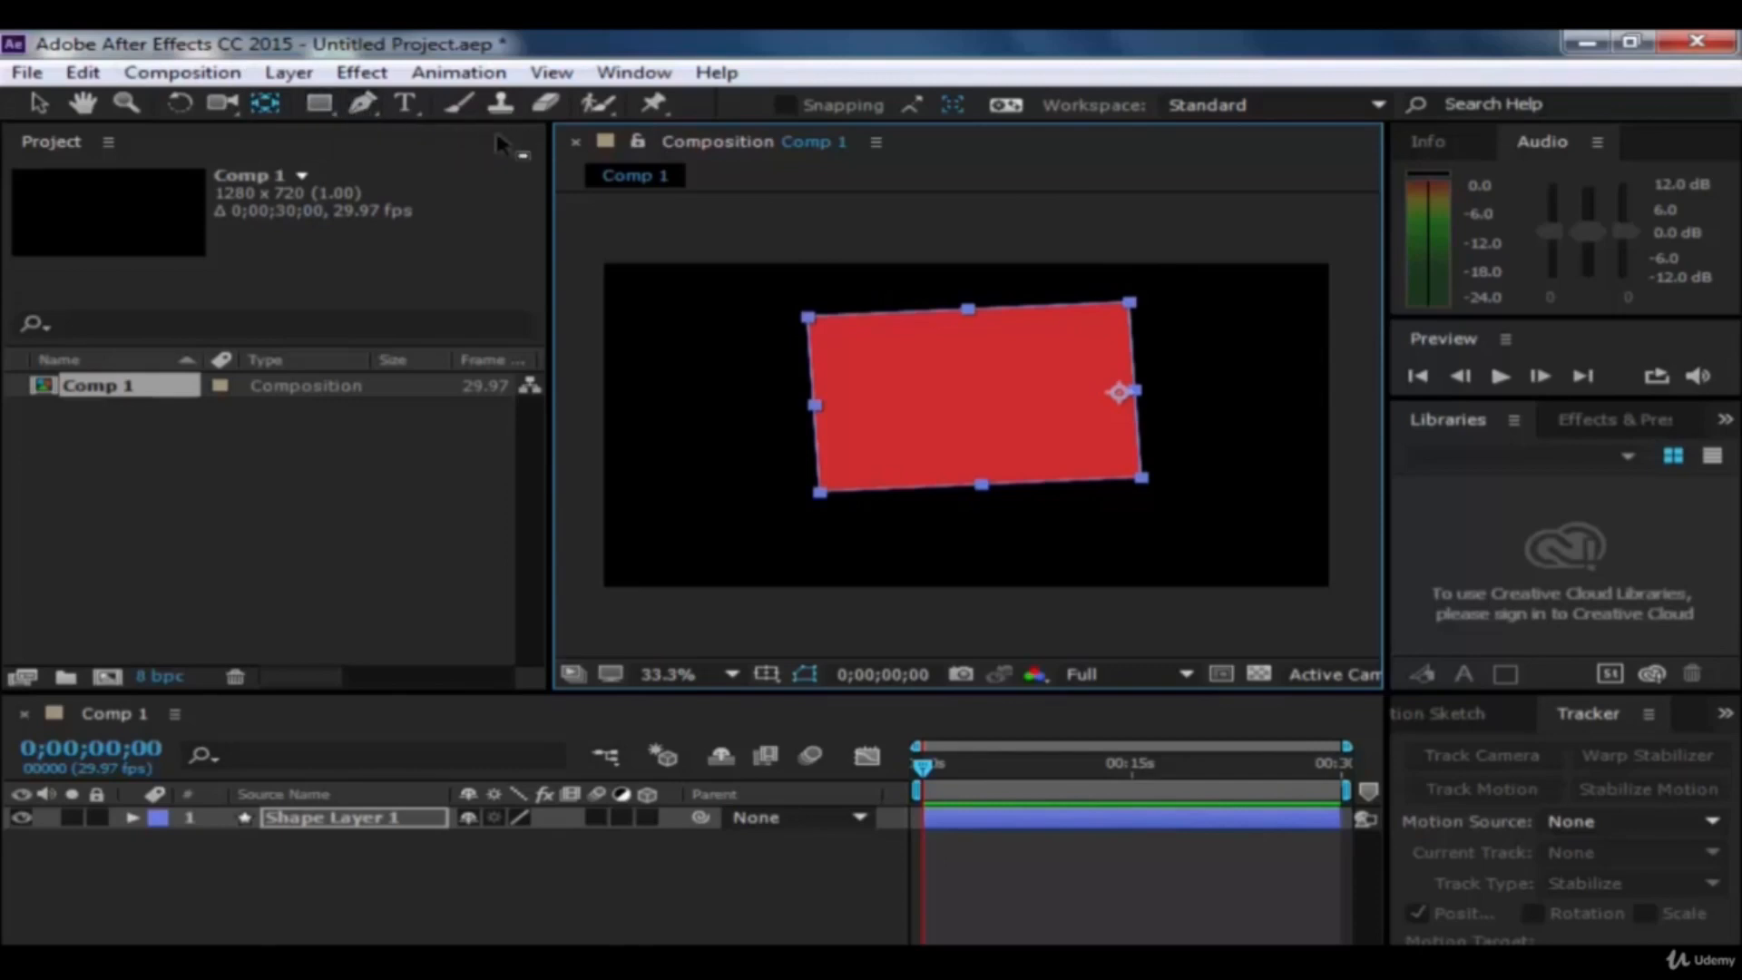
{"action": "key", "text": "ctrl+z"}
{"action": "key", "text": "ctrl+z"}
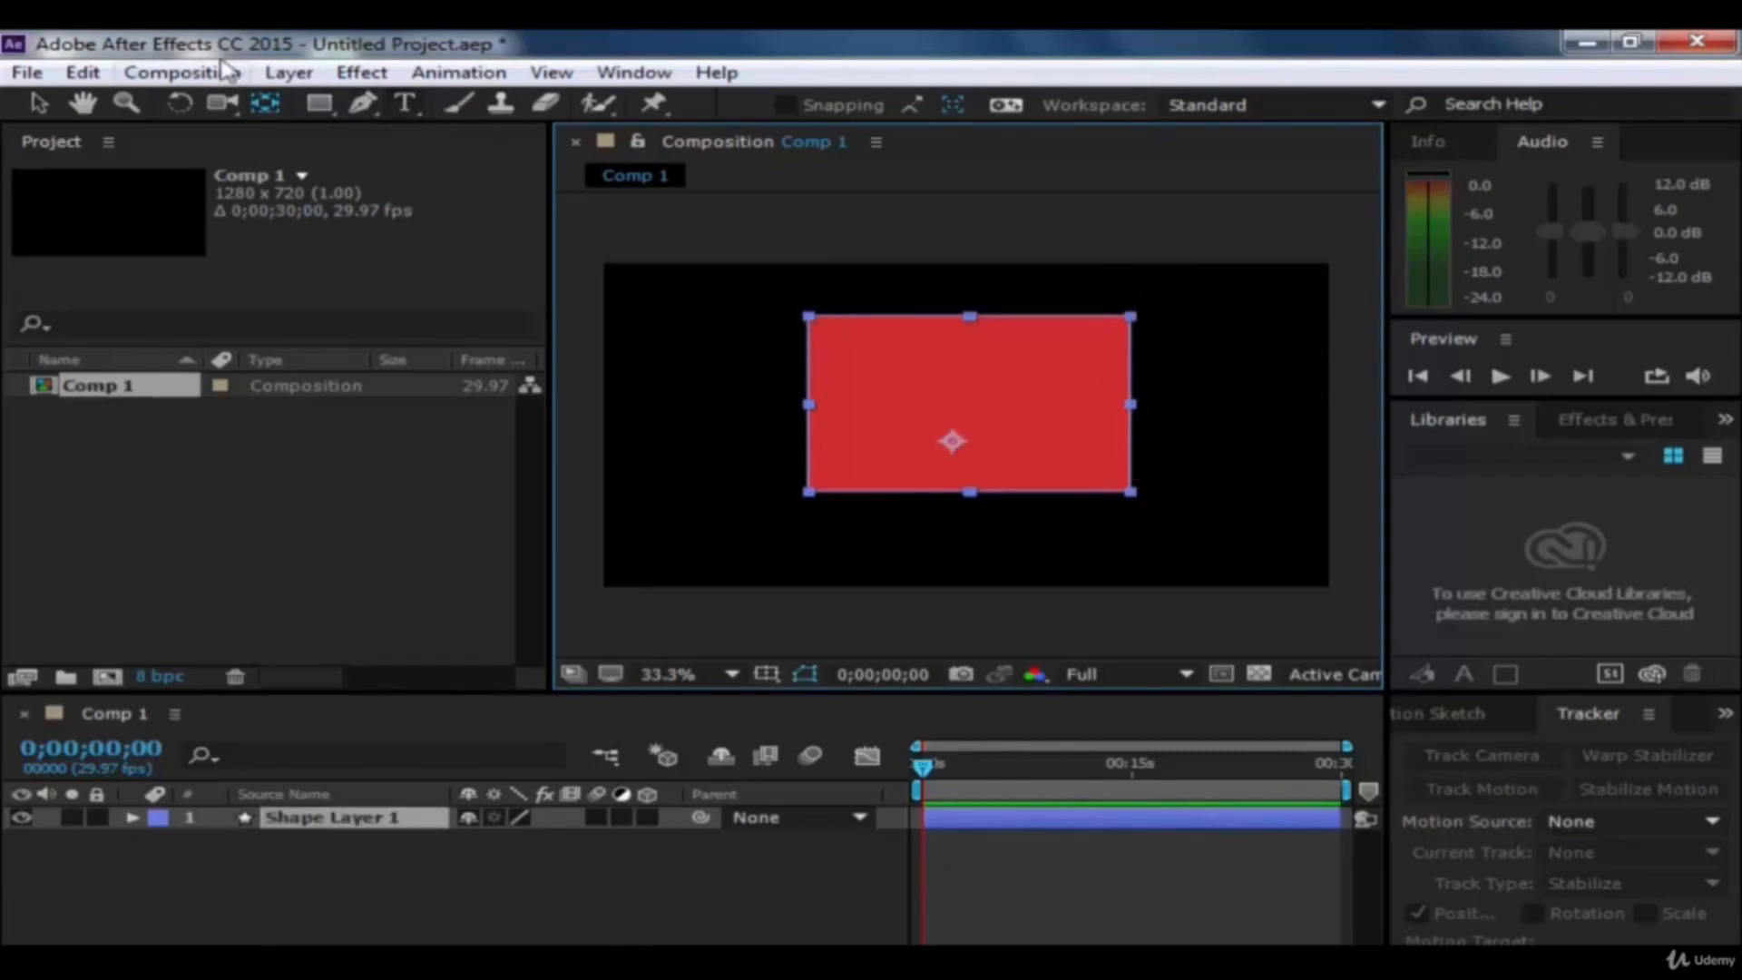
Step: Activate the Pen, Type and Brush tools in turn to look over their options
{"action": "left_click", "coordinate": [364, 105]}
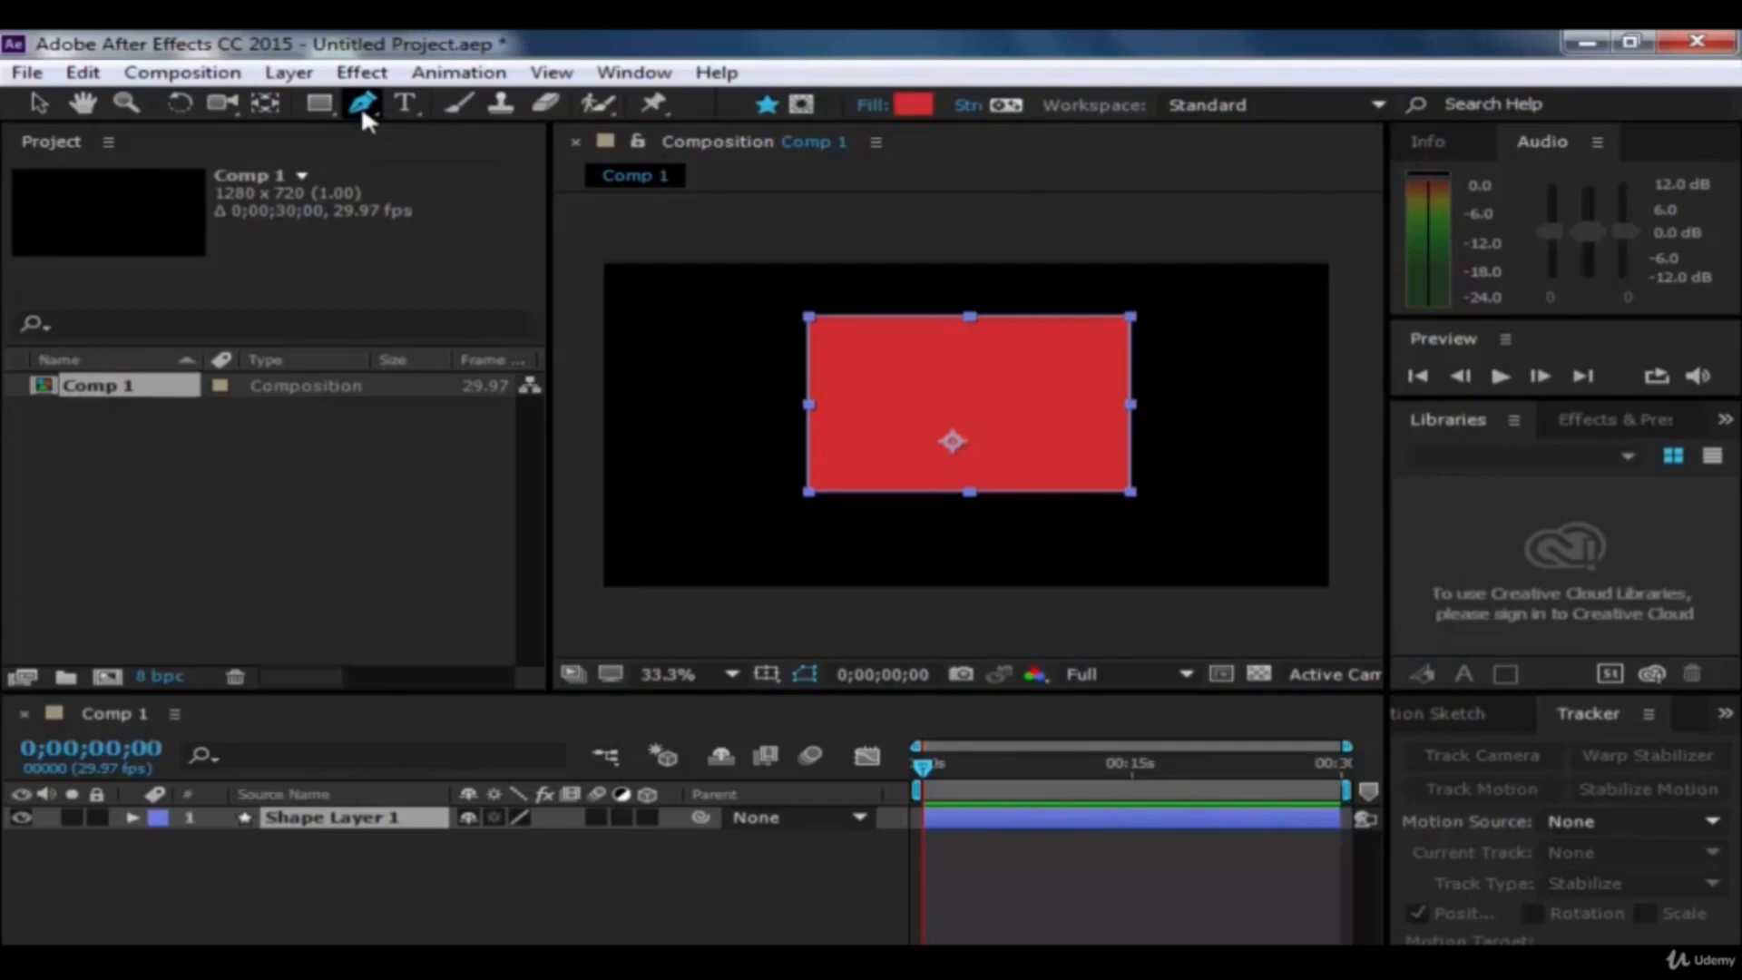
{"action": "left_click", "coordinate": [403, 104]}
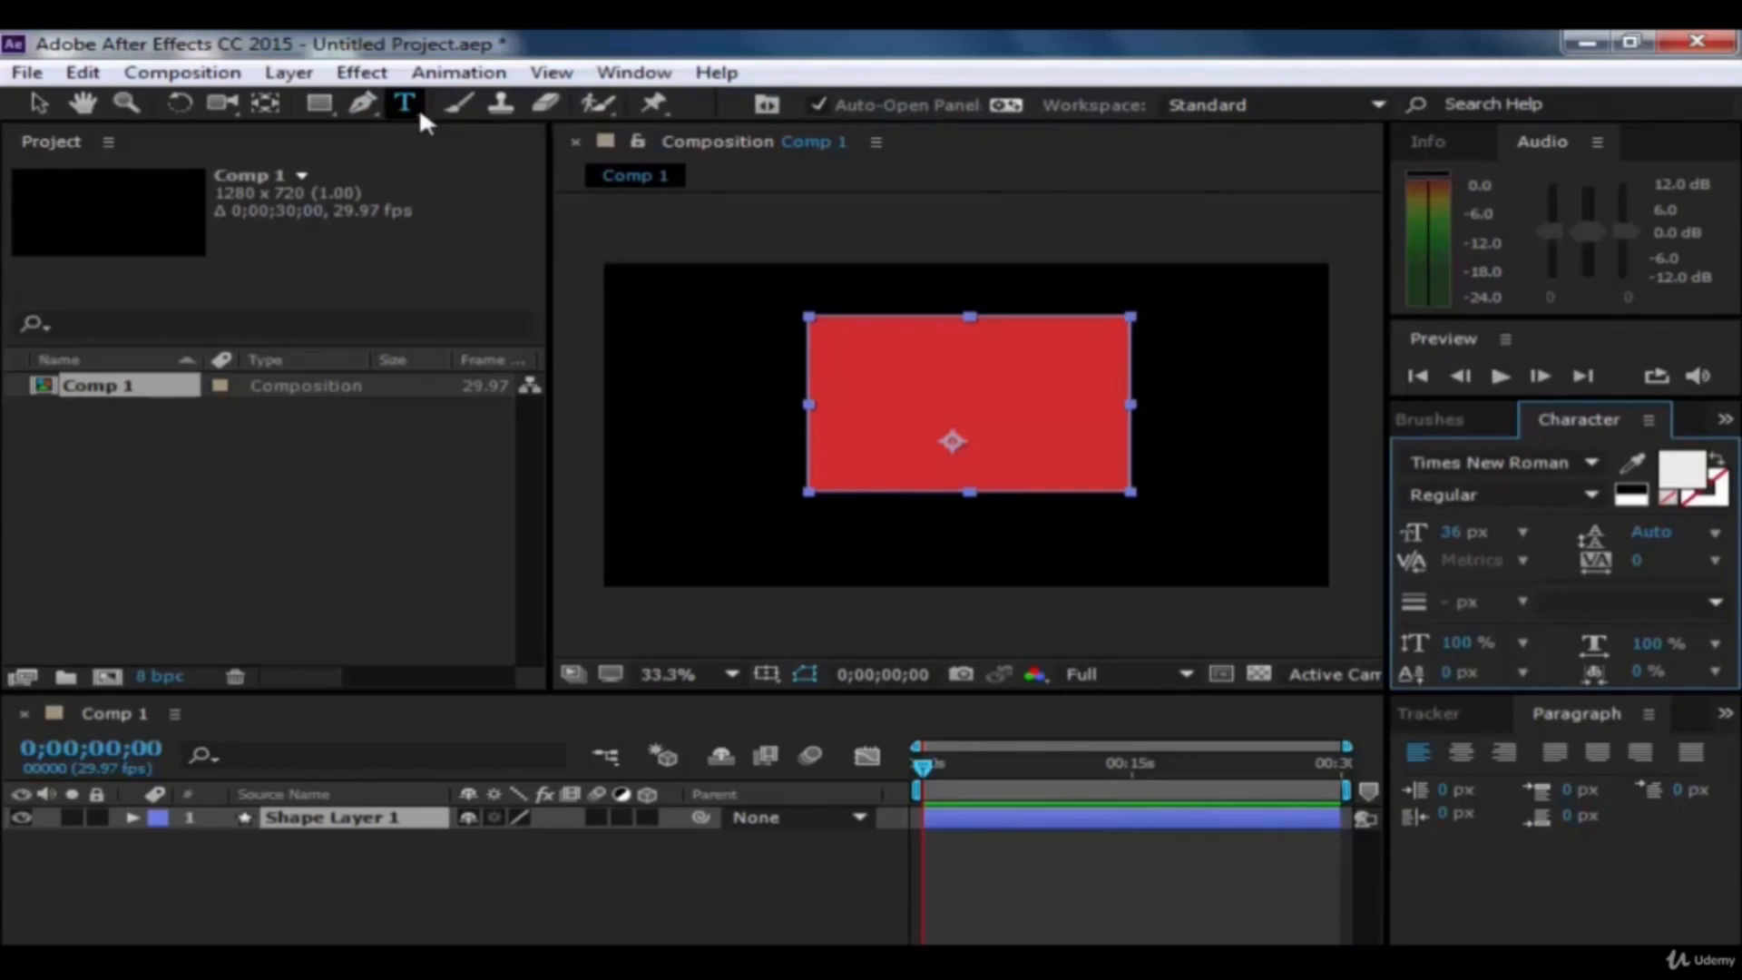
{"action": "left_click", "coordinate": [458, 103]}
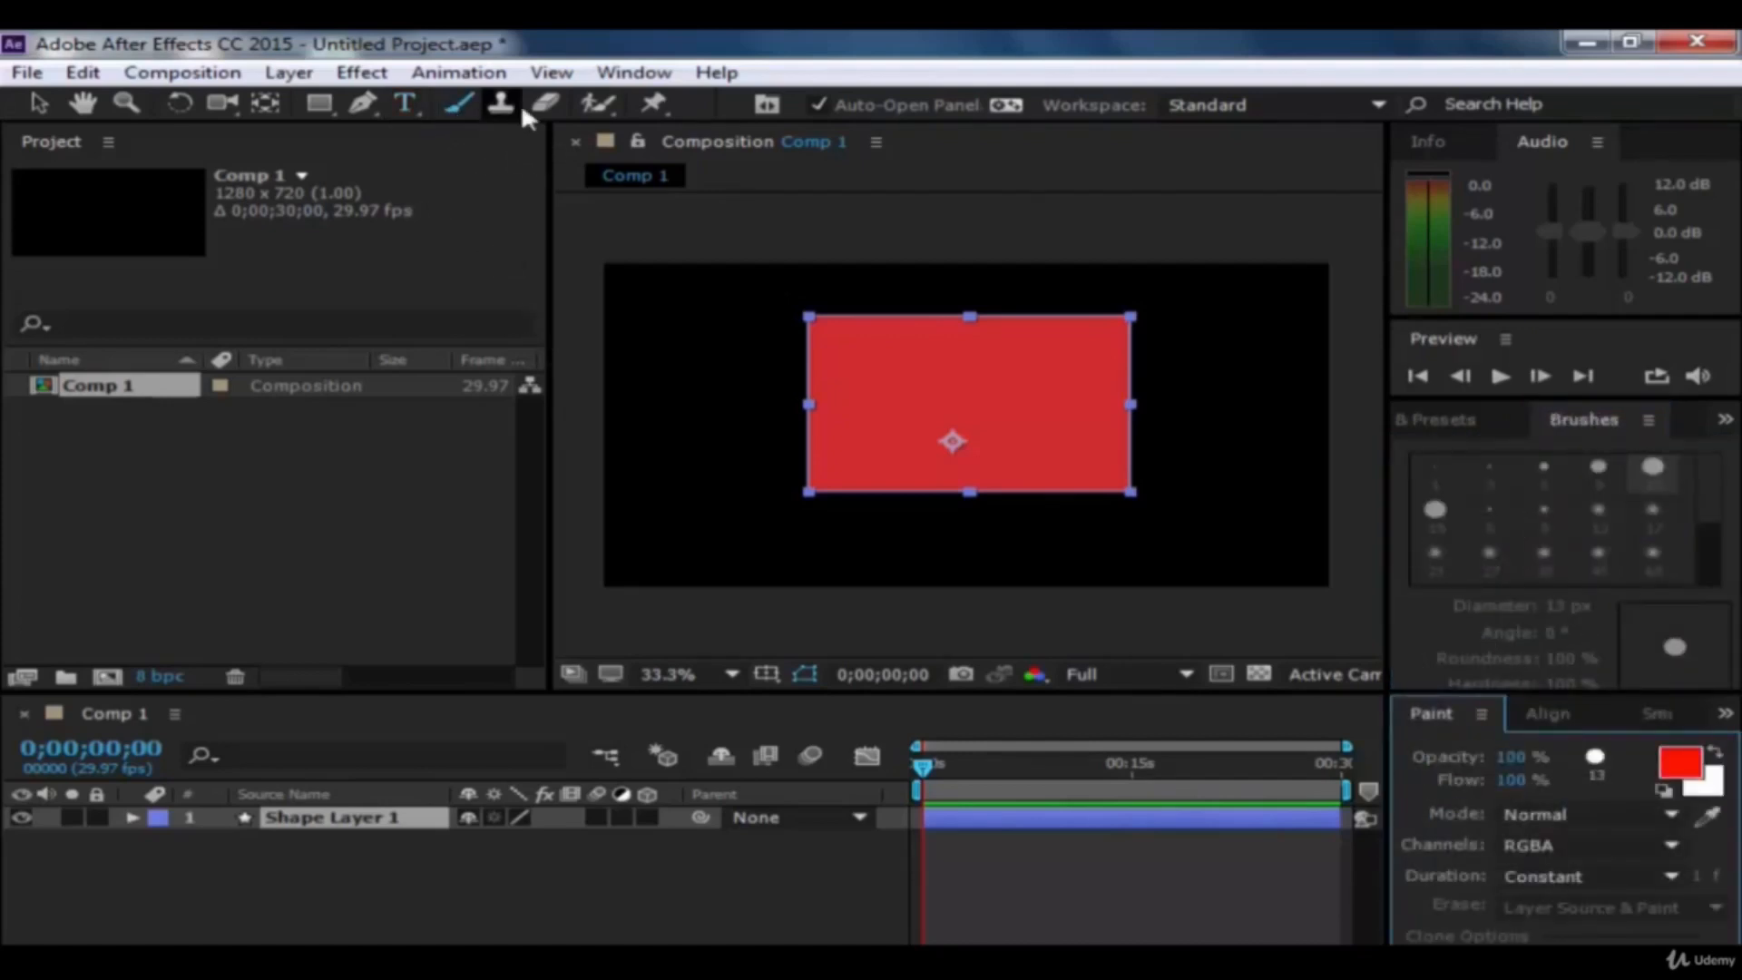
Step: Try to paint in the composition viewer with the Brush tool, and activate the Clone Stamp tool to look over its options
{"action": "left_click", "coordinate": [708, 331]}
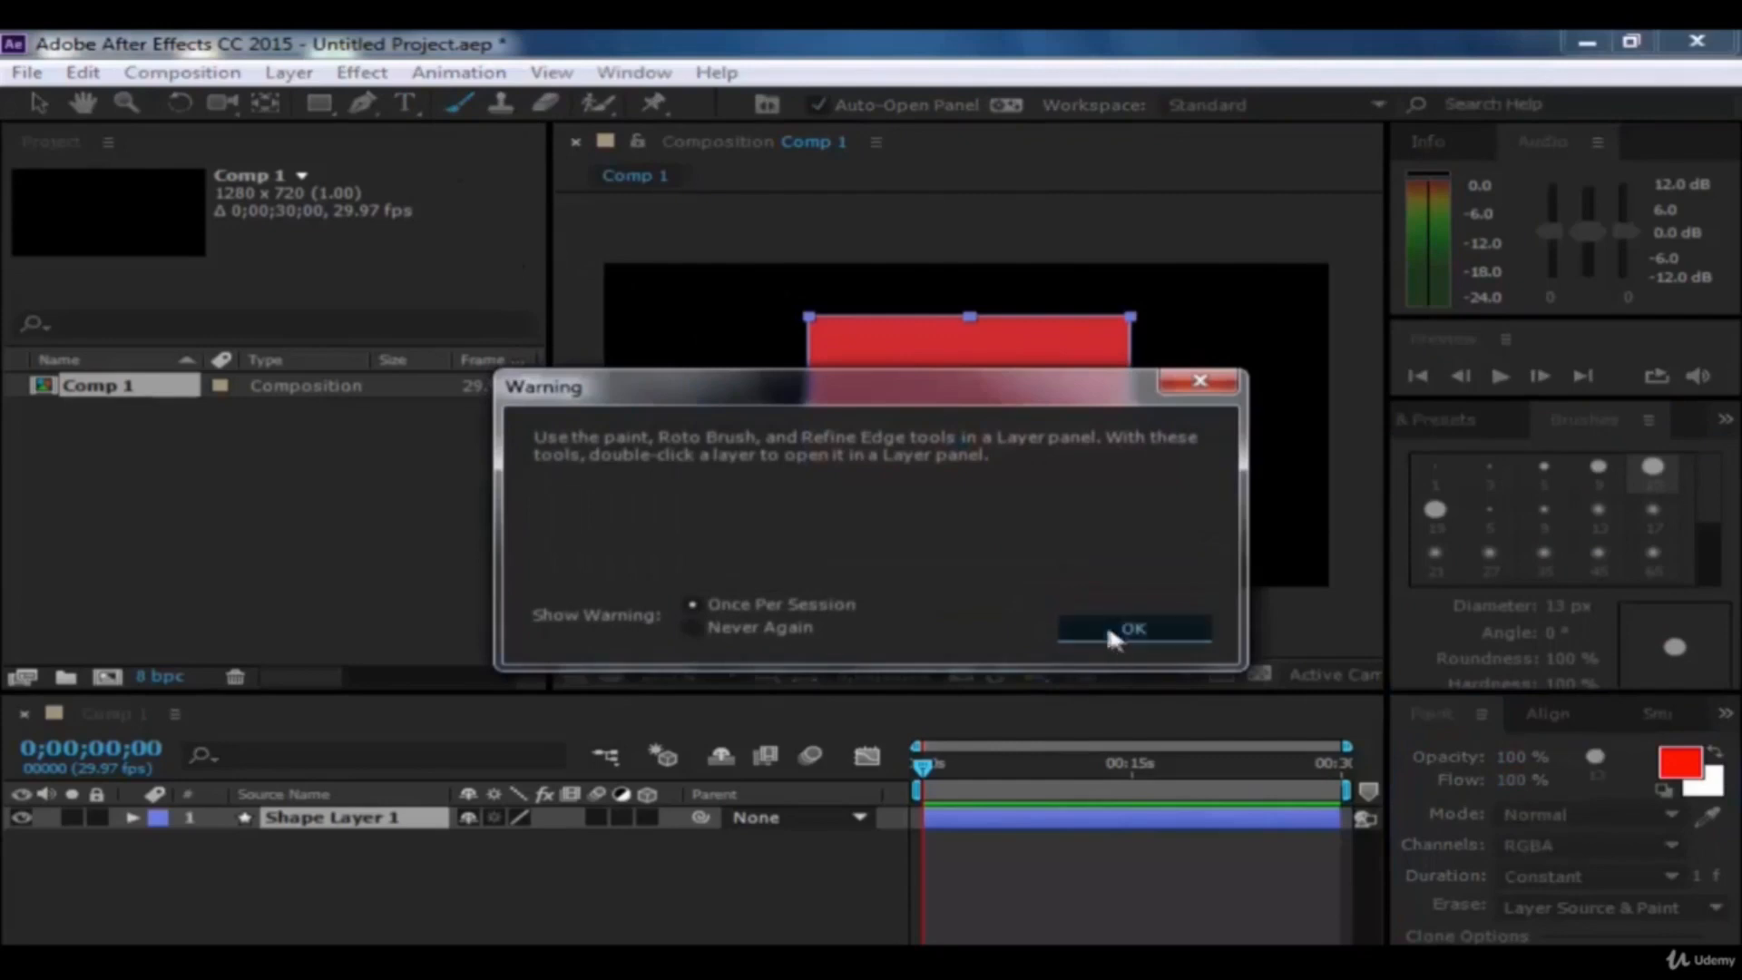
{"action": "left_click", "coordinate": [1130, 626]}
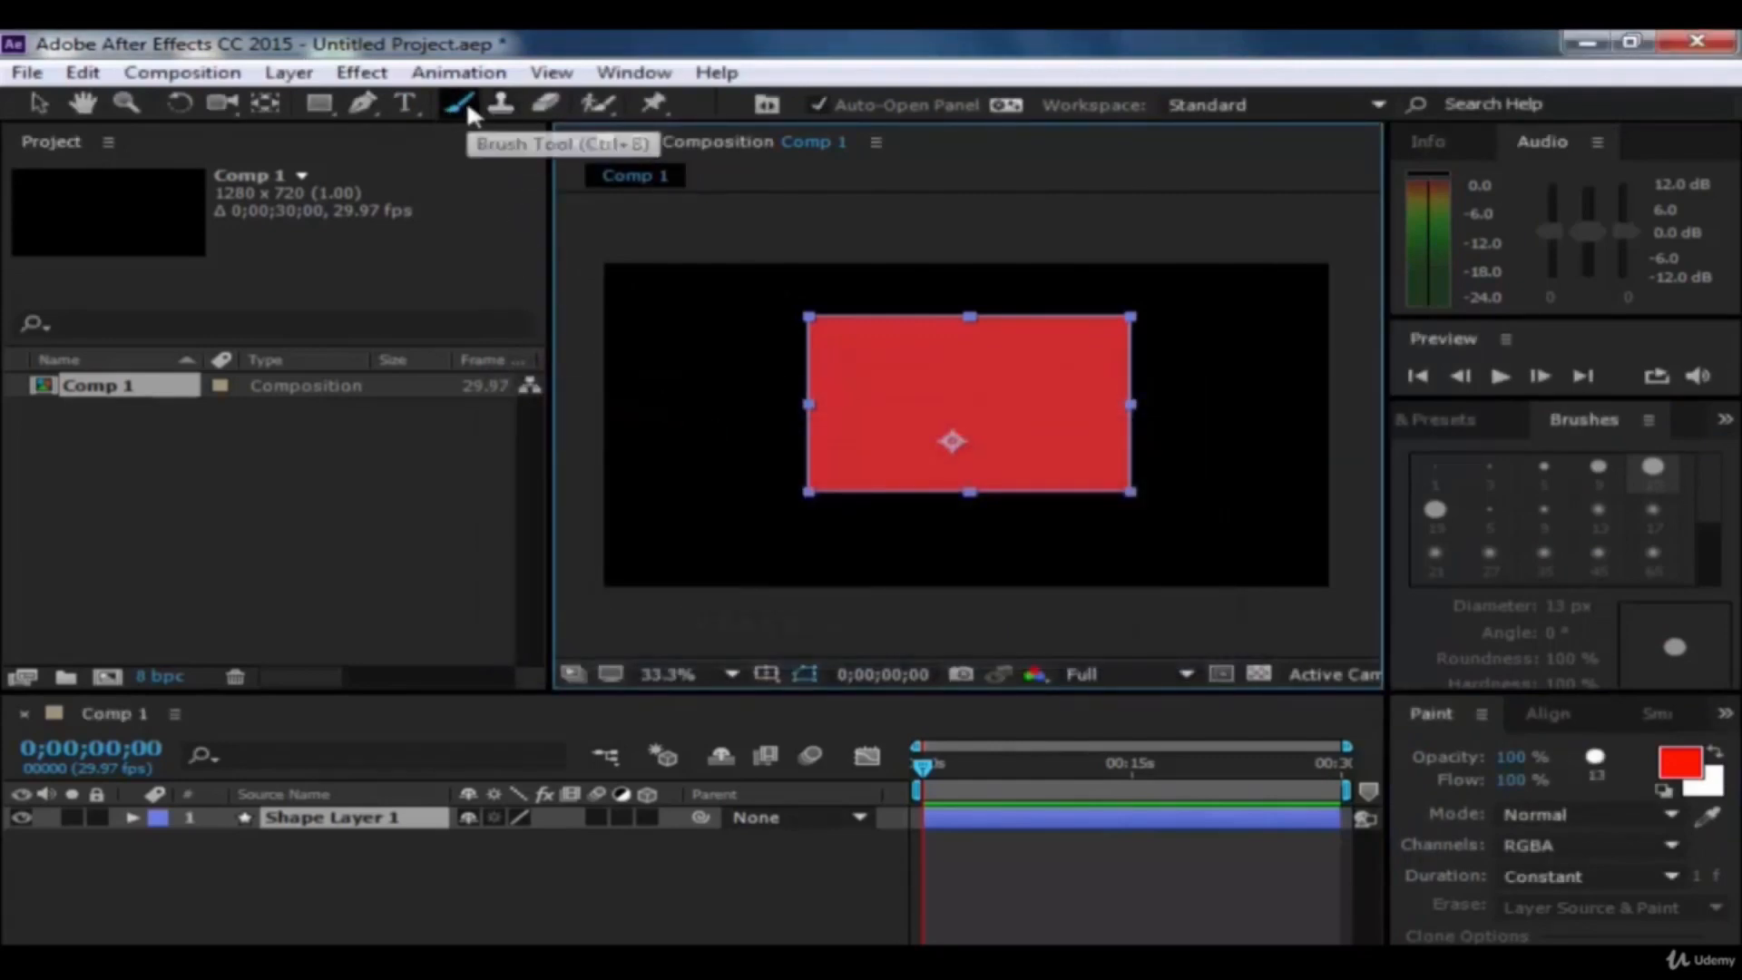
{"action": "left_click", "coordinate": [499, 104]}
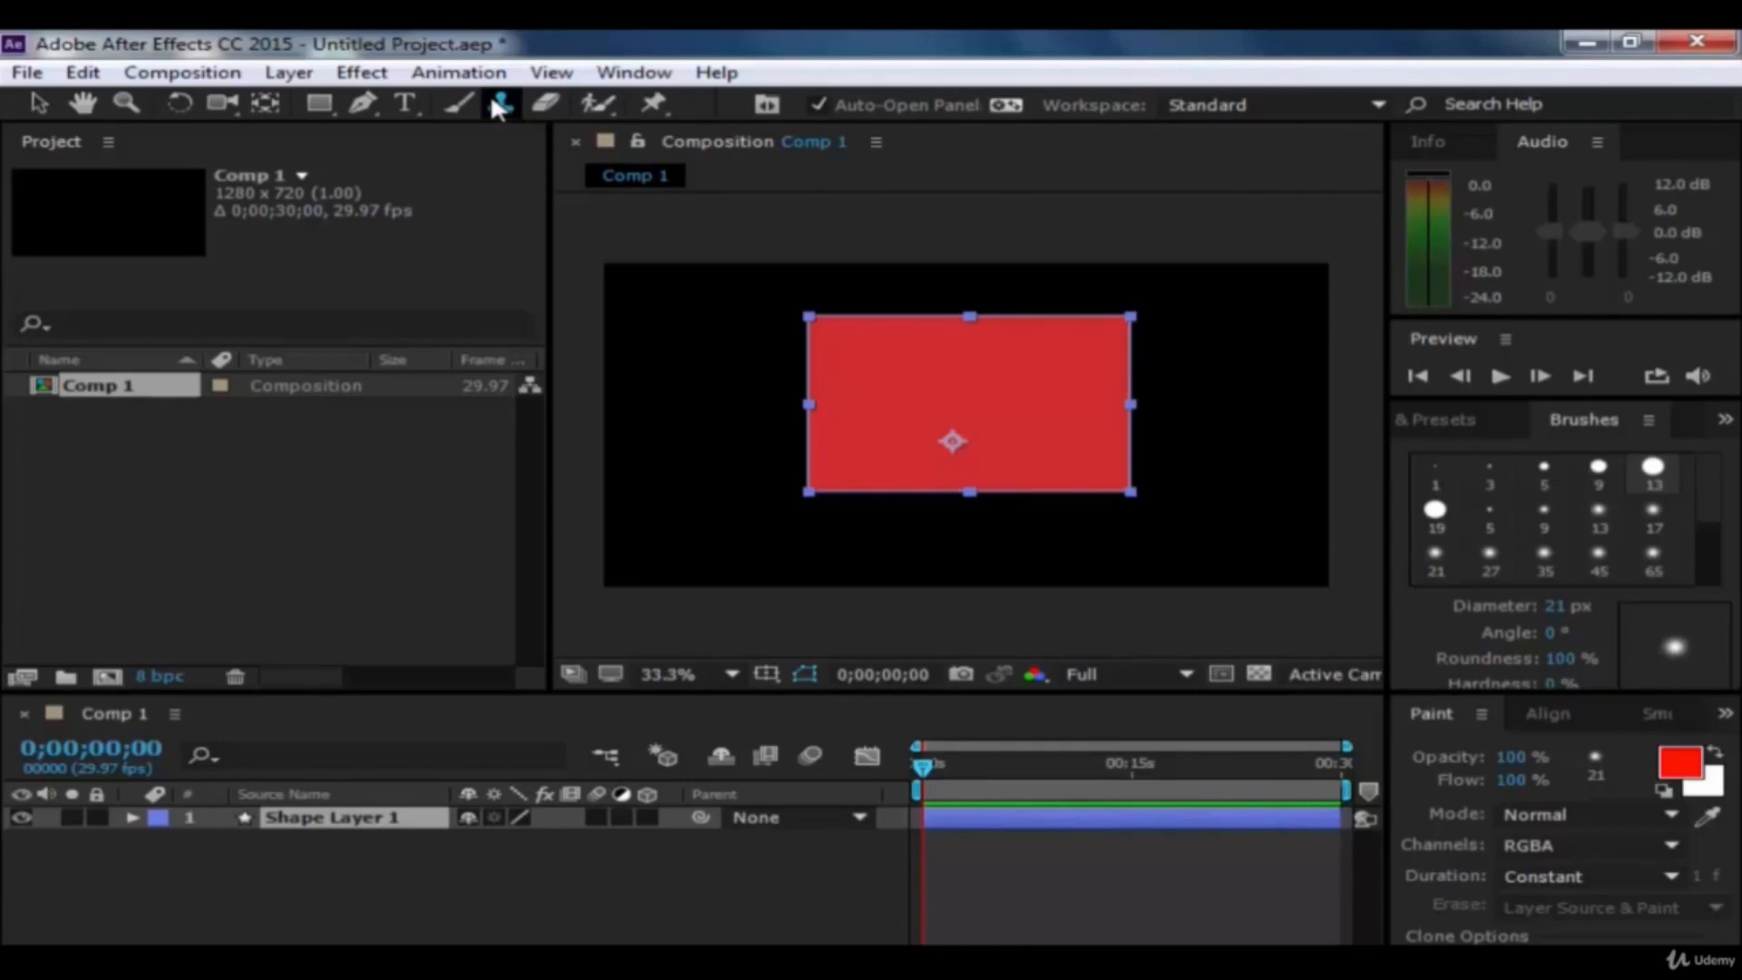
{"action": "left_click", "coordinate": [224, 103]}
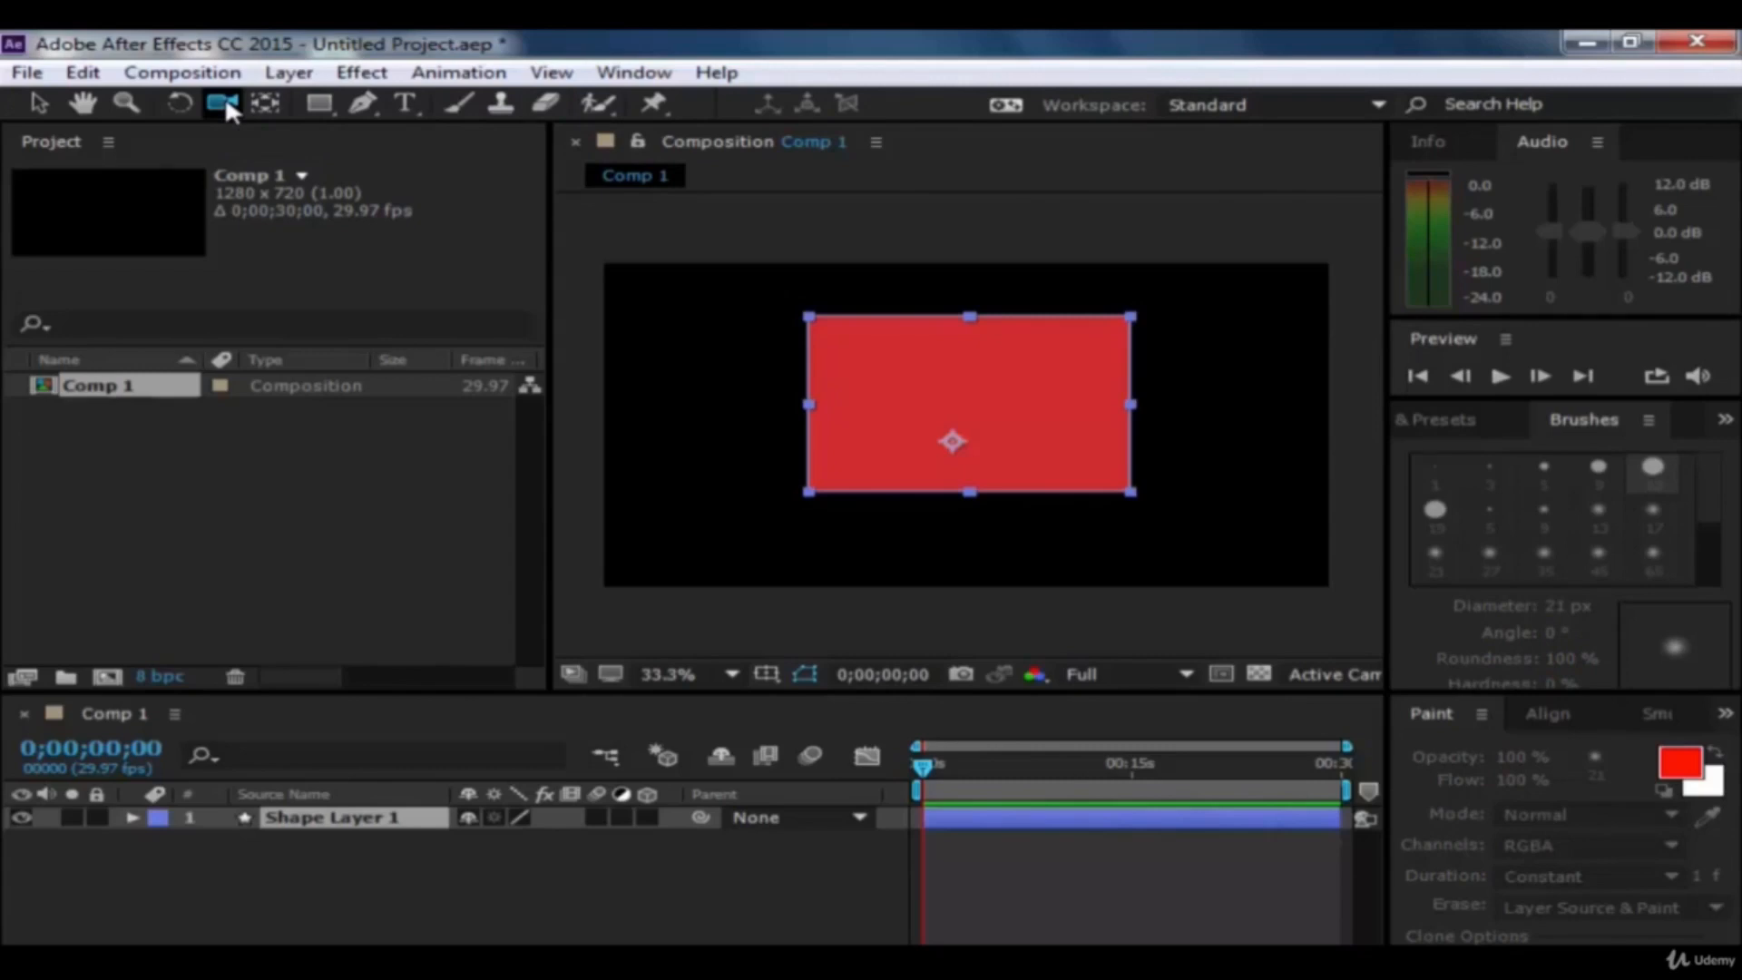
{"action": "left_click", "coordinate": [456, 101]}
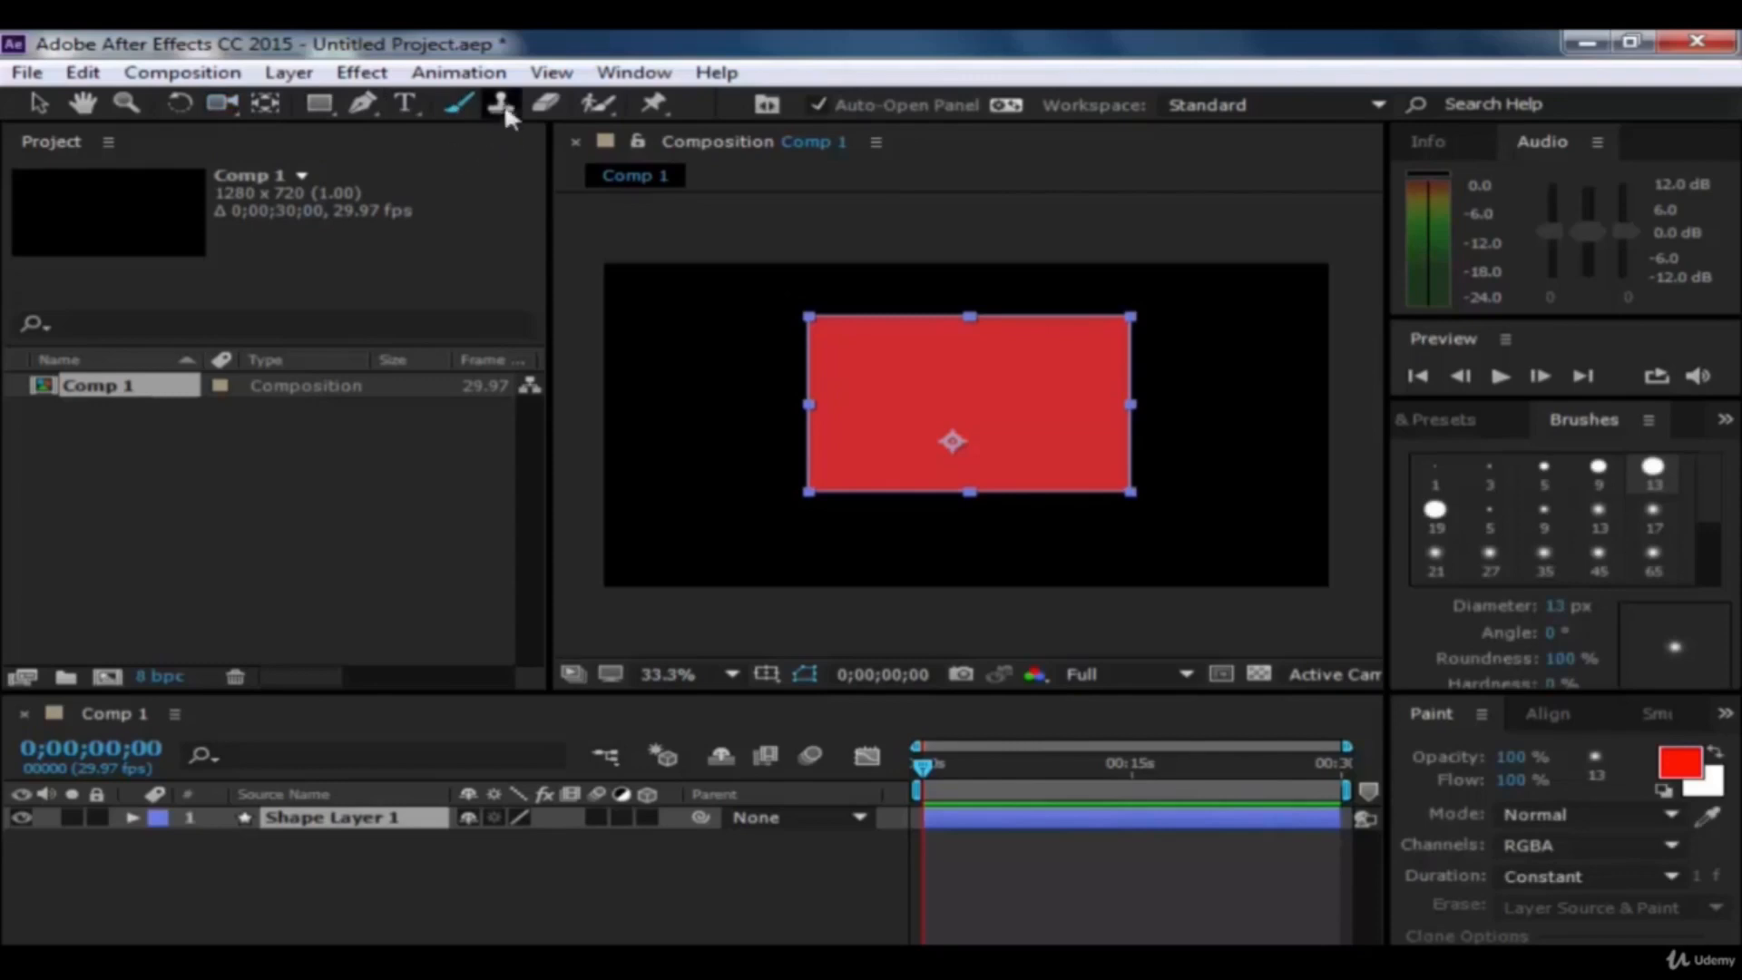
Step: With the Eraser tool active, shift the red rectangle slightly down in the viewer and choose the hard 19 px brush tip
{"action": "left_click", "coordinate": [548, 99]}
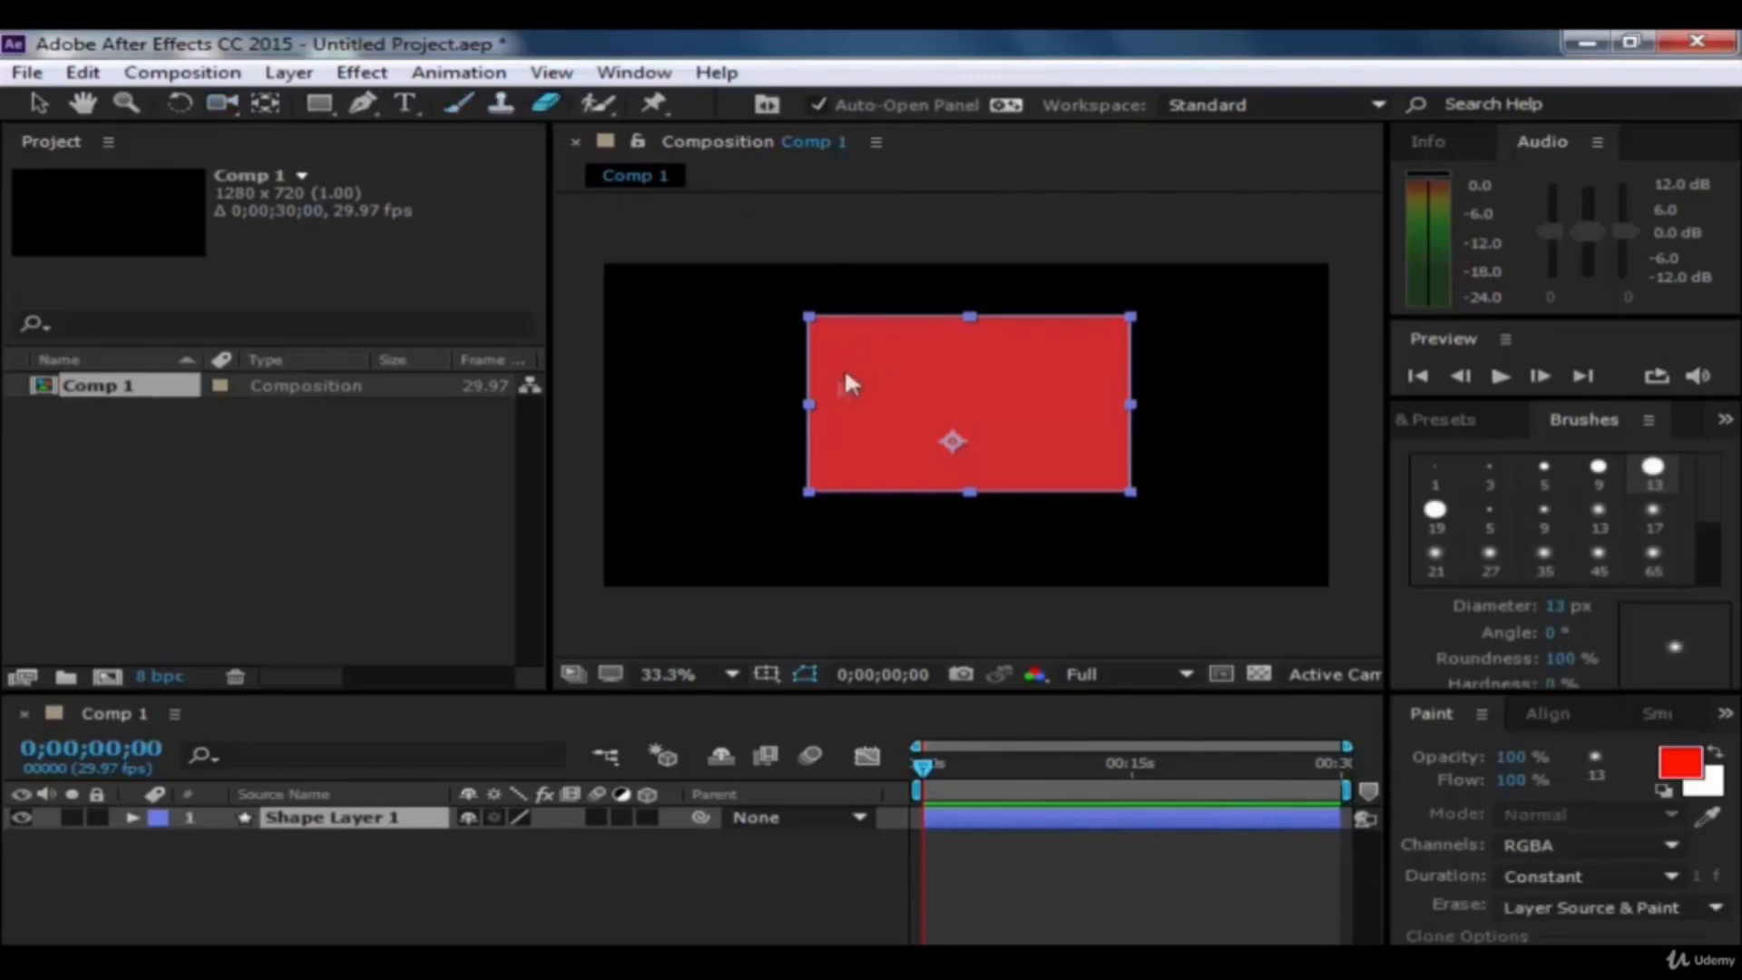
{"action": "left_click", "coordinate": [1592, 761]}
{"action": "left_click_drag", "start_coordinate": [1035, 385], "coordinate": [1014, 419]}
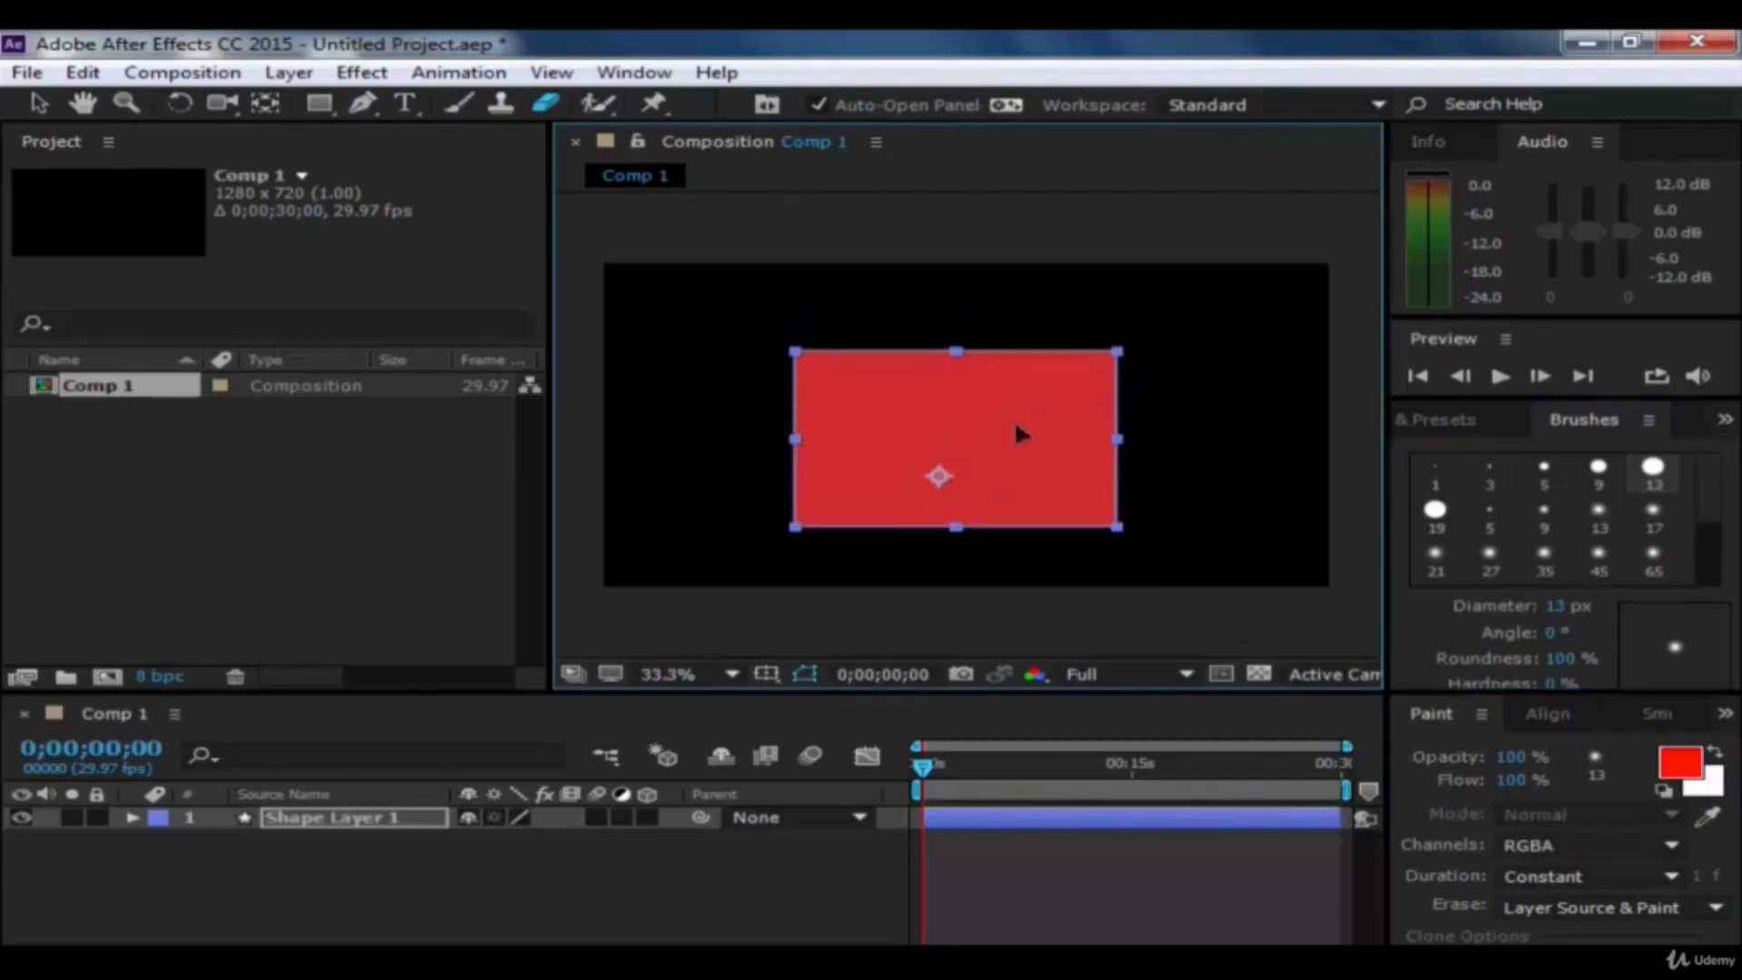
{"action": "left_click", "coordinate": [786, 221]}
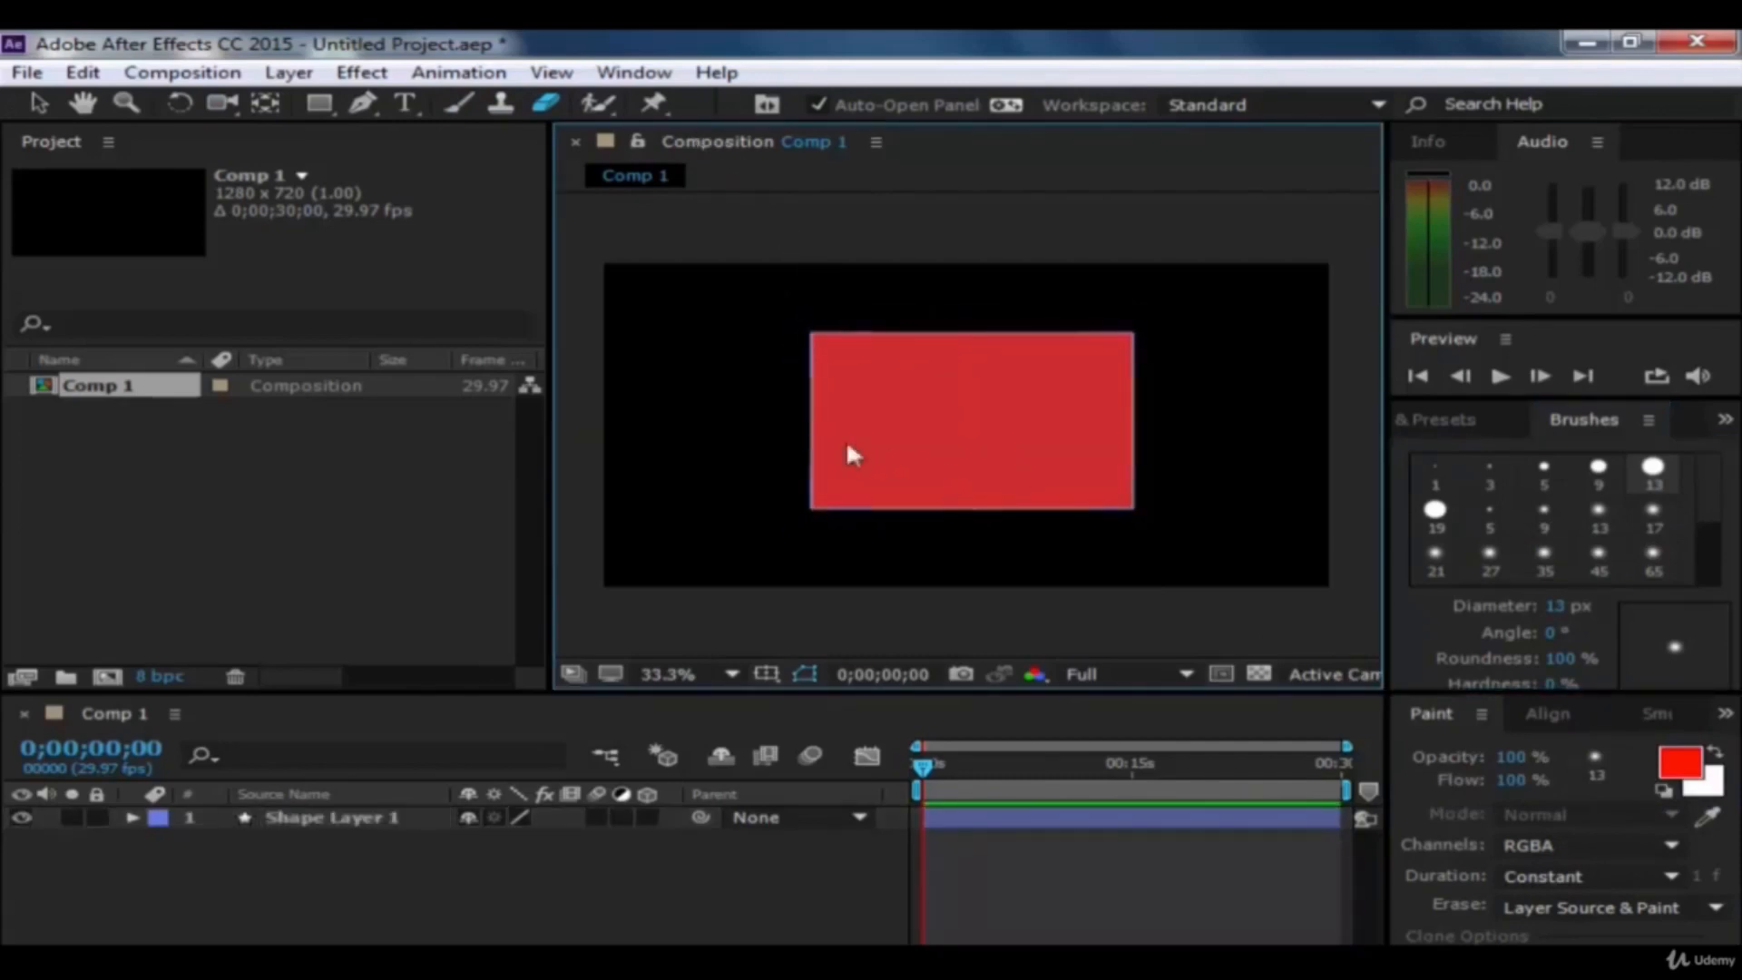
{"action": "left_click", "coordinate": [1435, 510]}
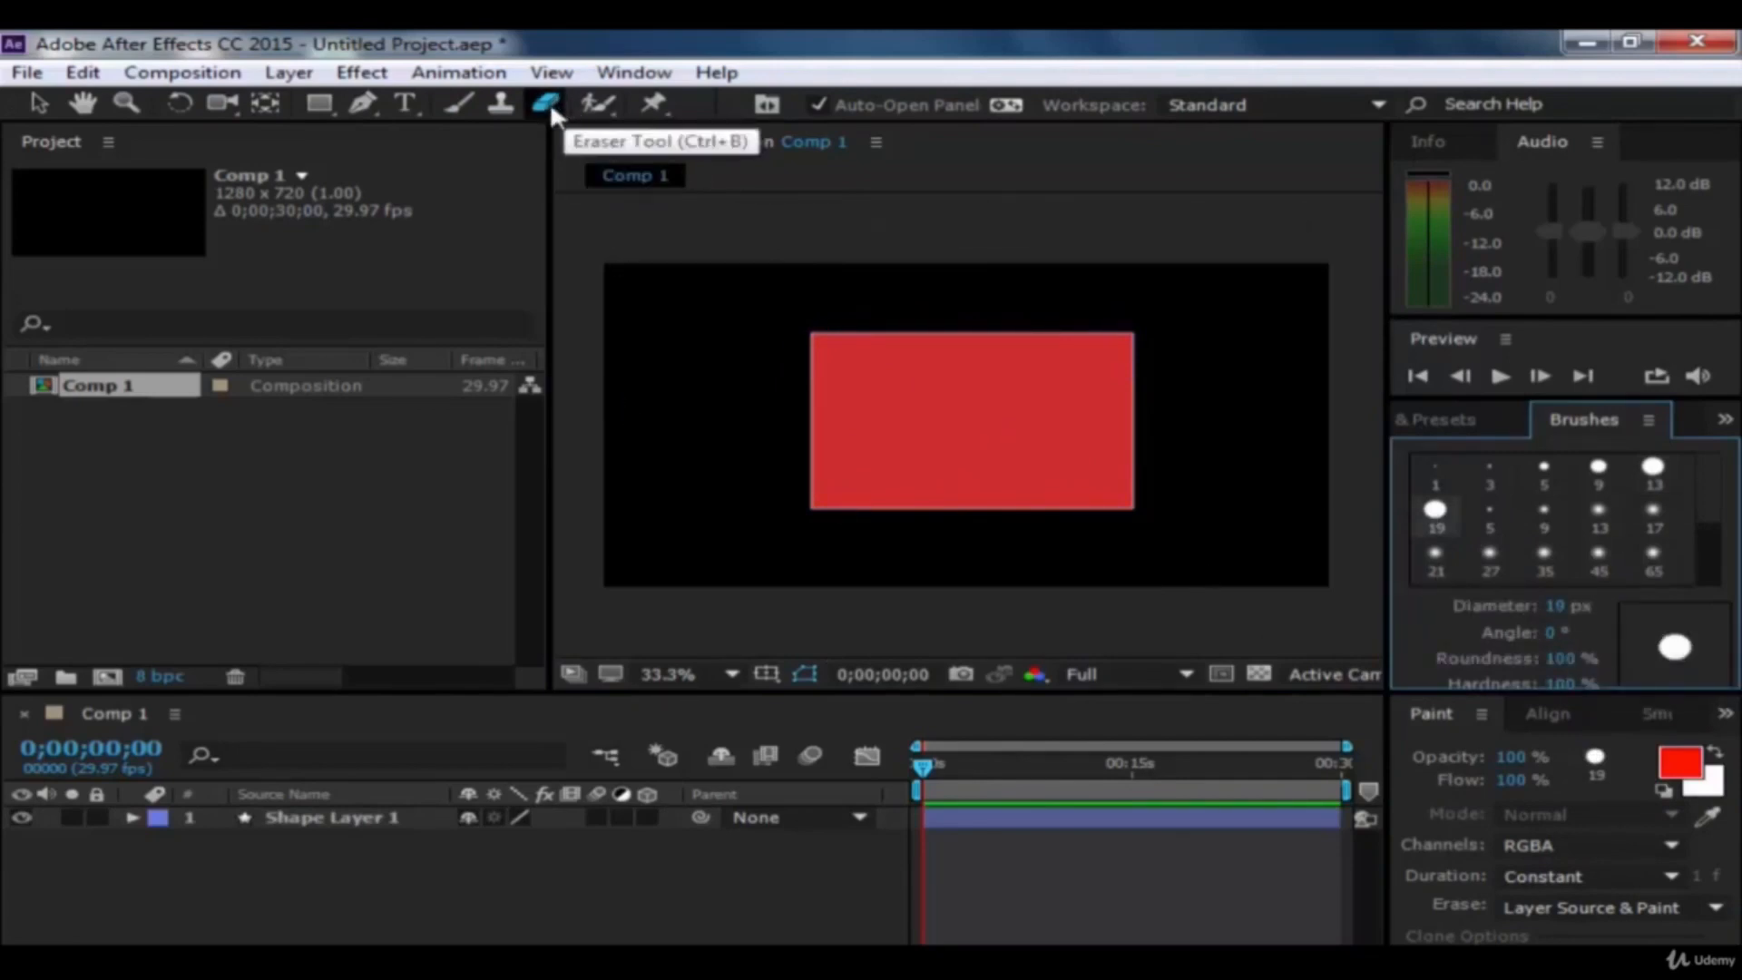
Step: Look over the Roto Brush tool, and place puppet pins at the corners and middles of the rectangle's left and right edges
{"action": "left_click", "coordinate": [591, 112]}
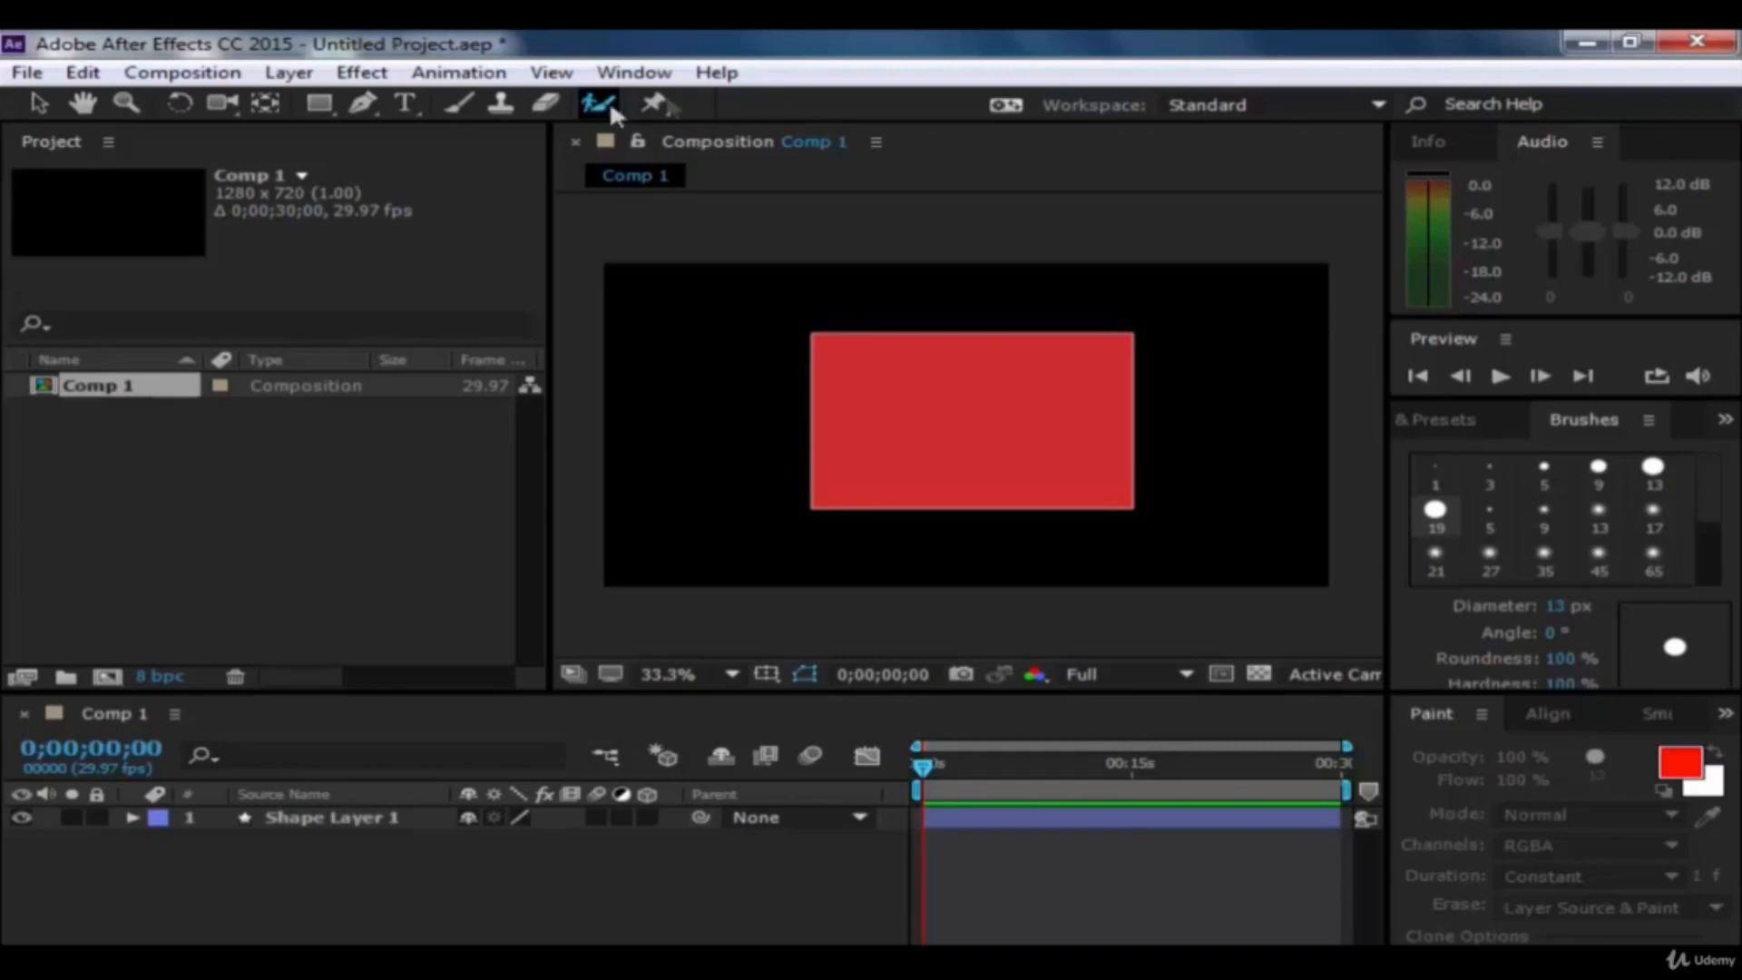
{"action": "left_click", "coordinate": [663, 103]}
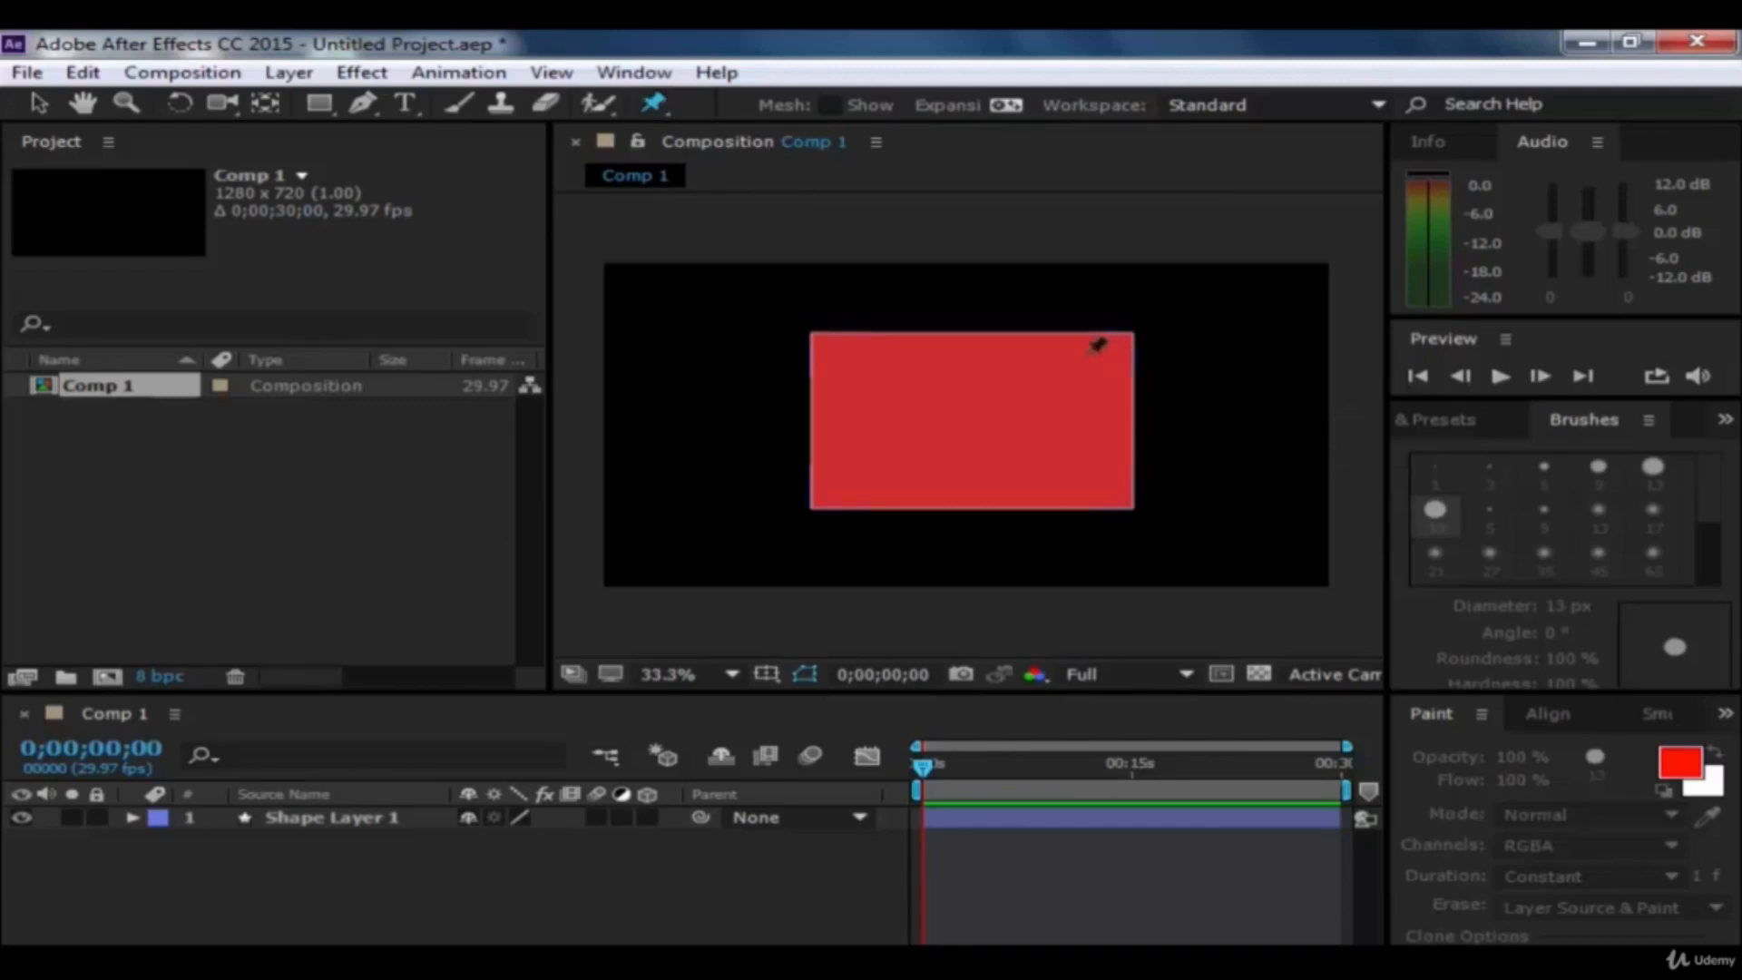
{"action": "left_click", "coordinate": [1135, 333]}
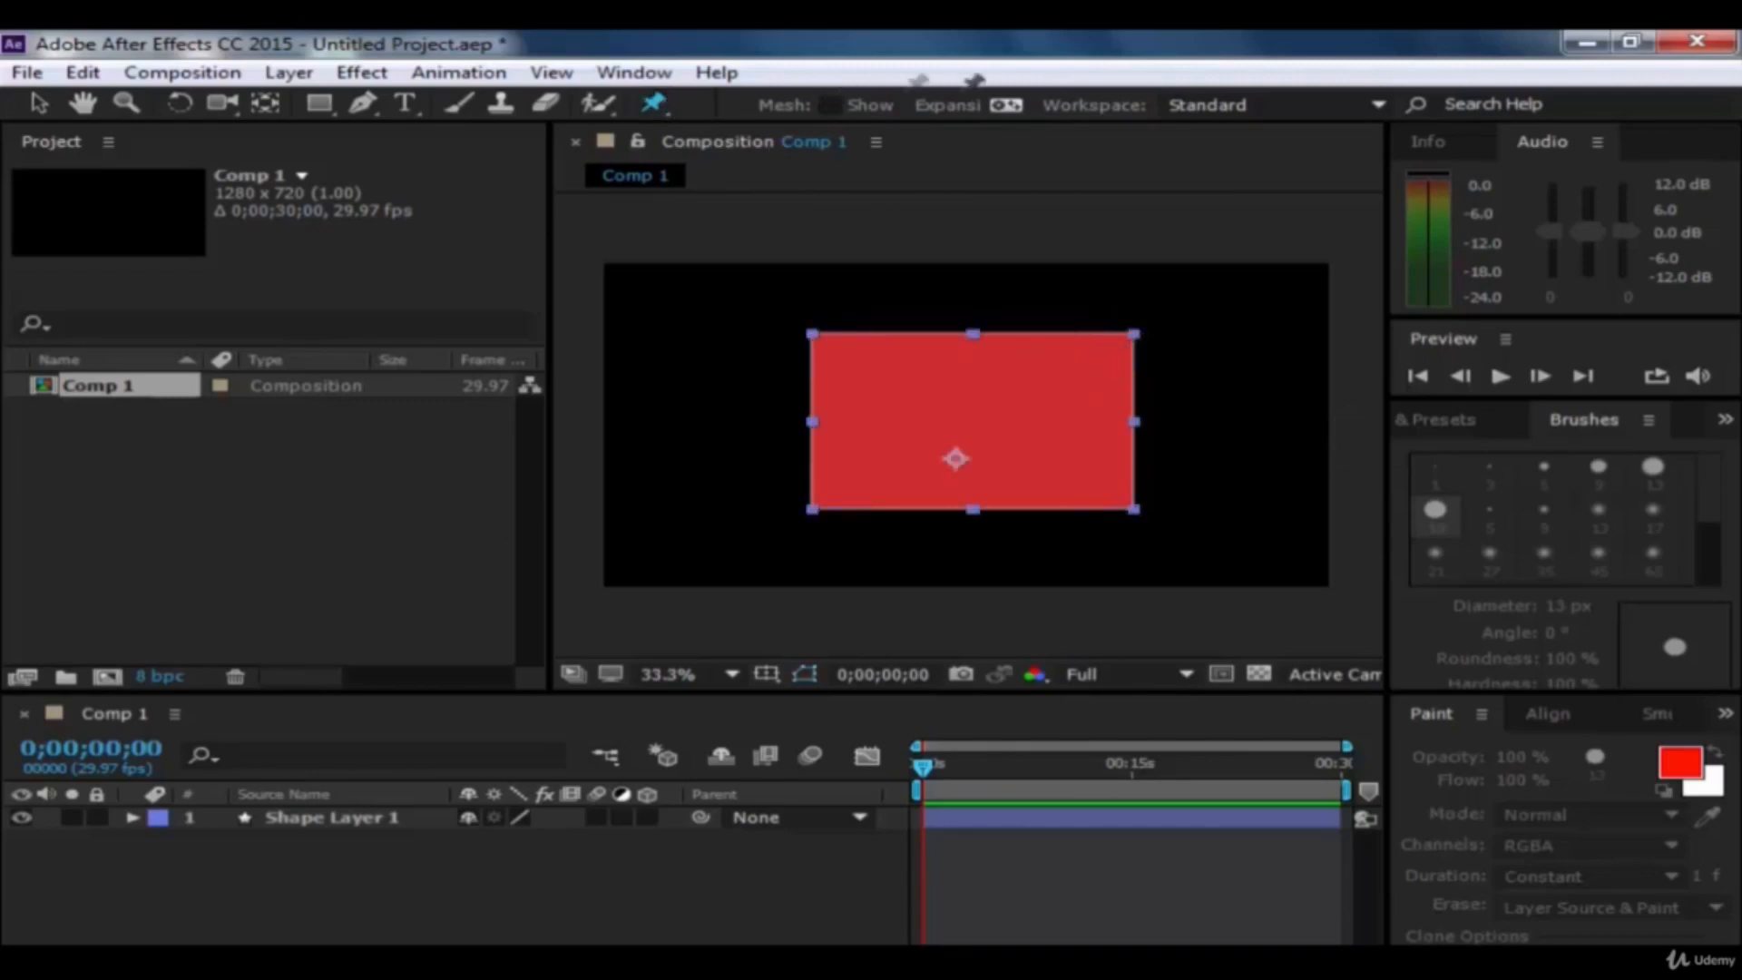
{"action": "left_click", "coordinate": [1119, 340]}
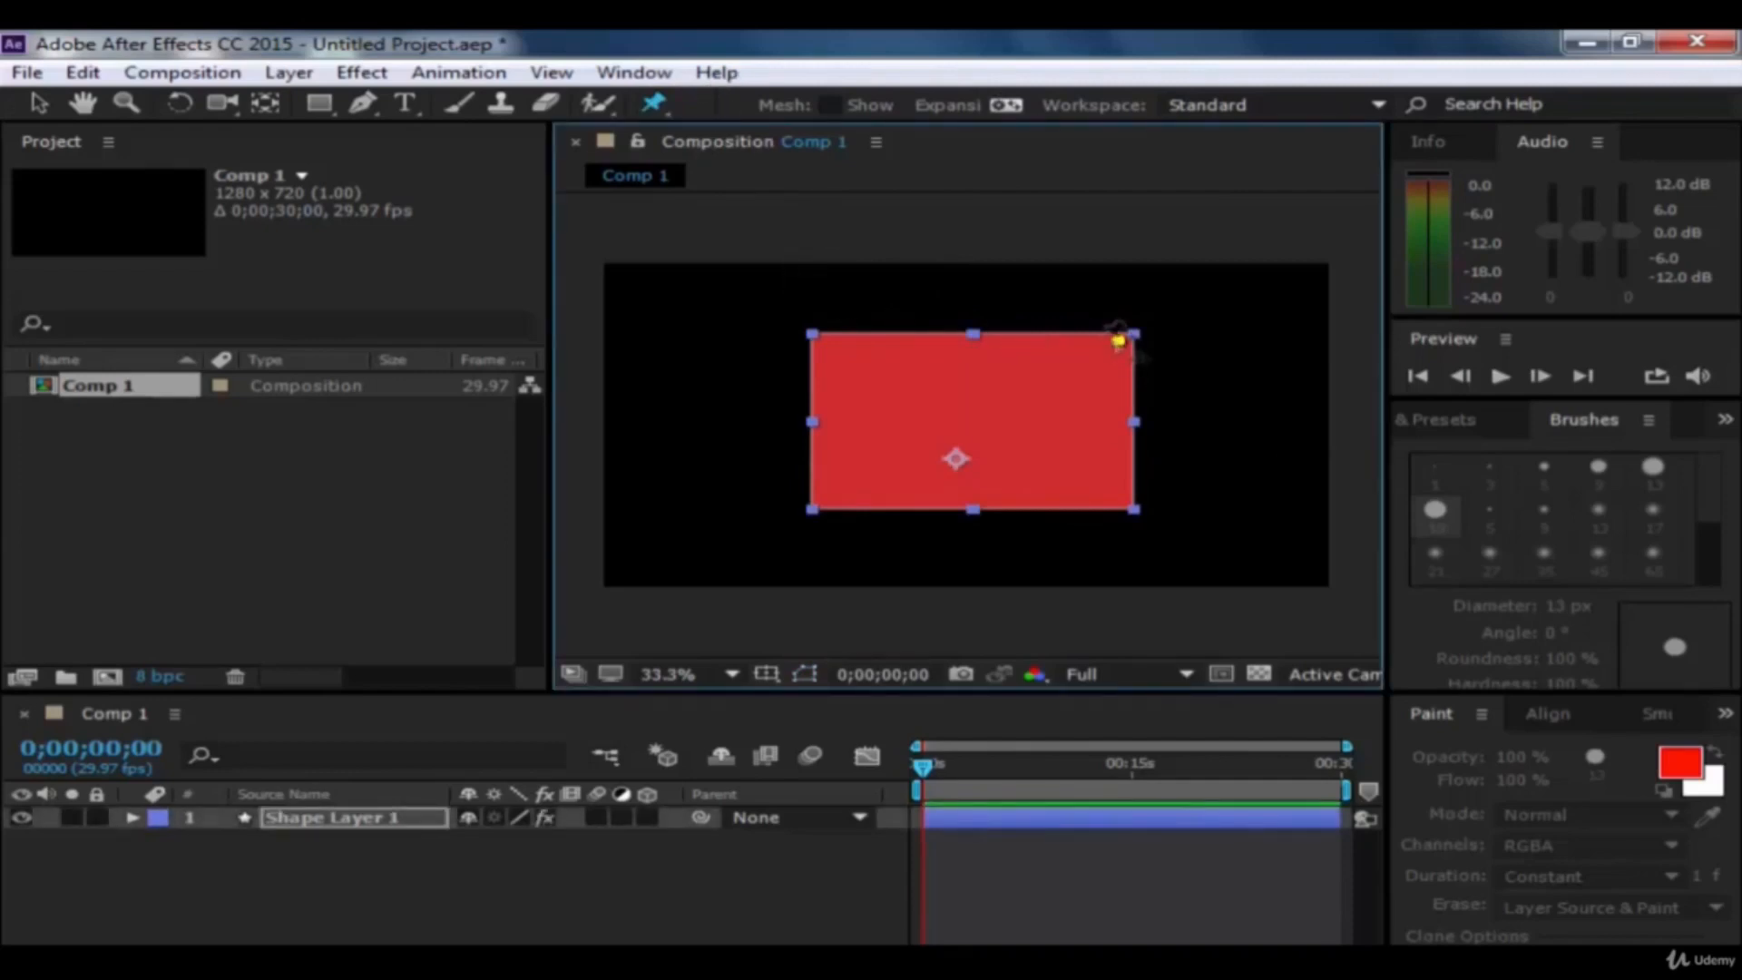
{"action": "left_click", "coordinate": [1122, 500]}
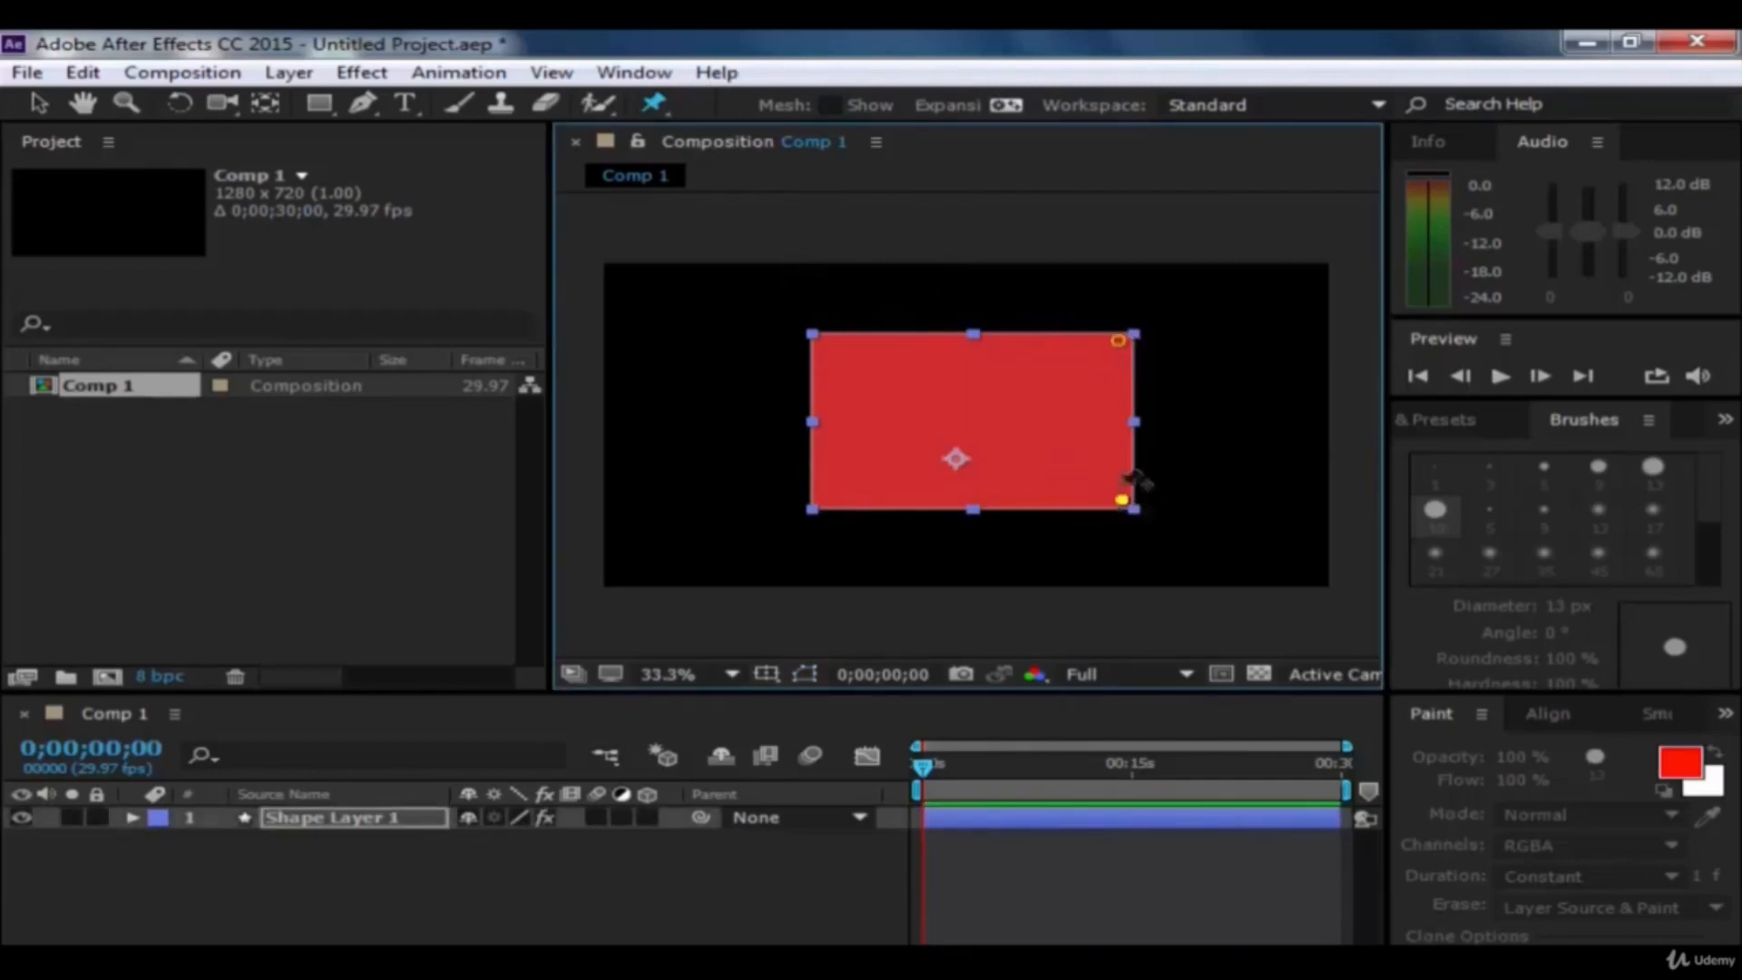
{"action": "left_click", "coordinate": [1117, 422]}
{"action": "left_click", "coordinate": [826, 342]}
{"action": "left_click", "coordinate": [826, 424]}
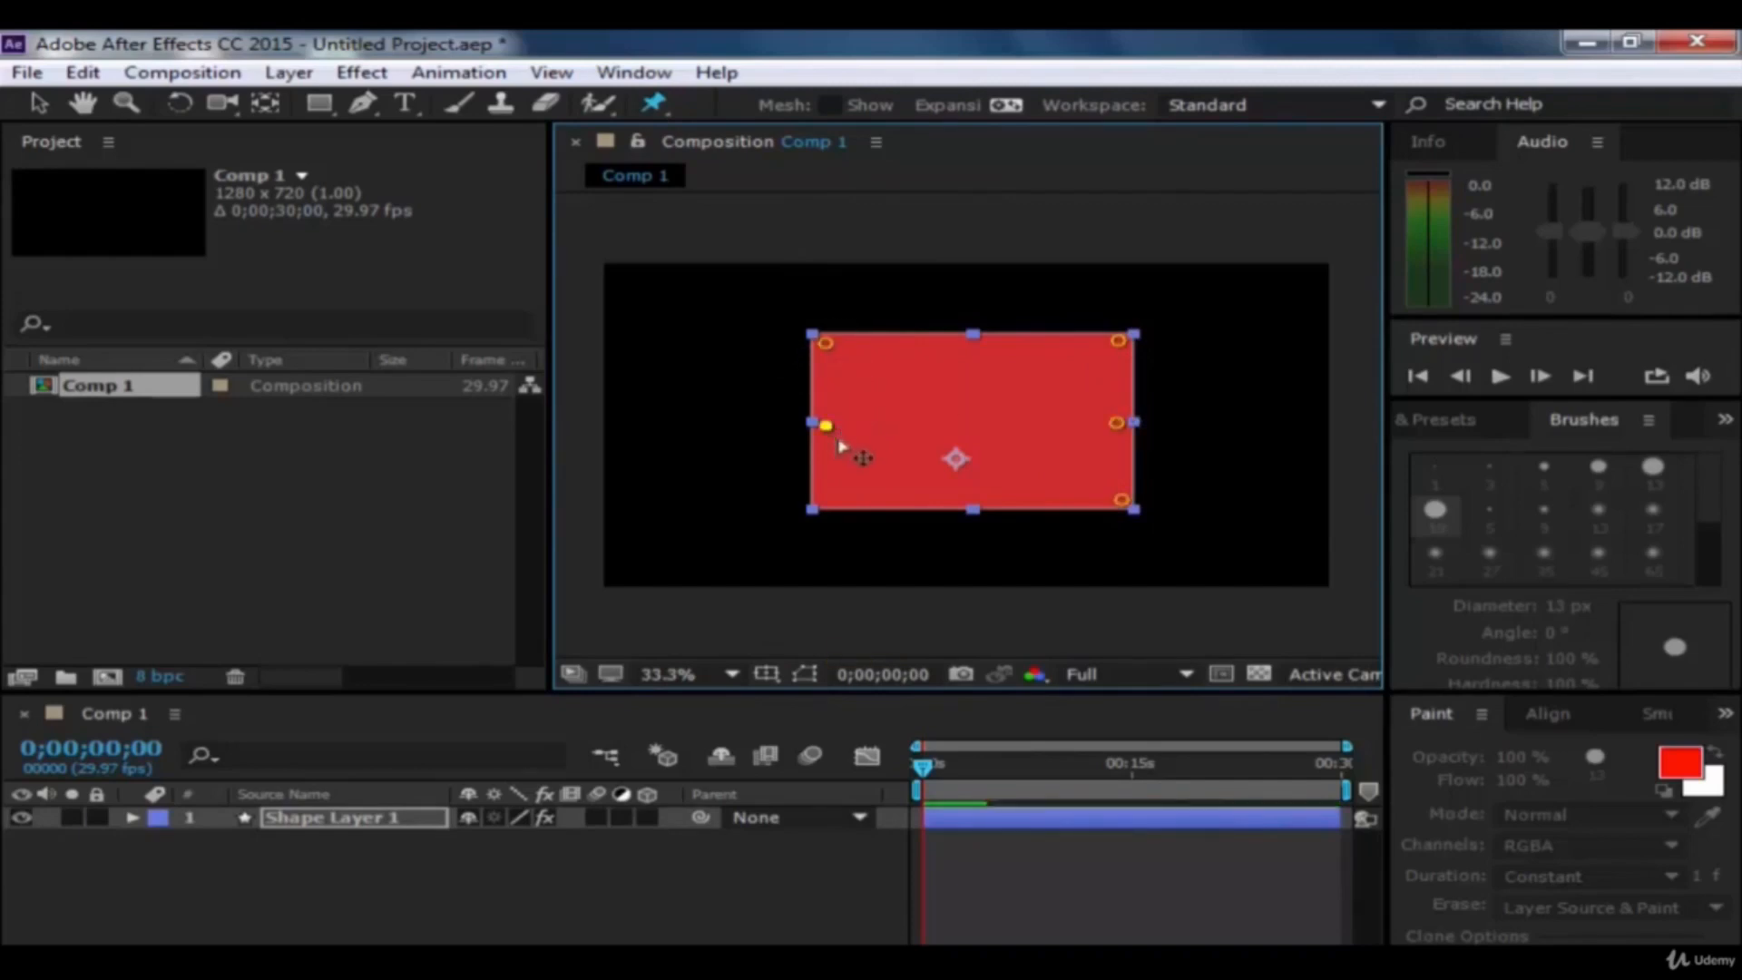
{"action": "left_click", "coordinate": [825, 501]}
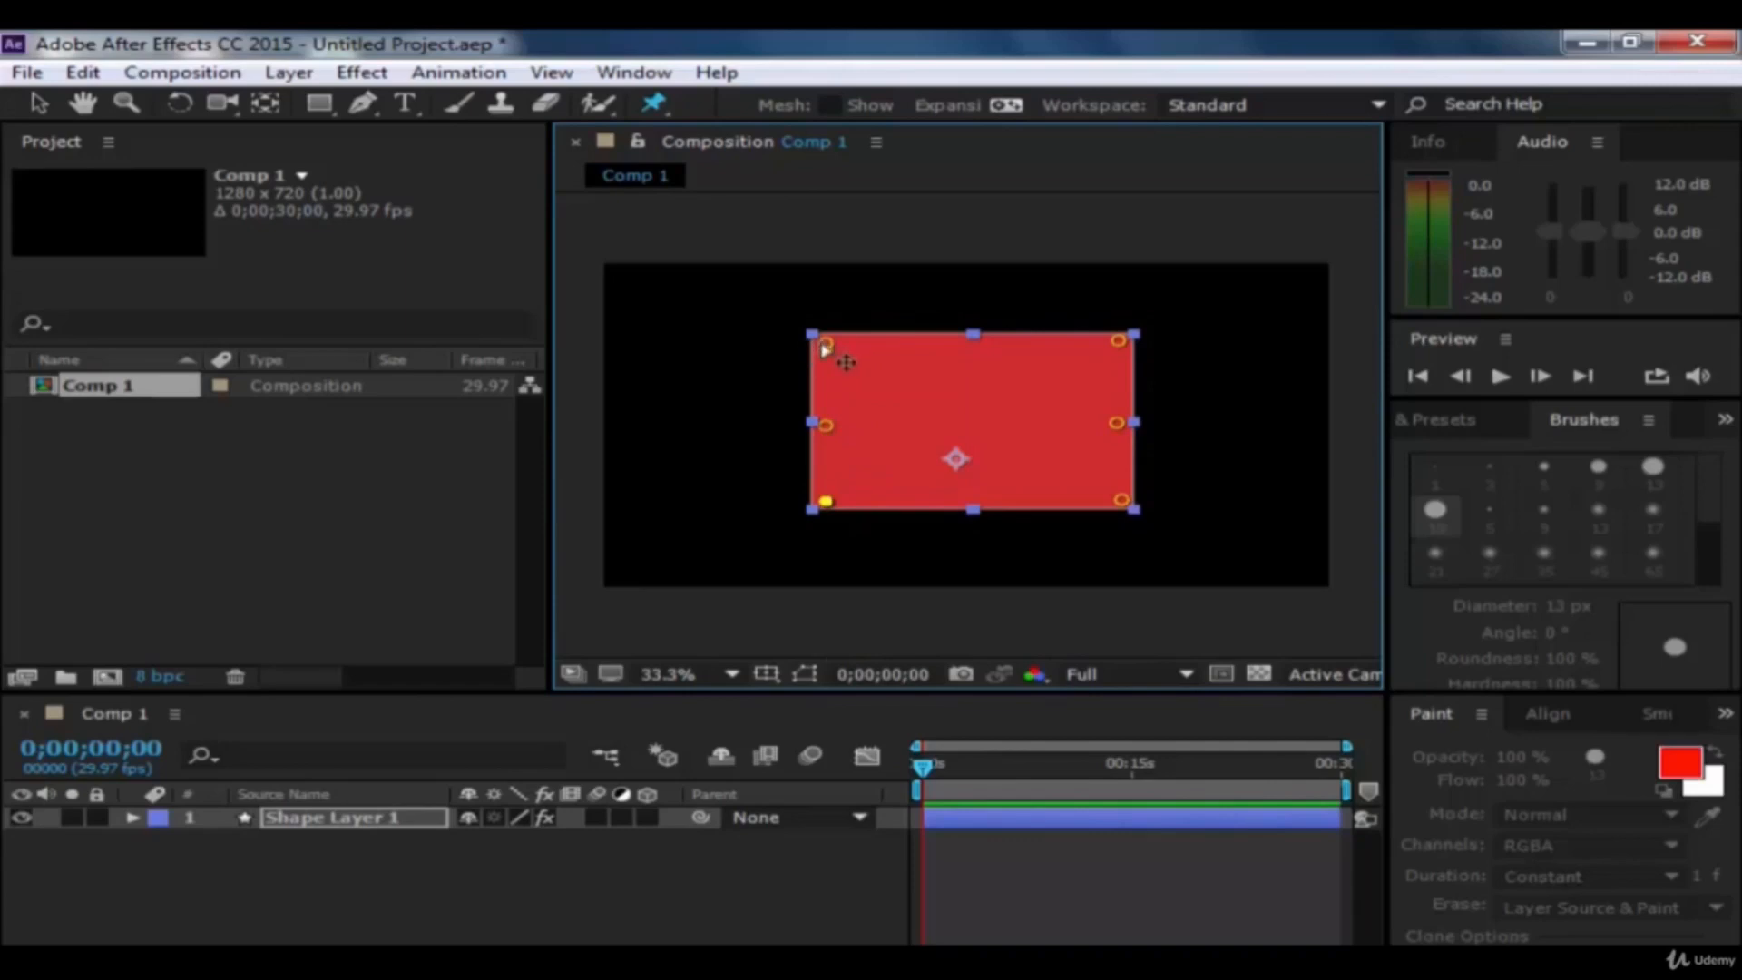
Step: Deform the rectangle's left side by moving its upper and middle puppet pins down and outward and its lower pin outward
{"action": "left_click_drag", "start_coordinate": [827, 343], "coordinate": [804, 445]}
{"action": "left_click", "coordinate": [826, 424]}
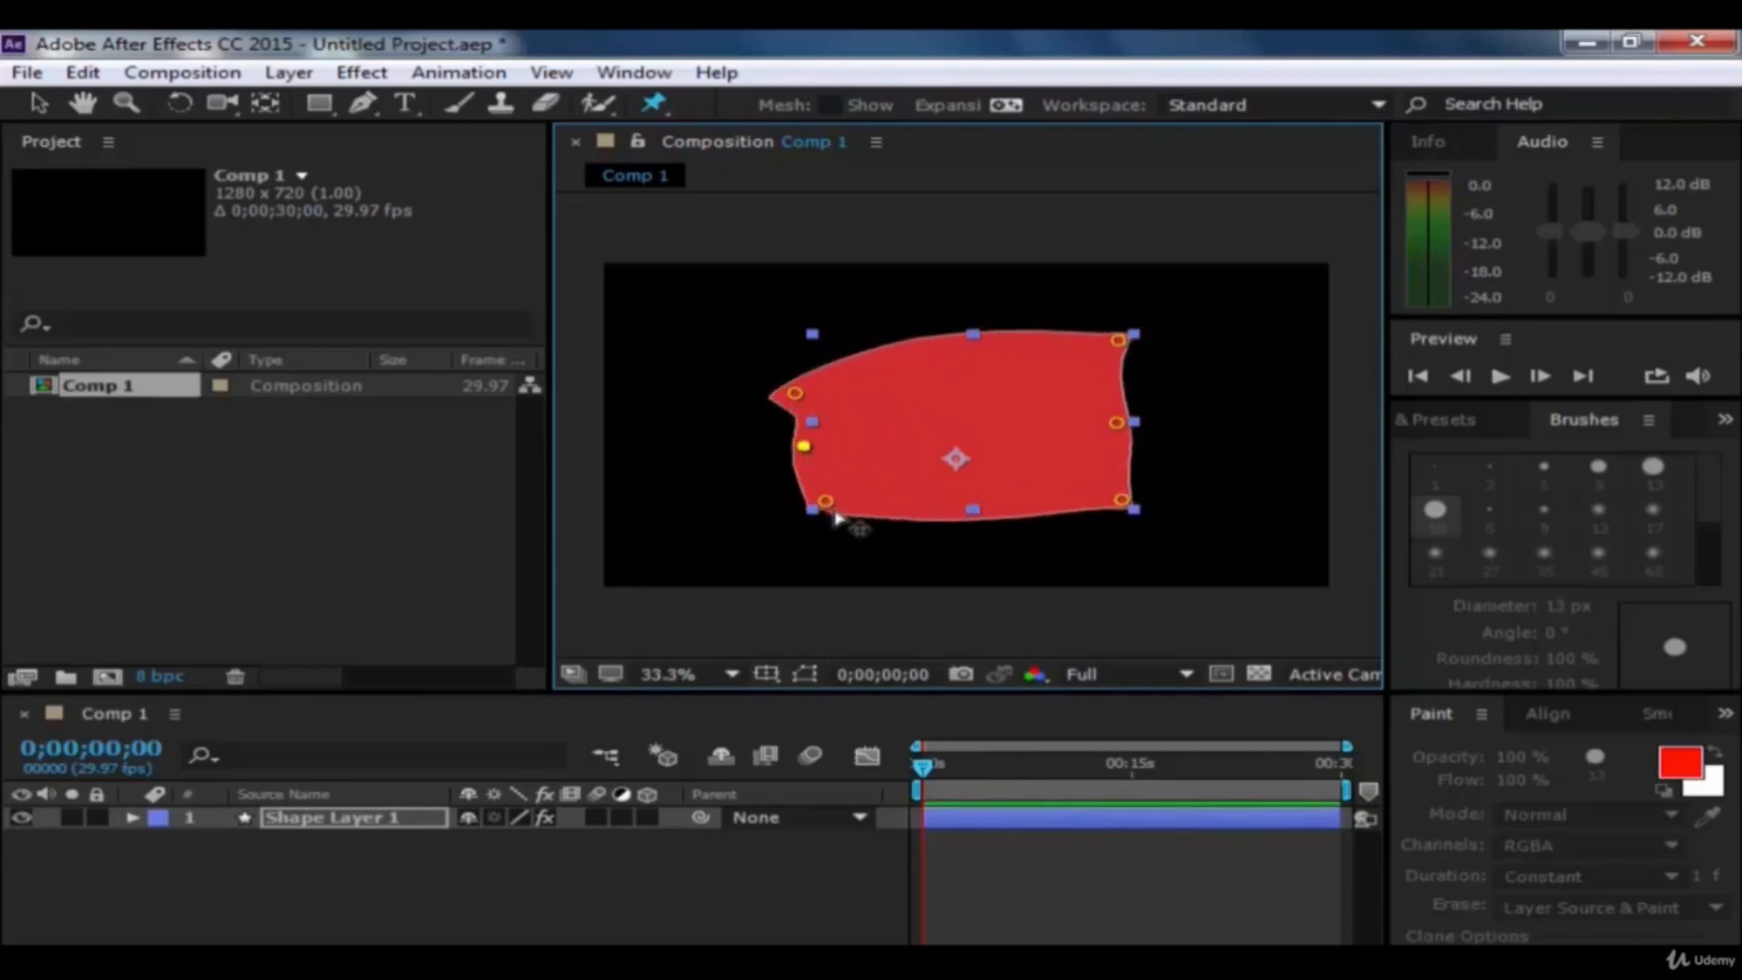
{"action": "left_click_drag", "start_coordinate": [826, 505], "coordinate": [778, 506]}
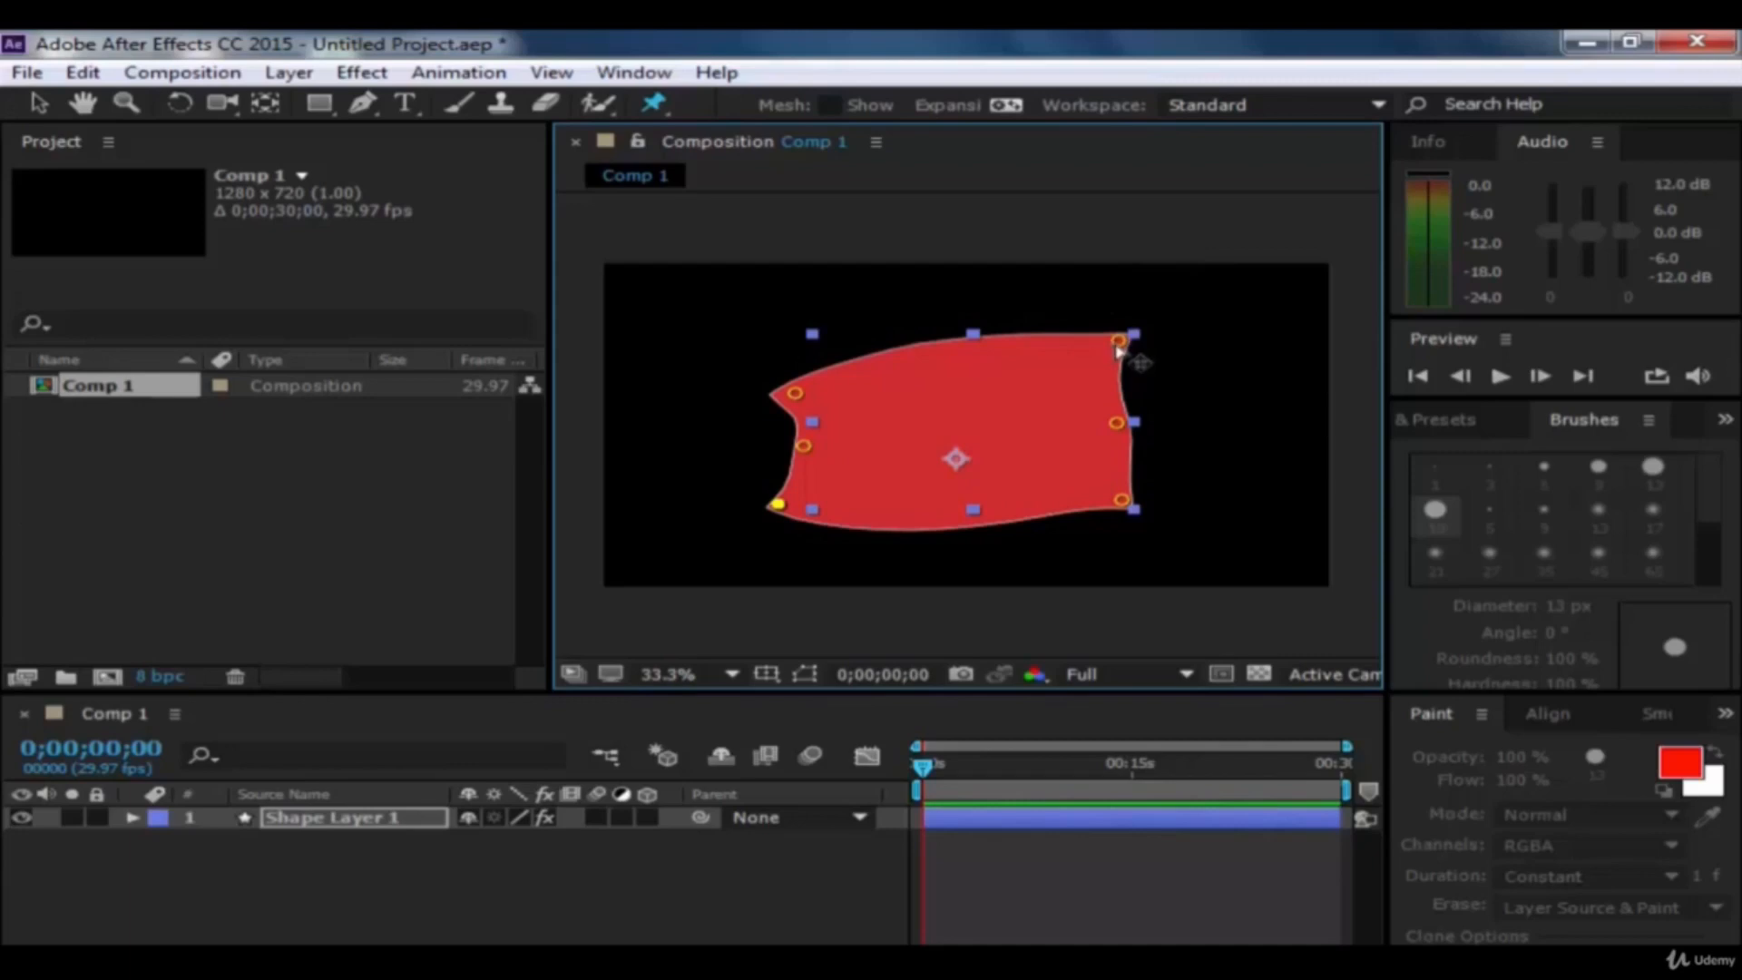
Step: Pull the three right-hand puppet pins inward, the middle one furthest, and move the left-middle pin slightly outward
{"action": "left_click_drag", "start_coordinate": [1119, 343], "coordinate": [1059, 362]}
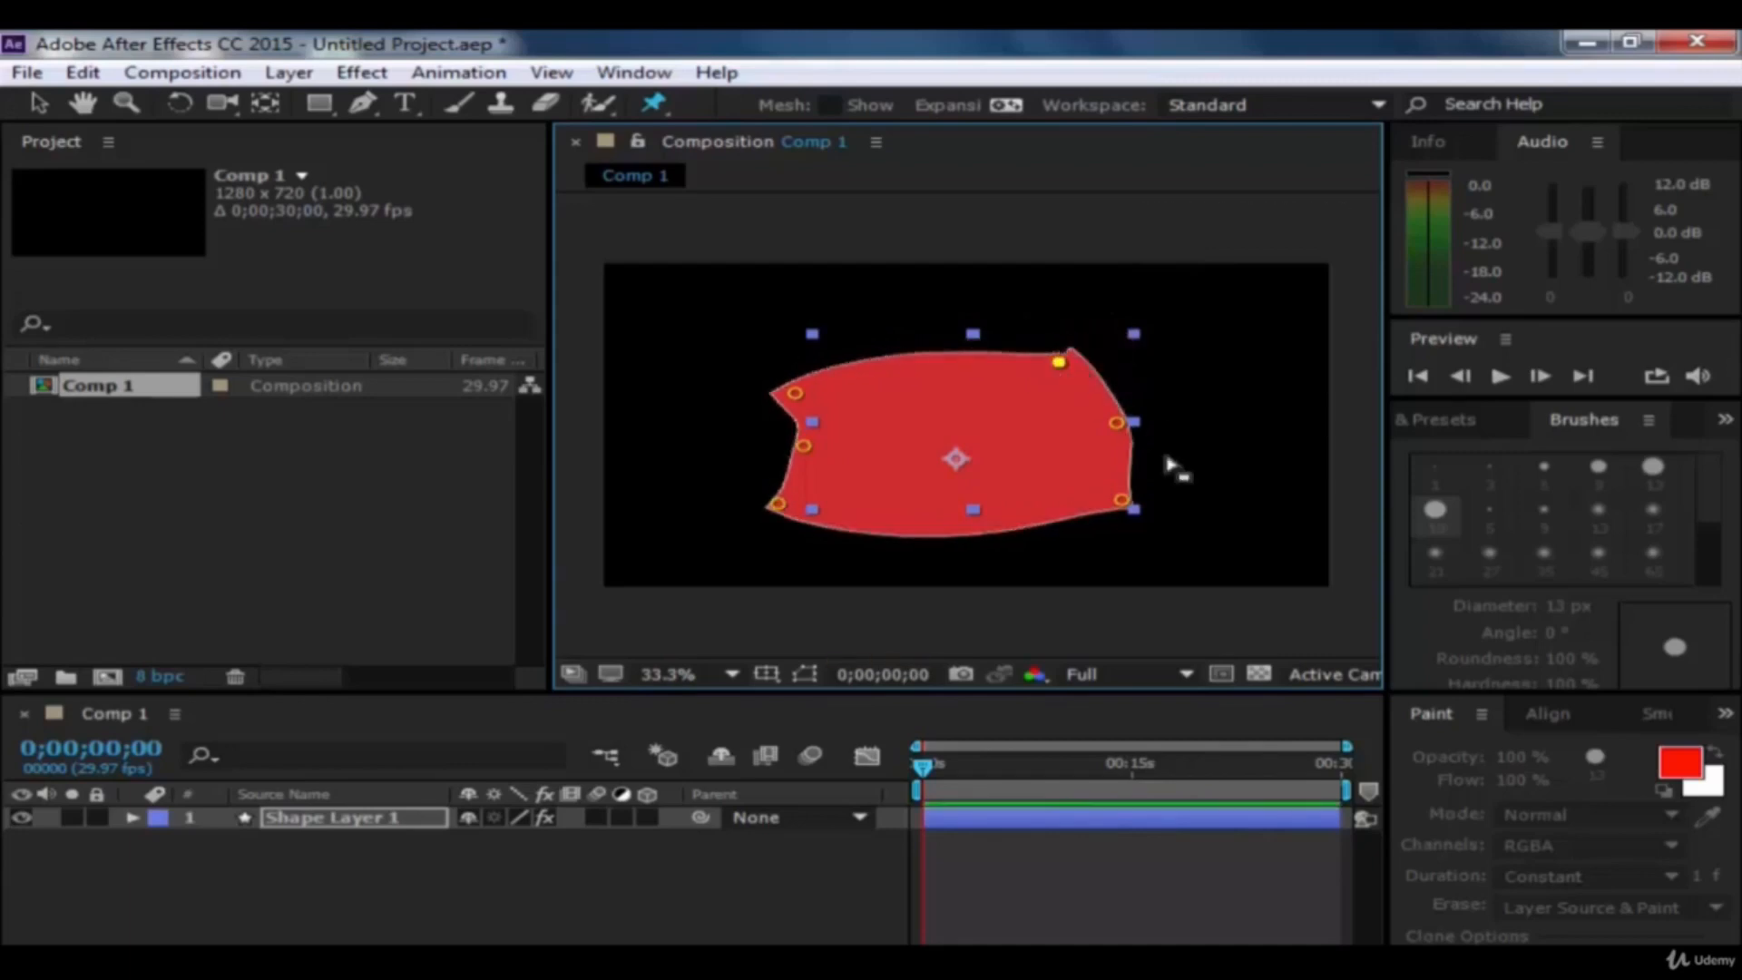
{"action": "left_click_drag", "start_coordinate": [1117, 423], "coordinate": [1076, 431]}
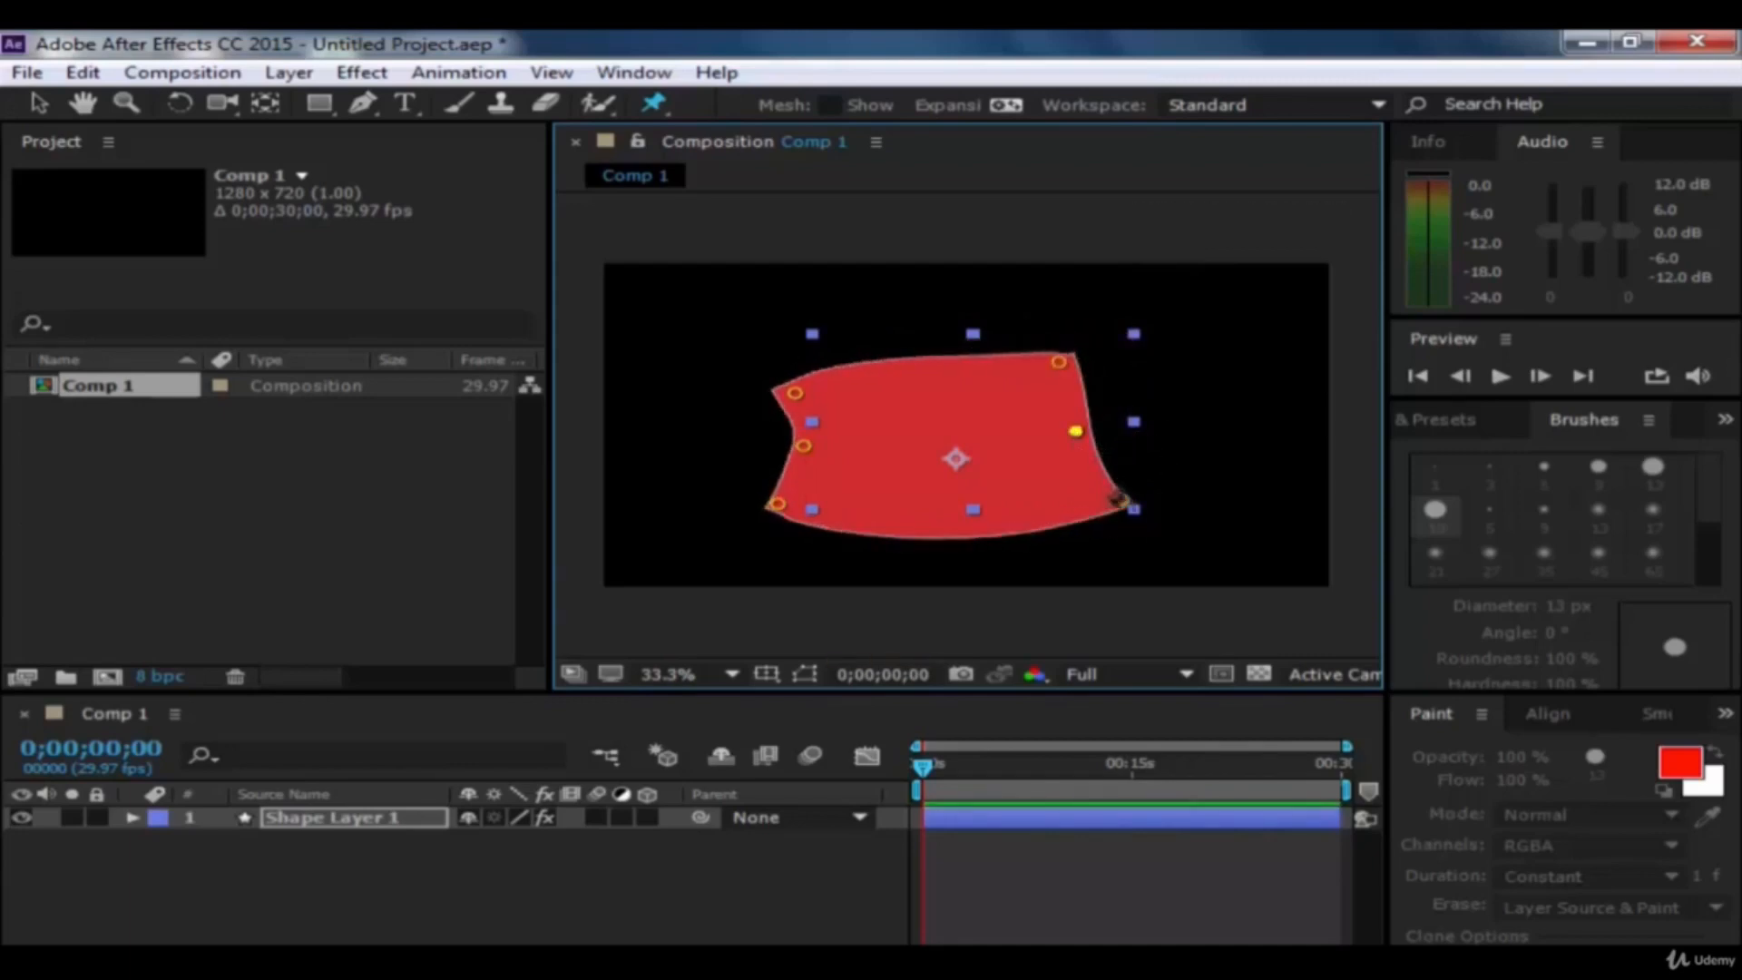
{"action": "left_click_drag", "start_coordinate": [1119, 498], "coordinate": [1060, 494]}
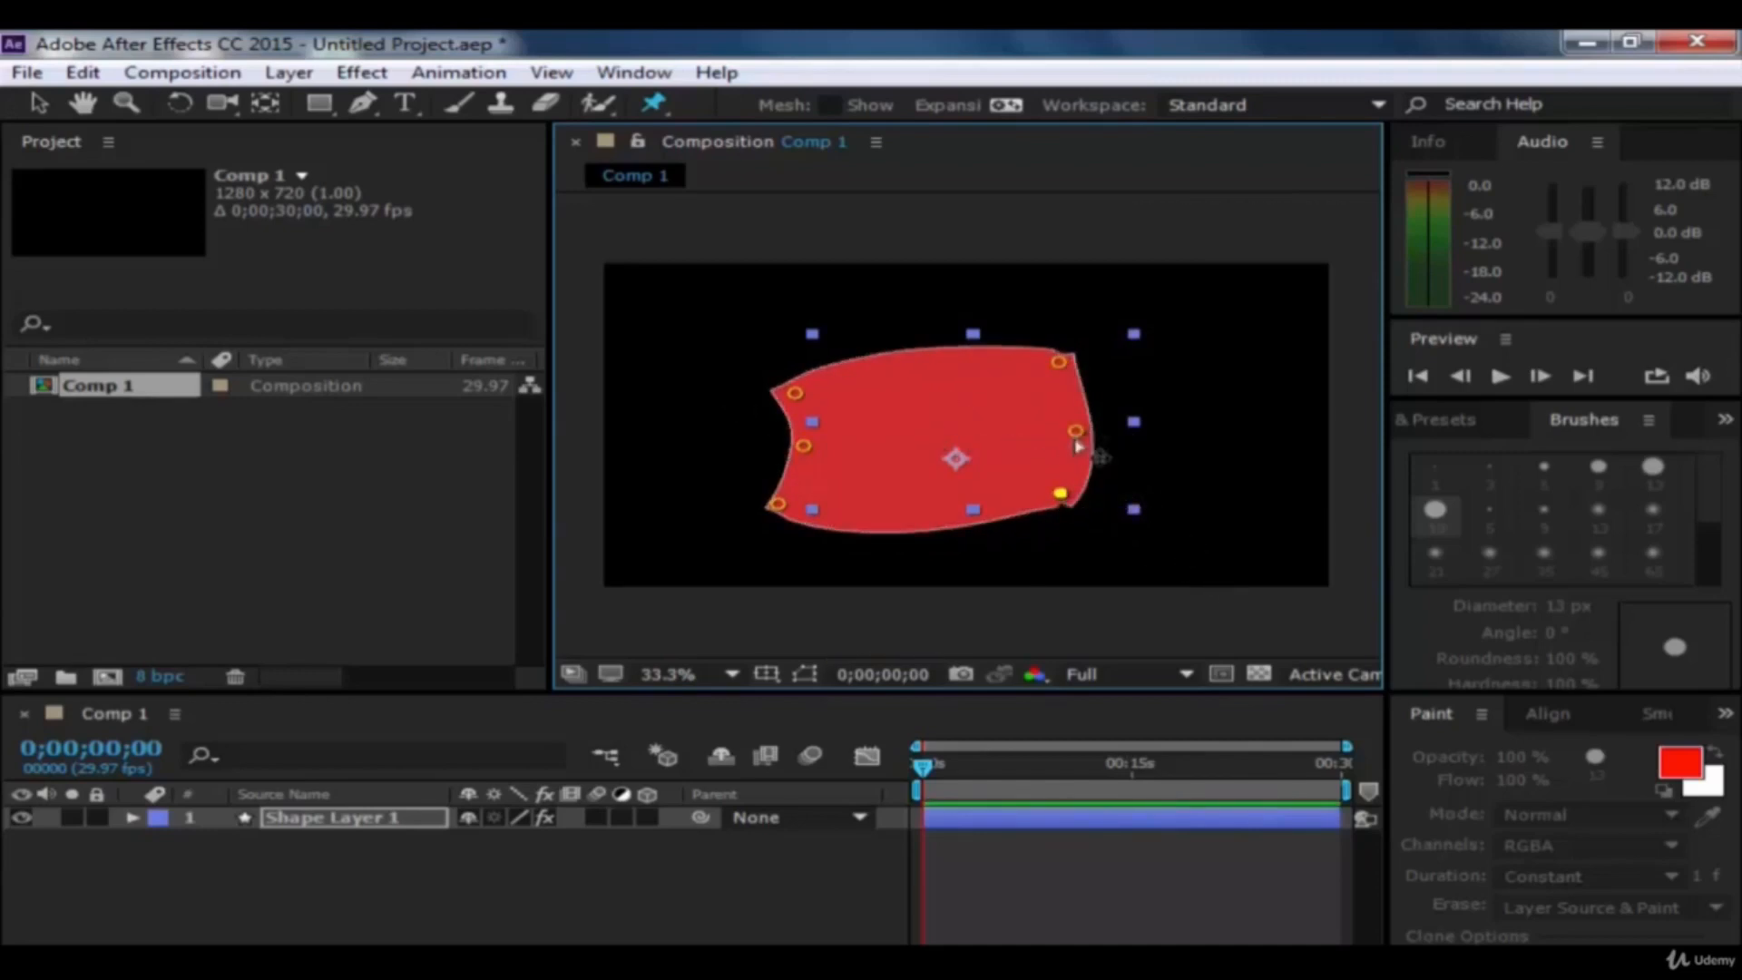
{"action": "left_click_drag", "start_coordinate": [1076, 432], "coordinate": [1038, 428]}
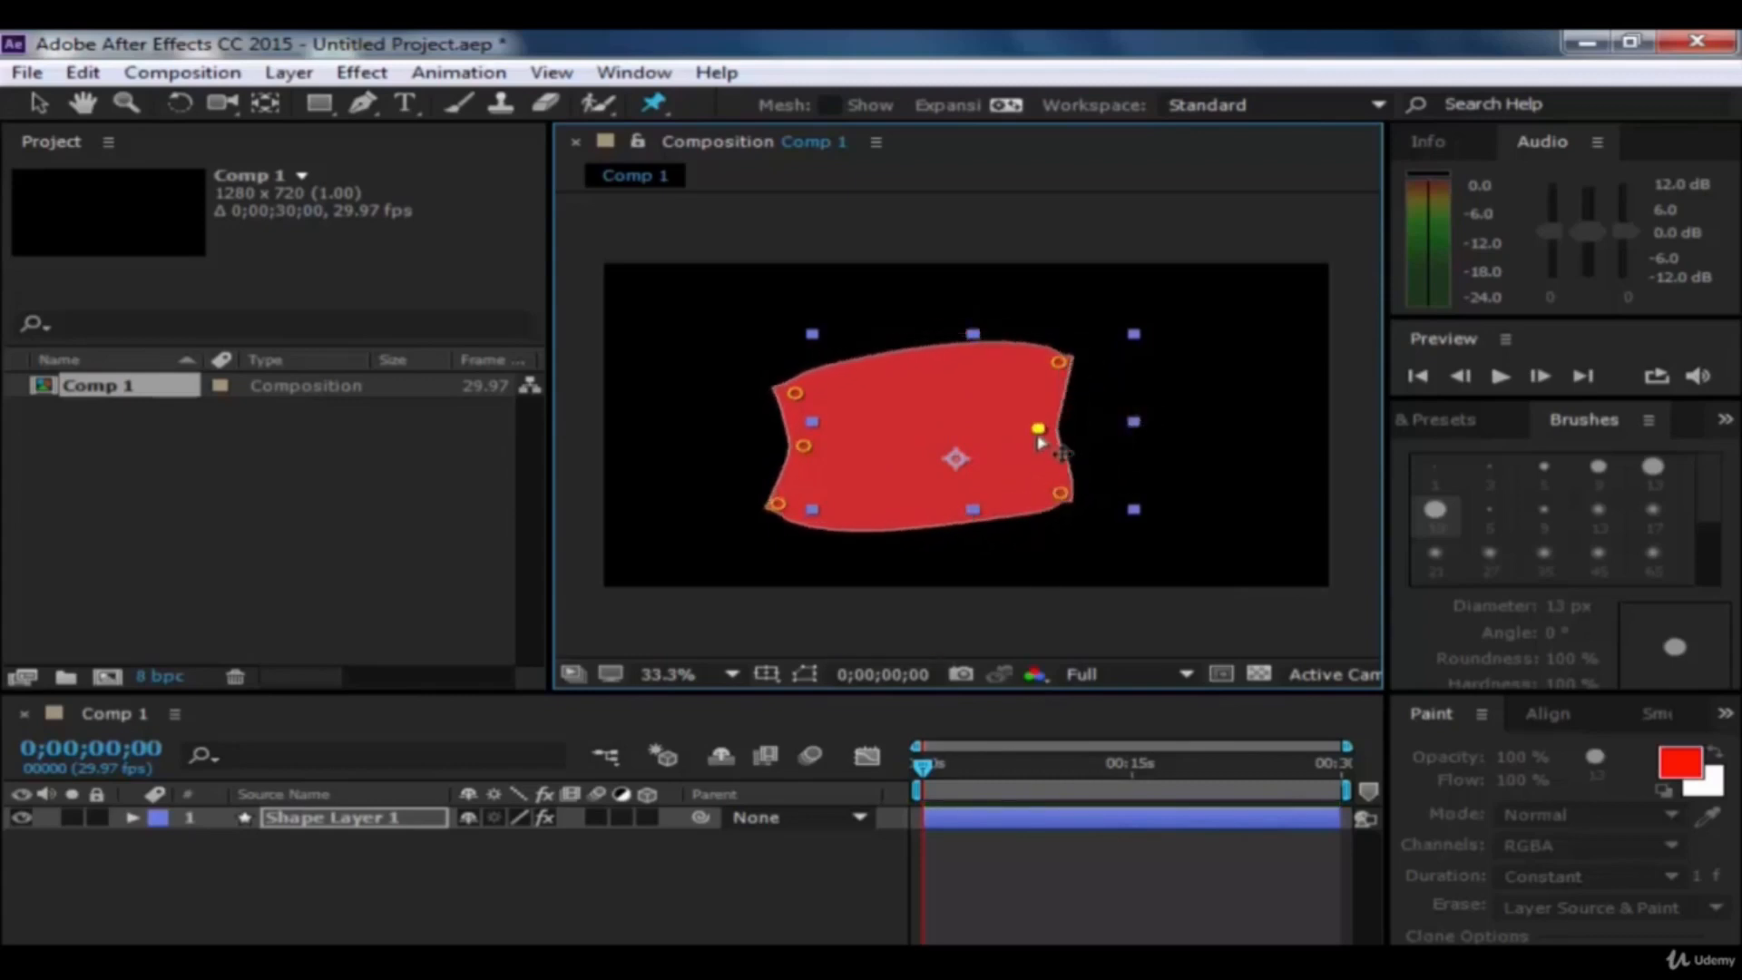
{"action": "mouse_move", "coordinate": [810, 454]}
{"action": "left_mouse_down"}
{"action": "mouse_move", "coordinate": [835, 458]}
{"action": "mouse_move", "coordinate": [791, 450]}
{"action": "left_mouse_up"}
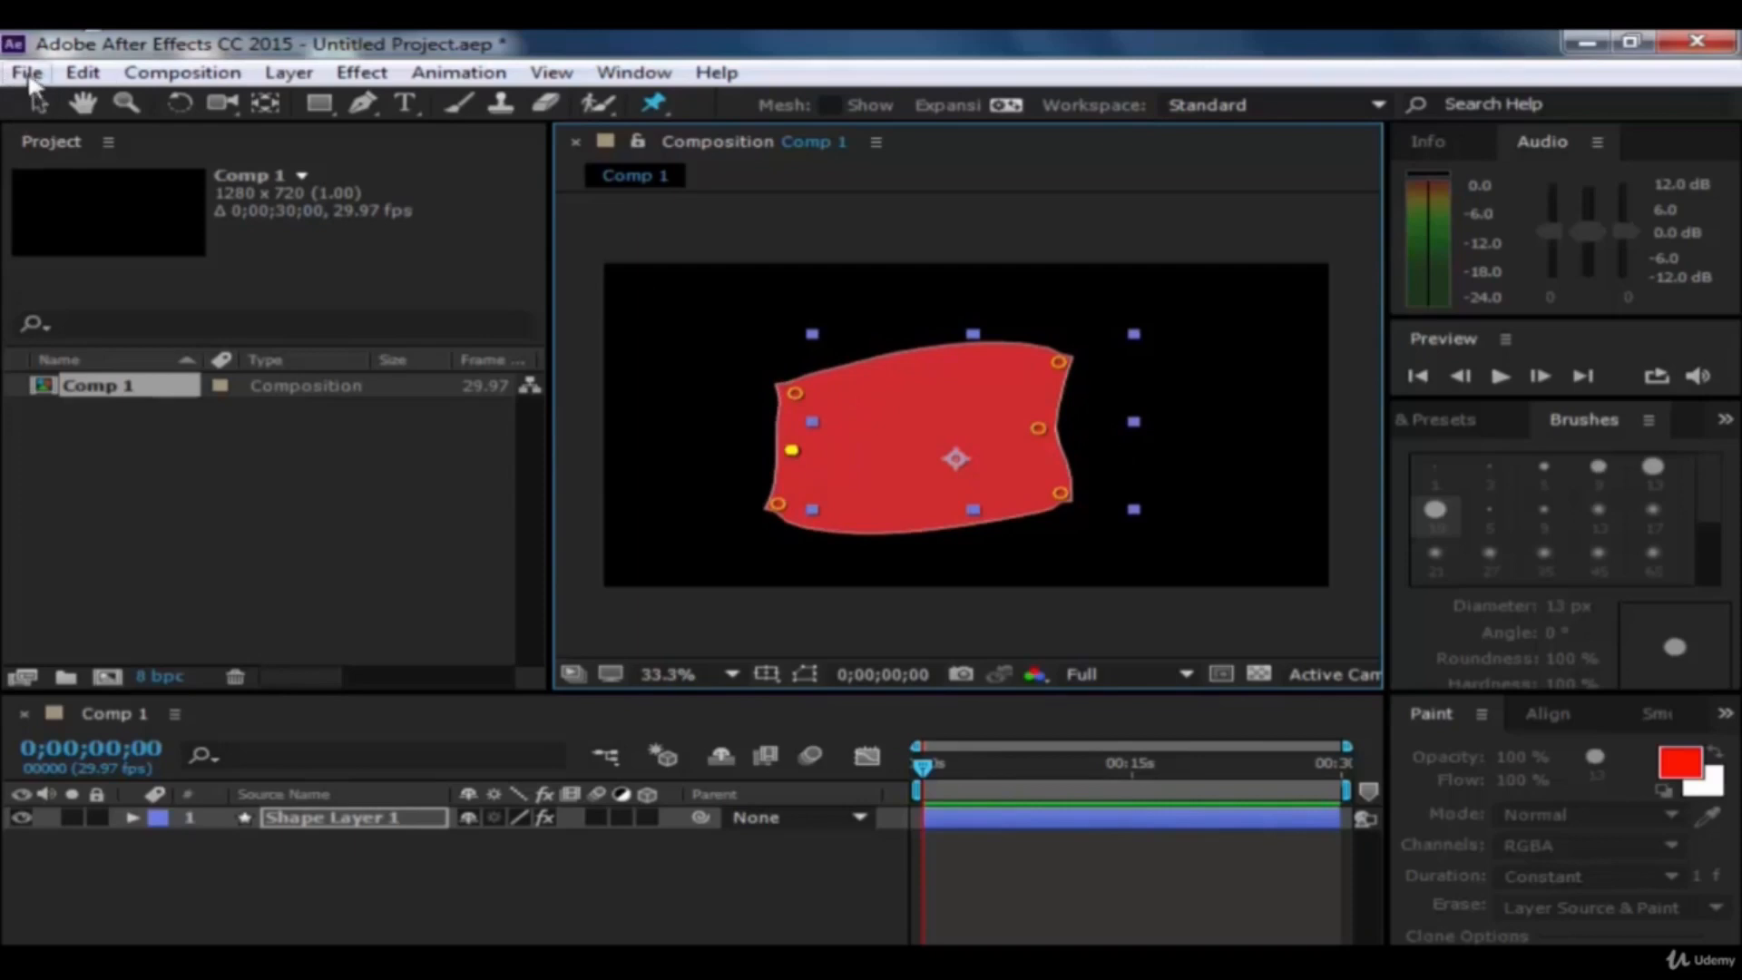
{"action": "left_click", "coordinate": [27, 72]}
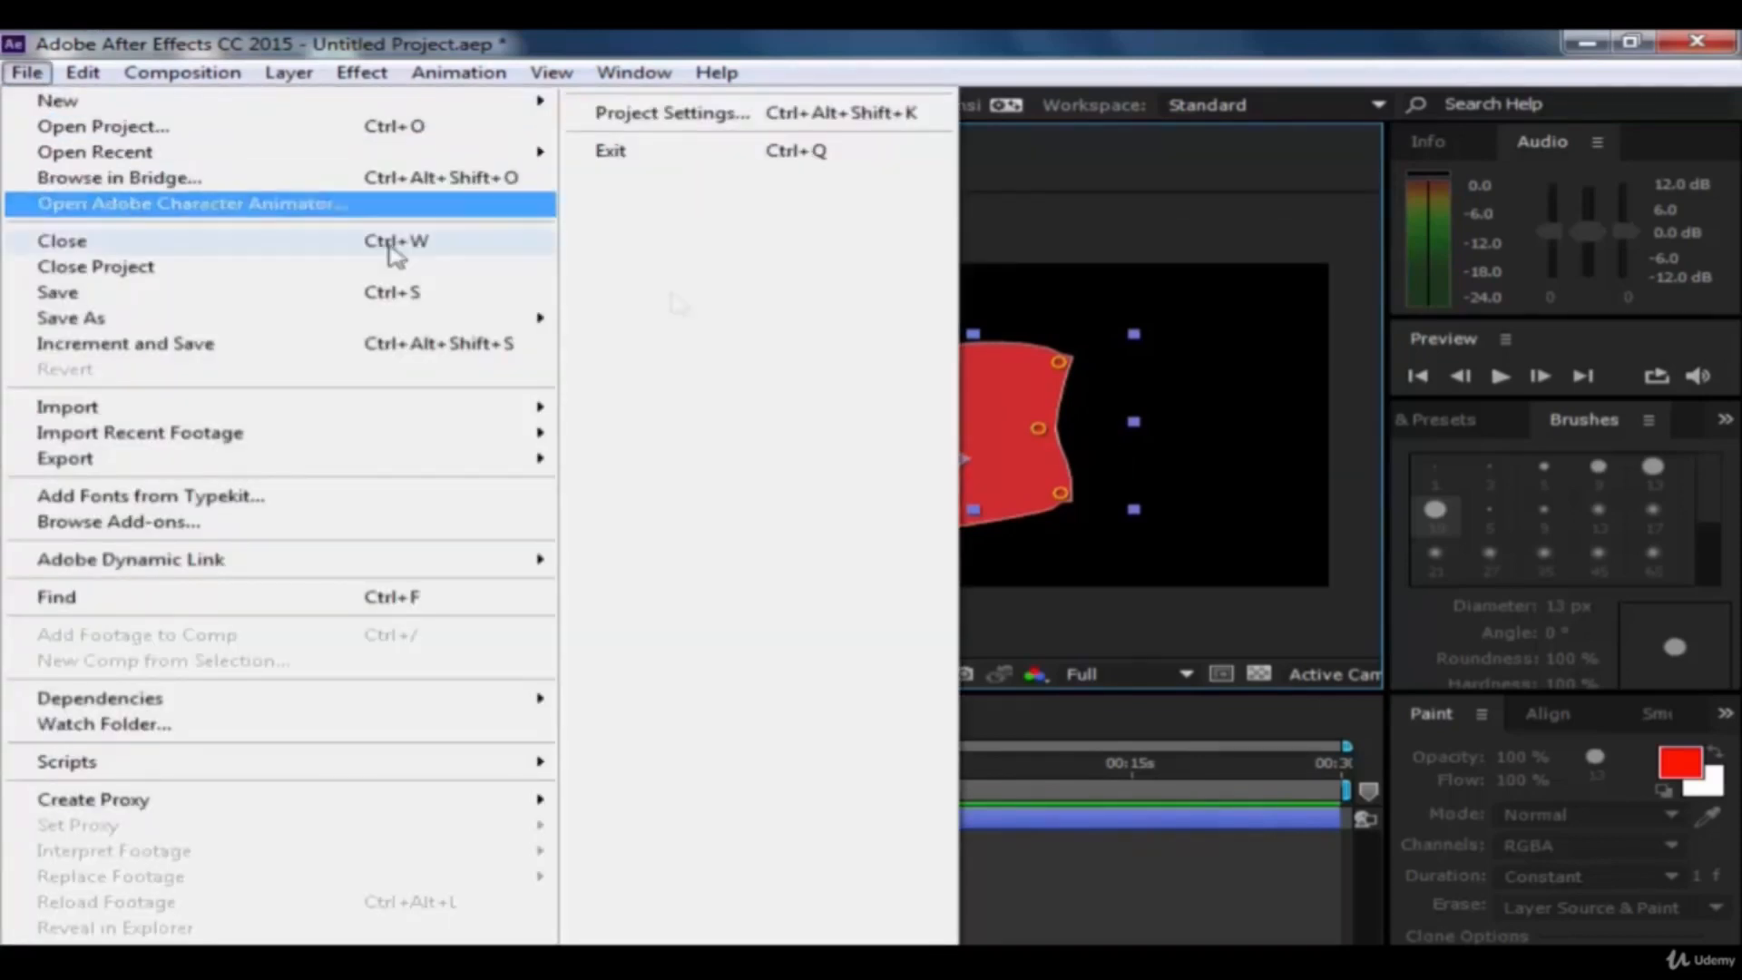
{"action": "left_click", "coordinate": [1098, 617]}
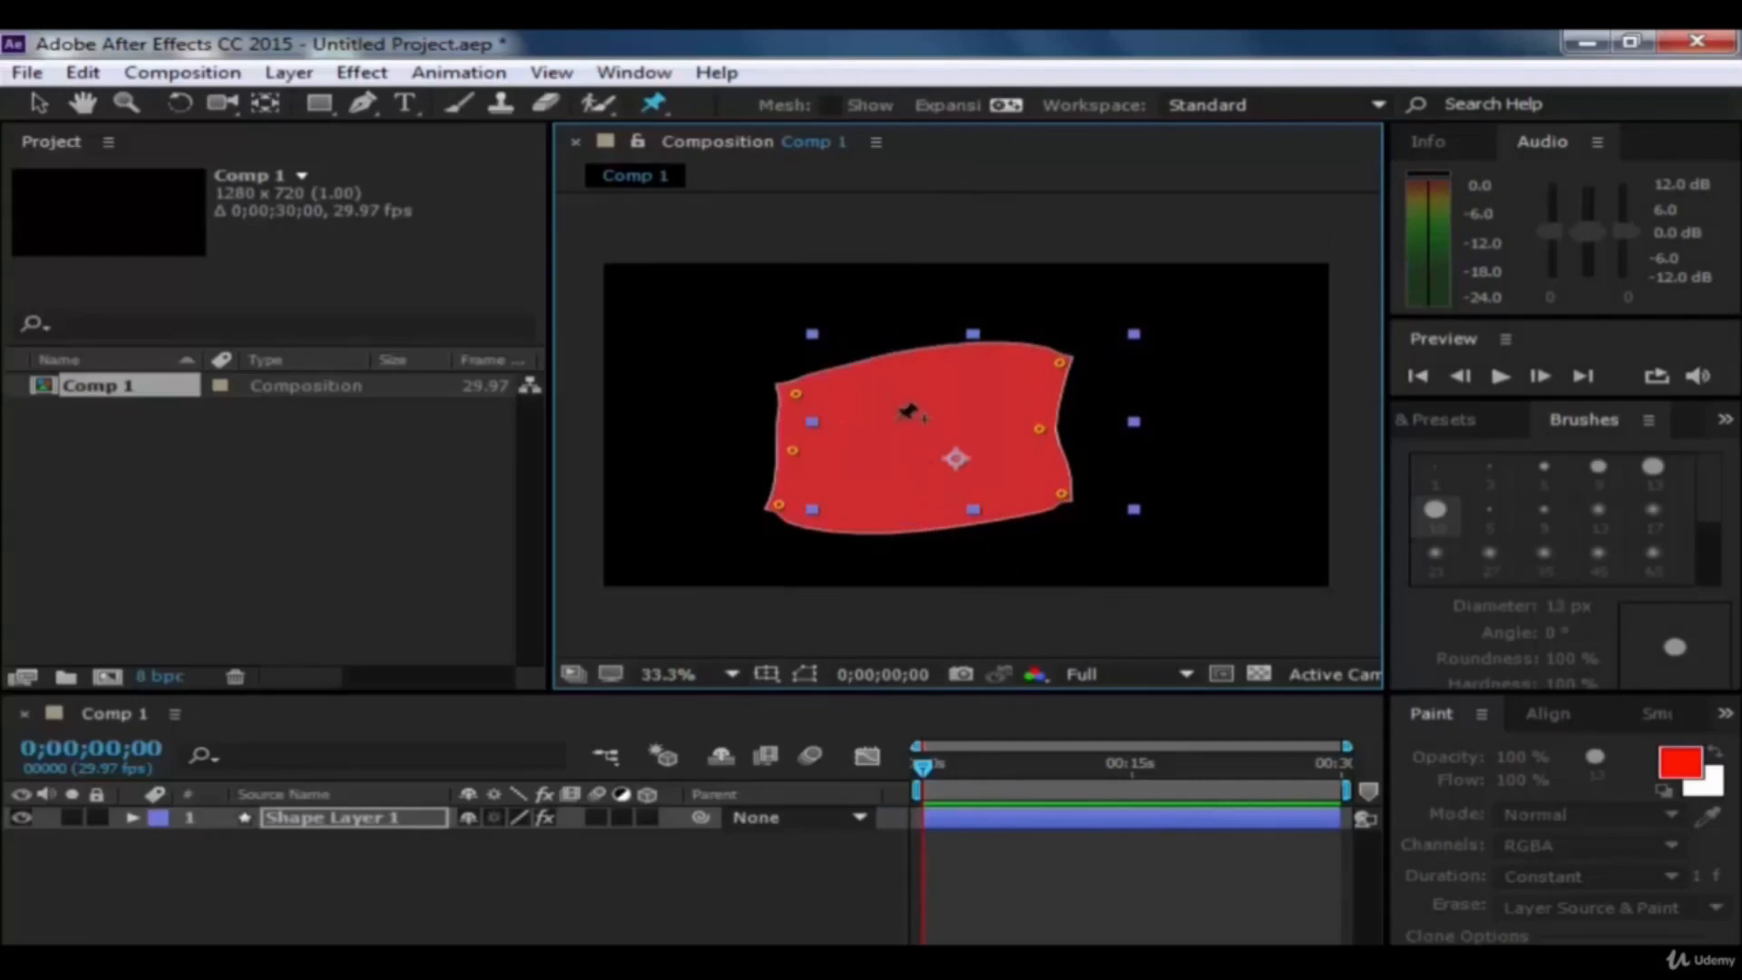
Step: Add a puppet pin near the middle of the shape's top edge, and pull the upper-right pin up and the right-middle pin outward
{"action": "left_click", "coordinate": [921, 376]}
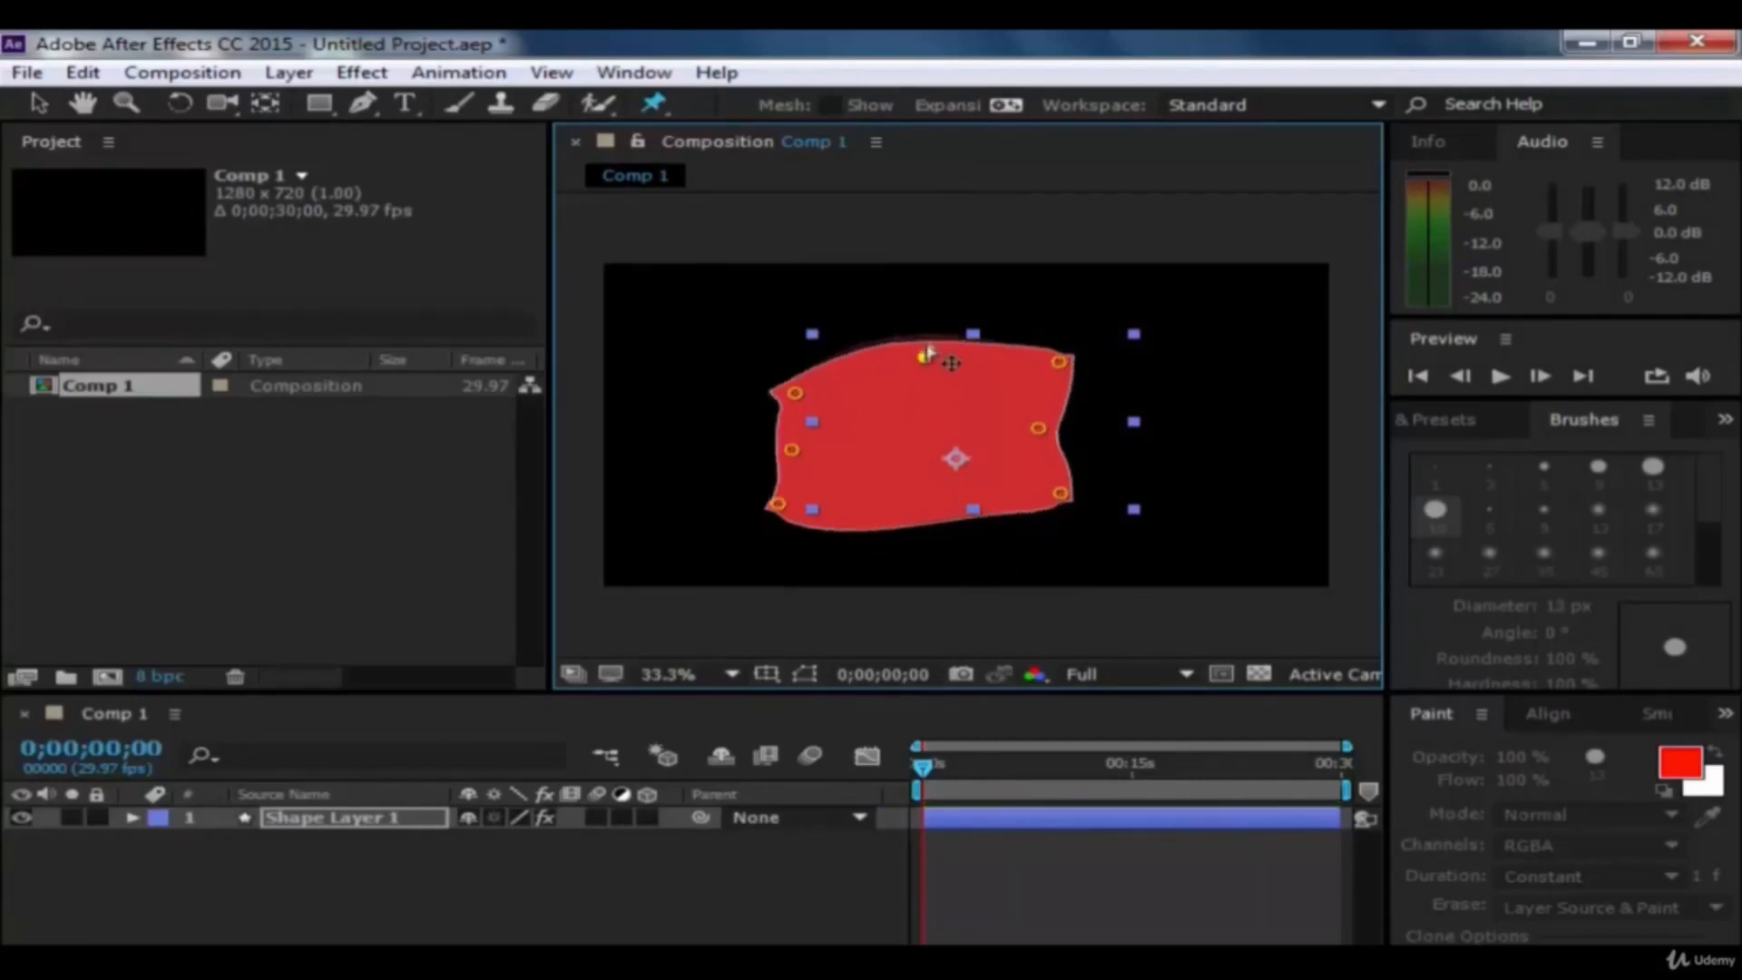
{"action": "left_click_drag", "start_coordinate": [923, 405], "coordinate": [1041, 325]}
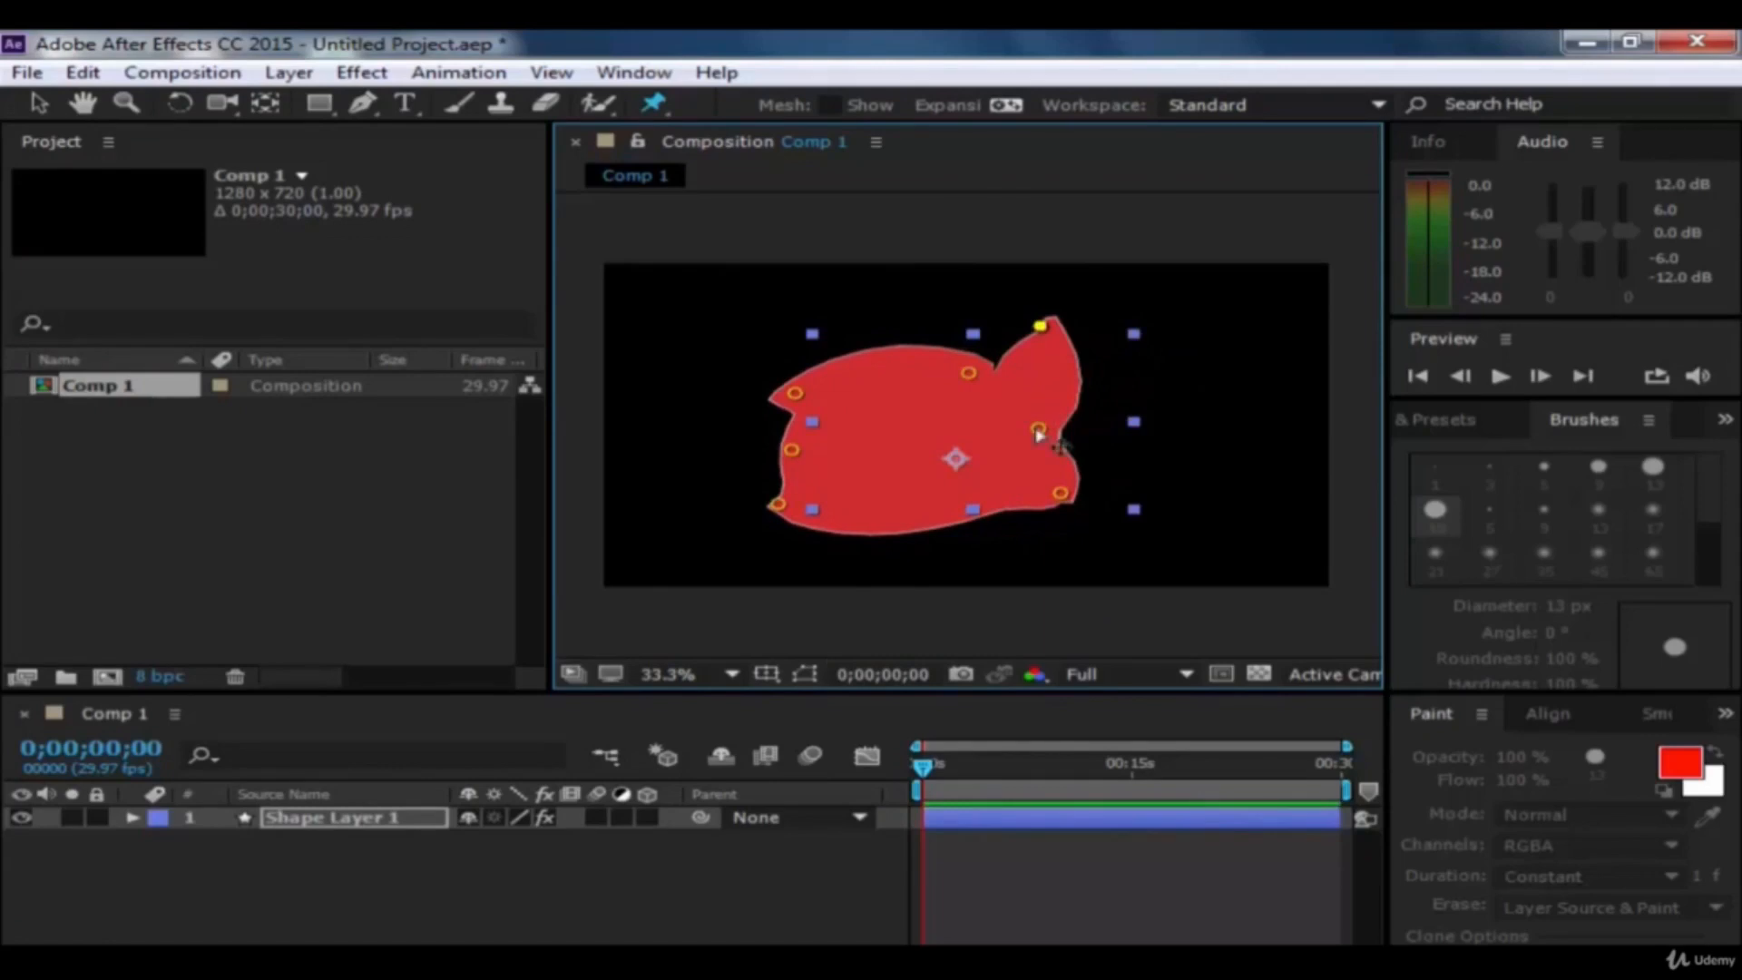
{"action": "mouse_move", "coordinate": [1040, 429]}
{"action": "left_mouse_down"}
{"action": "mouse_move", "coordinate": [1105, 424]}
{"action": "mouse_move", "coordinate": [1056, 443]}
{"action": "left_mouse_up"}
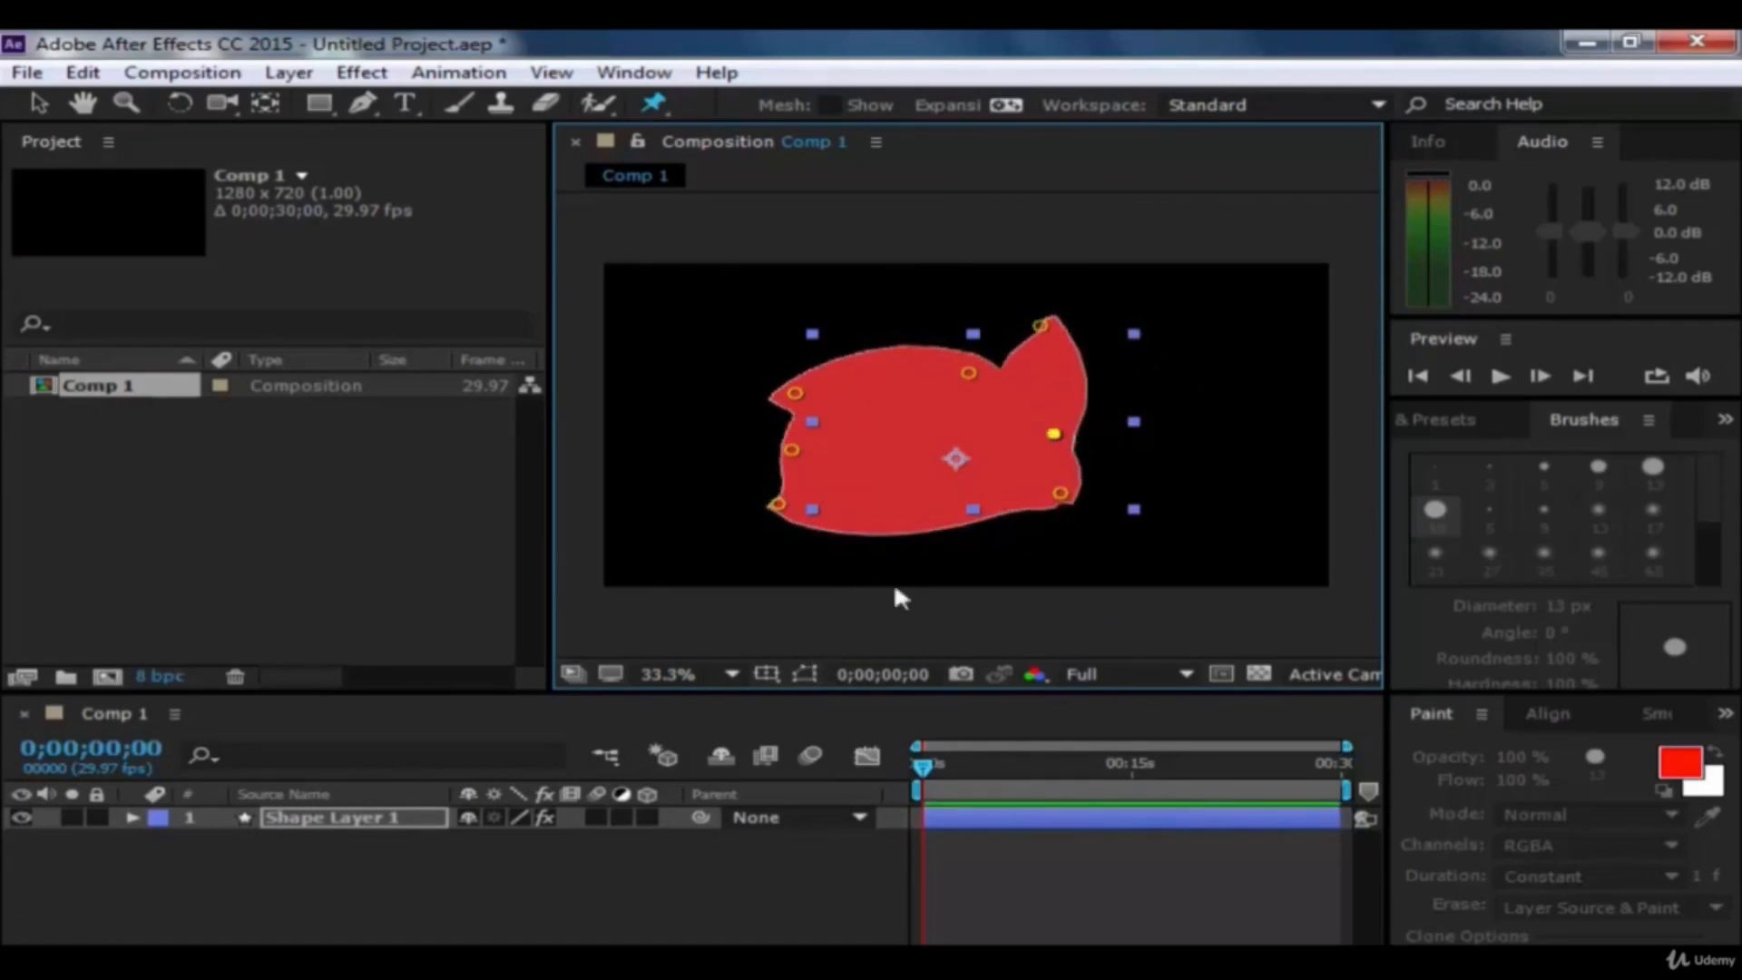
Step: Undo all puppet pin moves and placements on the rectangle
{"action": "key", "text": "ctrl+z"}
{"action": "key", "text": "ctrl+z"}
{"action": "key", "text": "ctrl+z"}
{"action": "key", "text": "ctrl+z"}
{"action": "key", "text": "ctrl+z"}
{"action": "key", "text": "ctrl+z"}
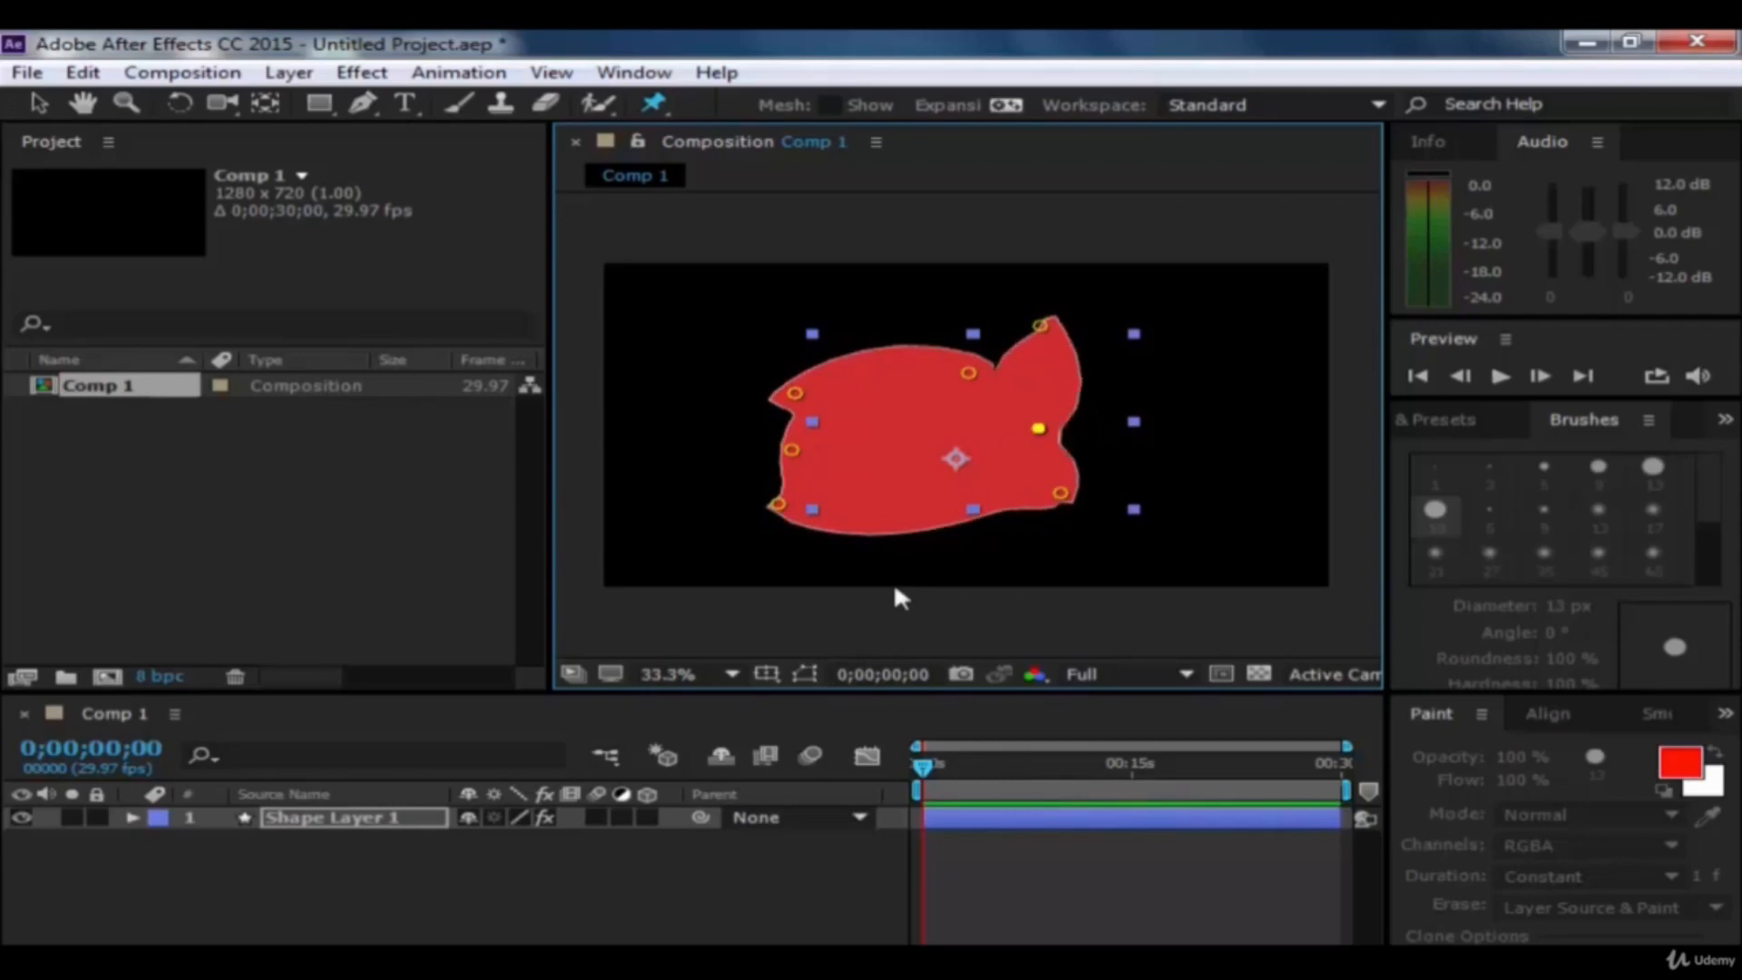
{"action": "key", "text": "ctrl+z"}
{"action": "key", "text": "ctrl+z"}
{"action": "key", "text": "ctrl+z"}
{"action": "key", "text": "ctrl+z"}
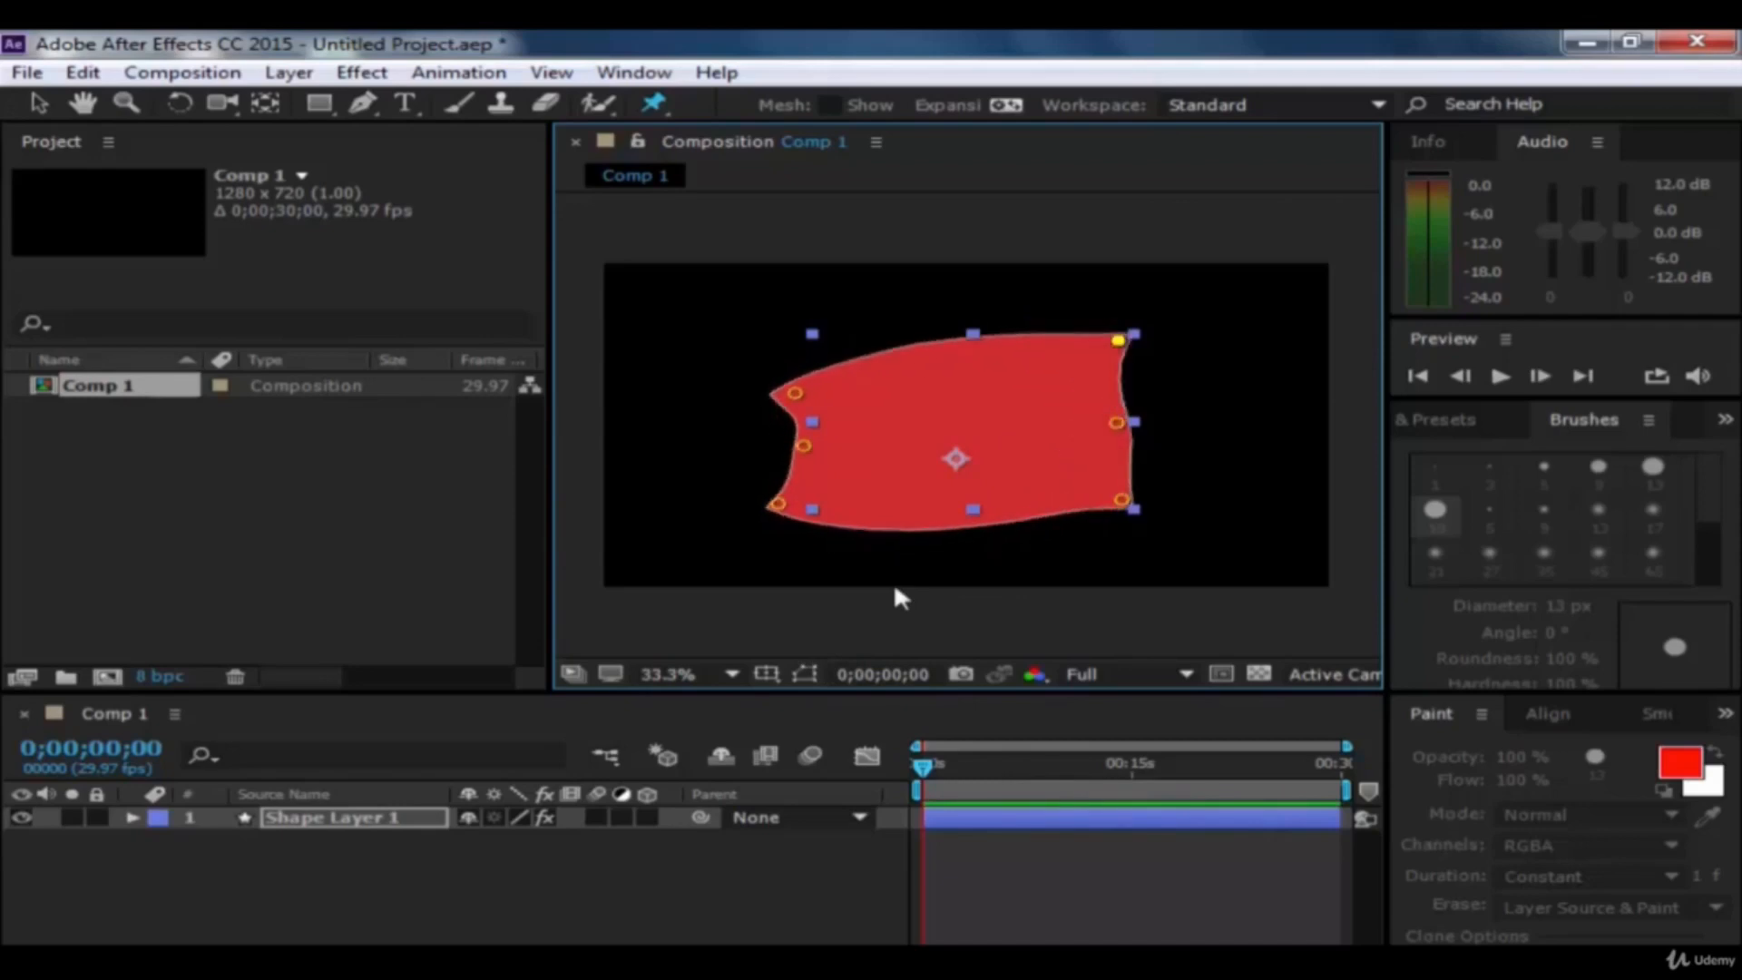
{"action": "key", "text": "ctrl+z"}
{"action": "key", "text": "ctrl+z"}
{"action": "key", "text": "ctrl+z"}
{"action": "key", "text": "ctrl+z"}
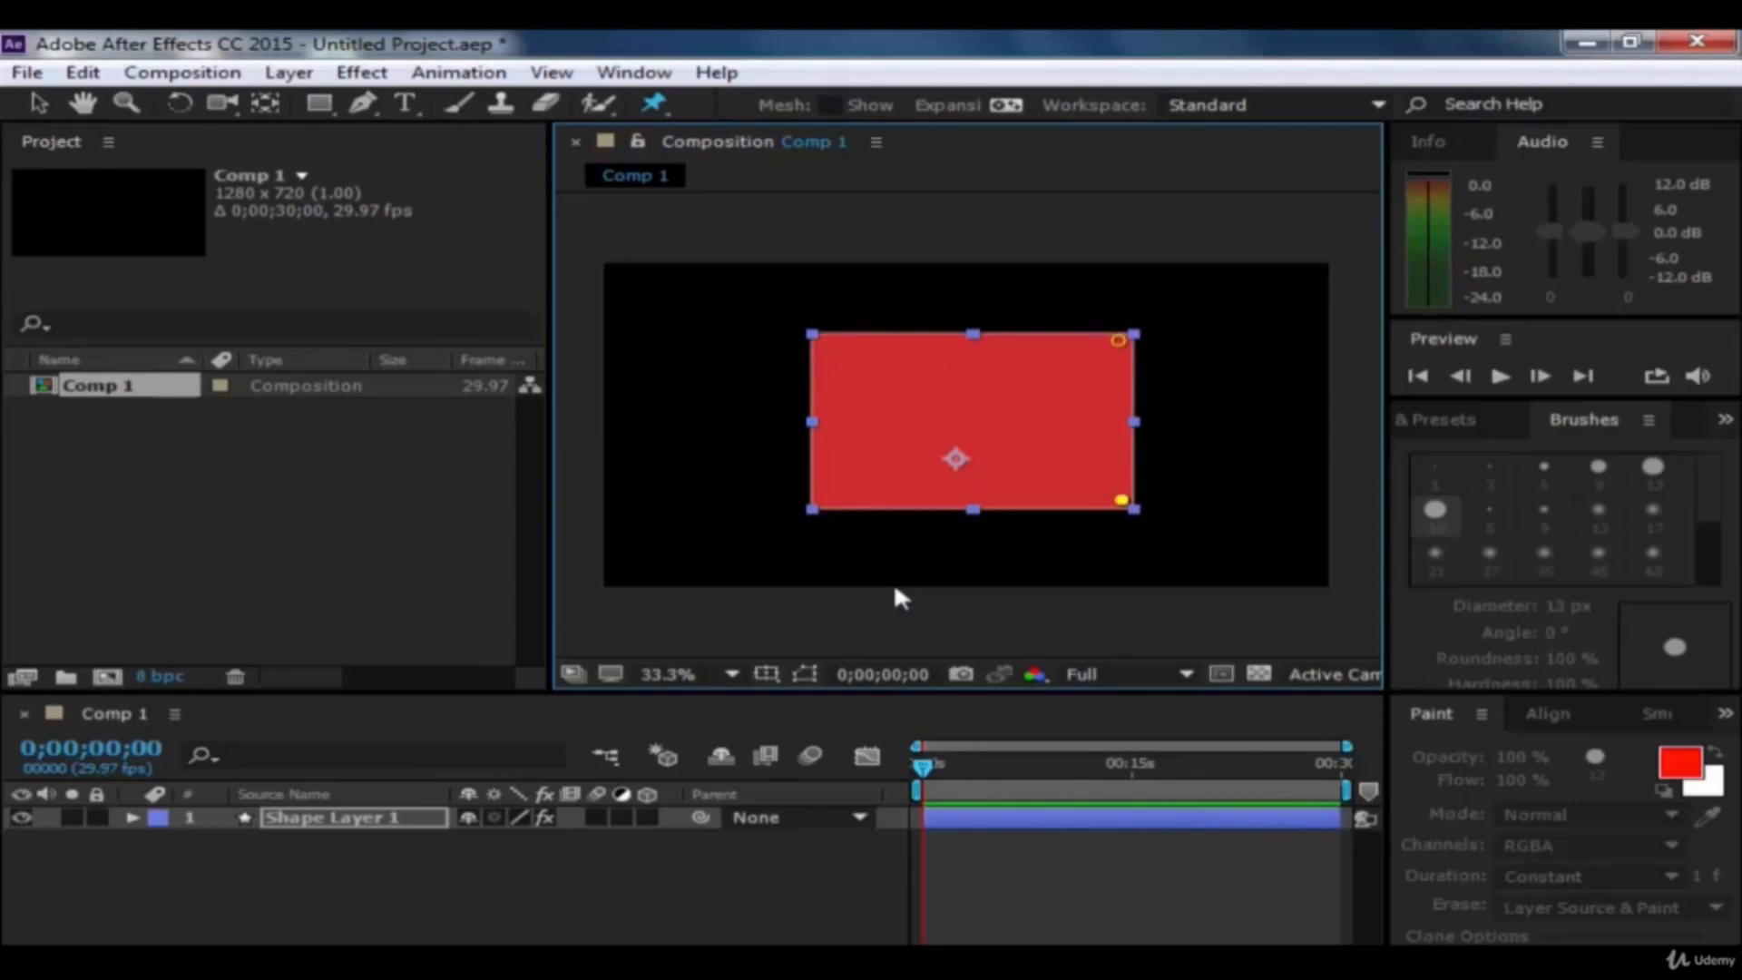
{"action": "key", "text": "ctrl+z"}
{"action": "key", "text": "ctrl+z"}
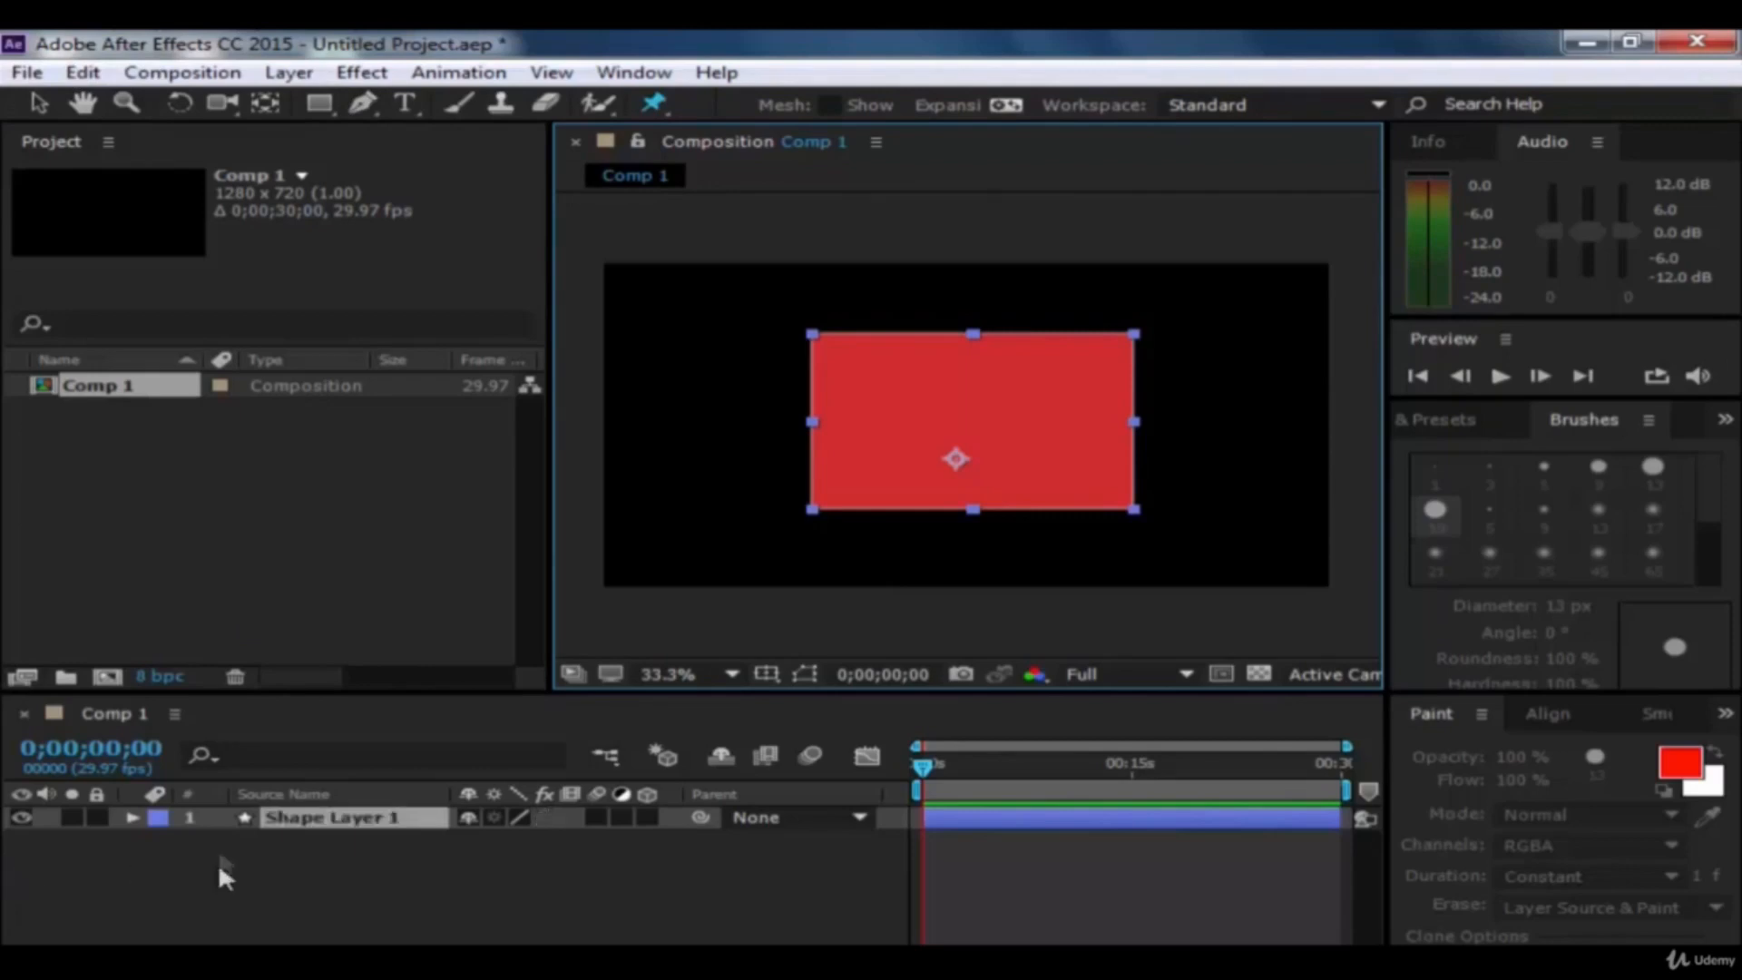
Step: Delete Shape Layer 1 from the composition and switch back to the Selection tool
{"action": "left_click", "coordinate": [292, 817]}
{"action": "key", "text": "Delete"}
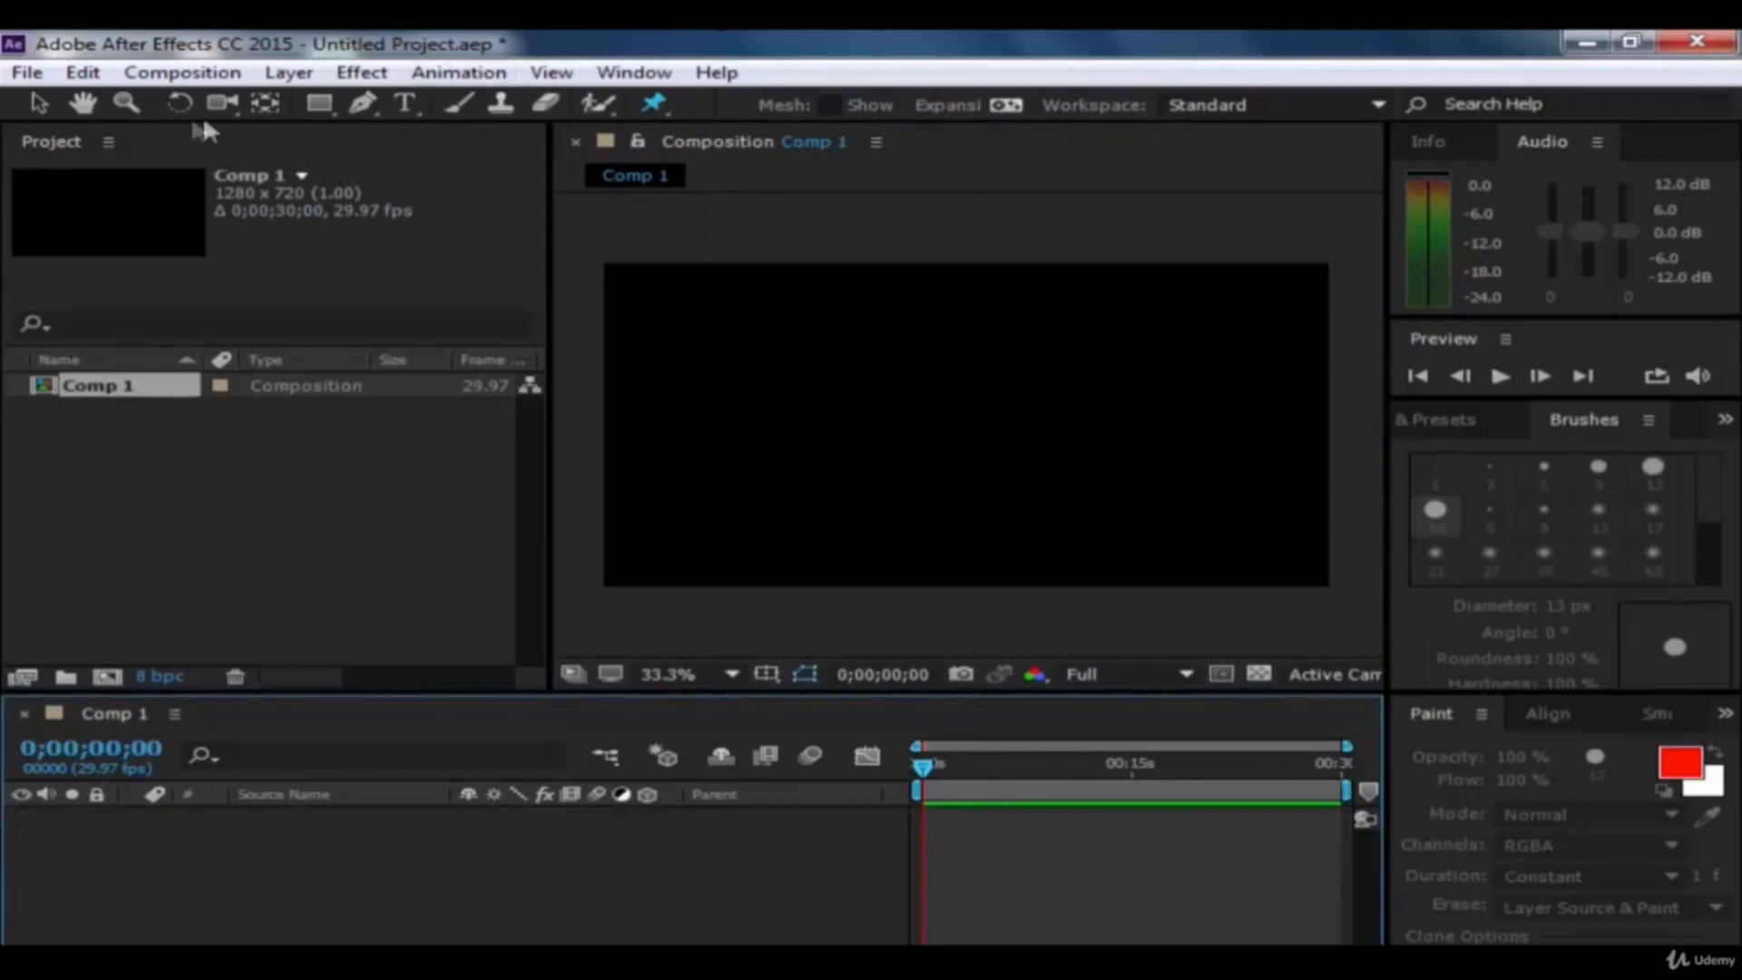
{"action": "left_click", "coordinate": [38, 102]}
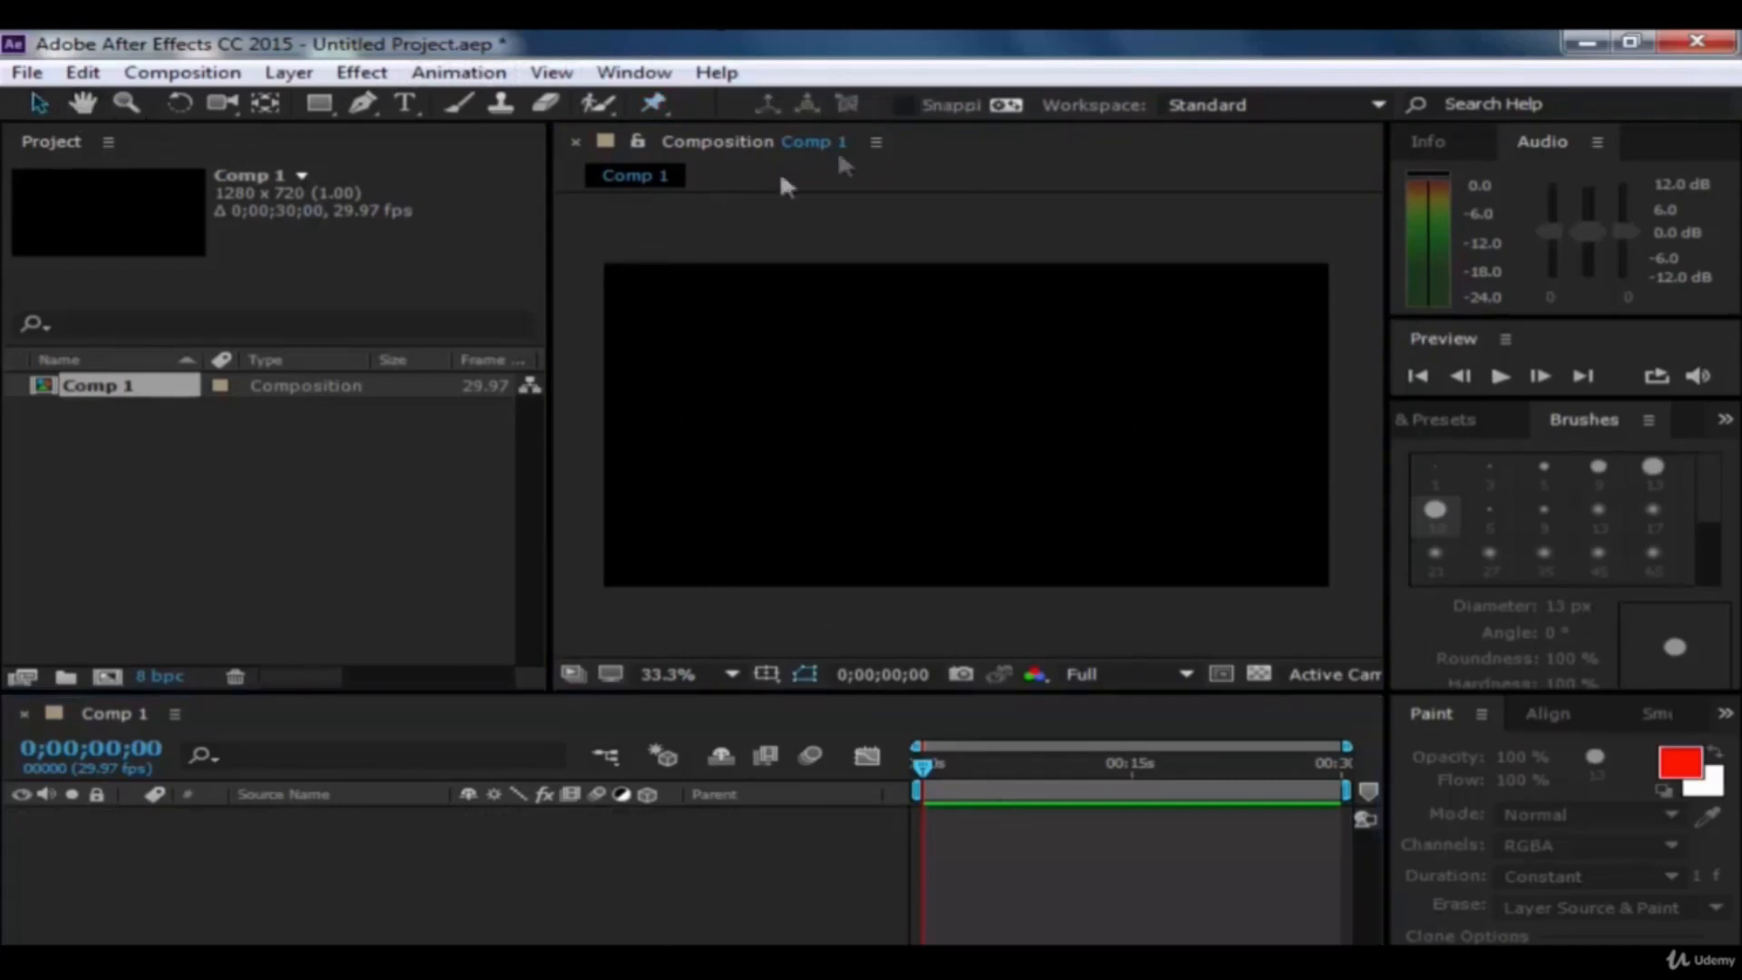
{"action": "left_click", "coordinate": [289, 73]}
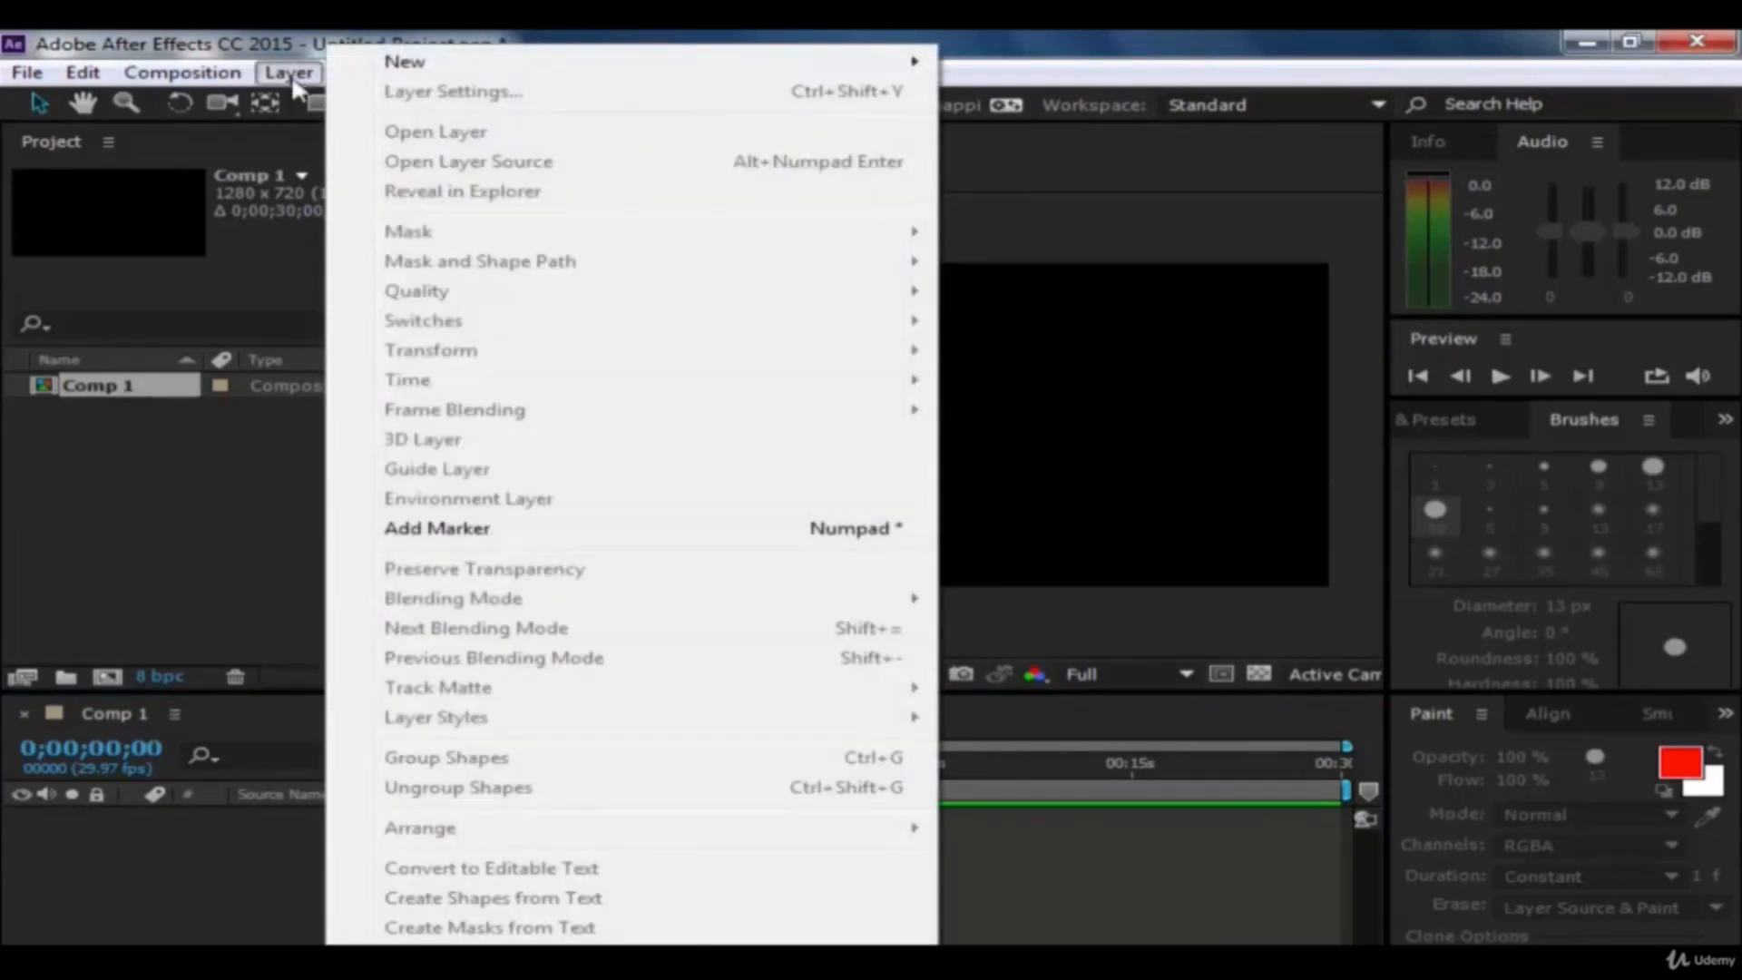
{"action": "mouse_move", "coordinate": [533, 69]}
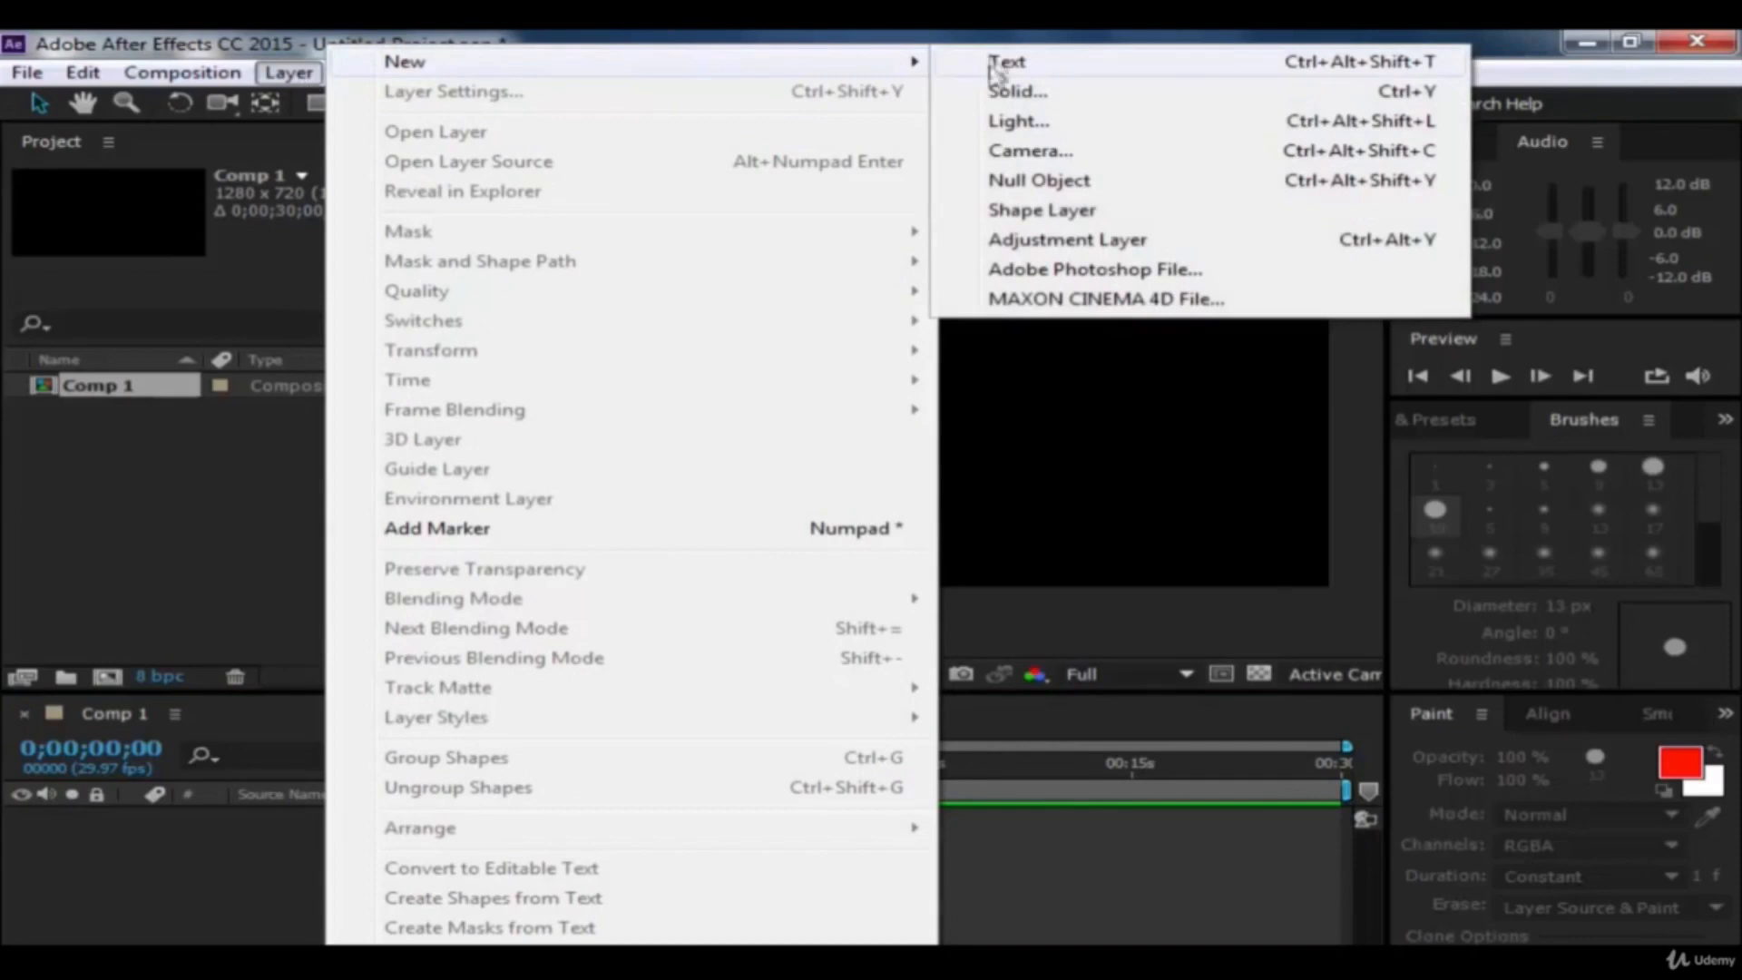
{"action": "left_click", "coordinate": [1012, 637]}
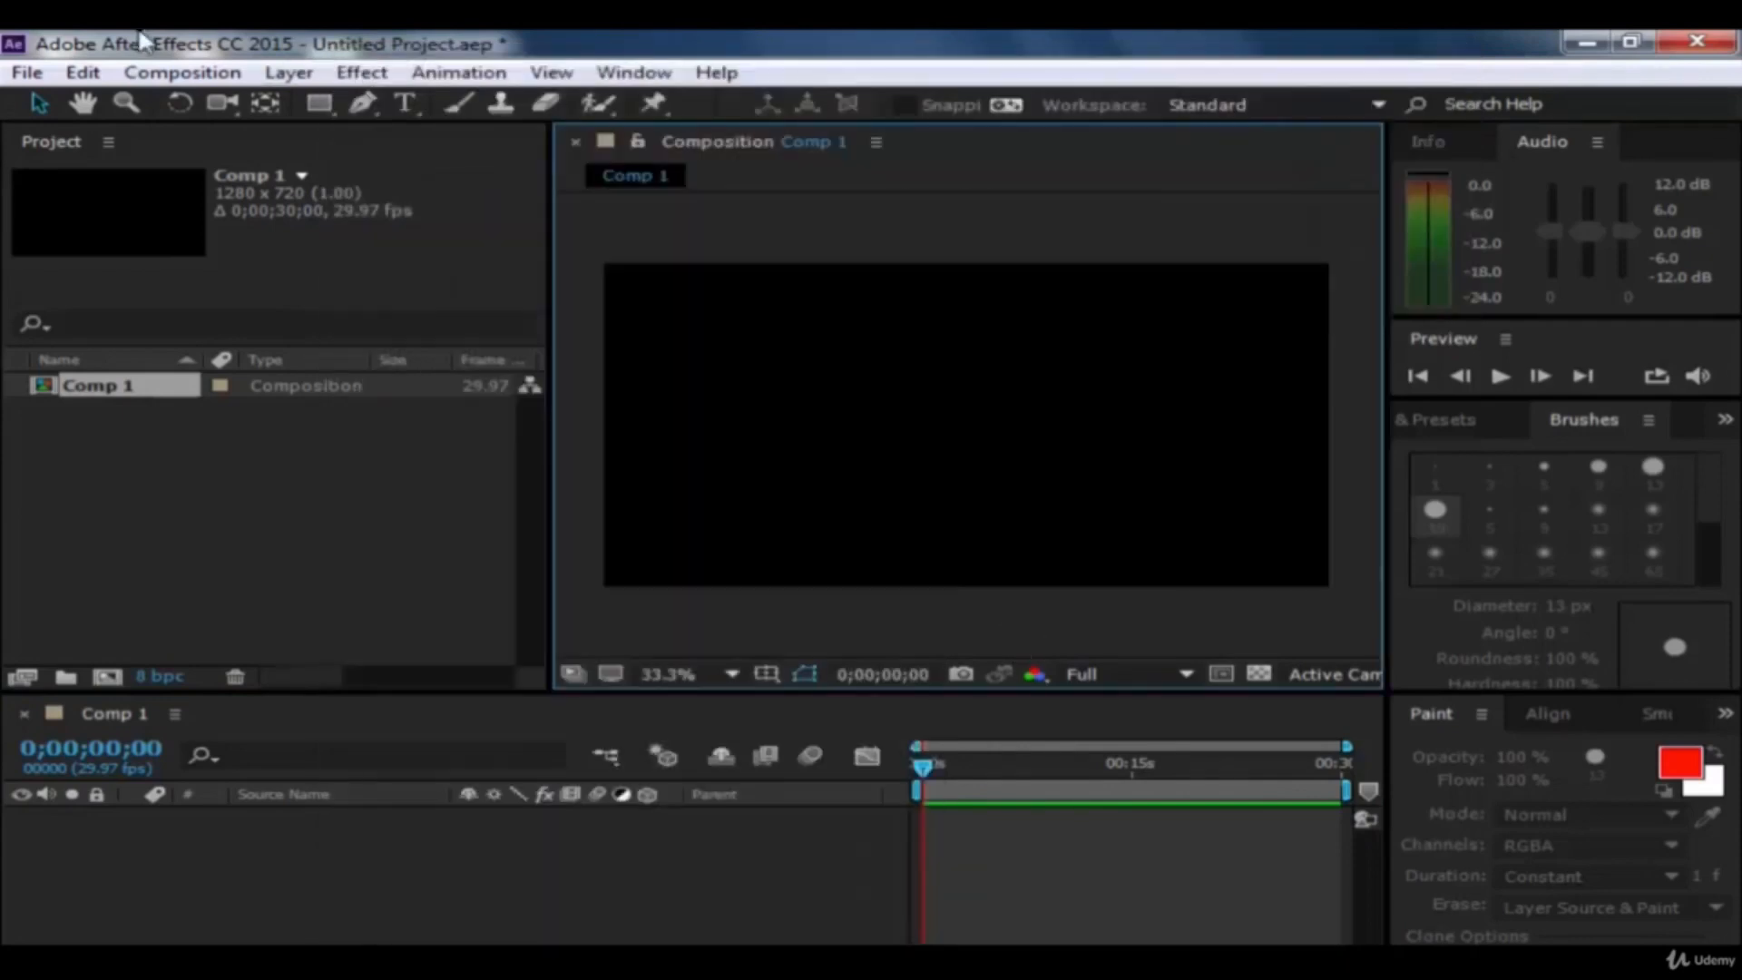
Step: Add a text layer reading "fdgbhbfg" in the upper-left area of the composition
{"action": "left_click", "coordinate": [406, 101]}
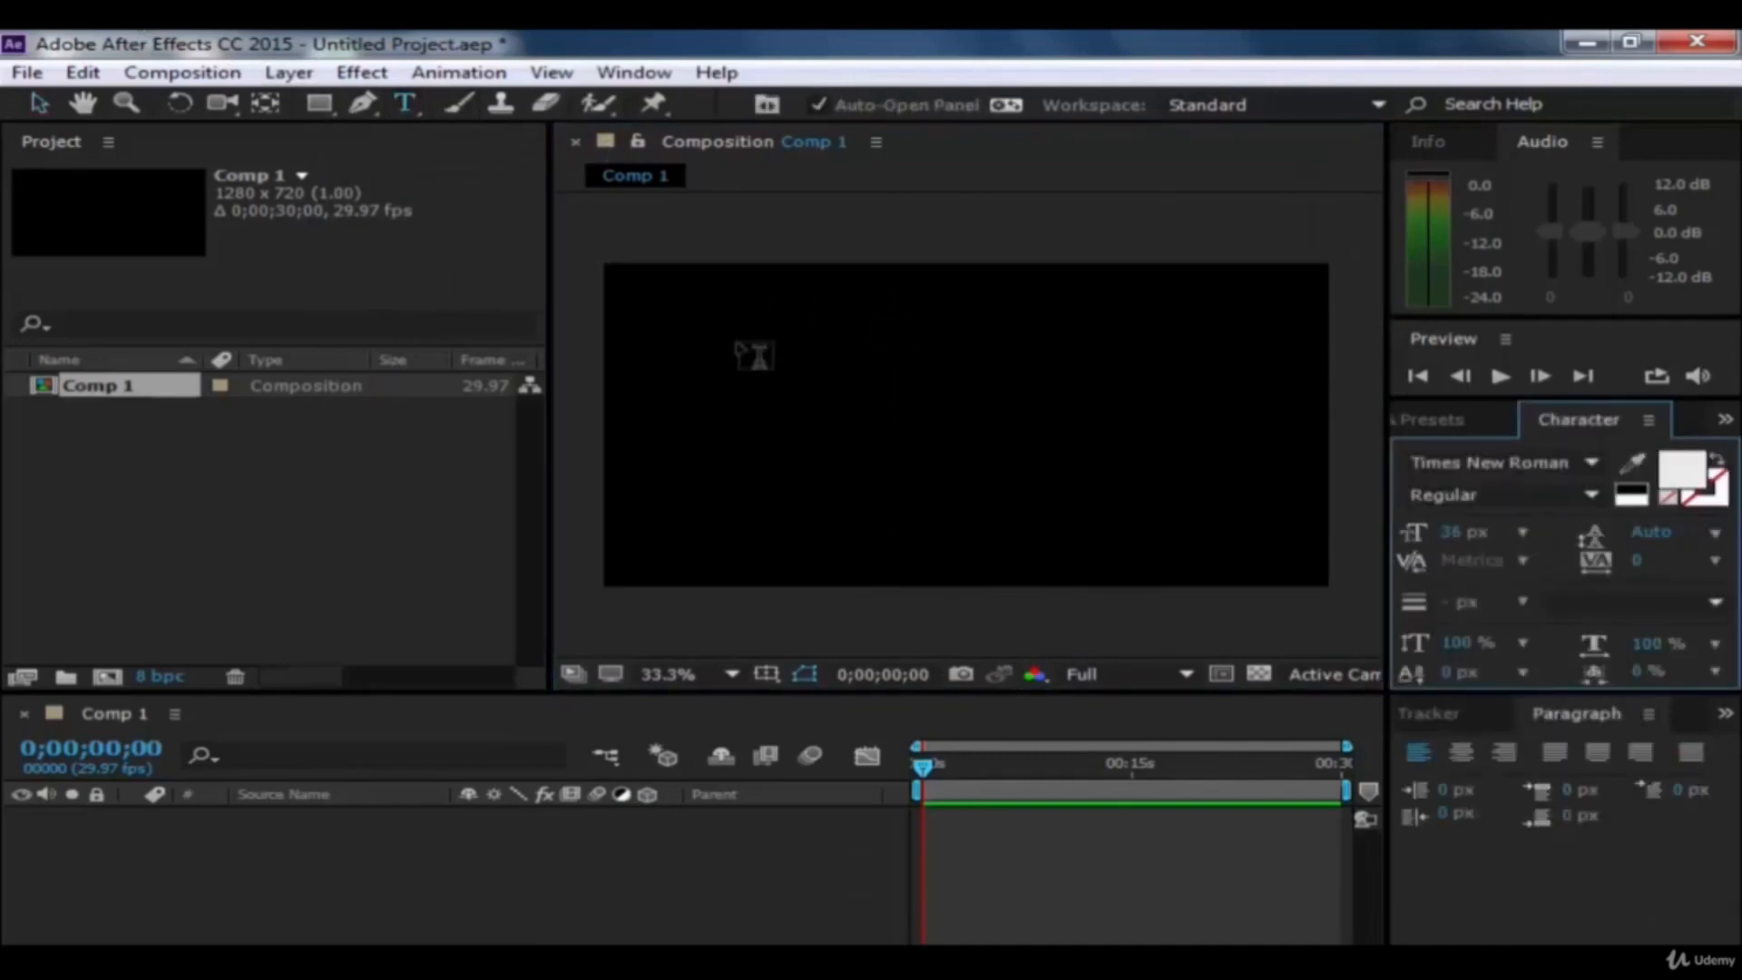
{"action": "left_click", "coordinate": [753, 354]}
{"action": "type", "text": "fdgbhbfg"}
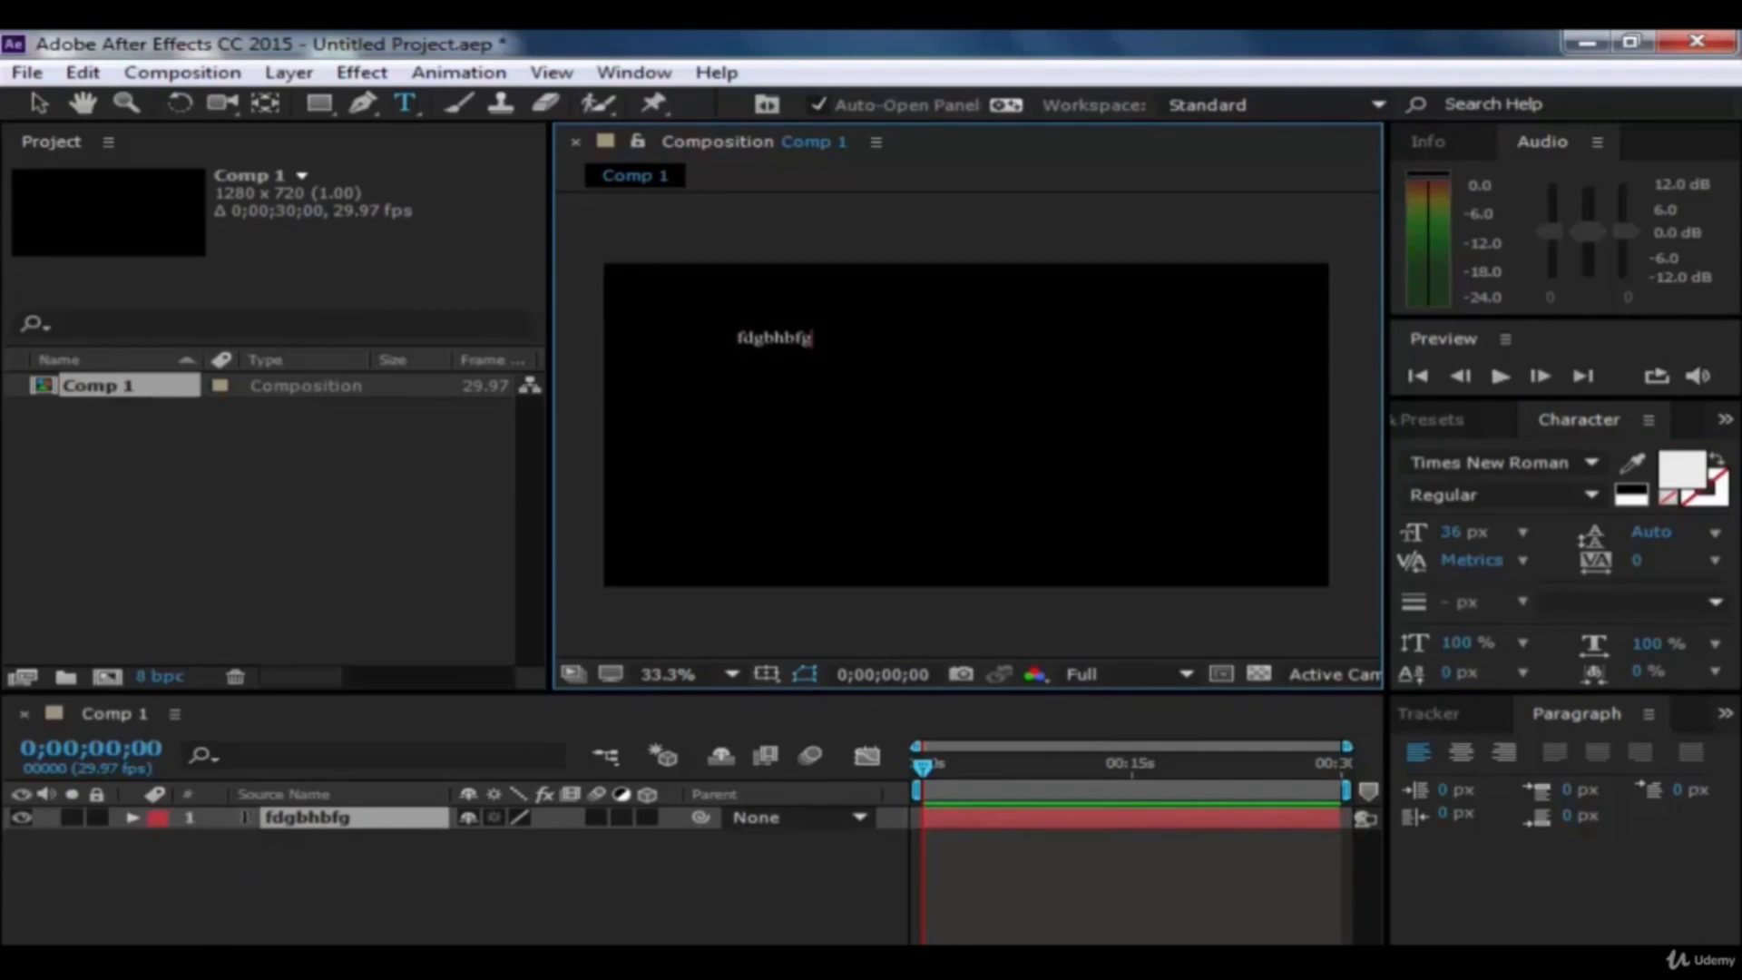
Step: Erase all characters of the text and delete the emptied text layer from the composition
{"action": "key", "text": "BackSpace"}
{"action": "key", "text": "BackSpace"}
{"action": "key", "text": "BackSpace"}
{"action": "key", "text": "BackSpace"}
{"action": "key", "text": "BackSpace"}
{"action": "key", "text": "BackSpace"}
{"action": "key", "text": "BackSpace"}
{"action": "key", "text": "BackSpace"}
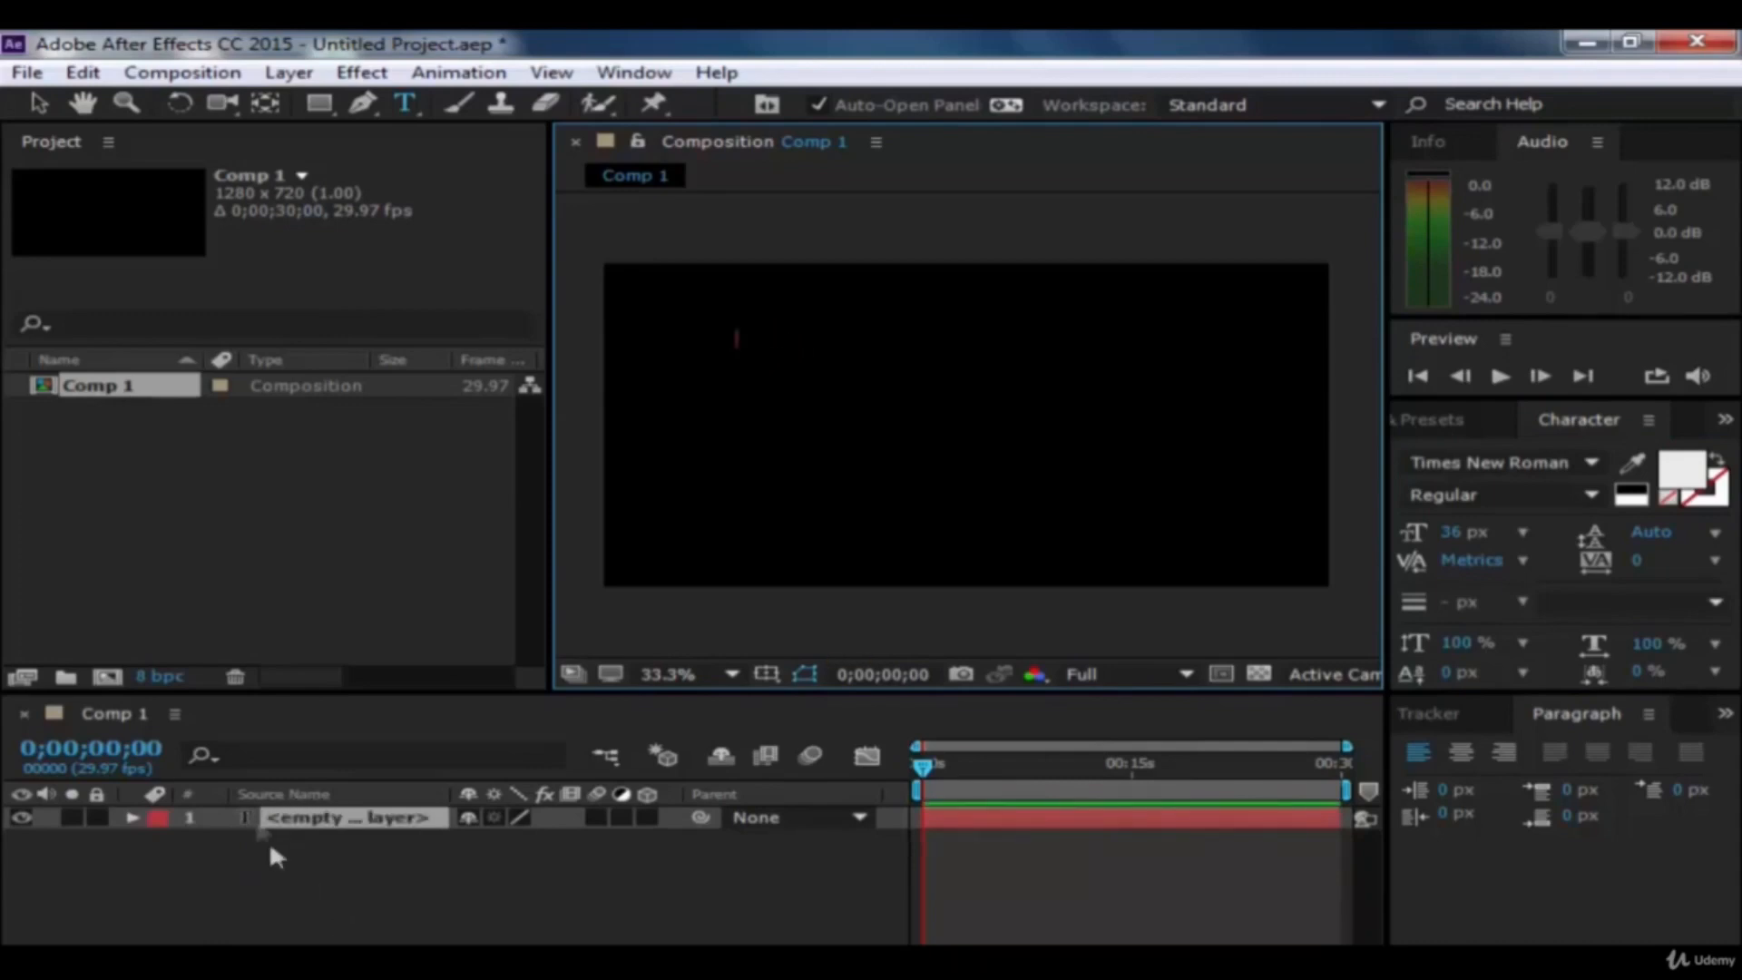
{"action": "left_click", "coordinate": [372, 816]}
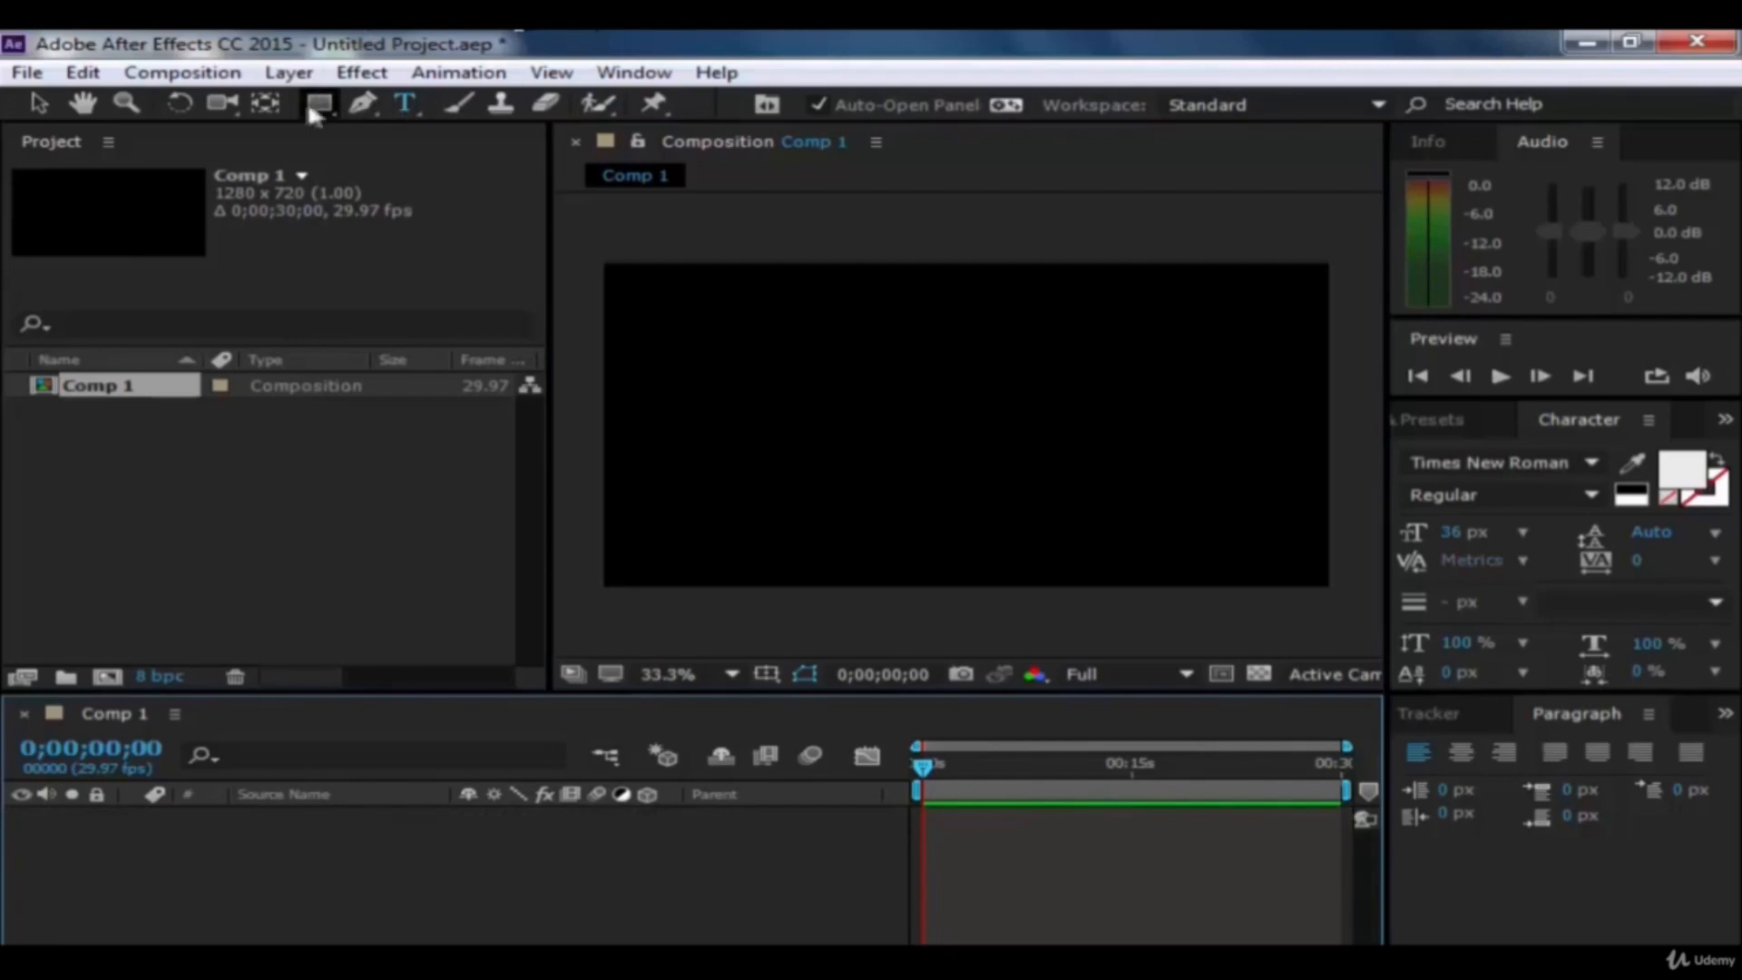
Step: Create a new 1280 x 720 px solid layer with a teal colour
{"action": "left_click", "coordinate": [289, 73]}
{"action": "mouse_move", "coordinate": [899, 62]}
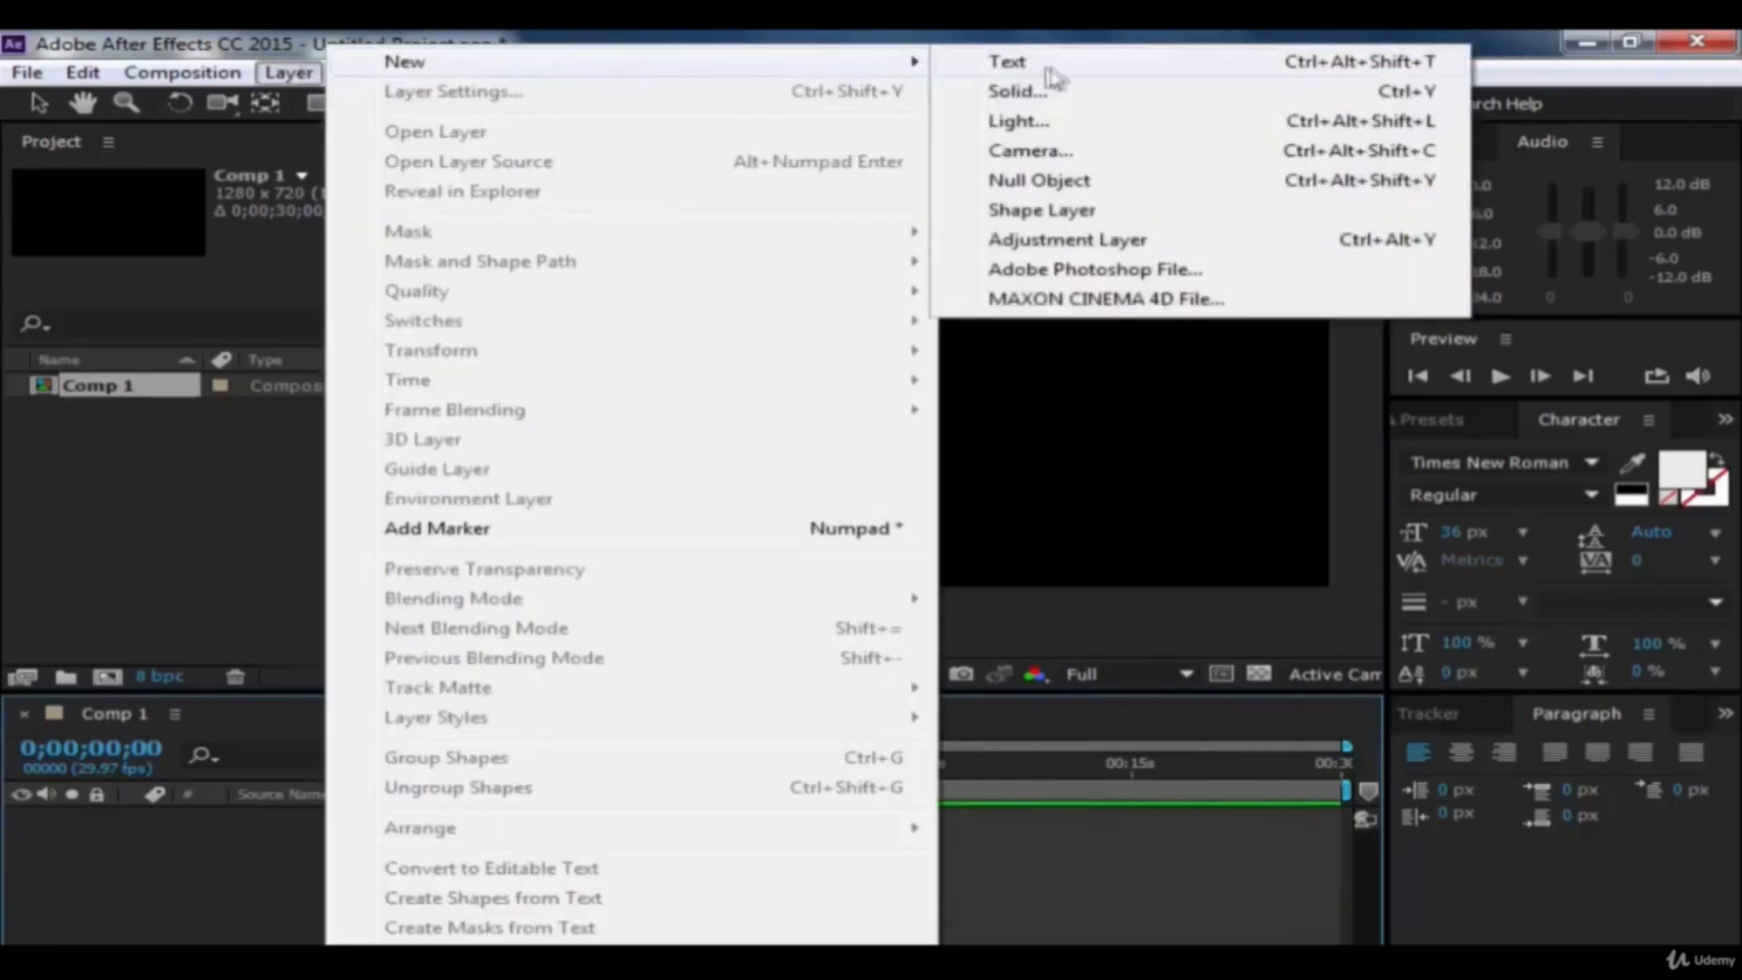
{"action": "left_click", "coordinate": [1053, 93]}
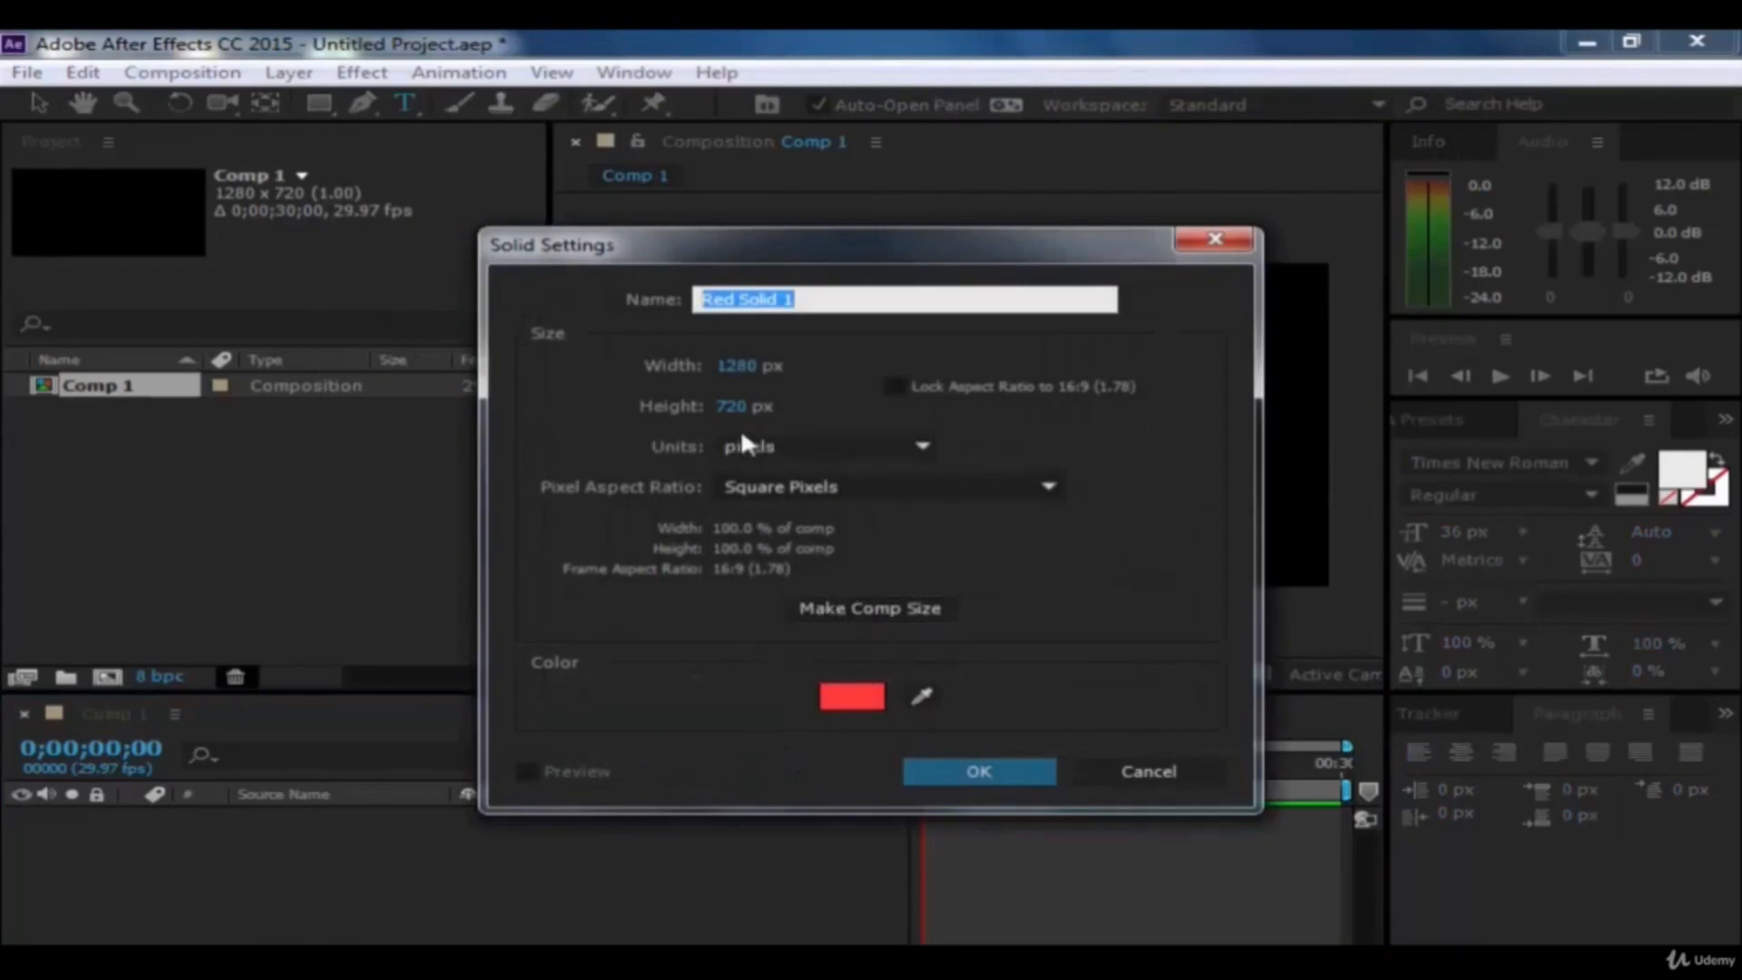
{"action": "left_click", "coordinate": [1107, 606]}
{"action": "left_click", "coordinate": [868, 704]}
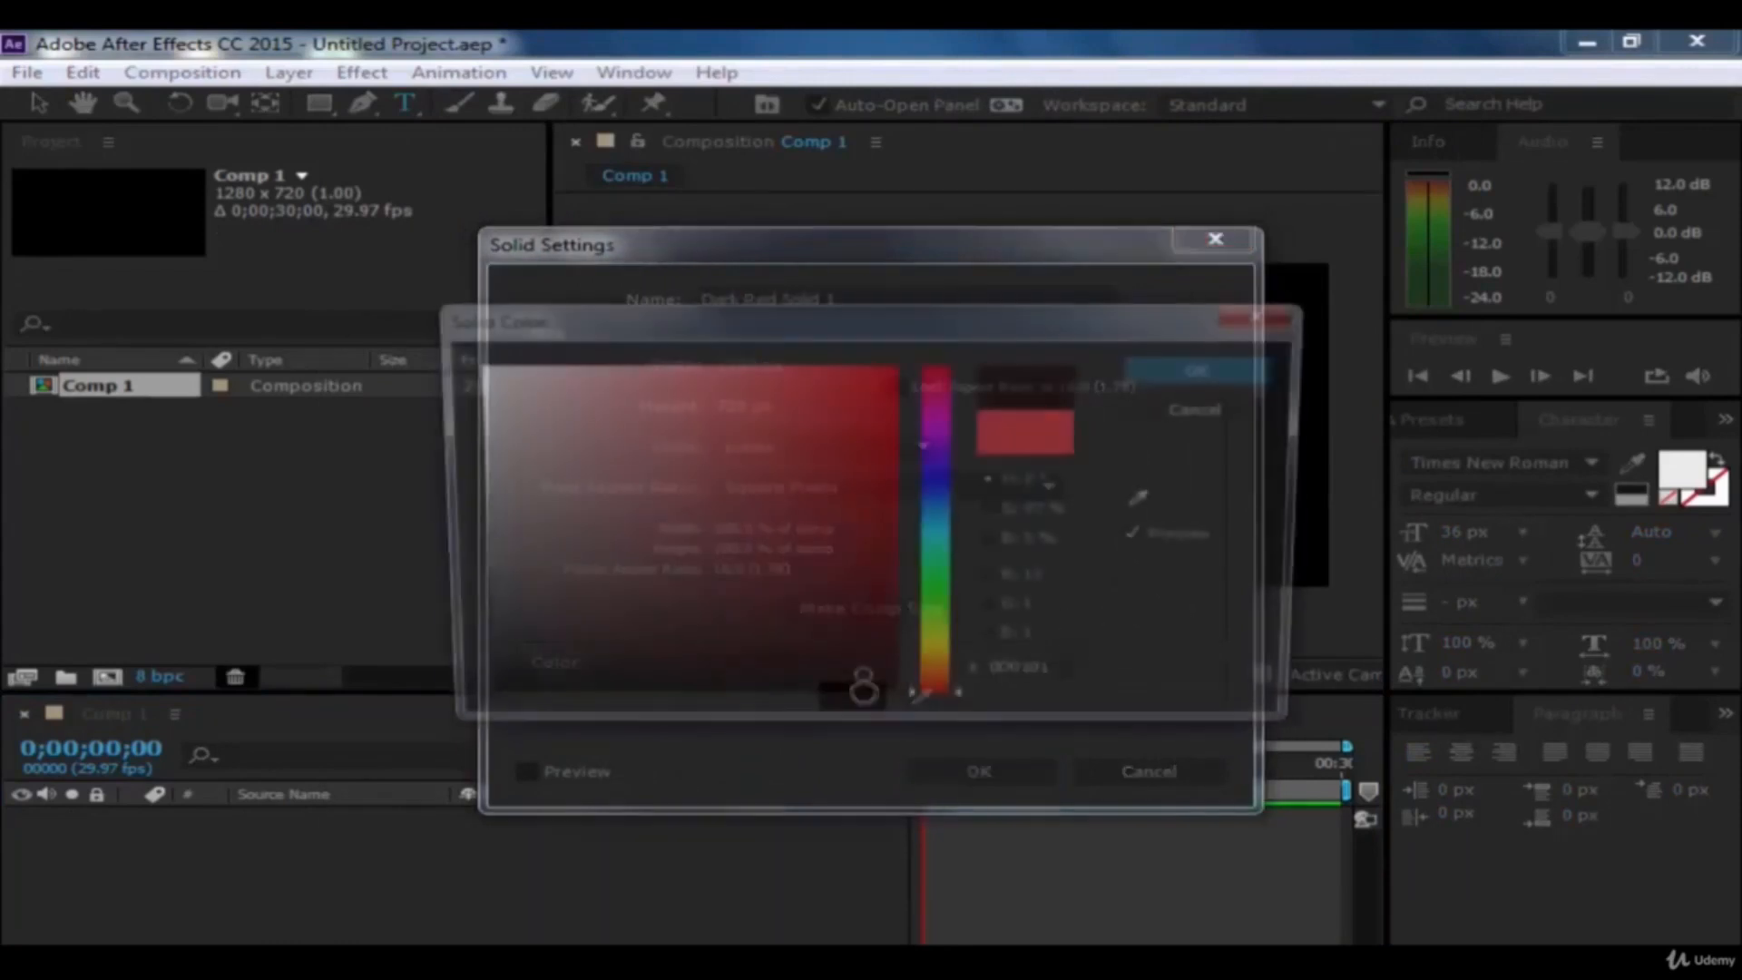
{"action": "left_click", "coordinate": [817, 451]}
{"action": "left_click", "coordinate": [933, 467]}
{"action": "left_click_drag", "start_coordinate": [927, 469], "coordinate": [939, 547]}
{"action": "left_click", "coordinate": [1195, 372]}
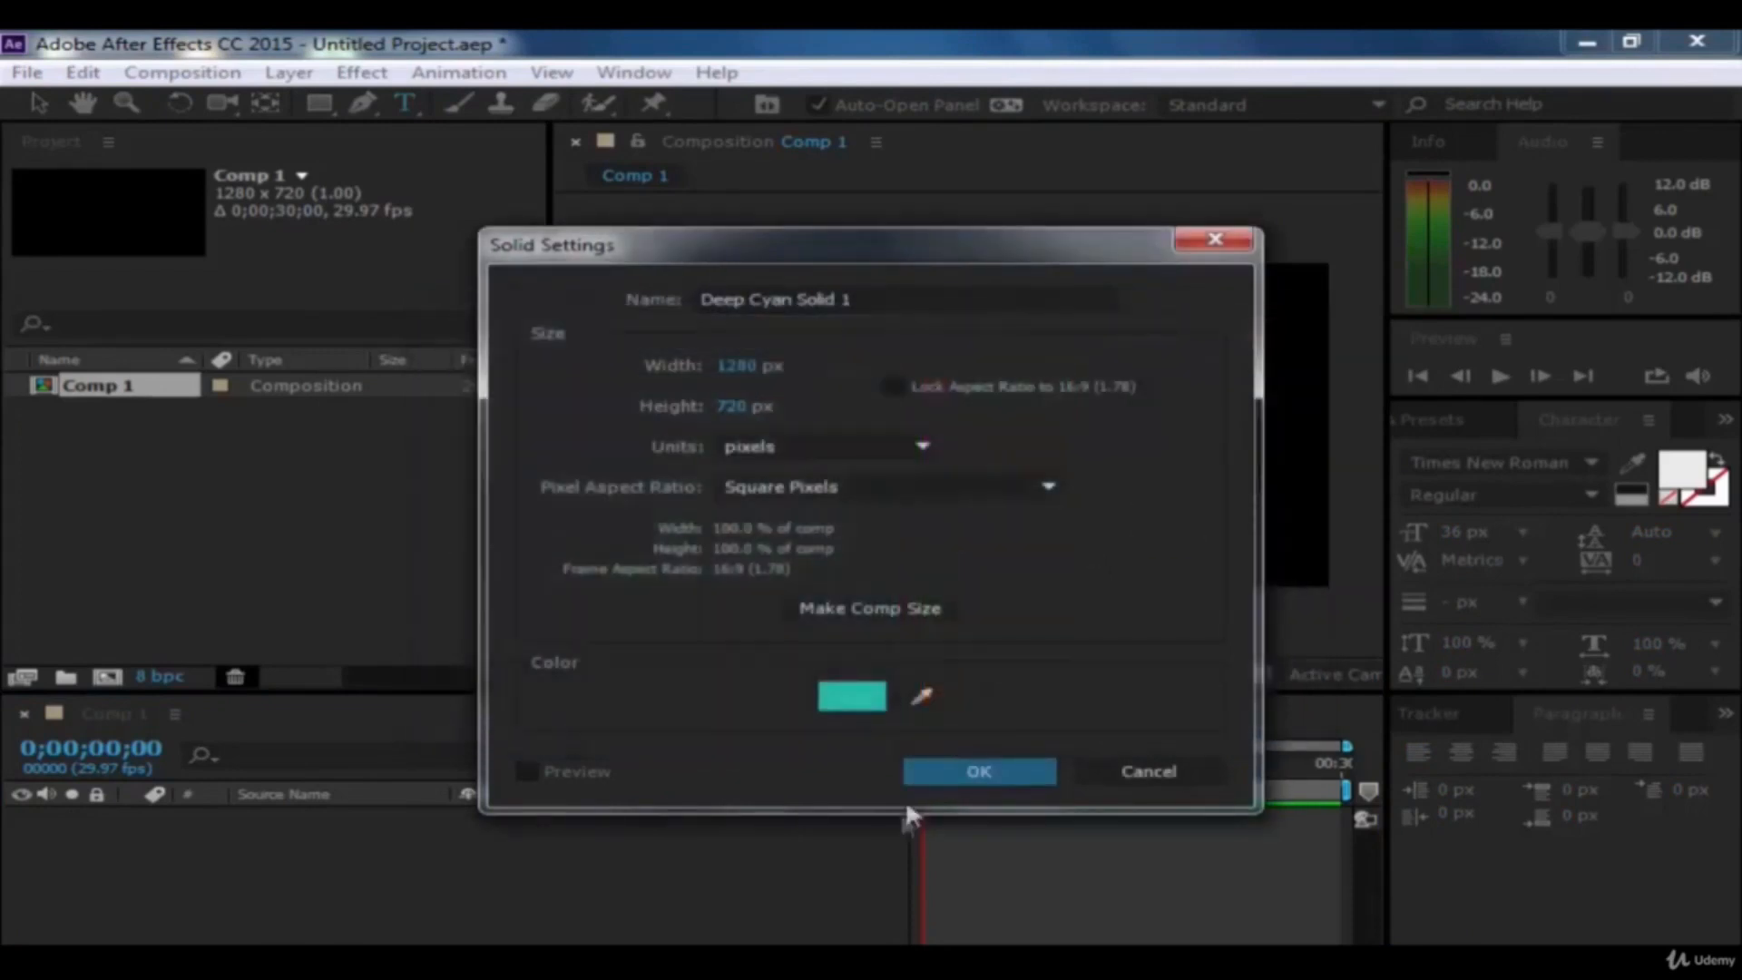
{"action": "left_click", "coordinate": [924, 775]}
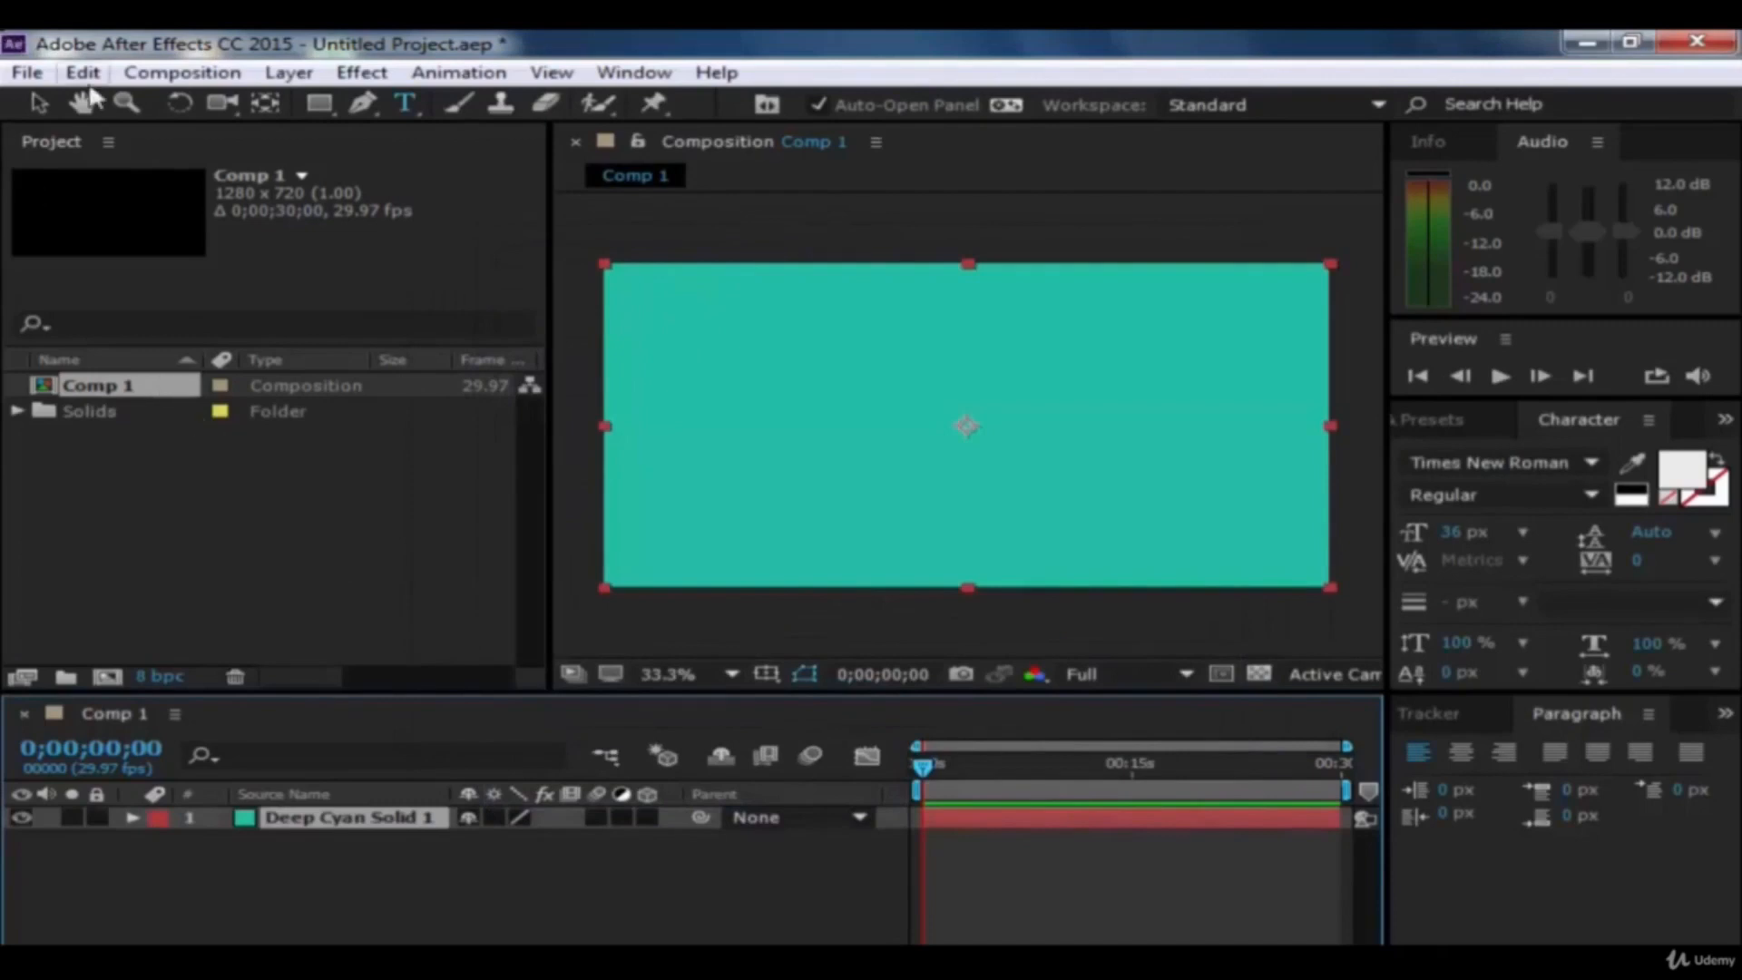
Step: Shift the teal solid slightly to the left with the Selection tool and move it back over the frame
{"action": "left_click", "coordinate": [40, 102]}
{"action": "mouse_move", "coordinate": [1121, 383]}
{"action": "left_mouse_down"}
{"action": "mouse_move", "coordinate": [1100, 596]}
{"action": "mouse_move", "coordinate": [1147, 439]}
{"action": "mouse_move", "coordinate": [1125, 372]}
{"action": "mouse_move", "coordinate": [1046, 572]}
{"action": "mouse_move", "coordinate": [1058, 358]}
{"action": "mouse_move", "coordinate": [1124, 389]}
{"action": "mouse_move", "coordinate": [1106, 371]}
{"action": "mouse_move", "coordinate": [1119, 375]}
{"action": "left_mouse_up"}
{"action": "left_click", "coordinate": [1198, 252]}
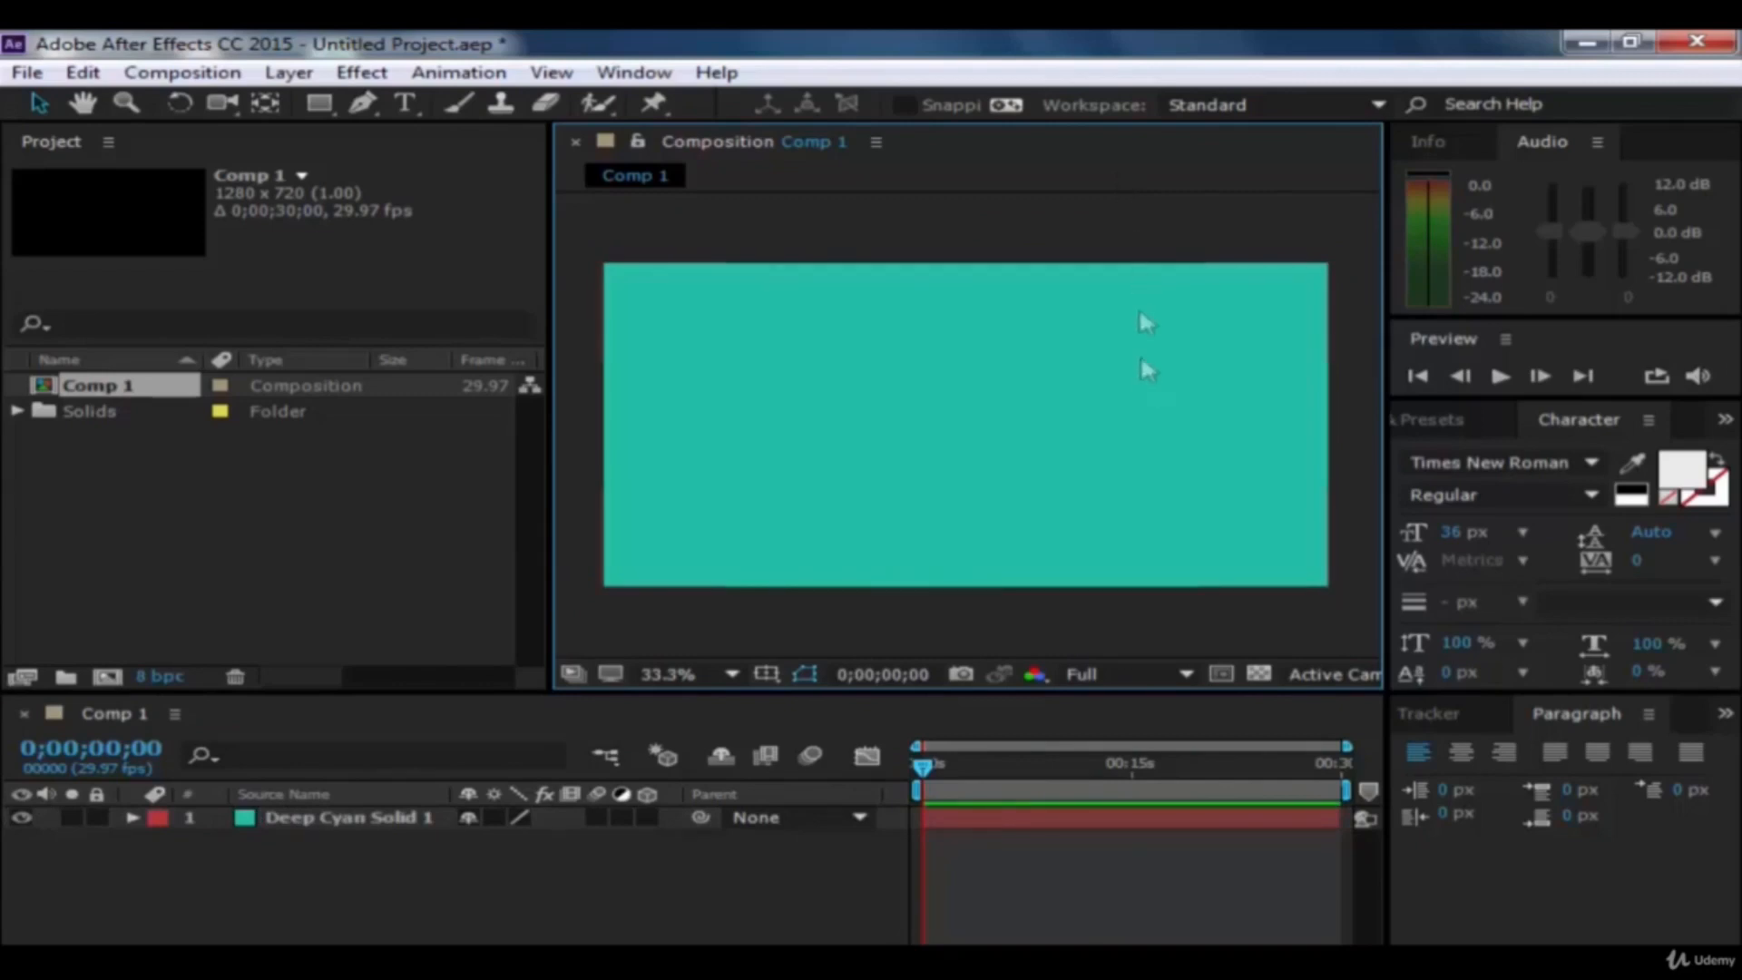
{"action": "left_click_drag", "start_coordinate": [1086, 401], "coordinate": [1078, 350]}
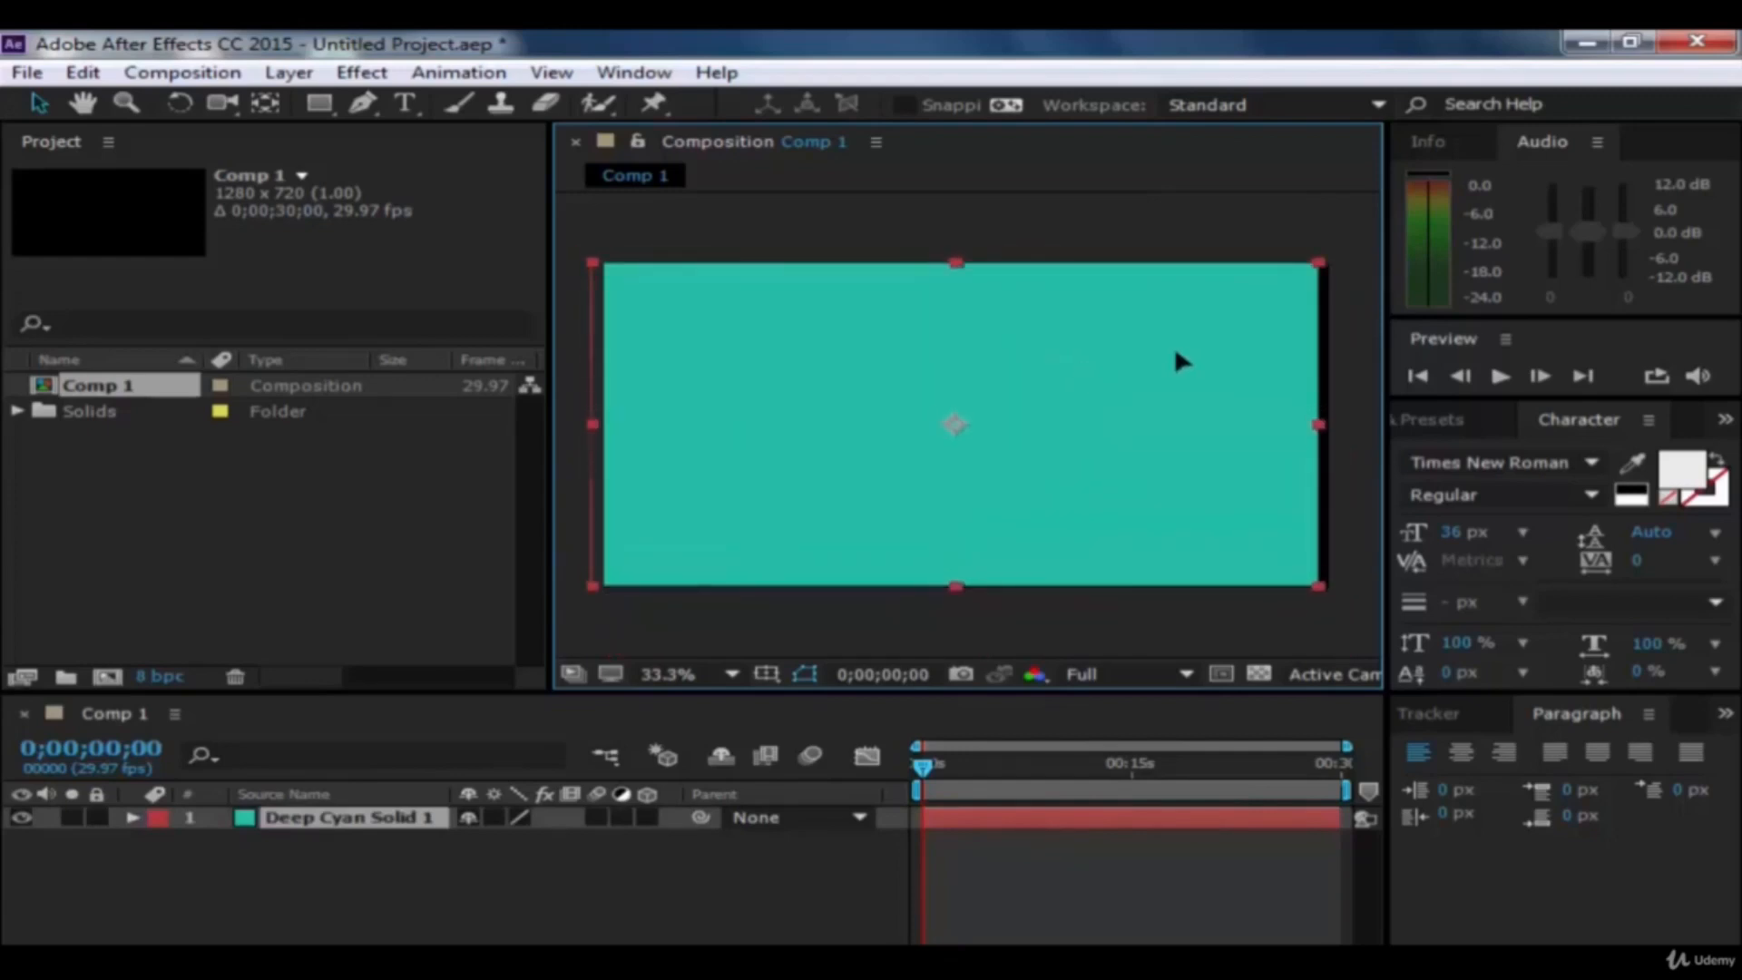
{"action": "mouse_move", "coordinate": [1085, 363]}
{"action": "left_mouse_down"}
{"action": "mouse_move", "coordinate": [1152, 367]}
{"action": "mouse_move", "coordinate": [1088, 361]}
{"action": "left_mouse_up"}
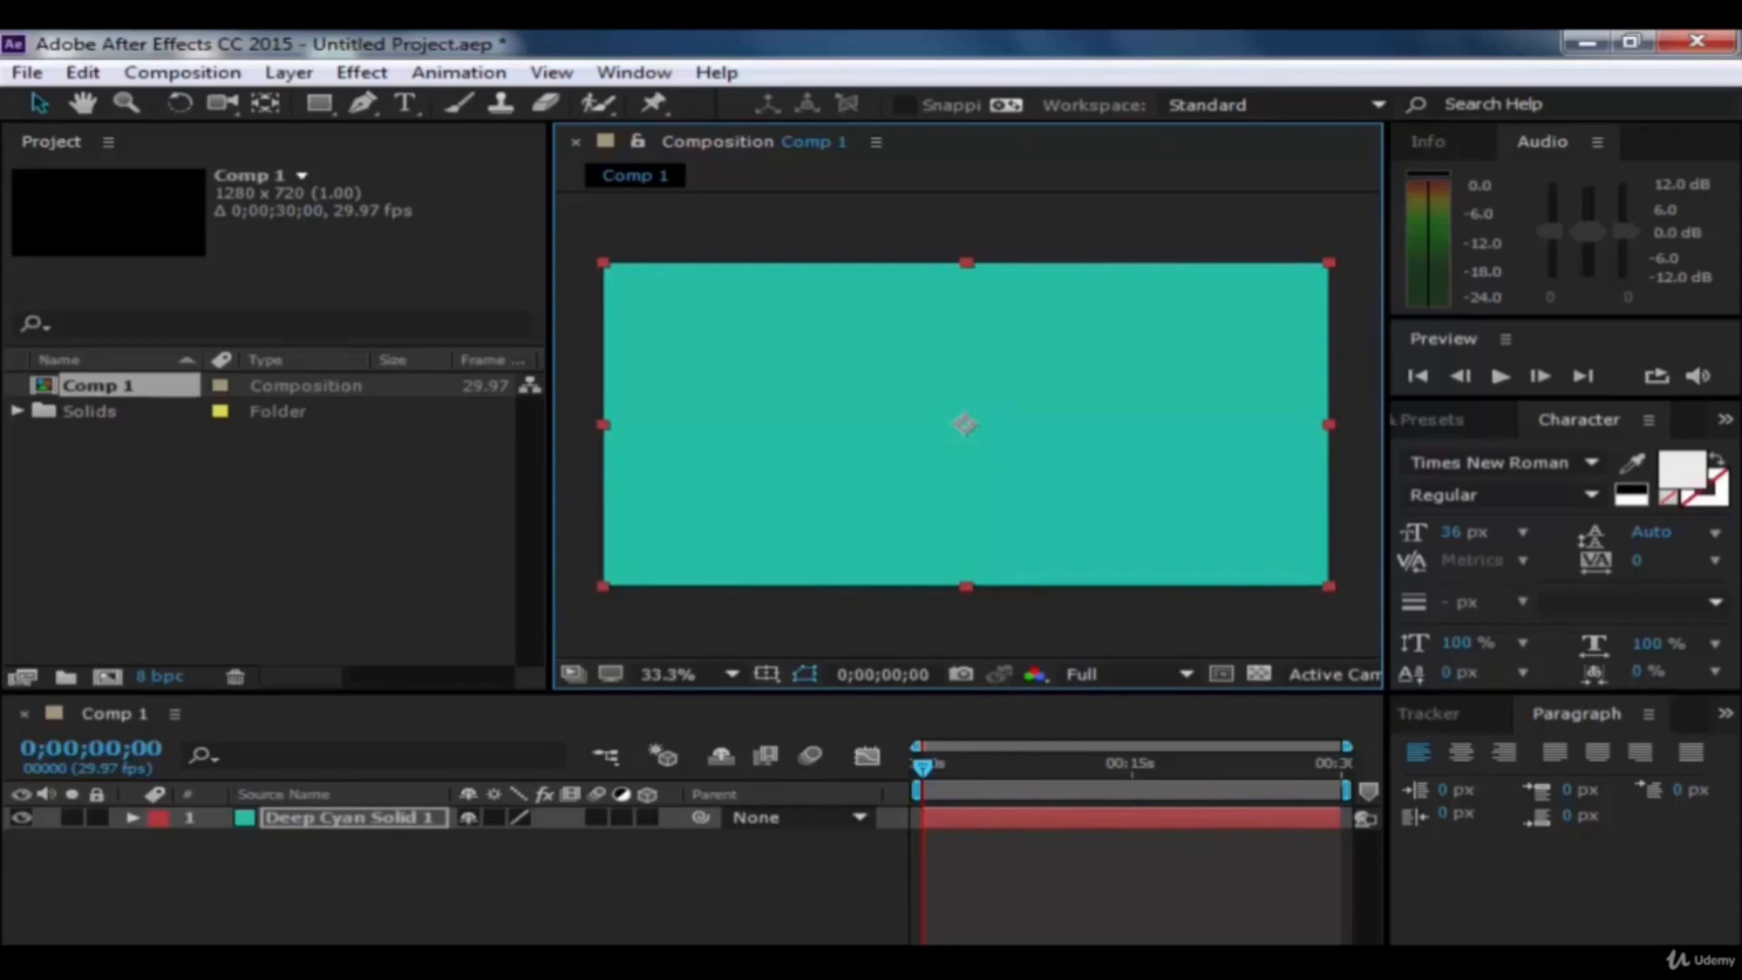
Step: Narrow the teal solid horizontally about its centre to roughly a third of the frame width
{"action": "left_click", "coordinate": [133, 818]}
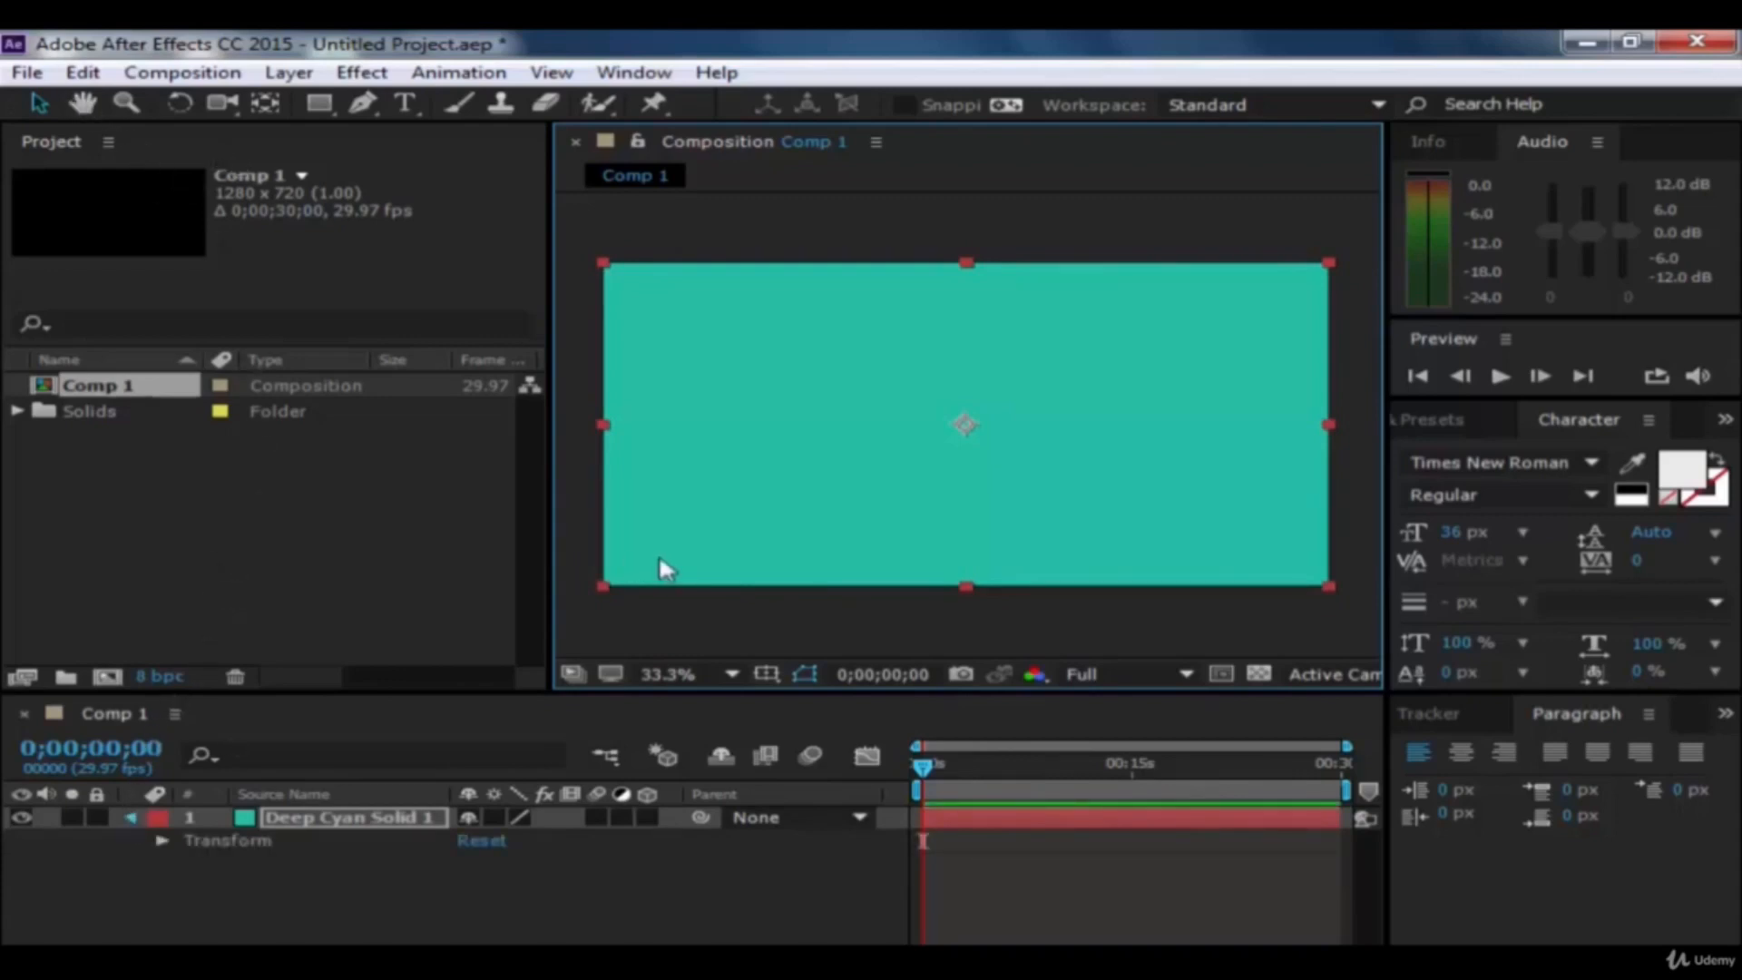
{"action": "key", "text": "u"}
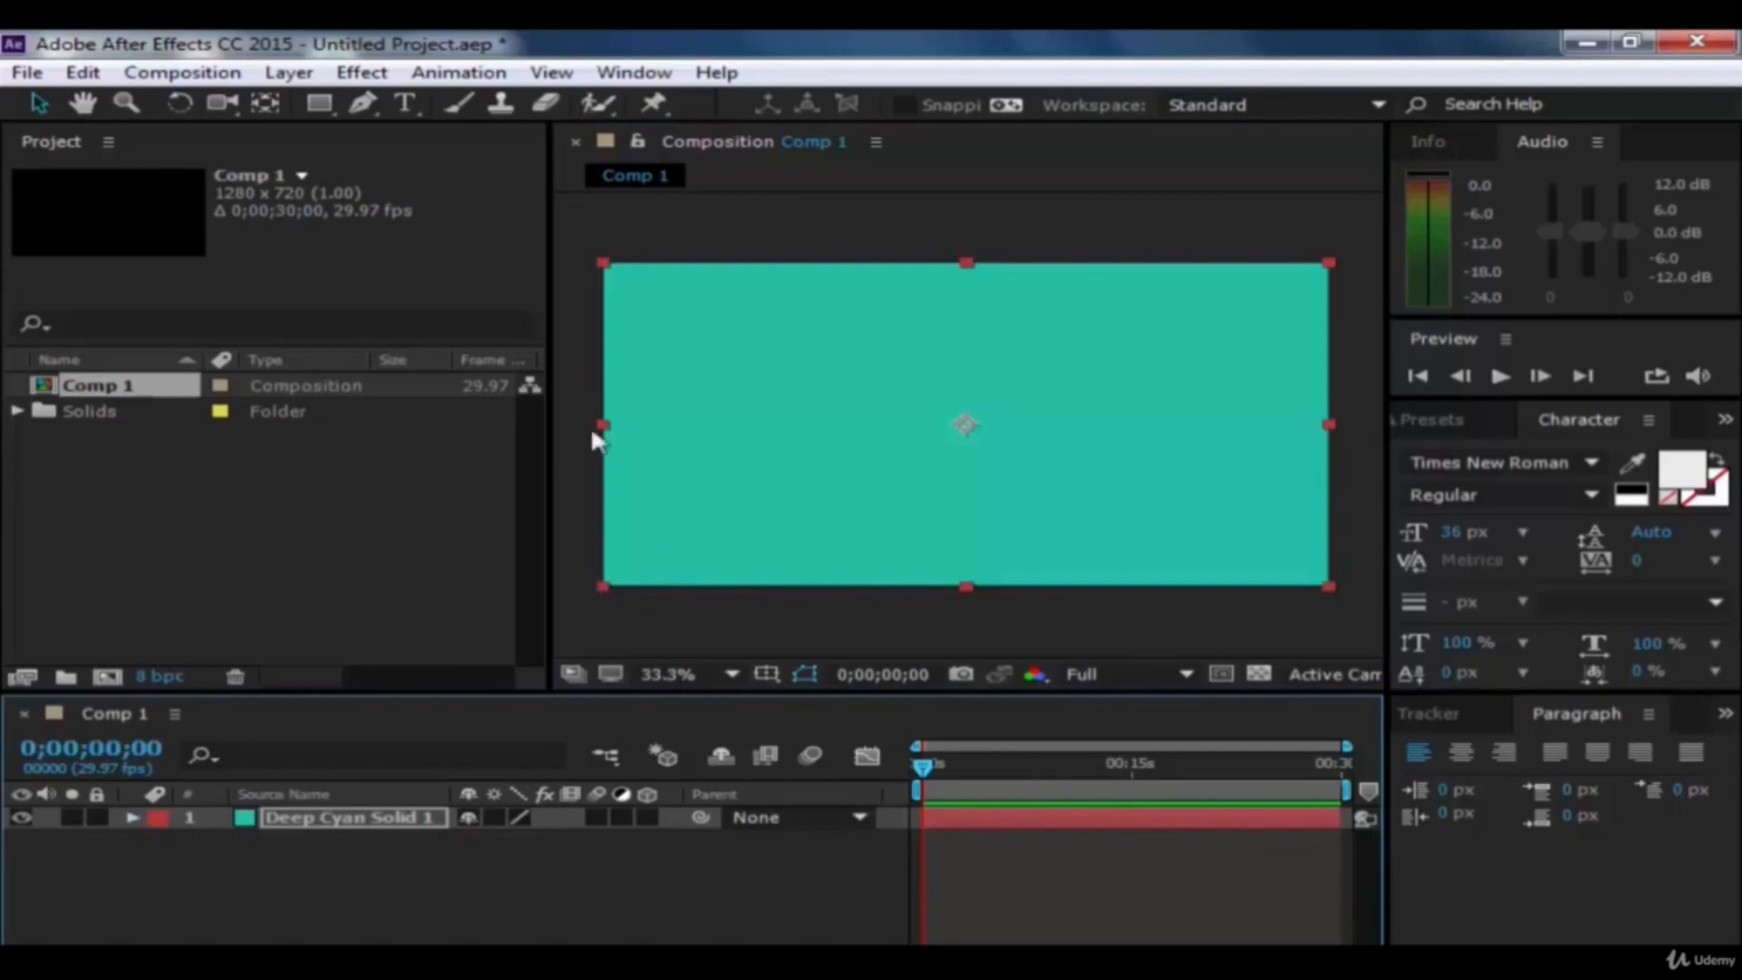
{"action": "left_click_drag", "start_coordinate": [600, 423], "coordinate": [828, 472]}
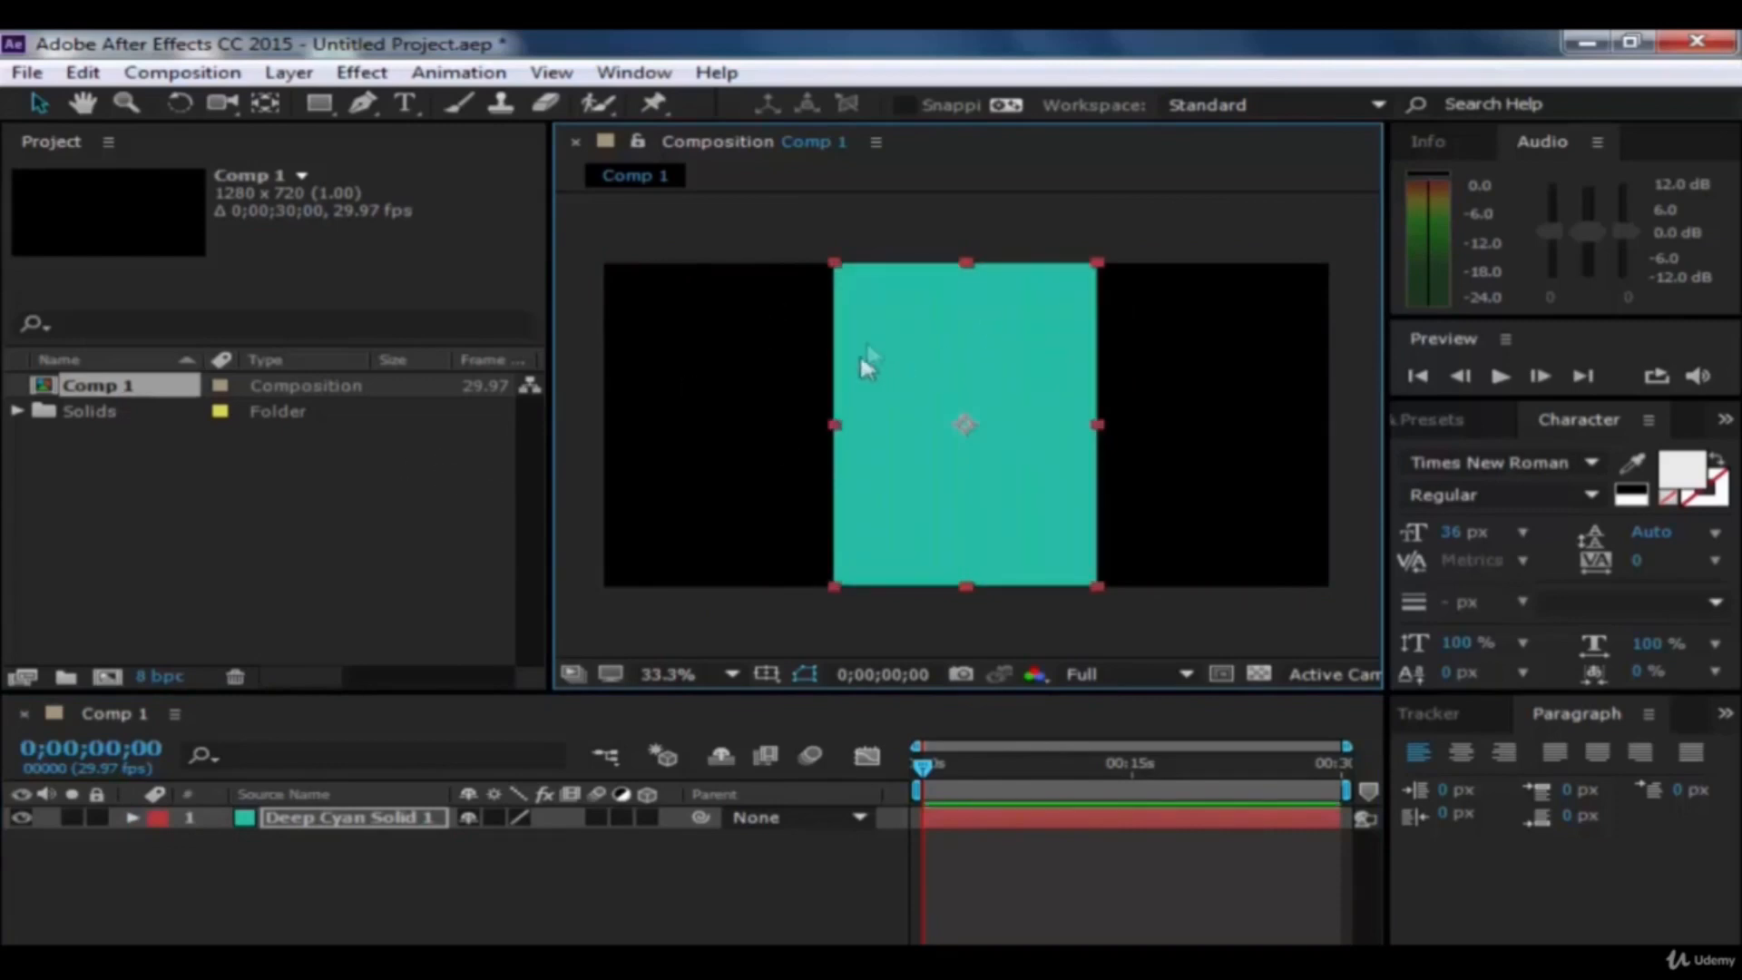
Step: Move the solid's anchor point to the middle of its right edge, and stretch its left side to the frame's left edge
{"action": "left_click", "coordinate": [263, 103]}
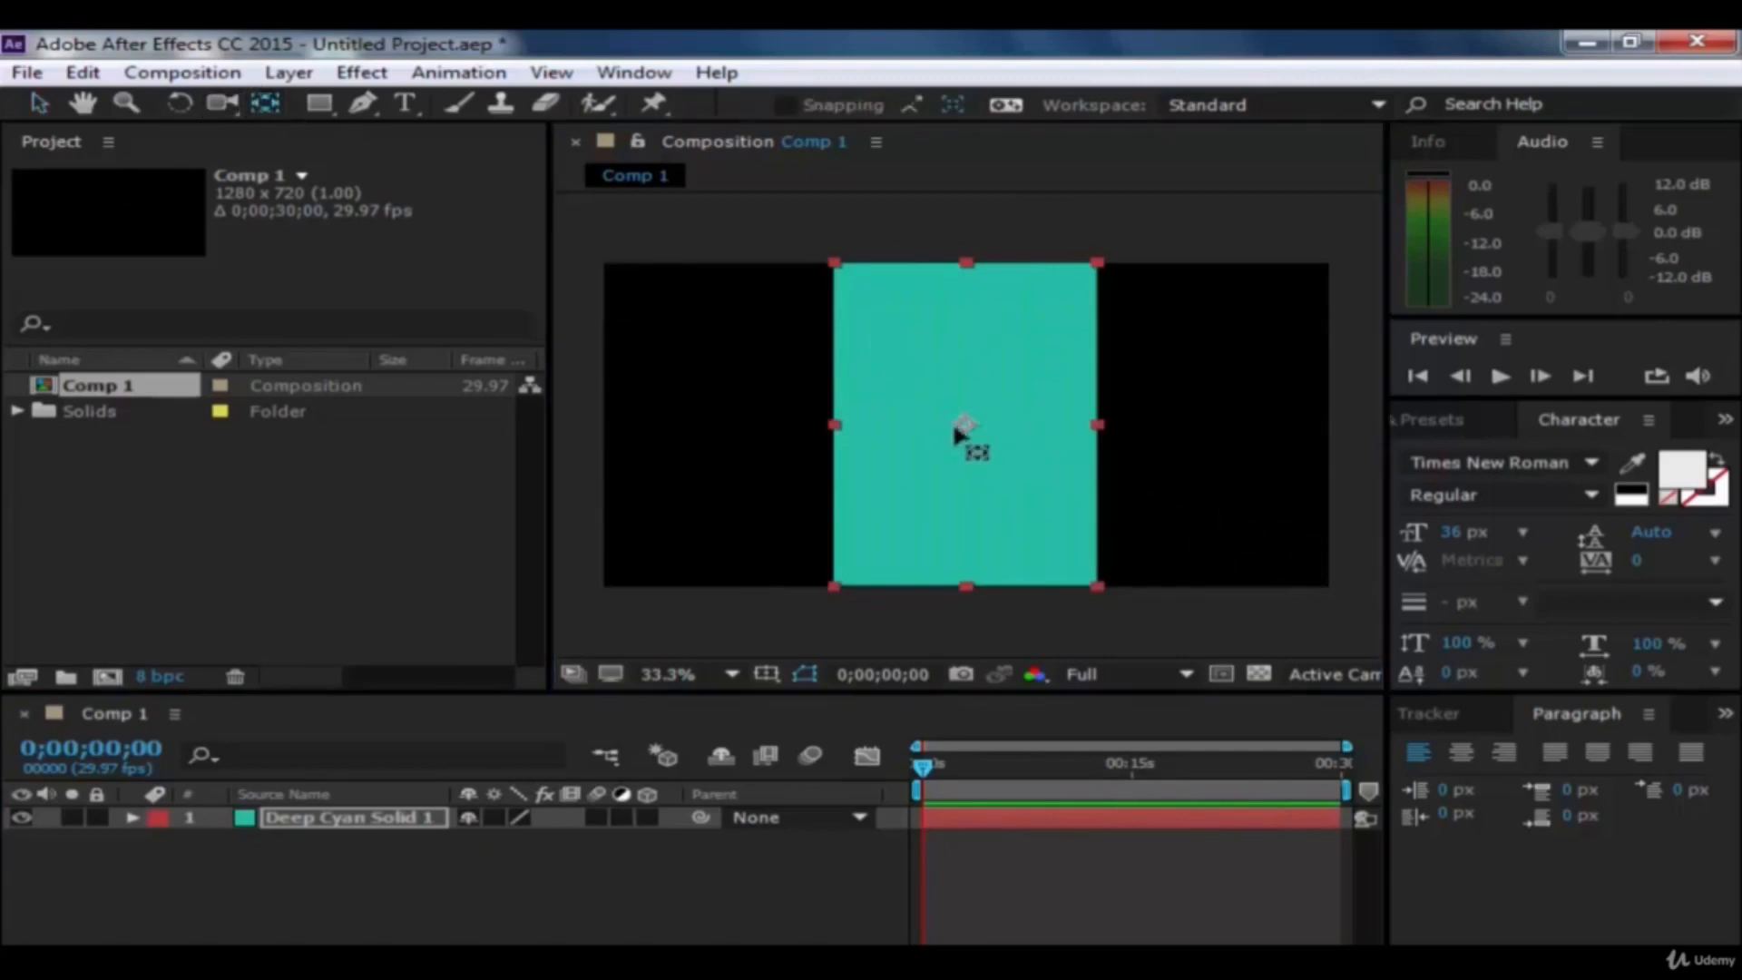
{"action": "left_click_drag", "start_coordinate": [963, 424], "coordinate": [1093, 425]}
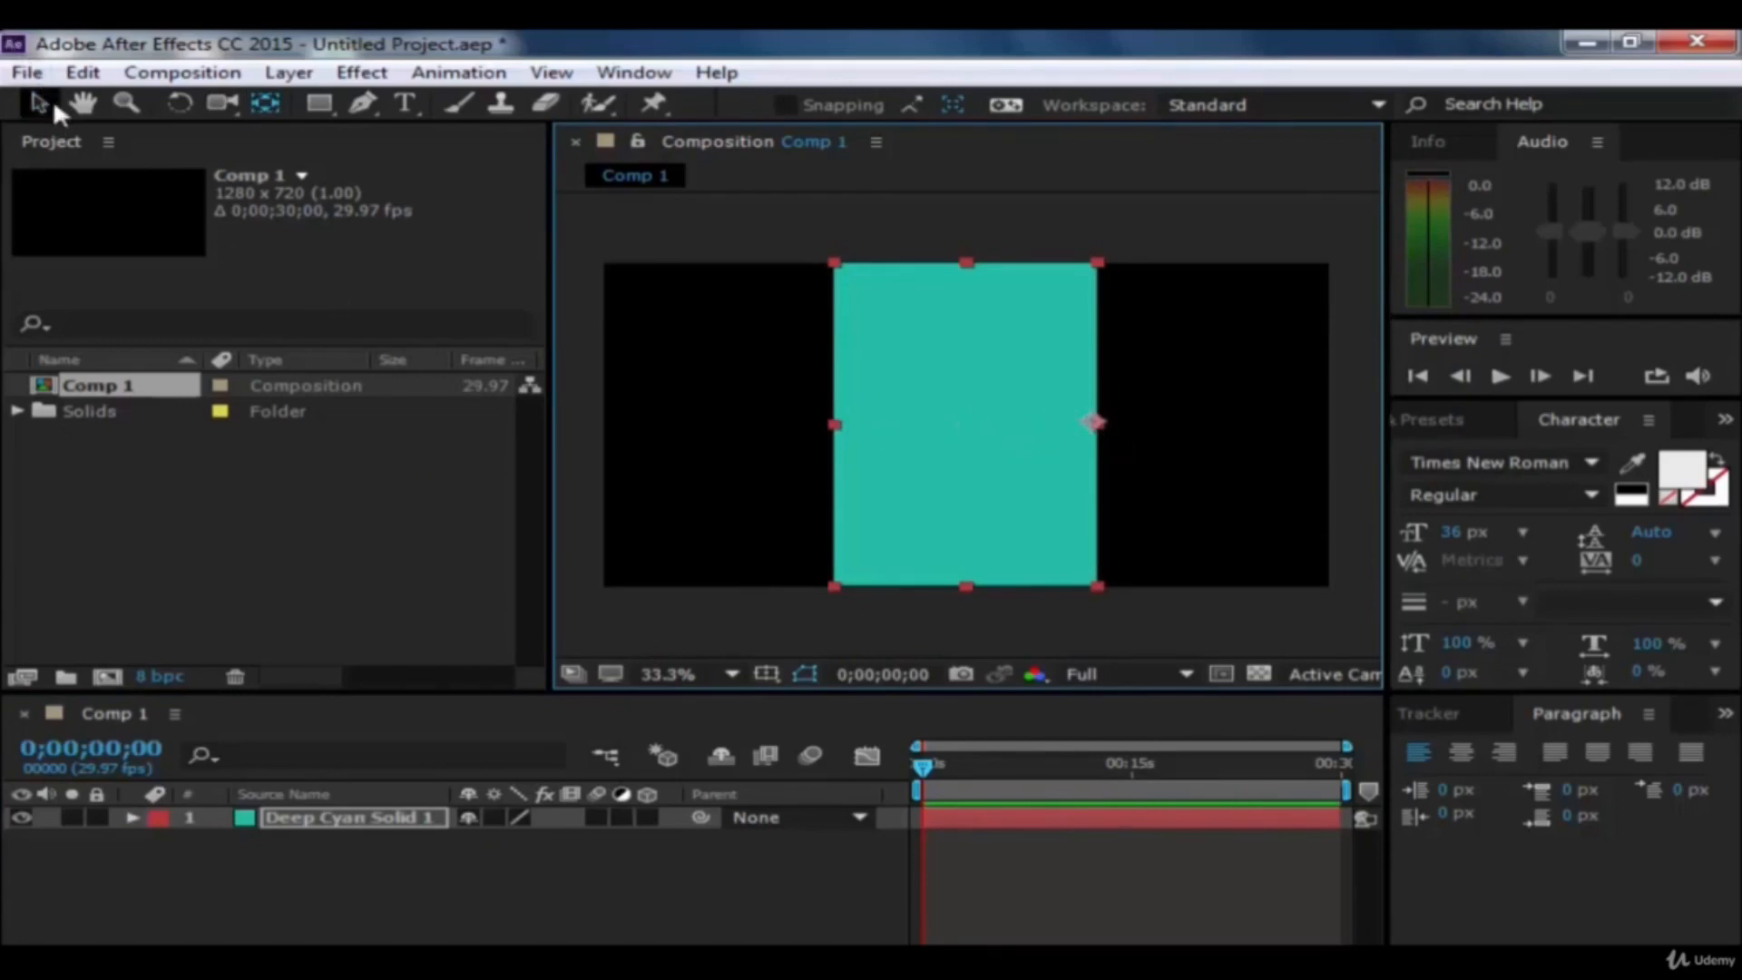
{"action": "key", "text": "v"}
{"action": "left_click_drag", "start_coordinate": [833, 426], "coordinate": [602, 411]}
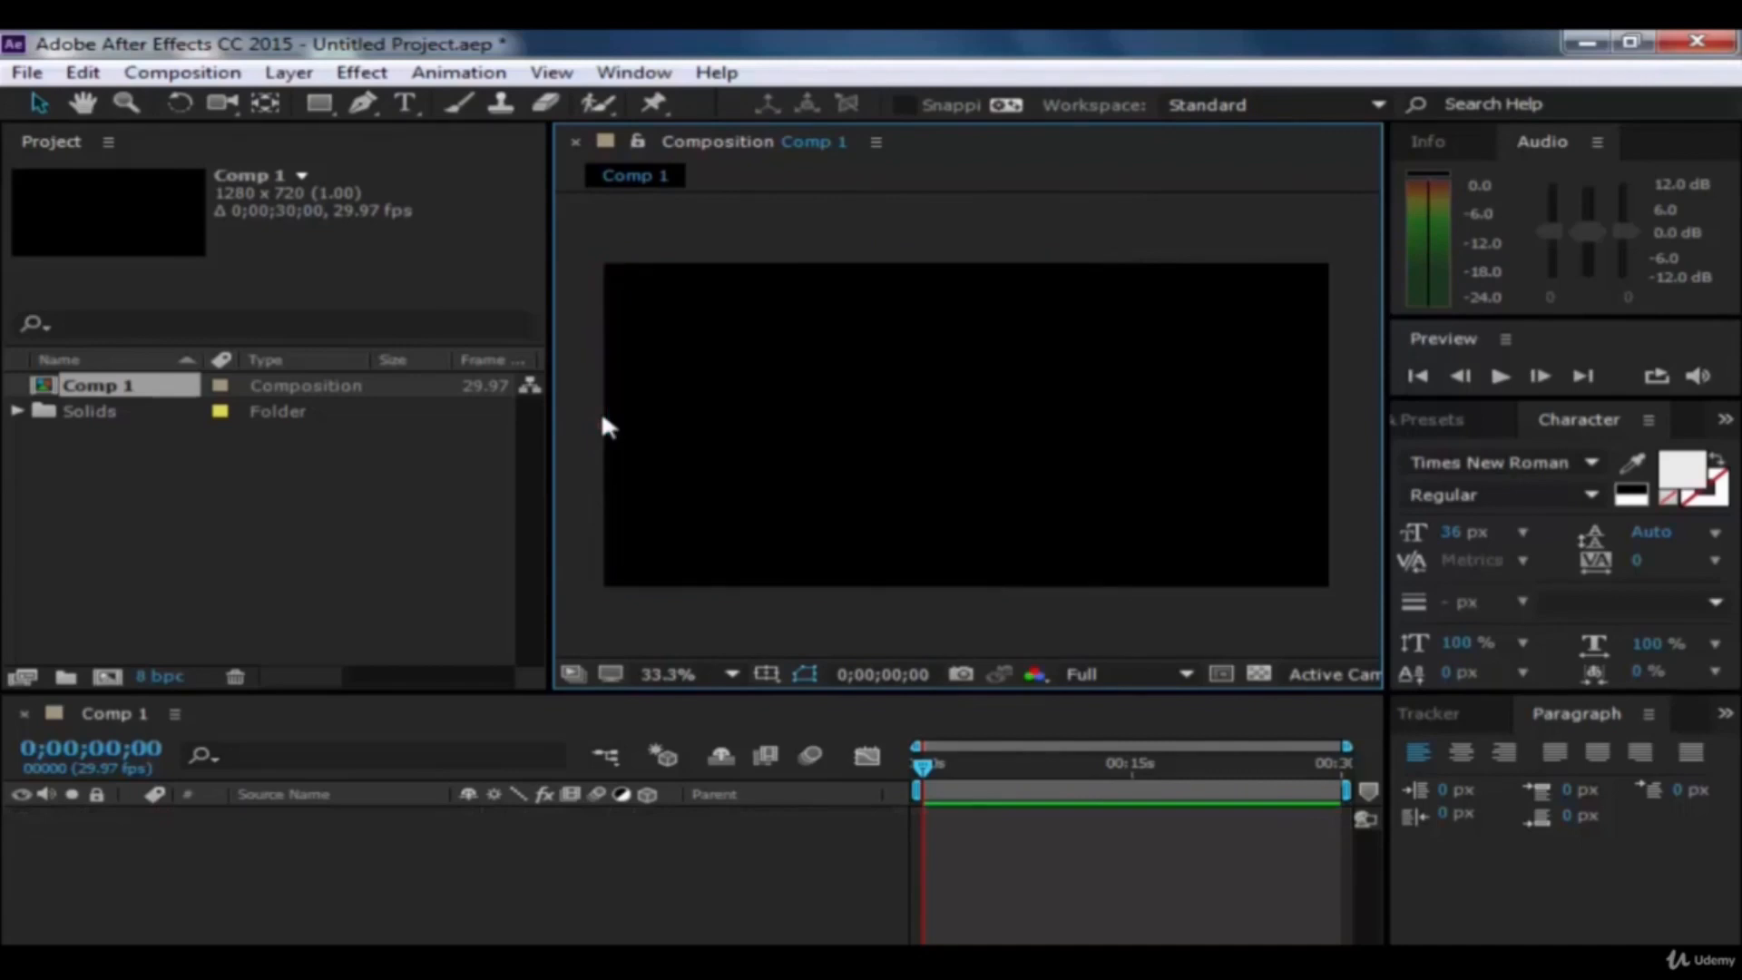
Step: Start a new light layer, keeping its colour white and its light type Spot
{"action": "left_click", "coordinate": [285, 72]}
{"action": "mouse_move", "coordinate": [499, 66]}
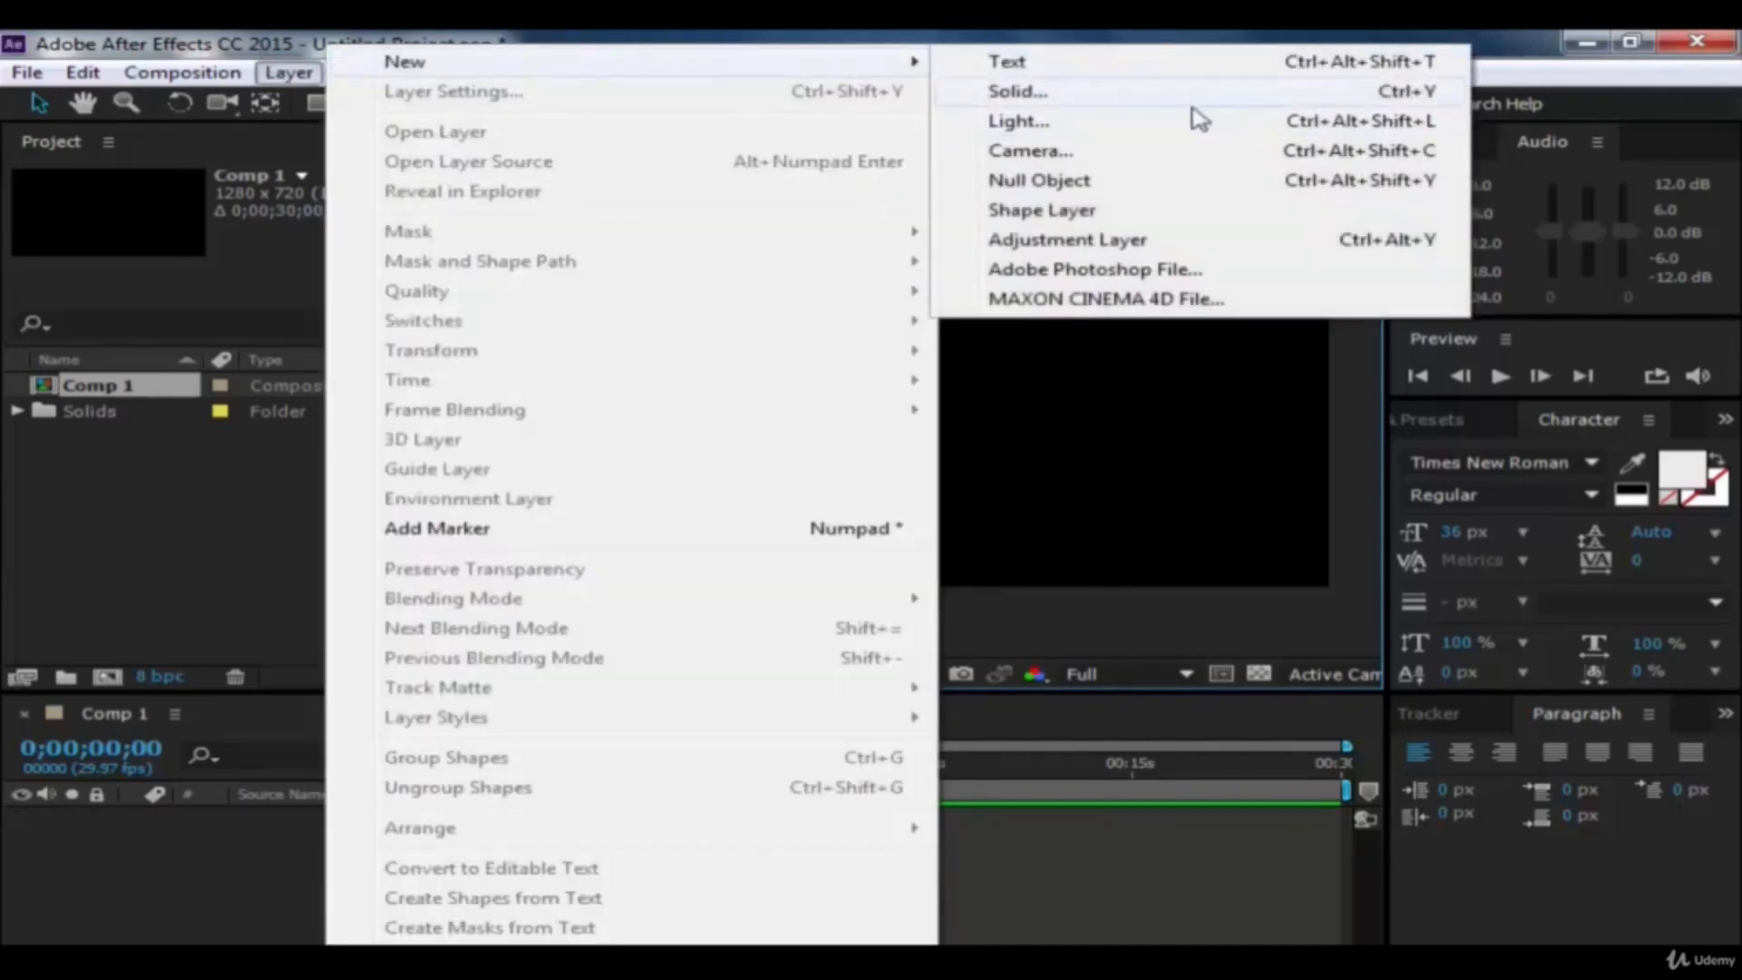
{"action": "left_click", "coordinate": [1137, 121]}
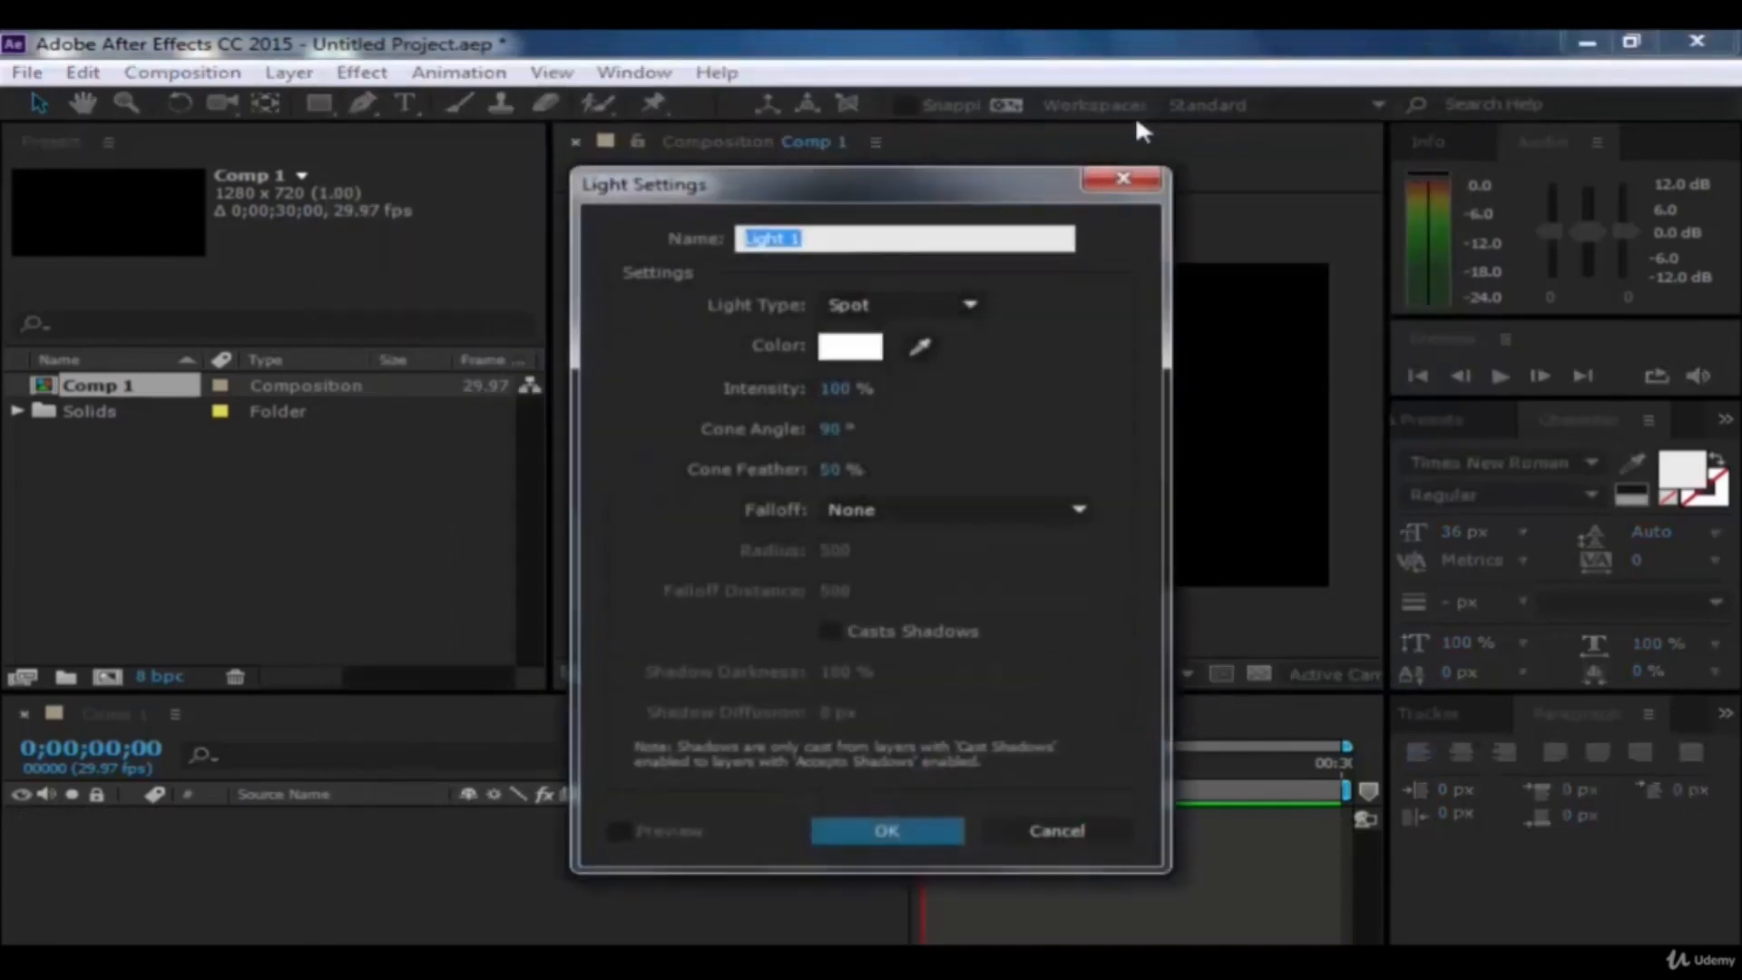
{"action": "left_click", "coordinate": [870, 352]}
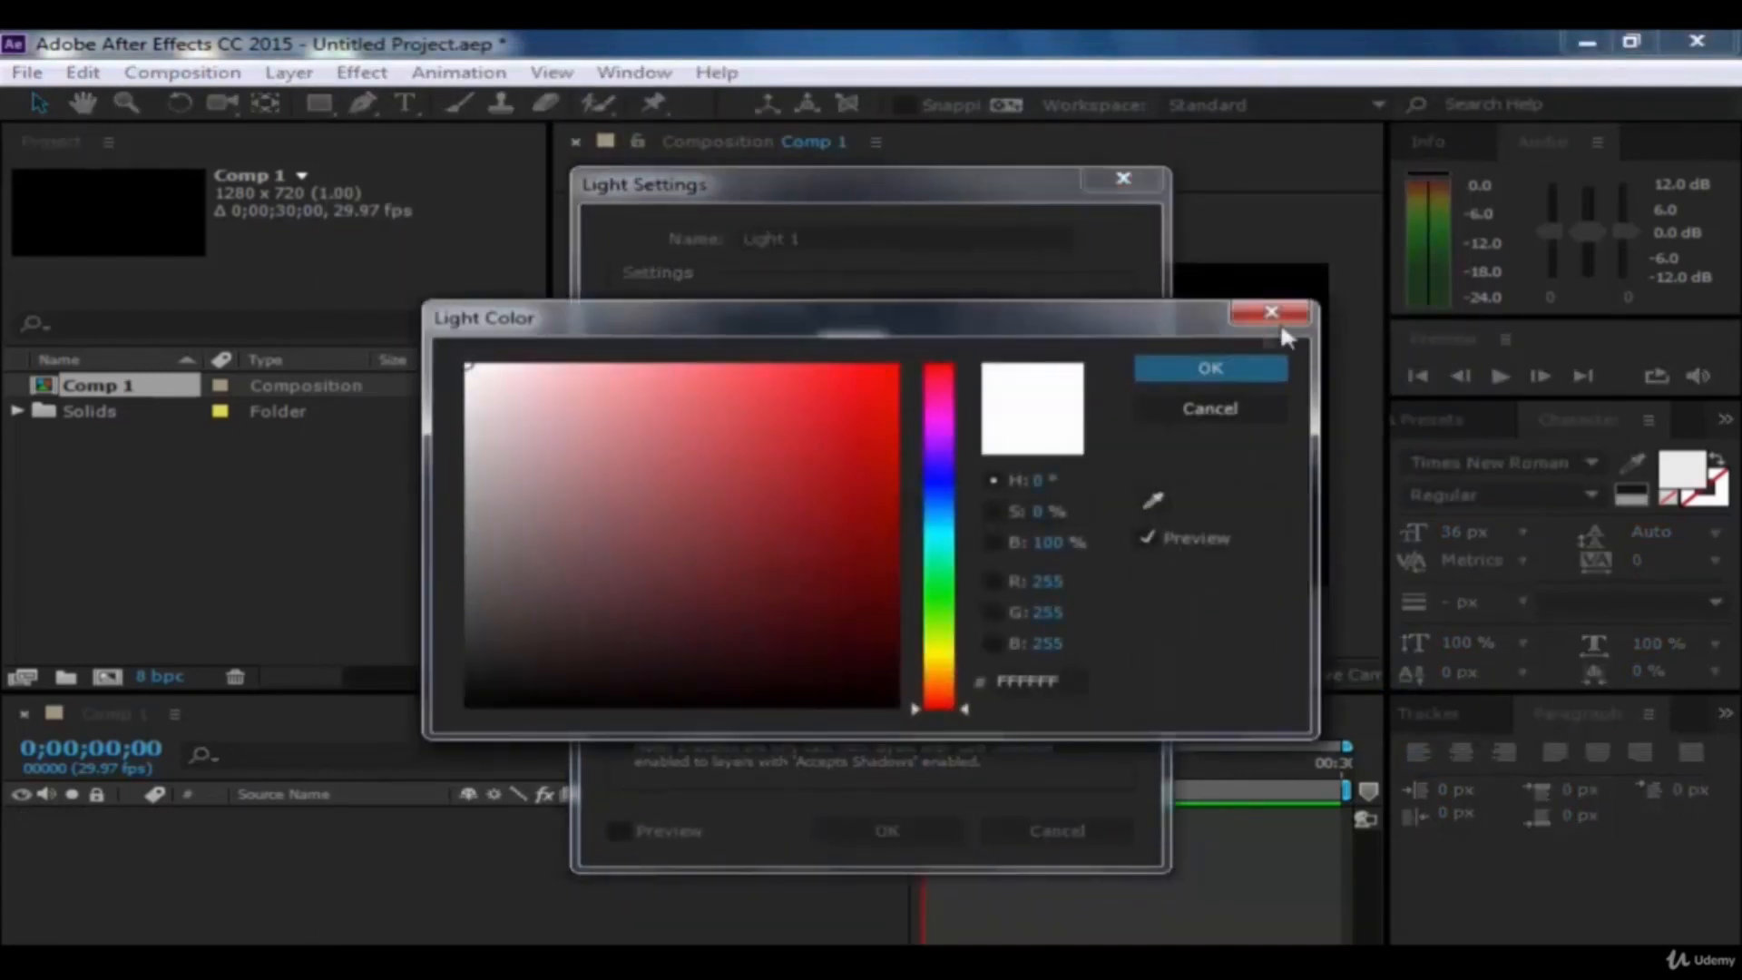
{"action": "left_click", "coordinate": [1203, 367]}
{"action": "left_click", "coordinate": [871, 303]}
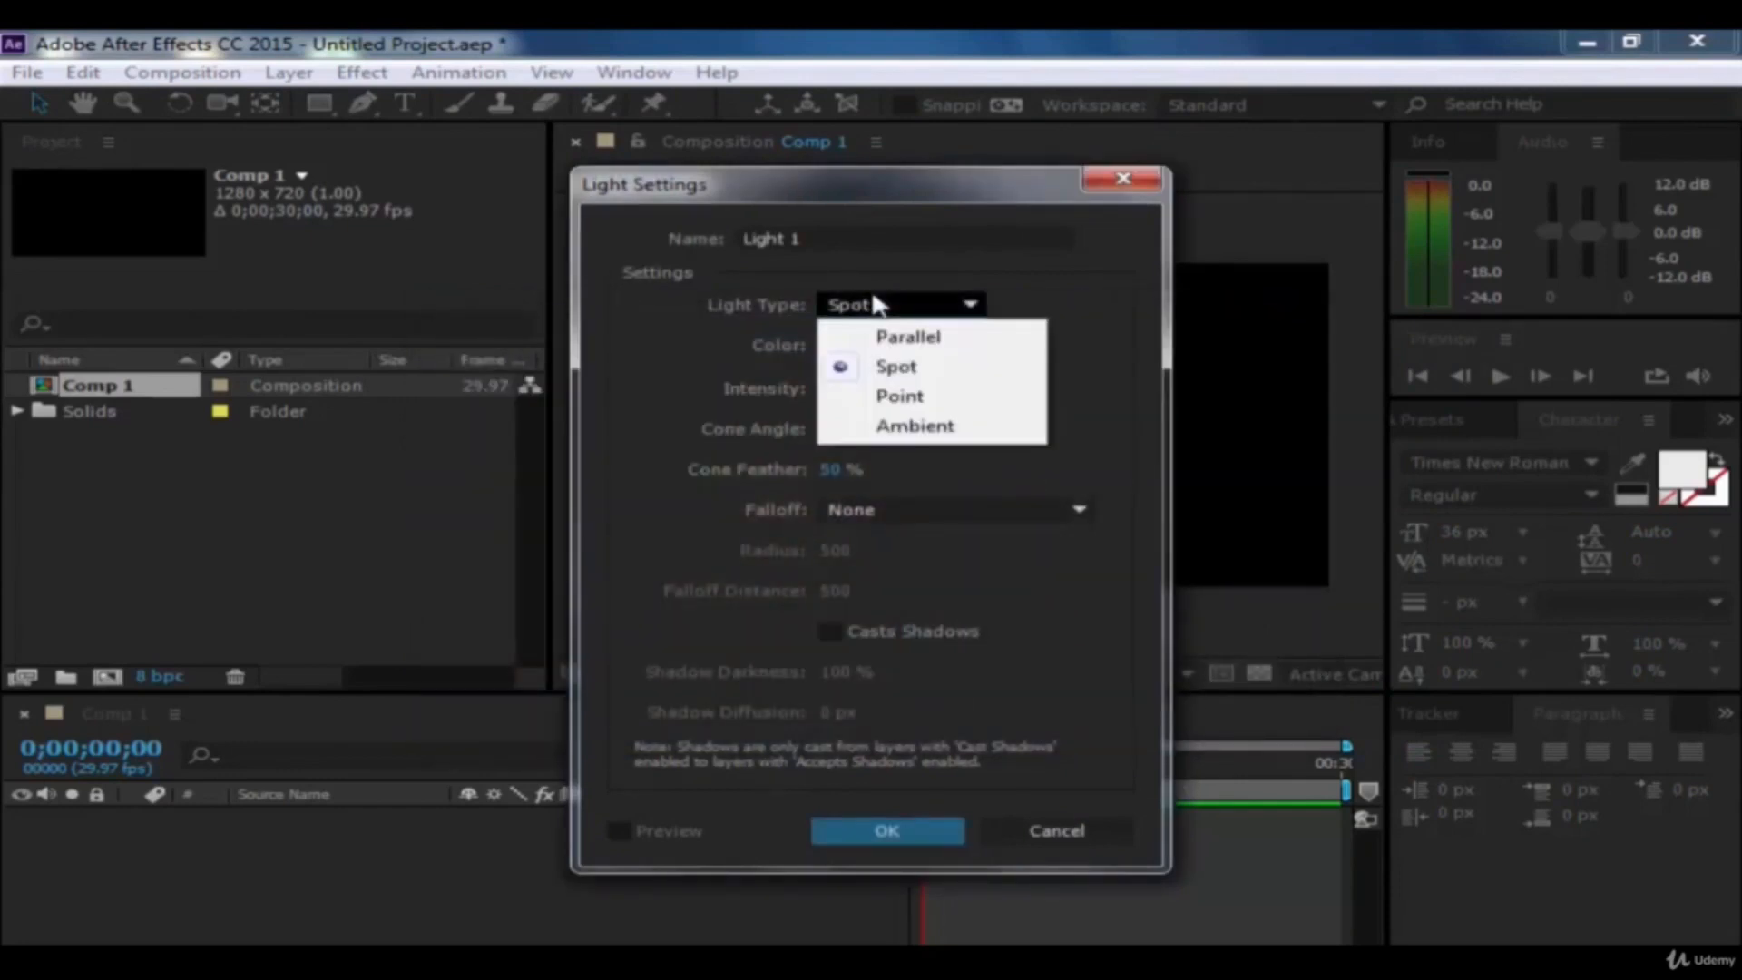
{"action": "left_click", "coordinate": [892, 367]}
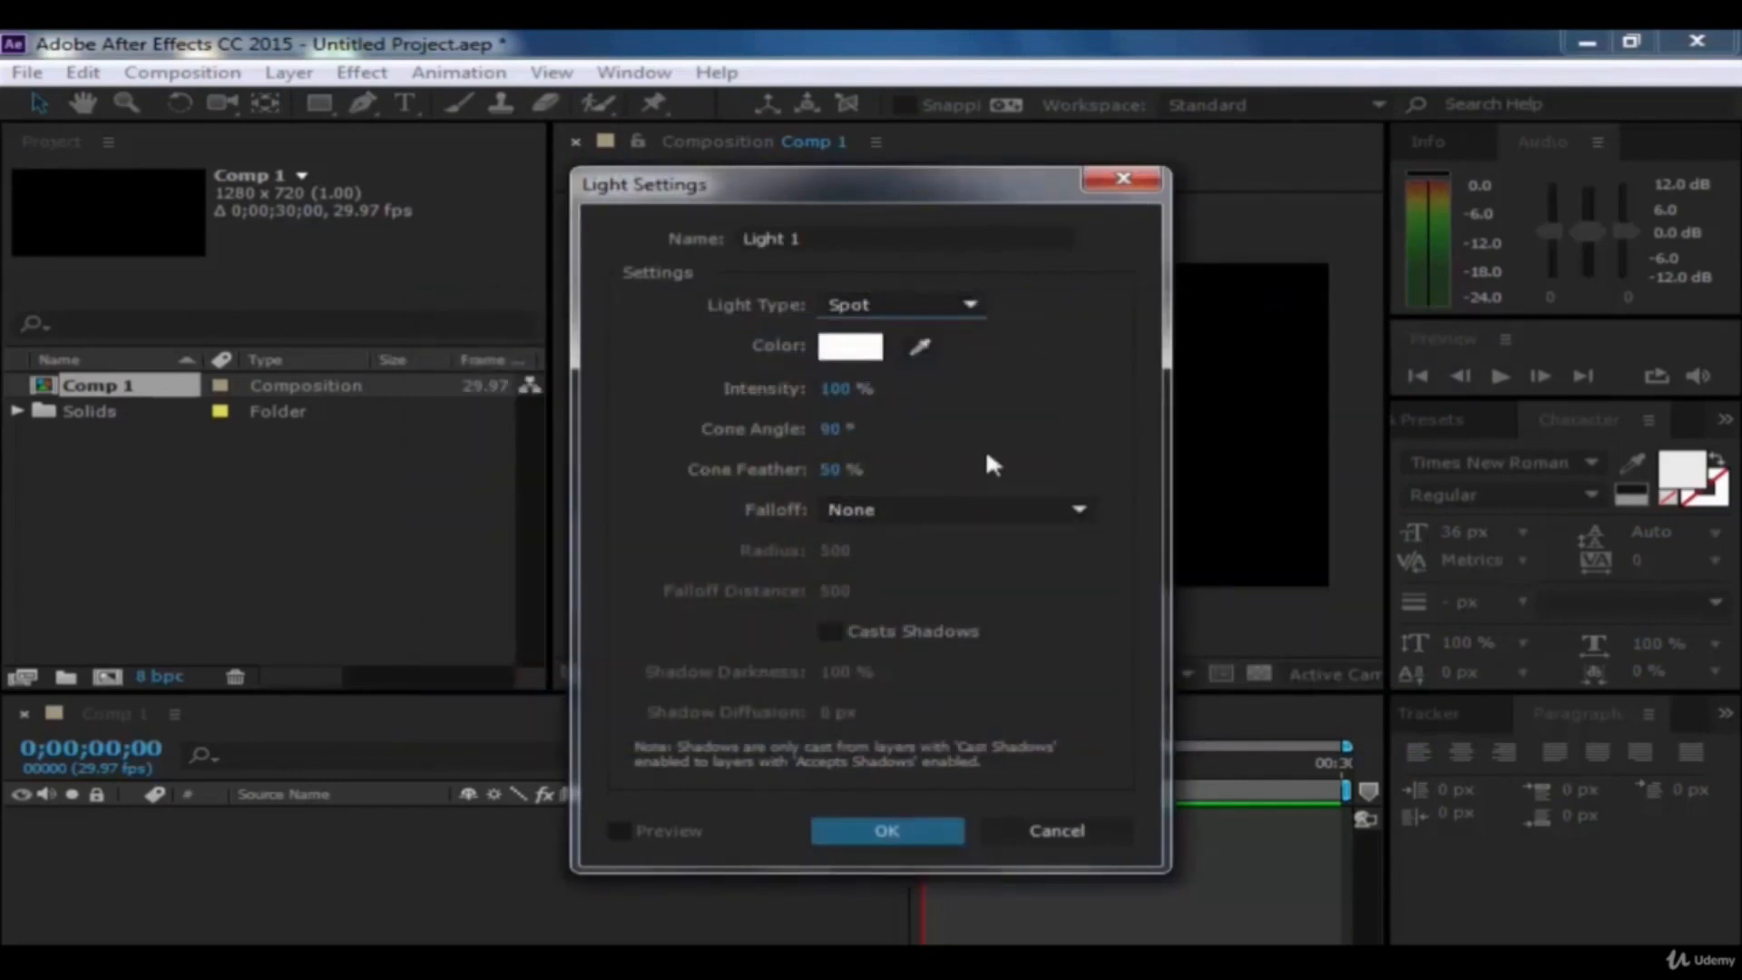
Step: Keep the light's falloff at None, and enable Casts Shadows with a shadow diffusion of 0 px
{"action": "left_click", "coordinate": [909, 511]}
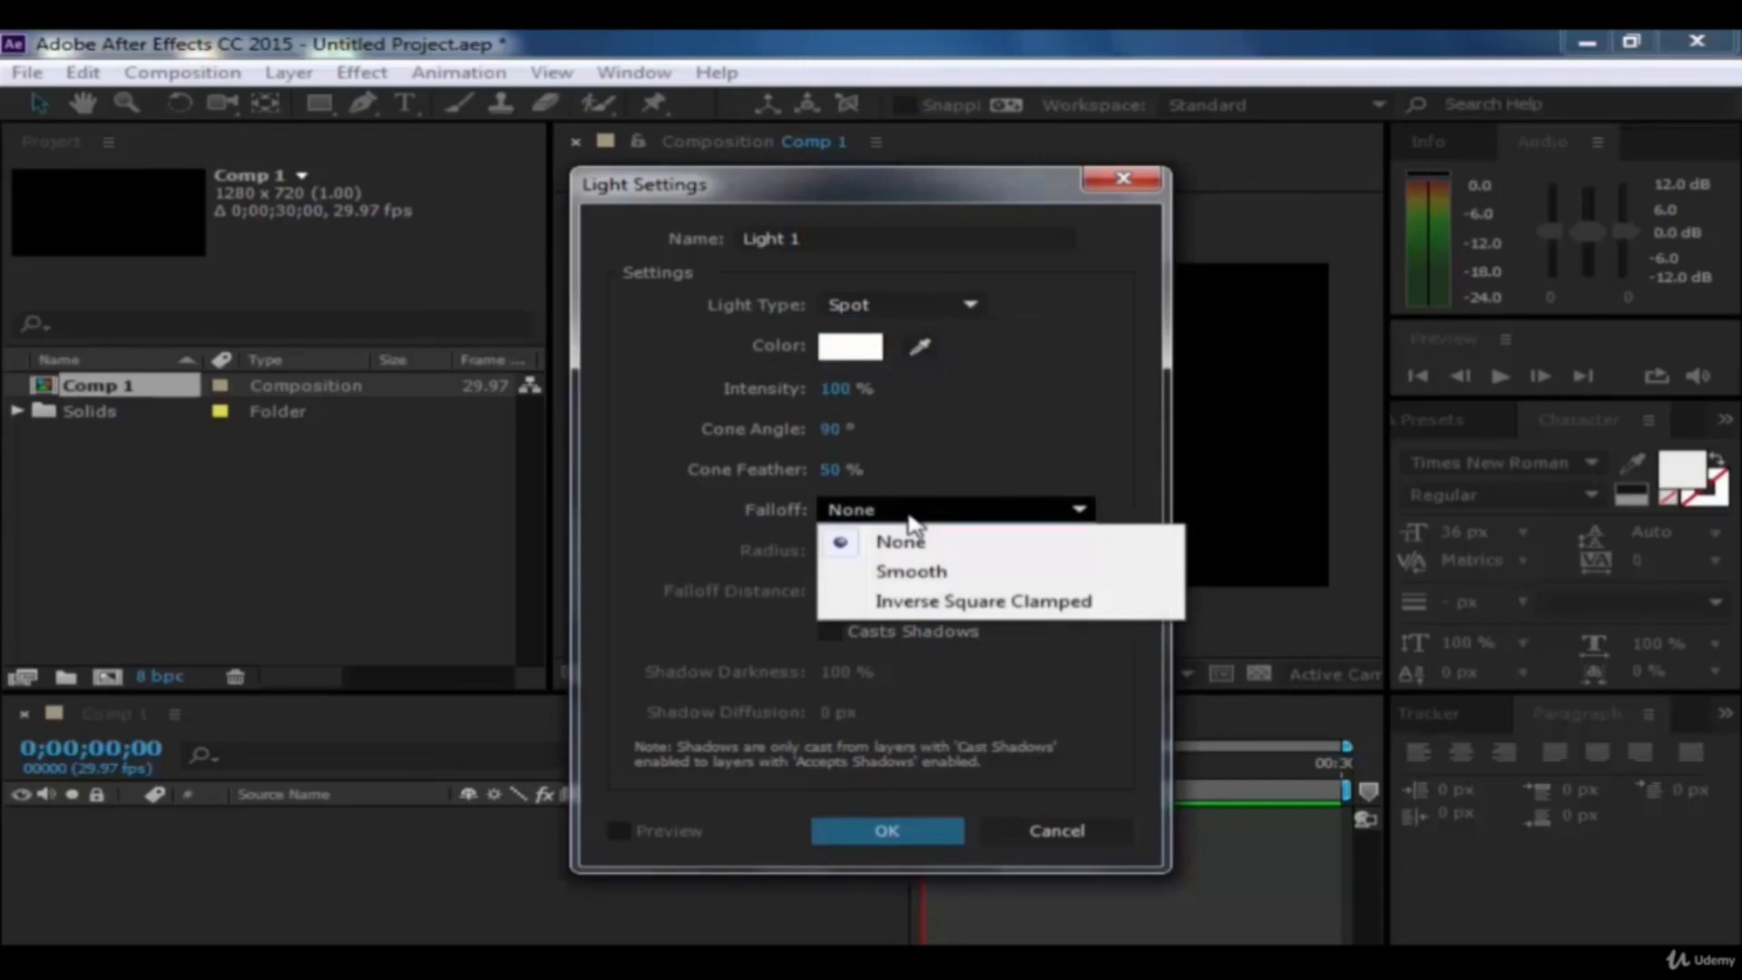
{"action": "left_click", "coordinate": [907, 511]}
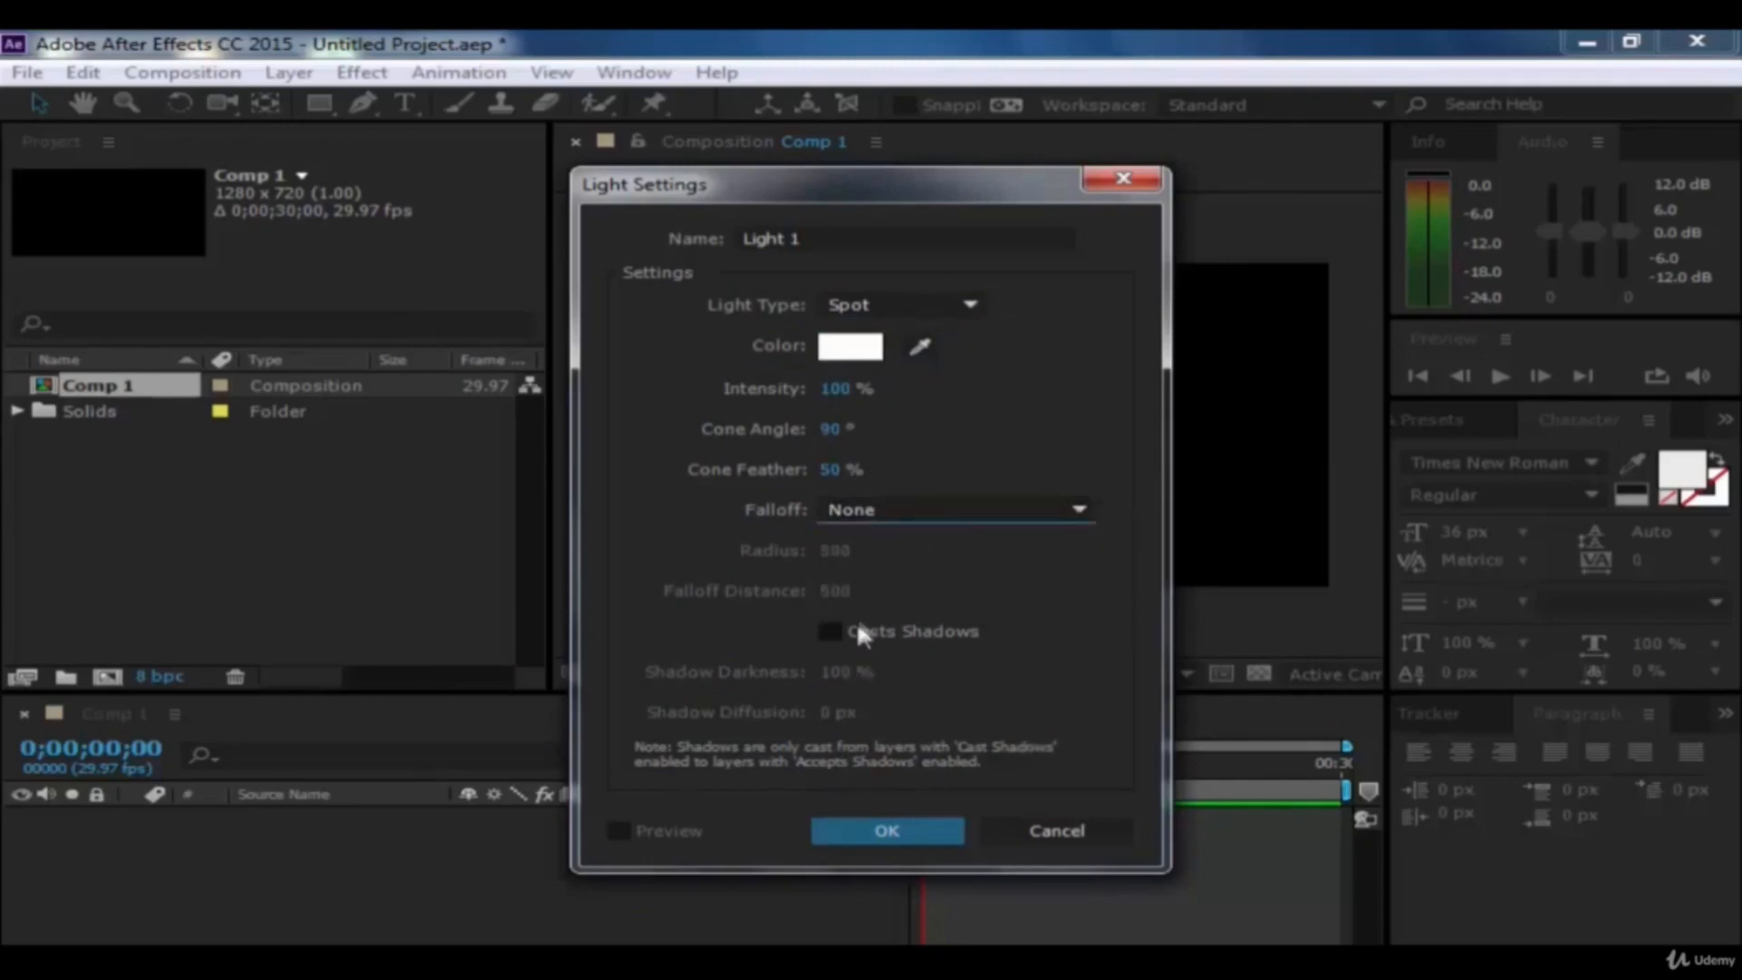
{"action": "left_click", "coordinate": [827, 632]}
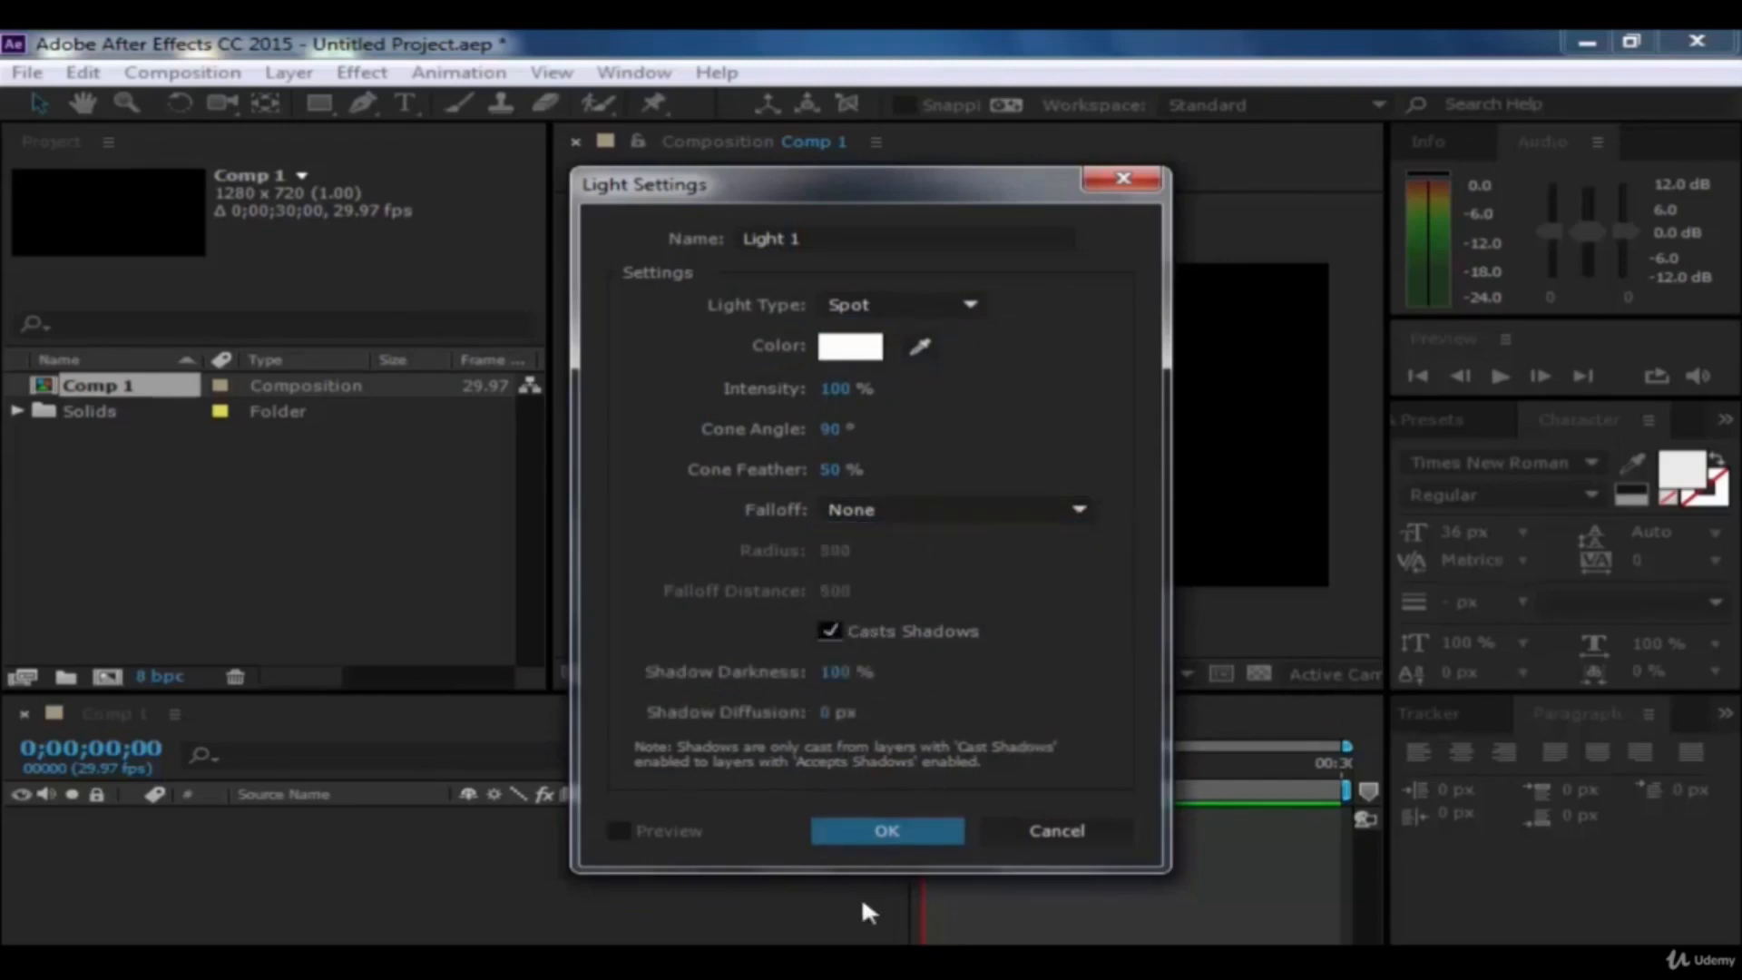
{"action": "left_click_drag", "start_coordinate": [835, 714], "coordinate": [879, 724]}
{"action": "type", "text": "0"}
{"action": "left_click", "coordinate": [877, 831]}
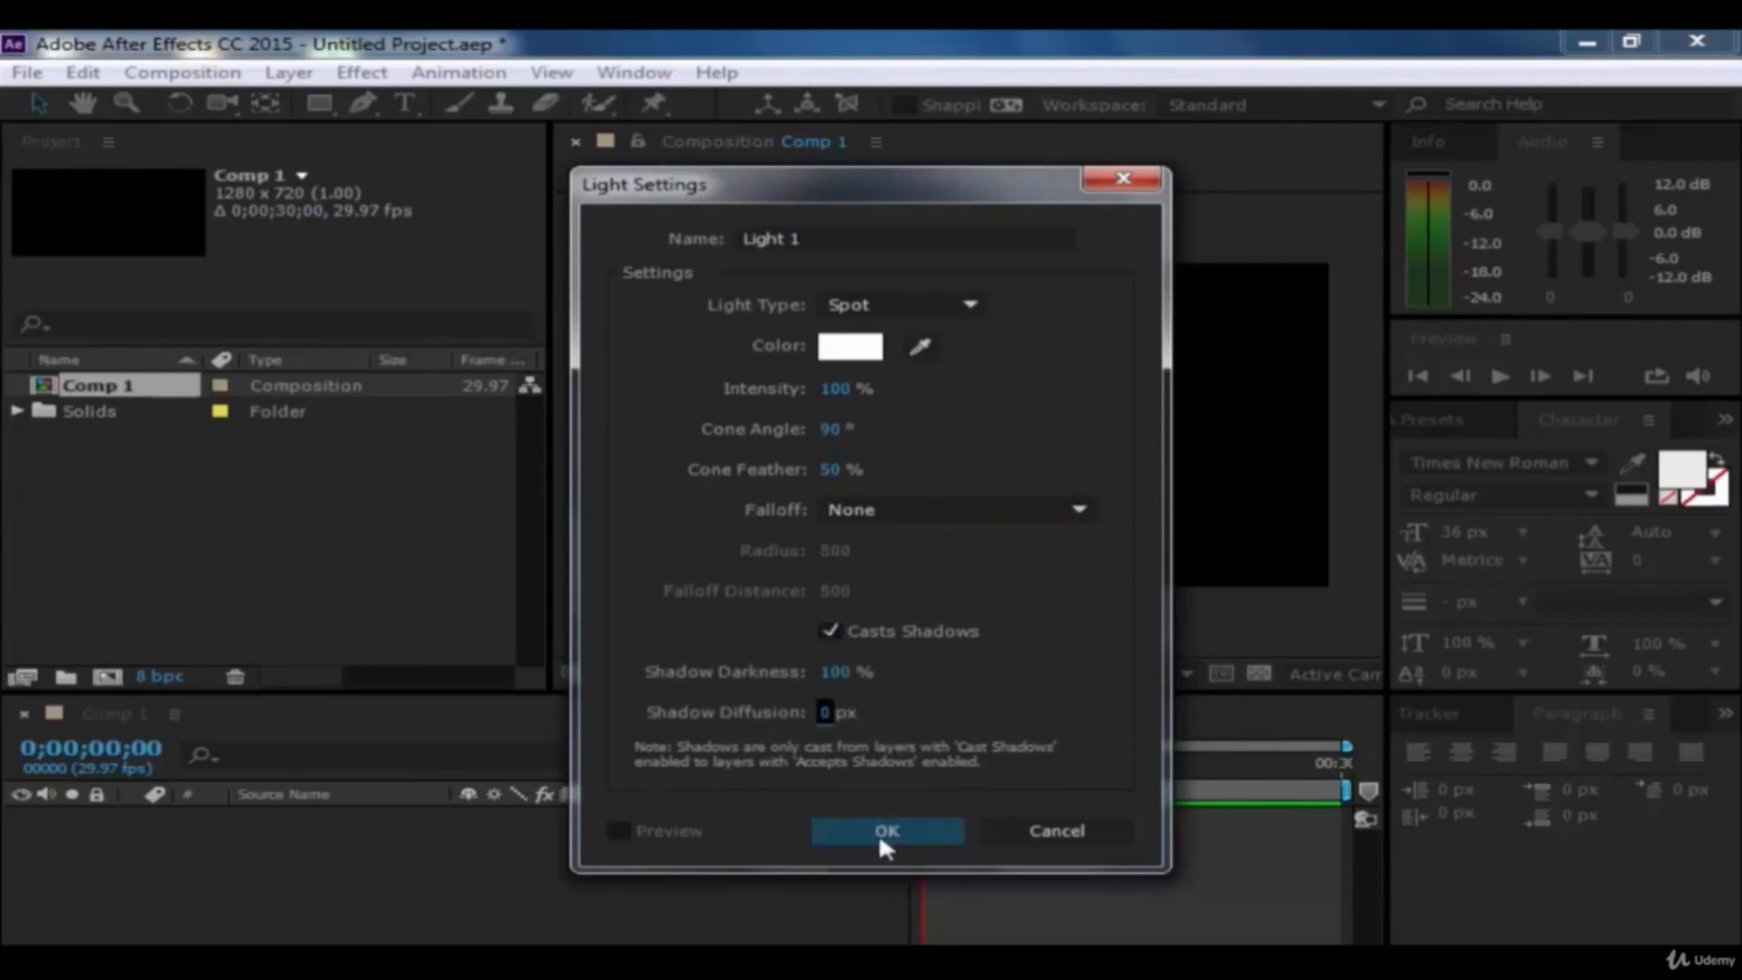
Step: Try the Smooth and Inverse Square Clamped falloff options for the light, and return the falloff to None
{"action": "left_click", "coordinate": [924, 513]}
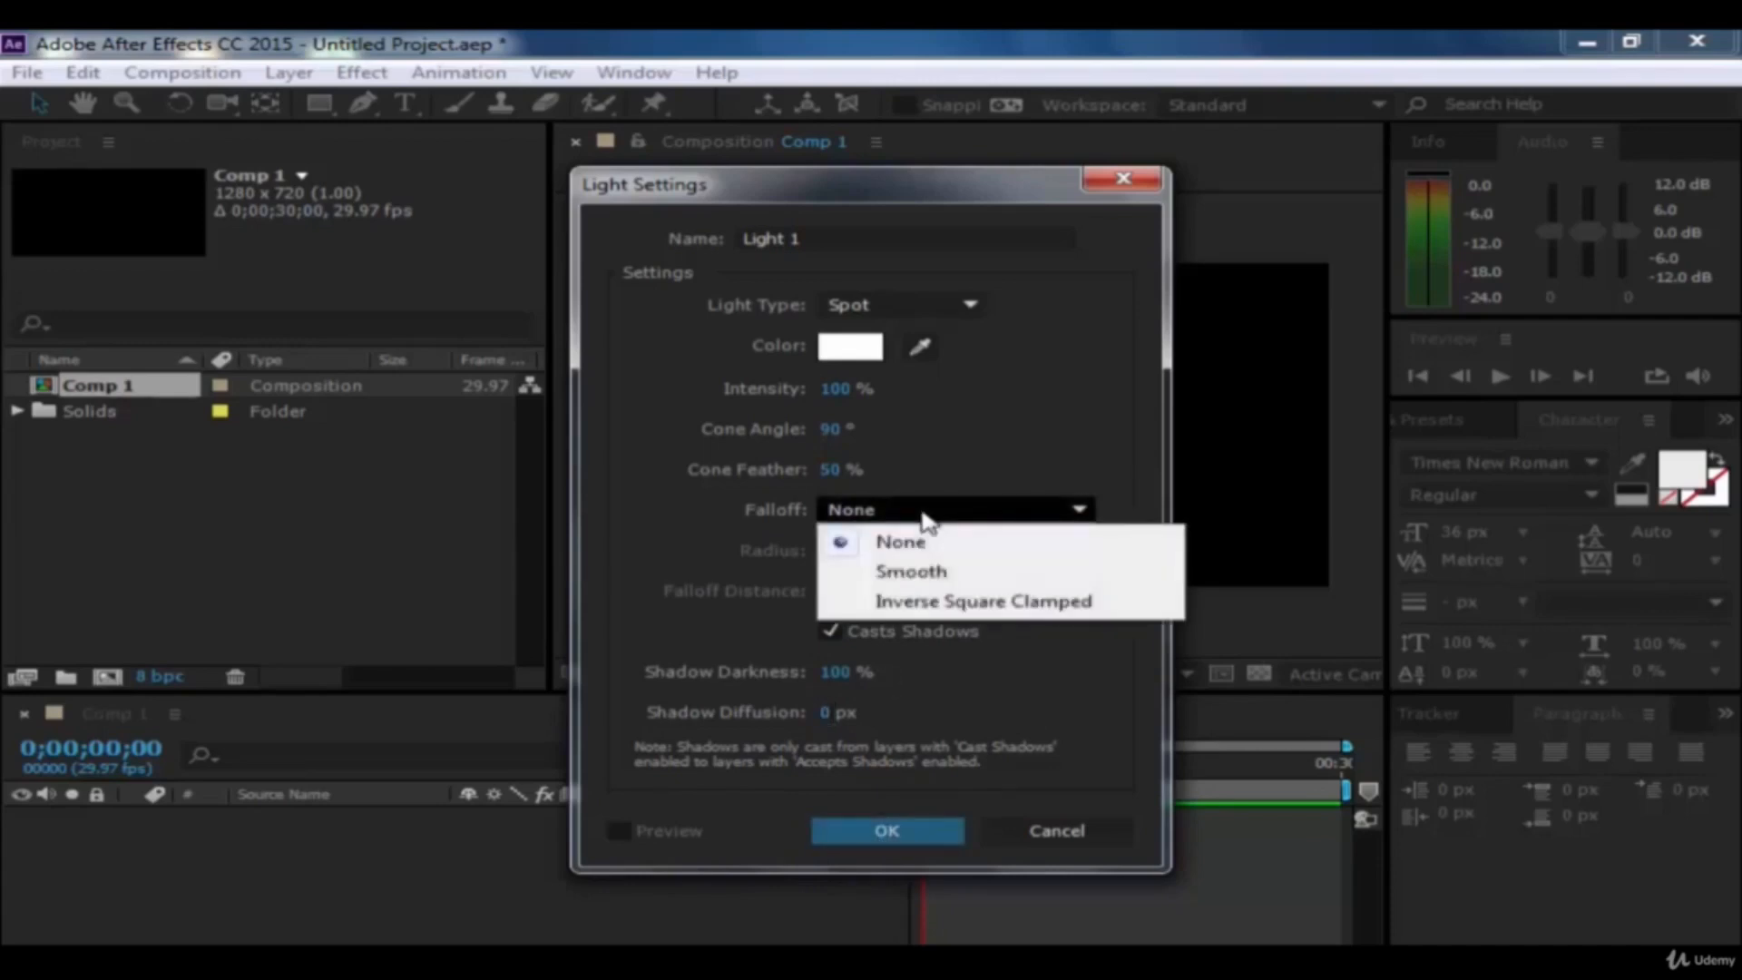
{"action": "left_click", "coordinate": [907, 572]}
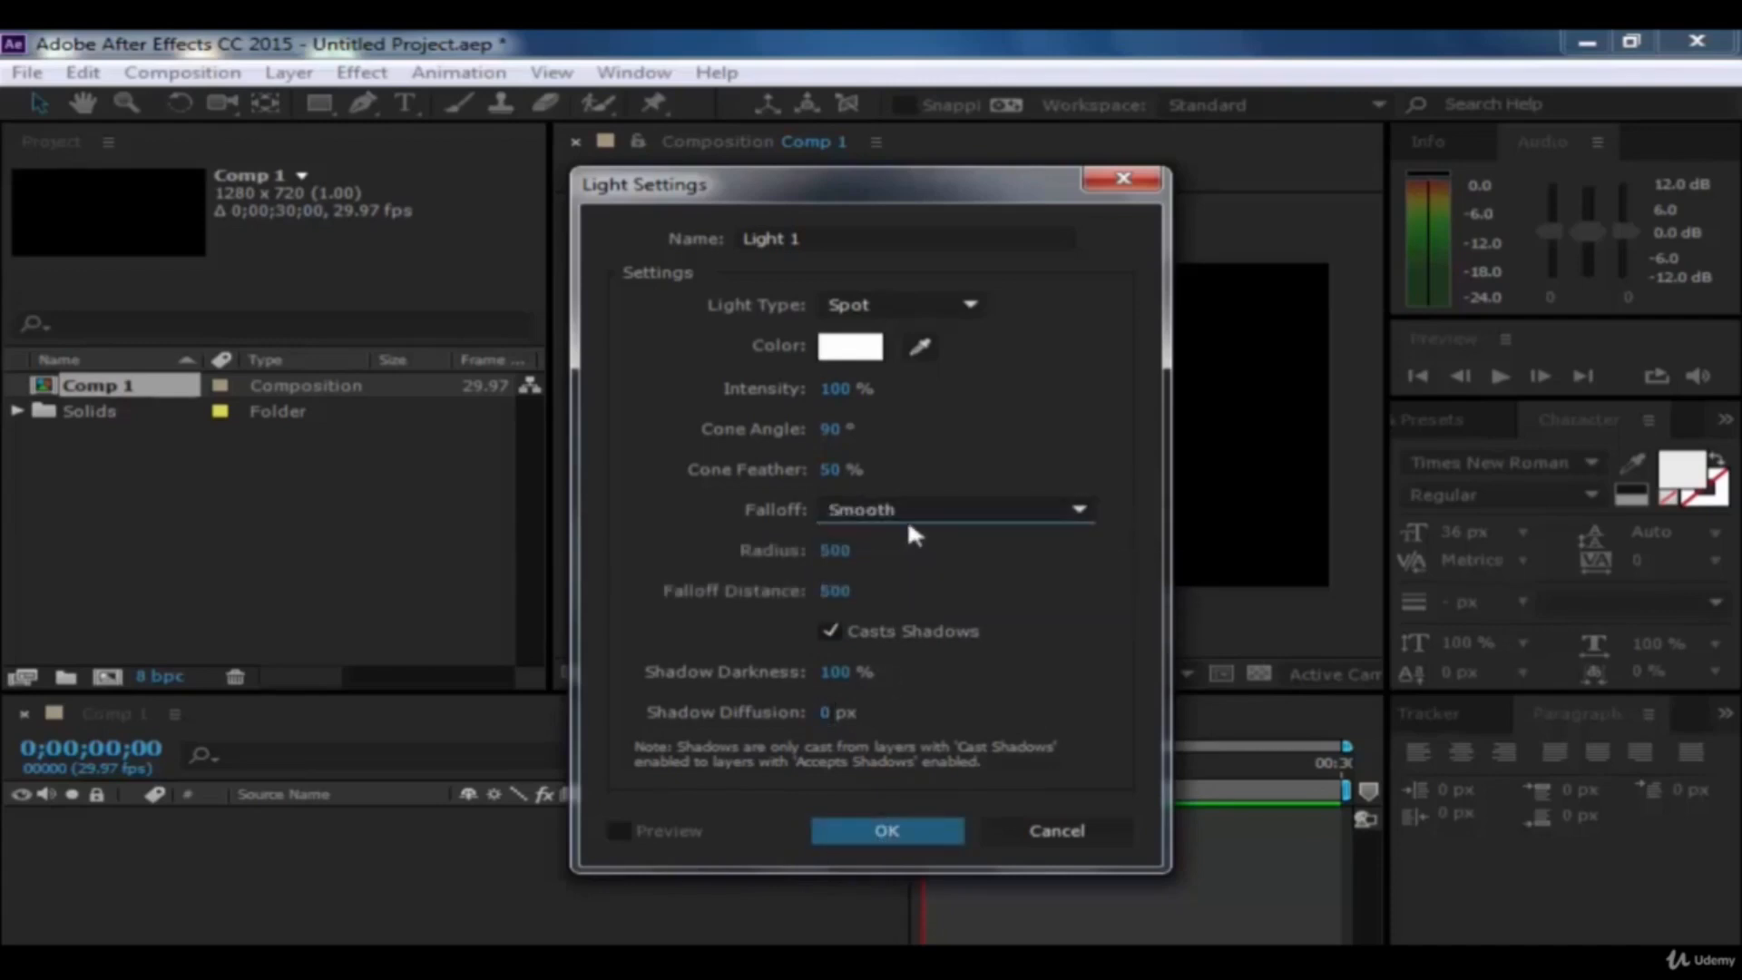
{"action": "left_click", "coordinate": [910, 521]}
{"action": "left_click", "coordinate": [934, 600]}
{"action": "left_click", "coordinate": [934, 517]}
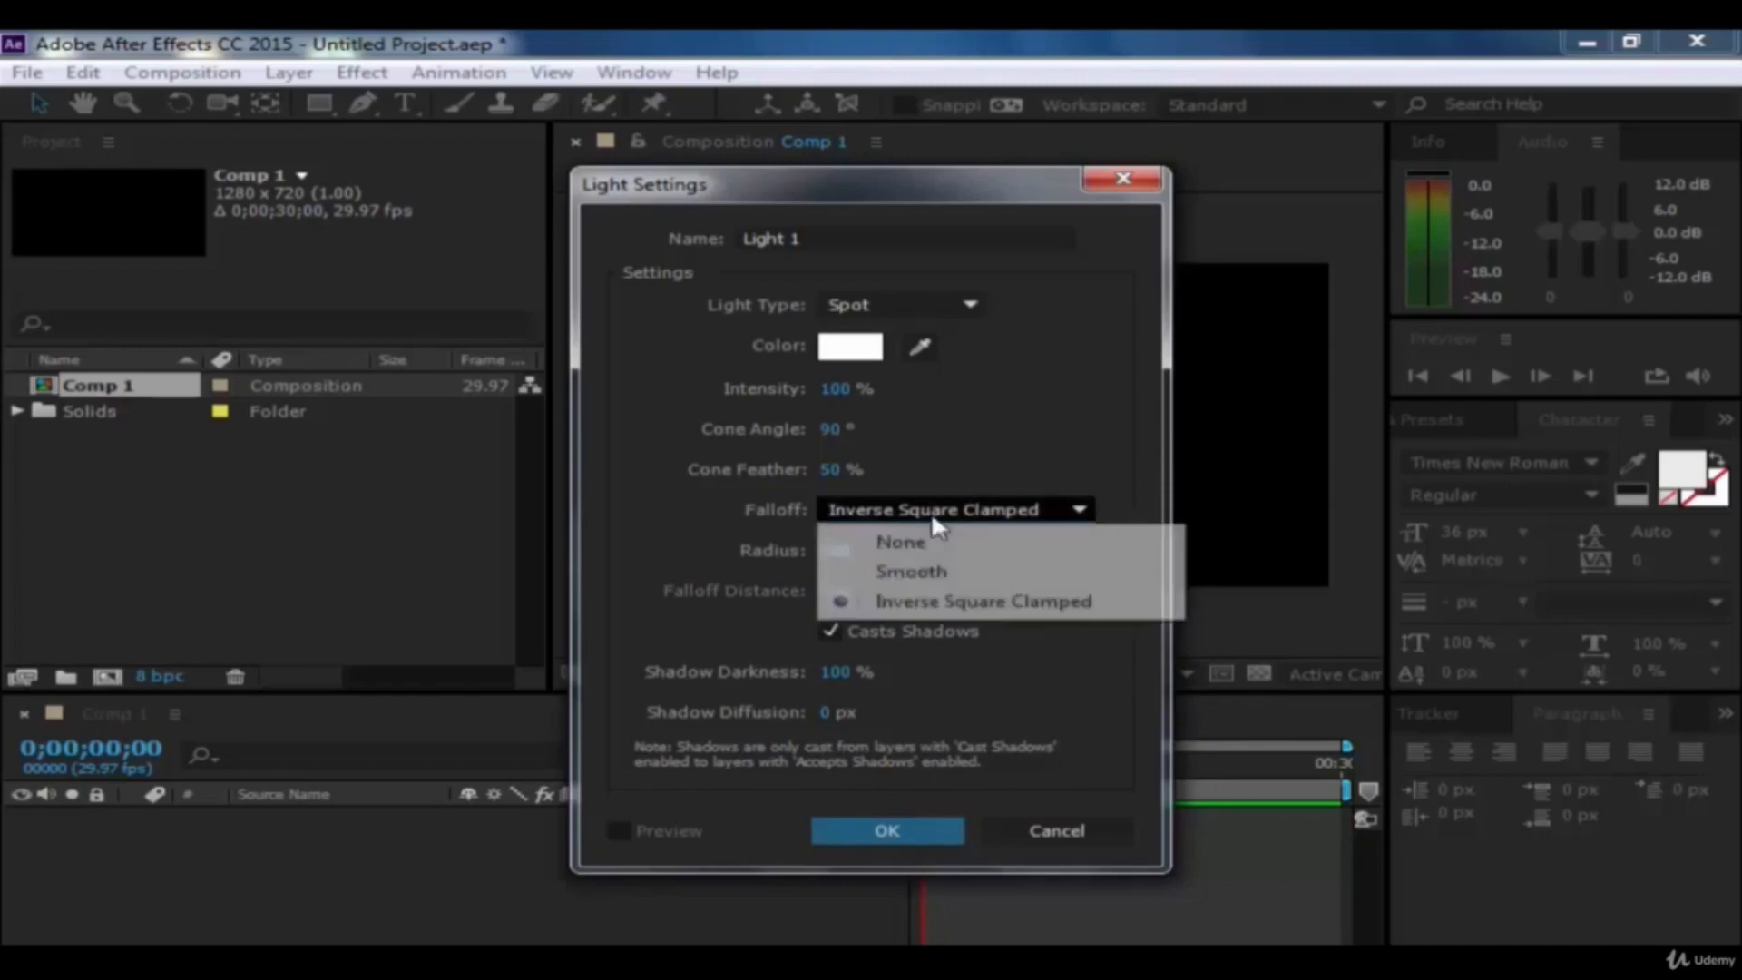
{"action": "left_click", "coordinate": [930, 543]}
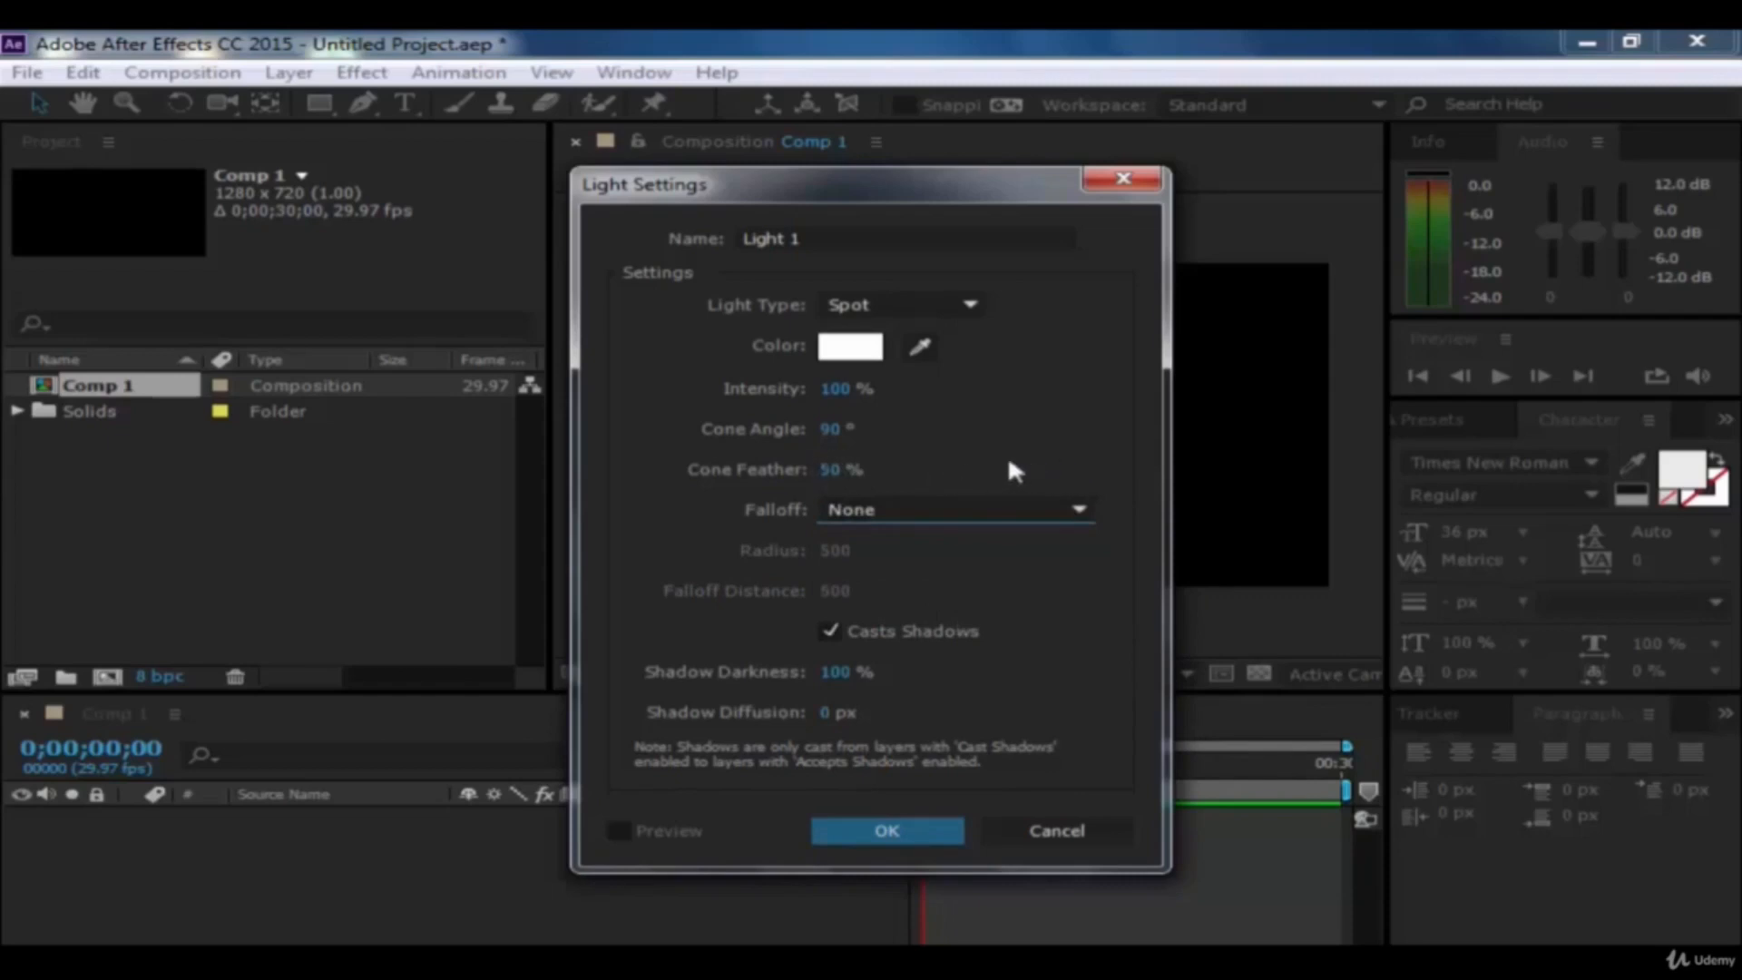
Step: Try the Parallel, Point and Ambient types for the light, and return the light type to Spot
{"action": "left_click", "coordinate": [926, 308]}
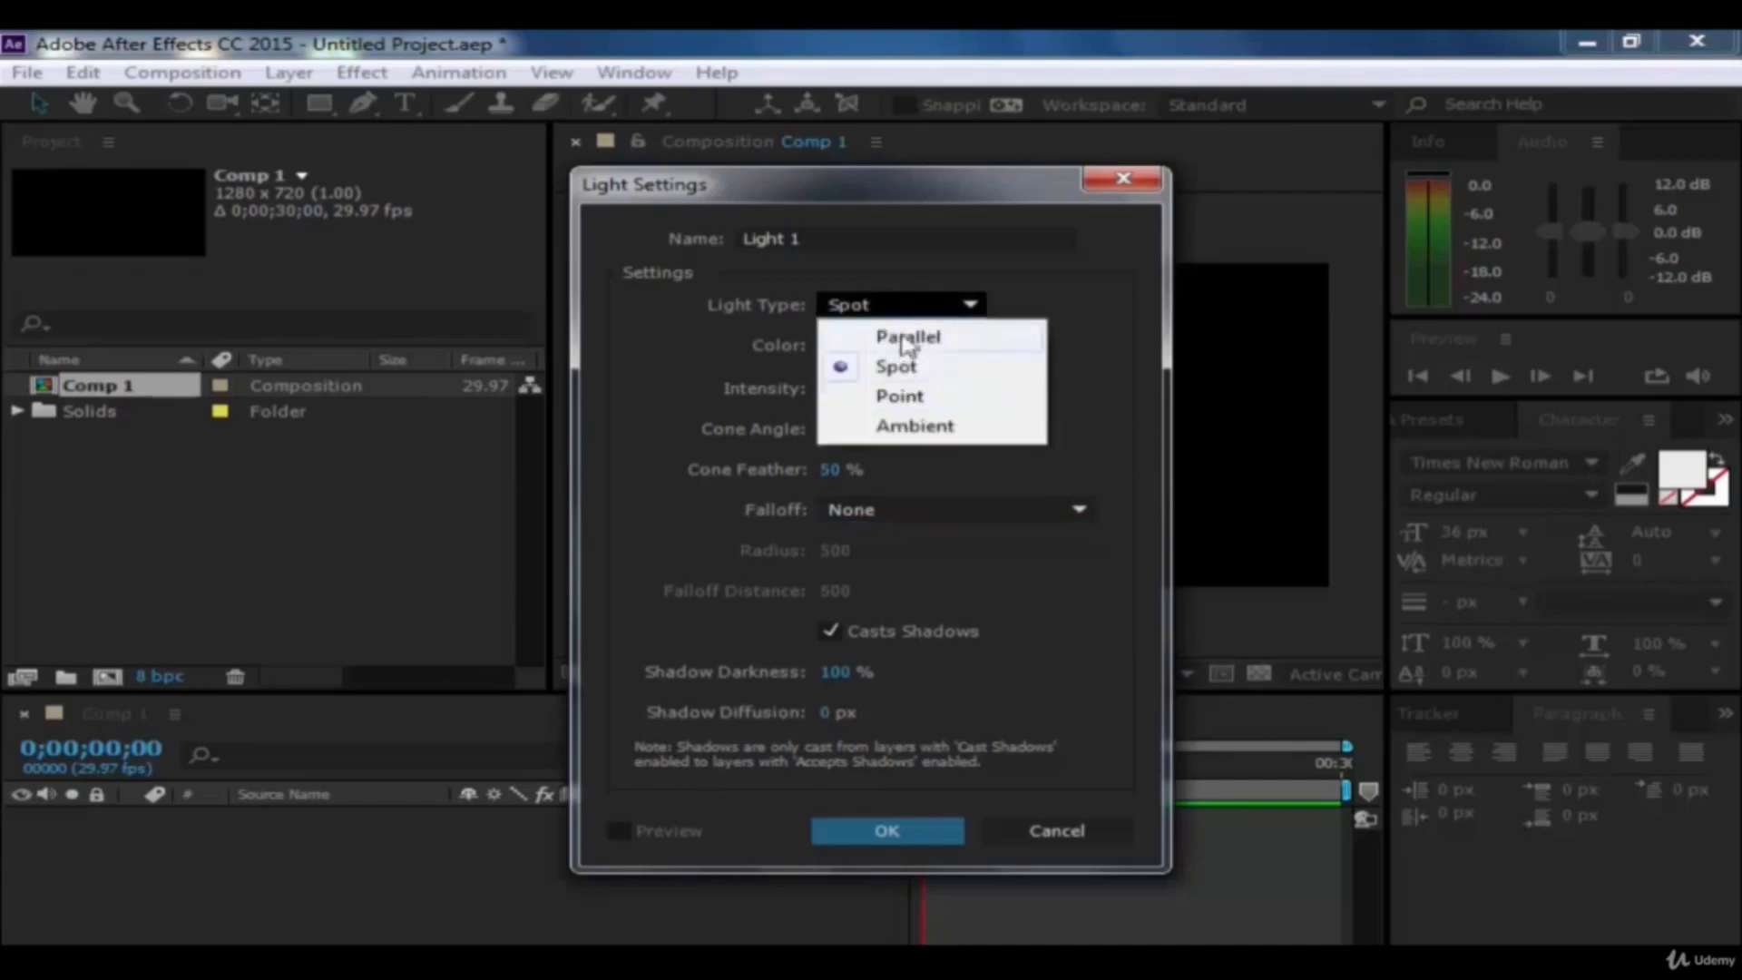
{"action": "left_click", "coordinate": [907, 337]}
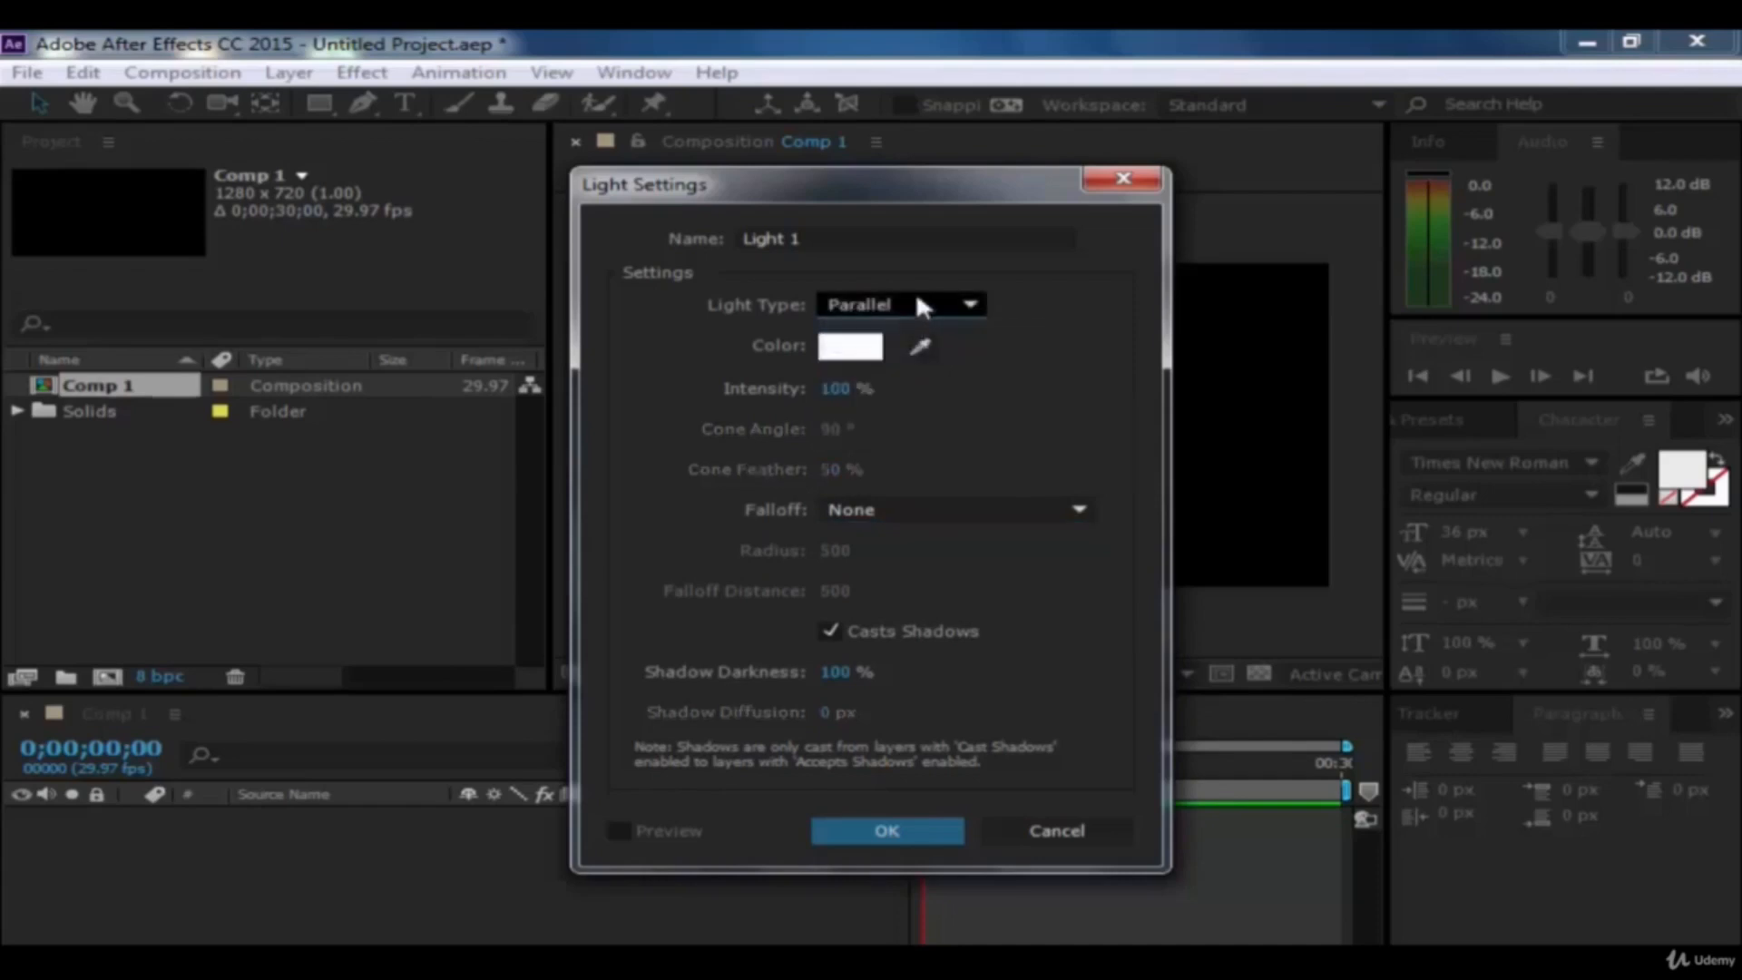
{"action": "left_click", "coordinate": [916, 304]}
{"action": "left_click", "coordinate": [912, 366]}
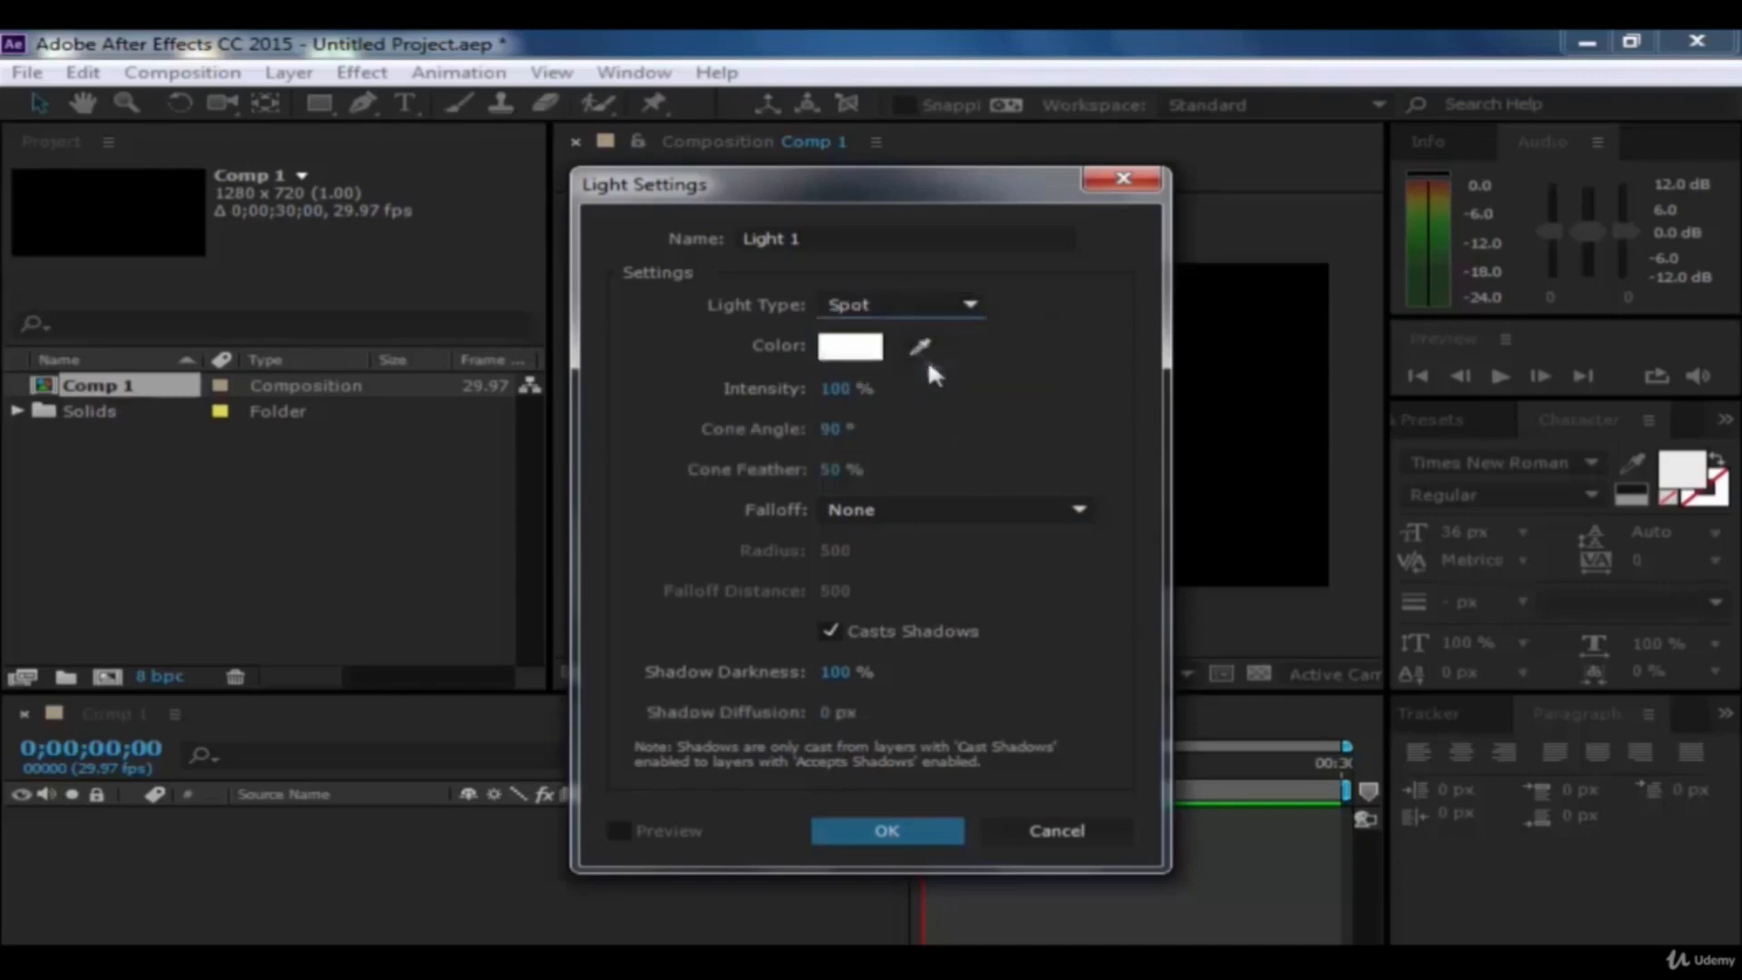
{"action": "left_click", "coordinate": [912, 304]}
{"action": "left_click", "coordinate": [897, 396]}
{"action": "left_click", "coordinate": [931, 304]}
{"action": "left_click", "coordinate": [901, 425]}
{"action": "left_click", "coordinate": [976, 304]}
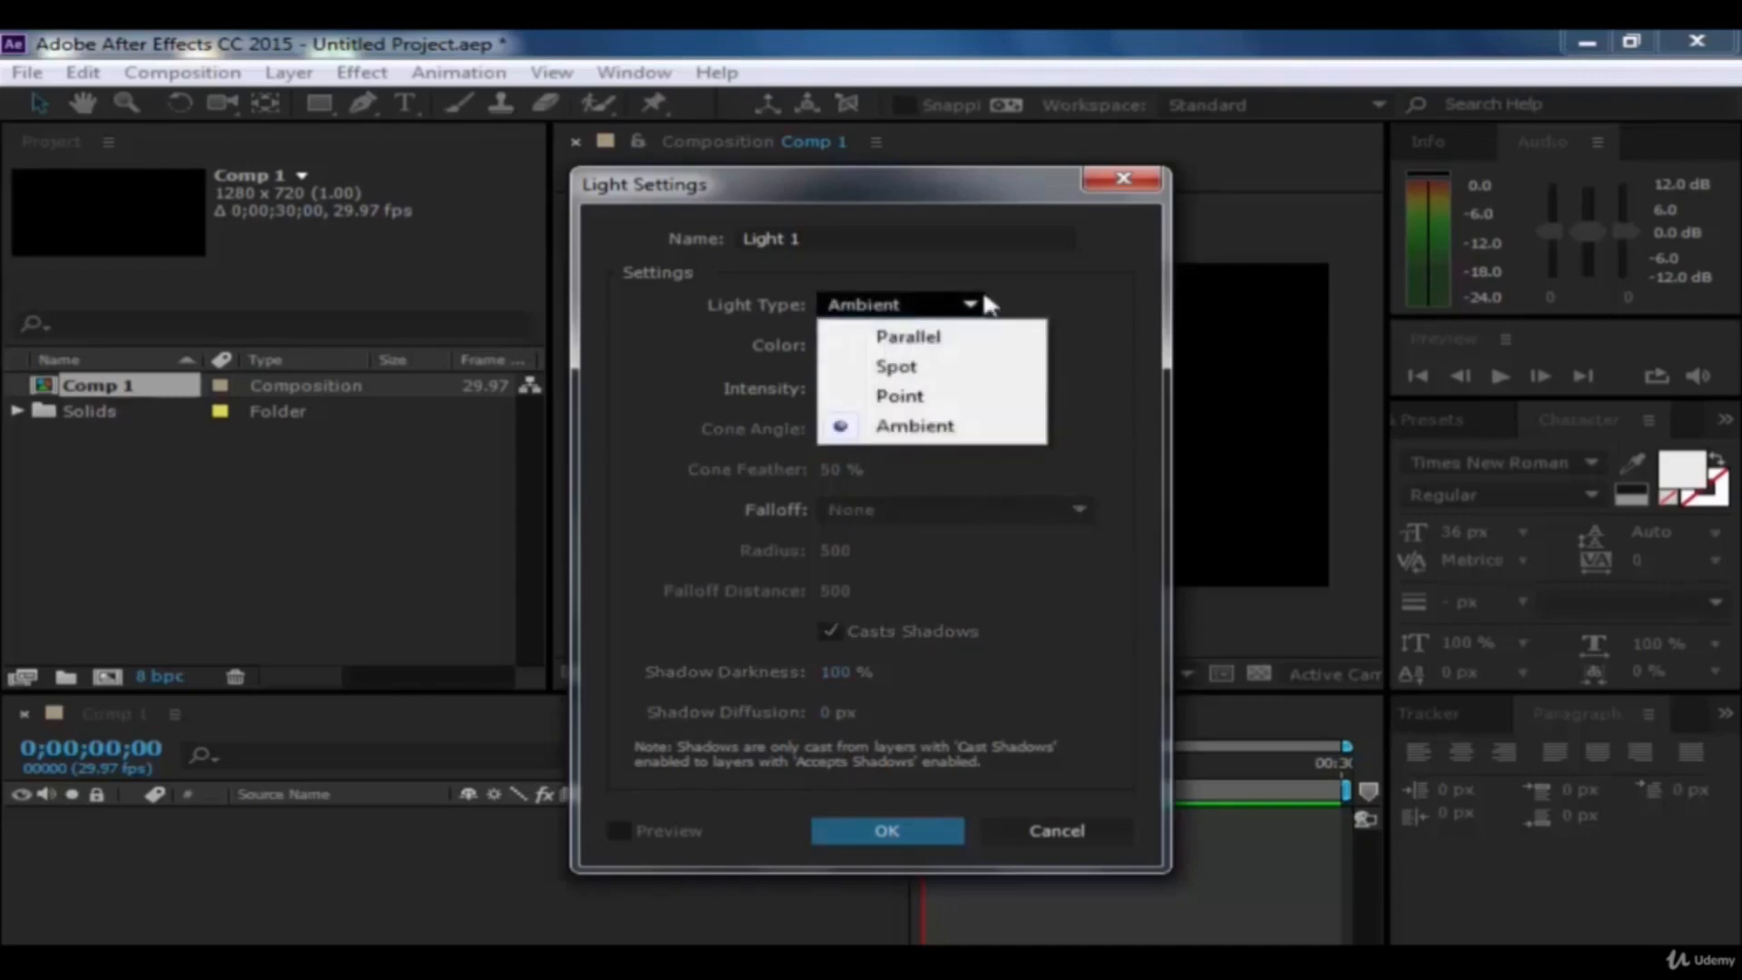
{"action": "left_click", "coordinate": [907, 337]}
{"action": "left_click", "coordinate": [934, 304]}
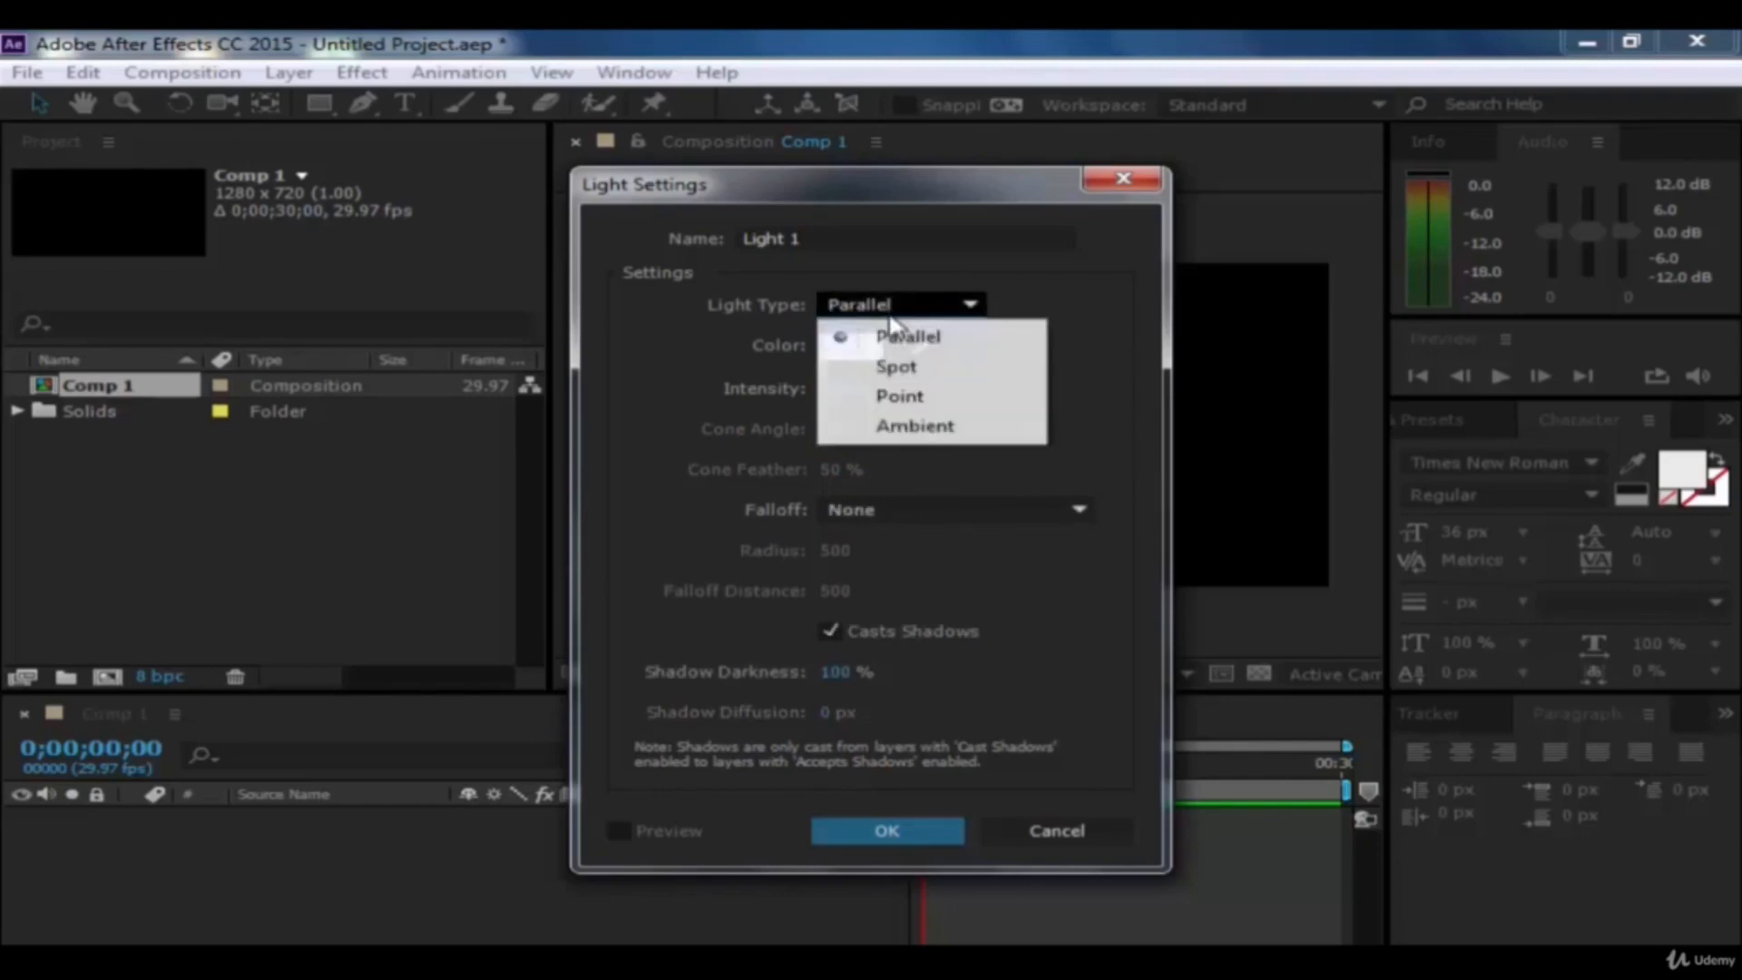
{"action": "left_click", "coordinate": [899, 366]}
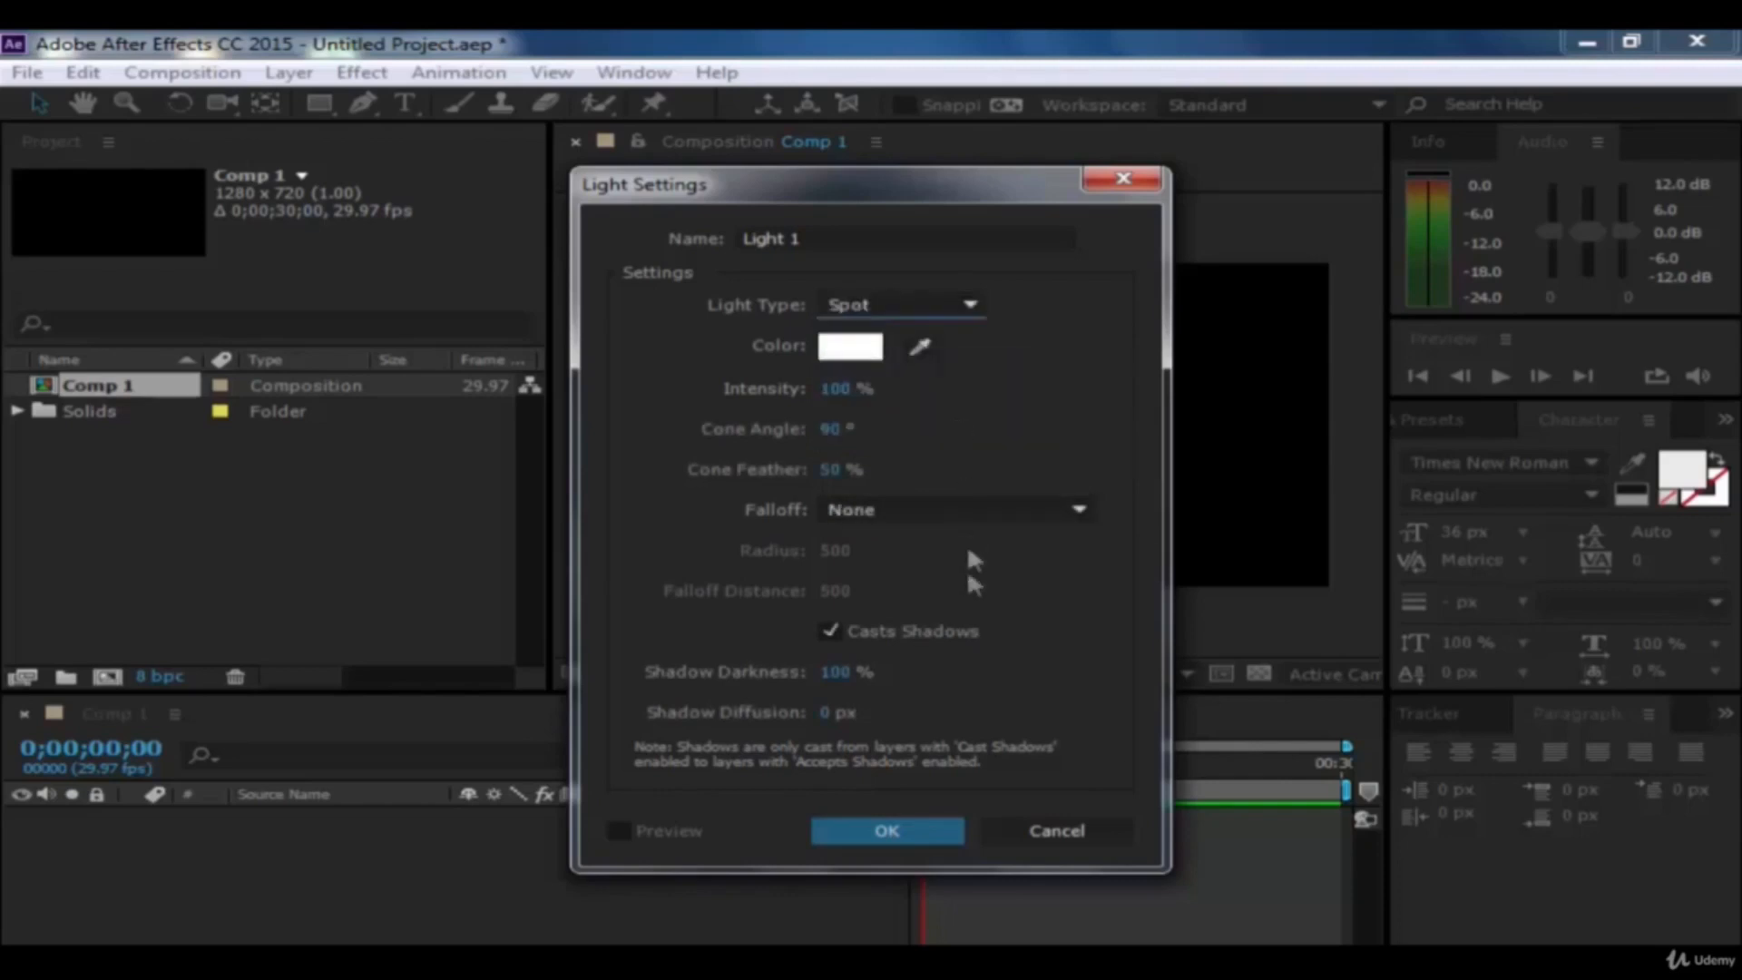
Step: Create the Spot light layer with the current settings and dismiss the warning about 2D layers
{"action": "left_click", "coordinate": [873, 828]}
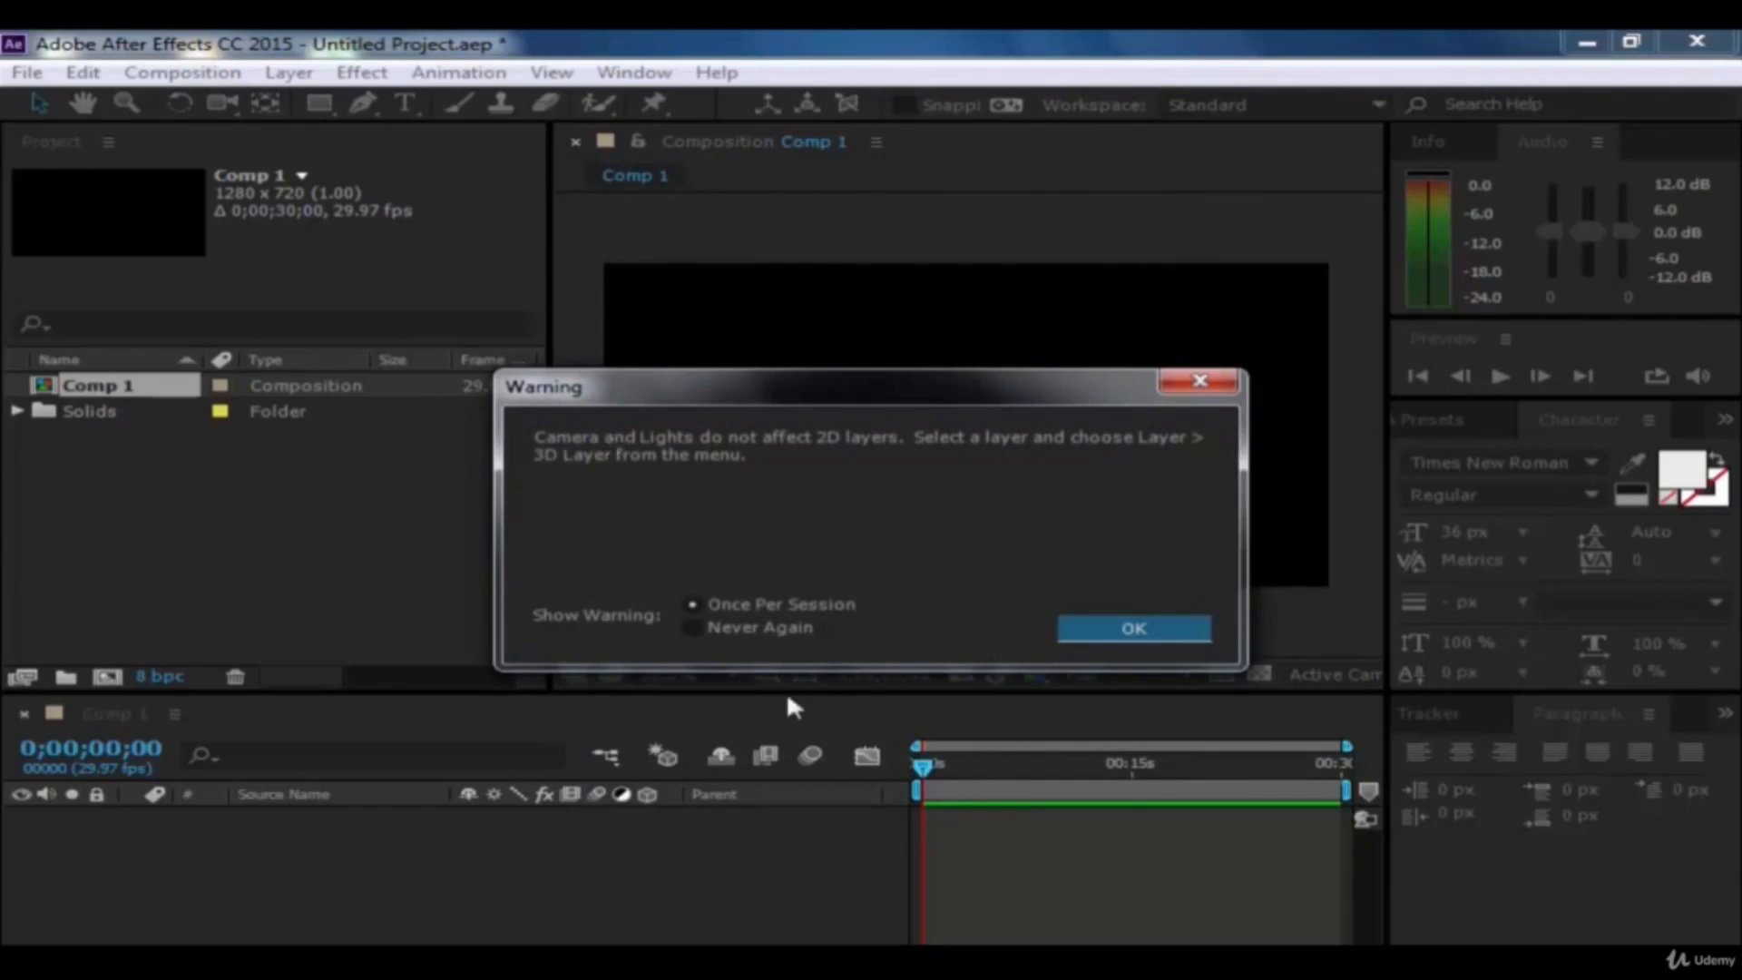
{"action": "left_click", "coordinate": [1075, 635]}
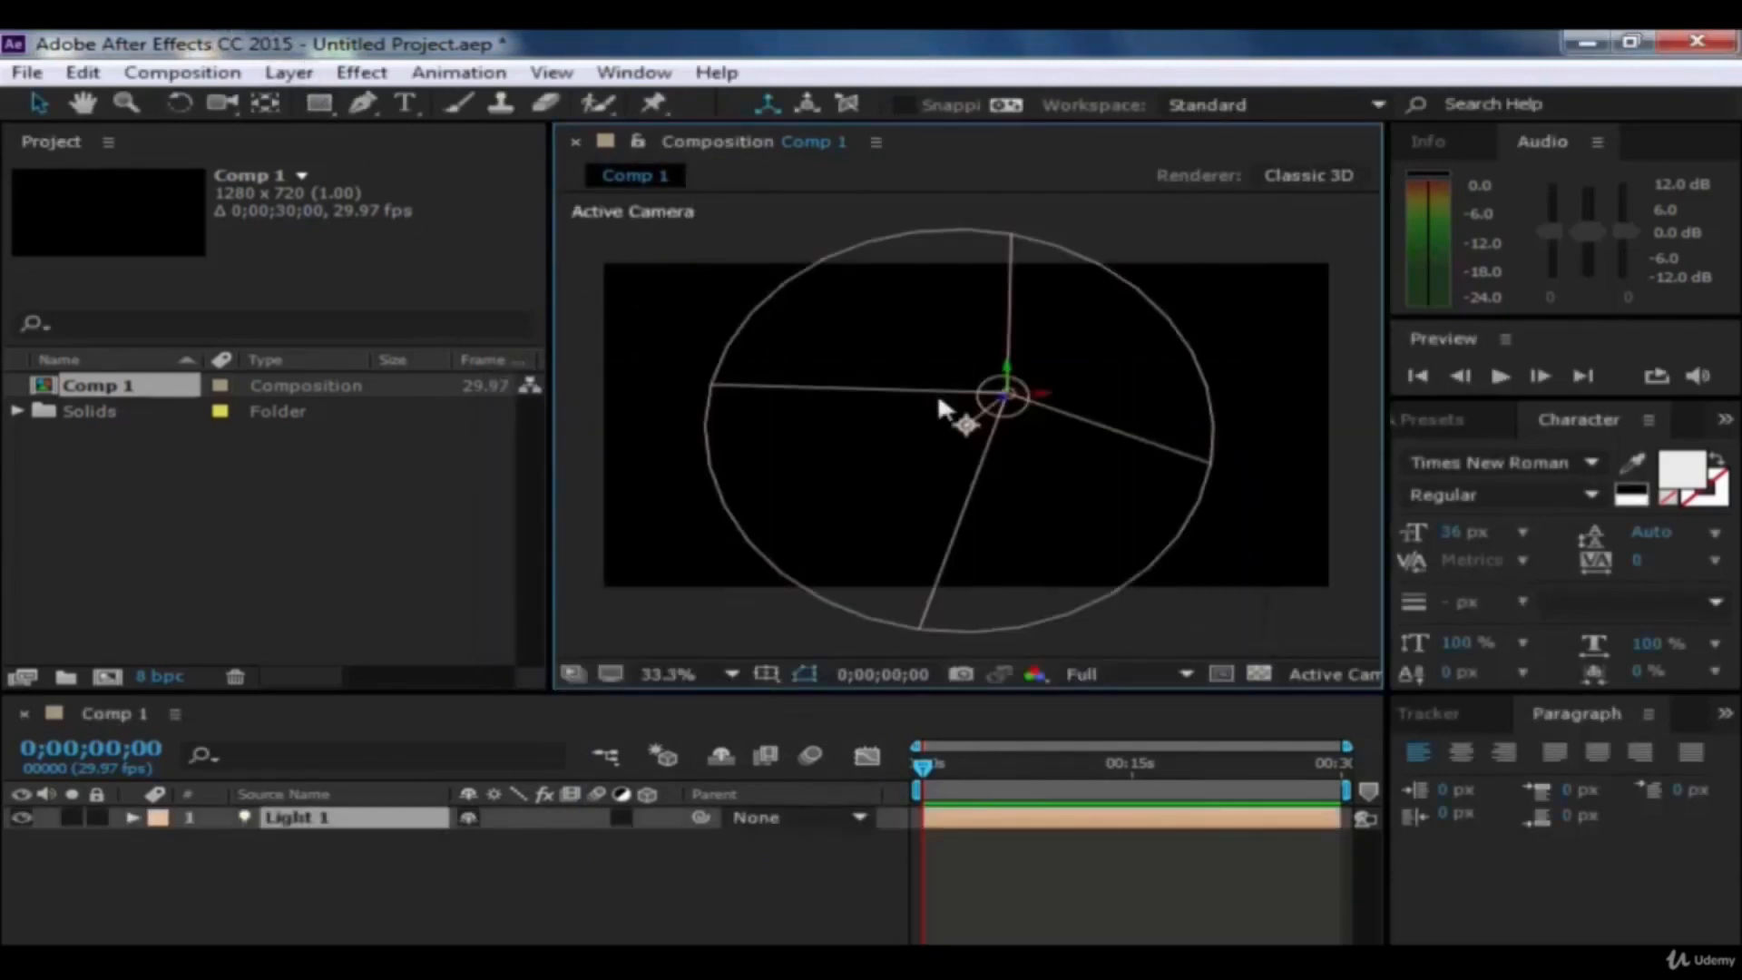
{"action": "left_click", "coordinate": [996, 520]}
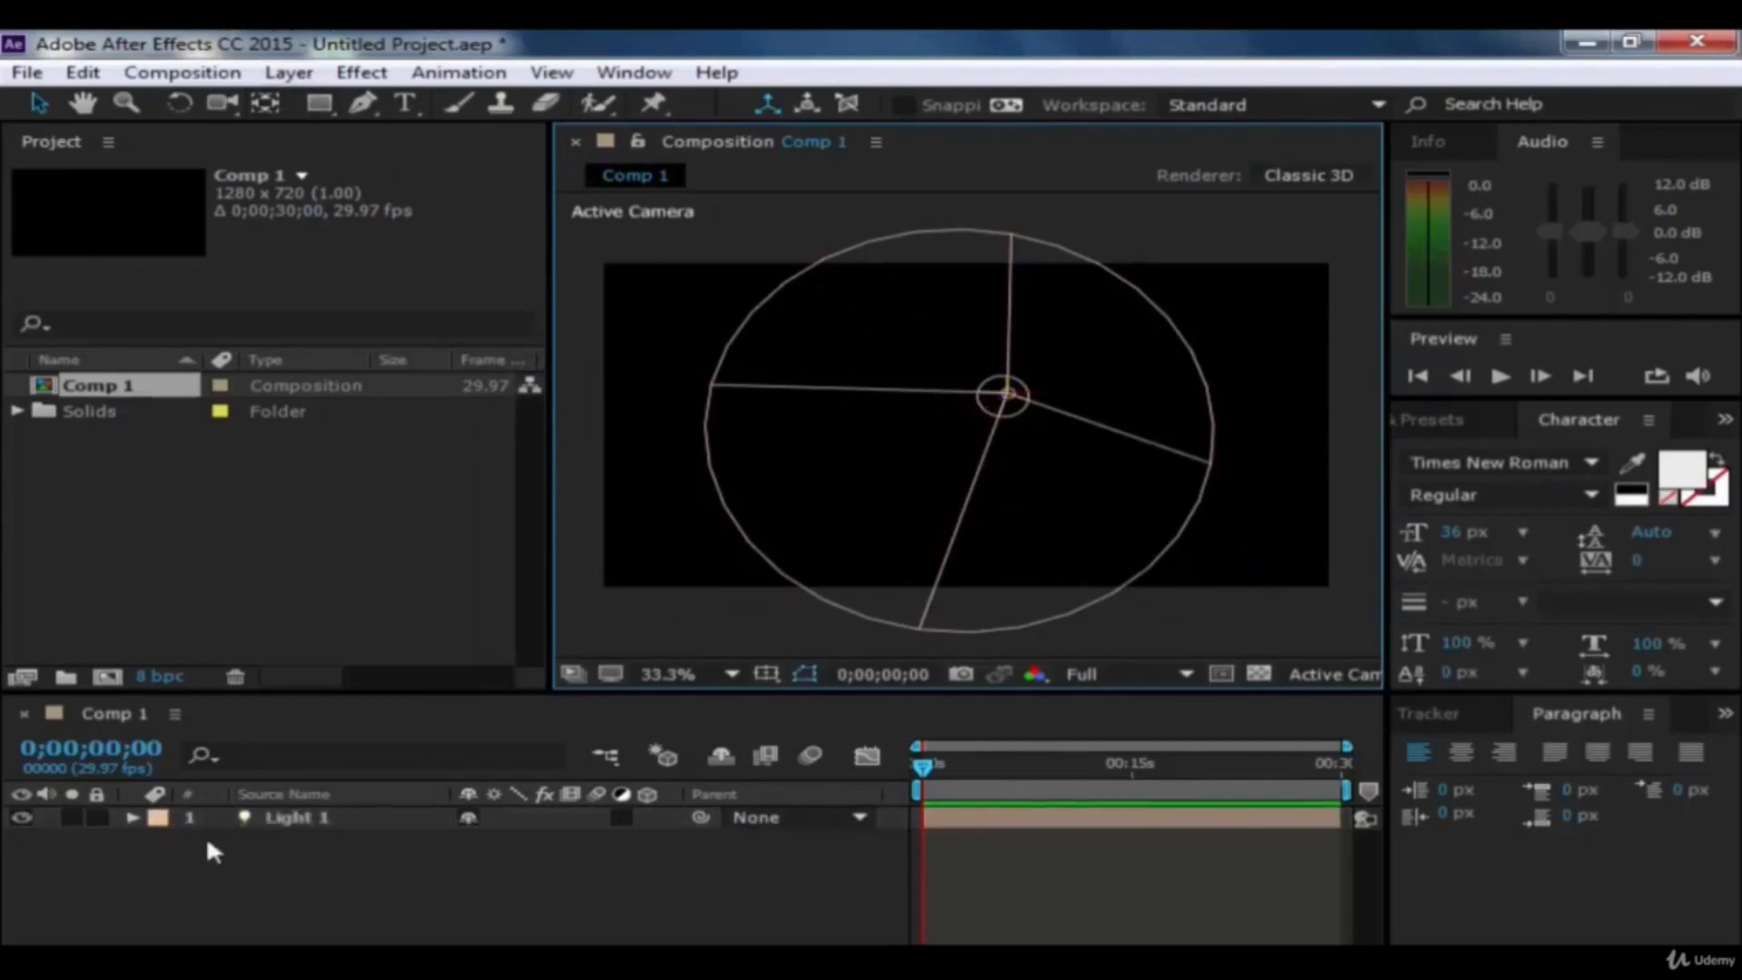
Step: Reposition the spot light slightly up and left of the frame's centre, and move its point of interest further left
{"action": "left_click", "coordinate": [272, 822]}
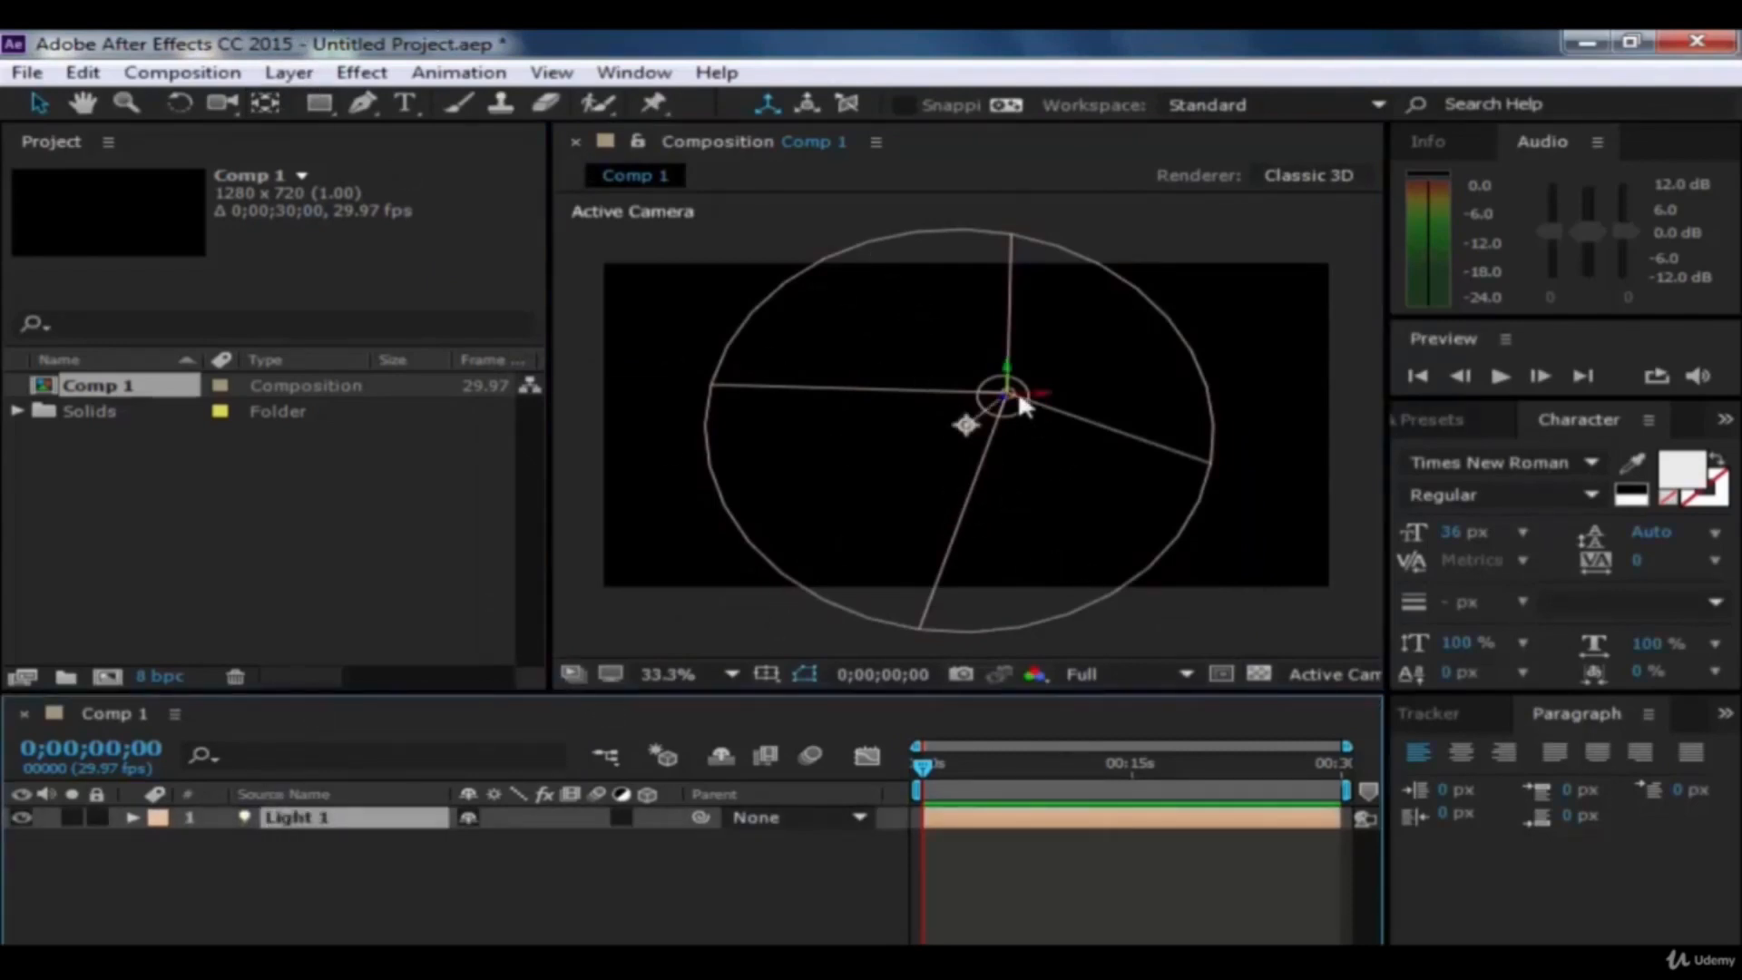
{"action": "left_click_drag", "start_coordinate": [1007, 400], "coordinate": [964, 405]}
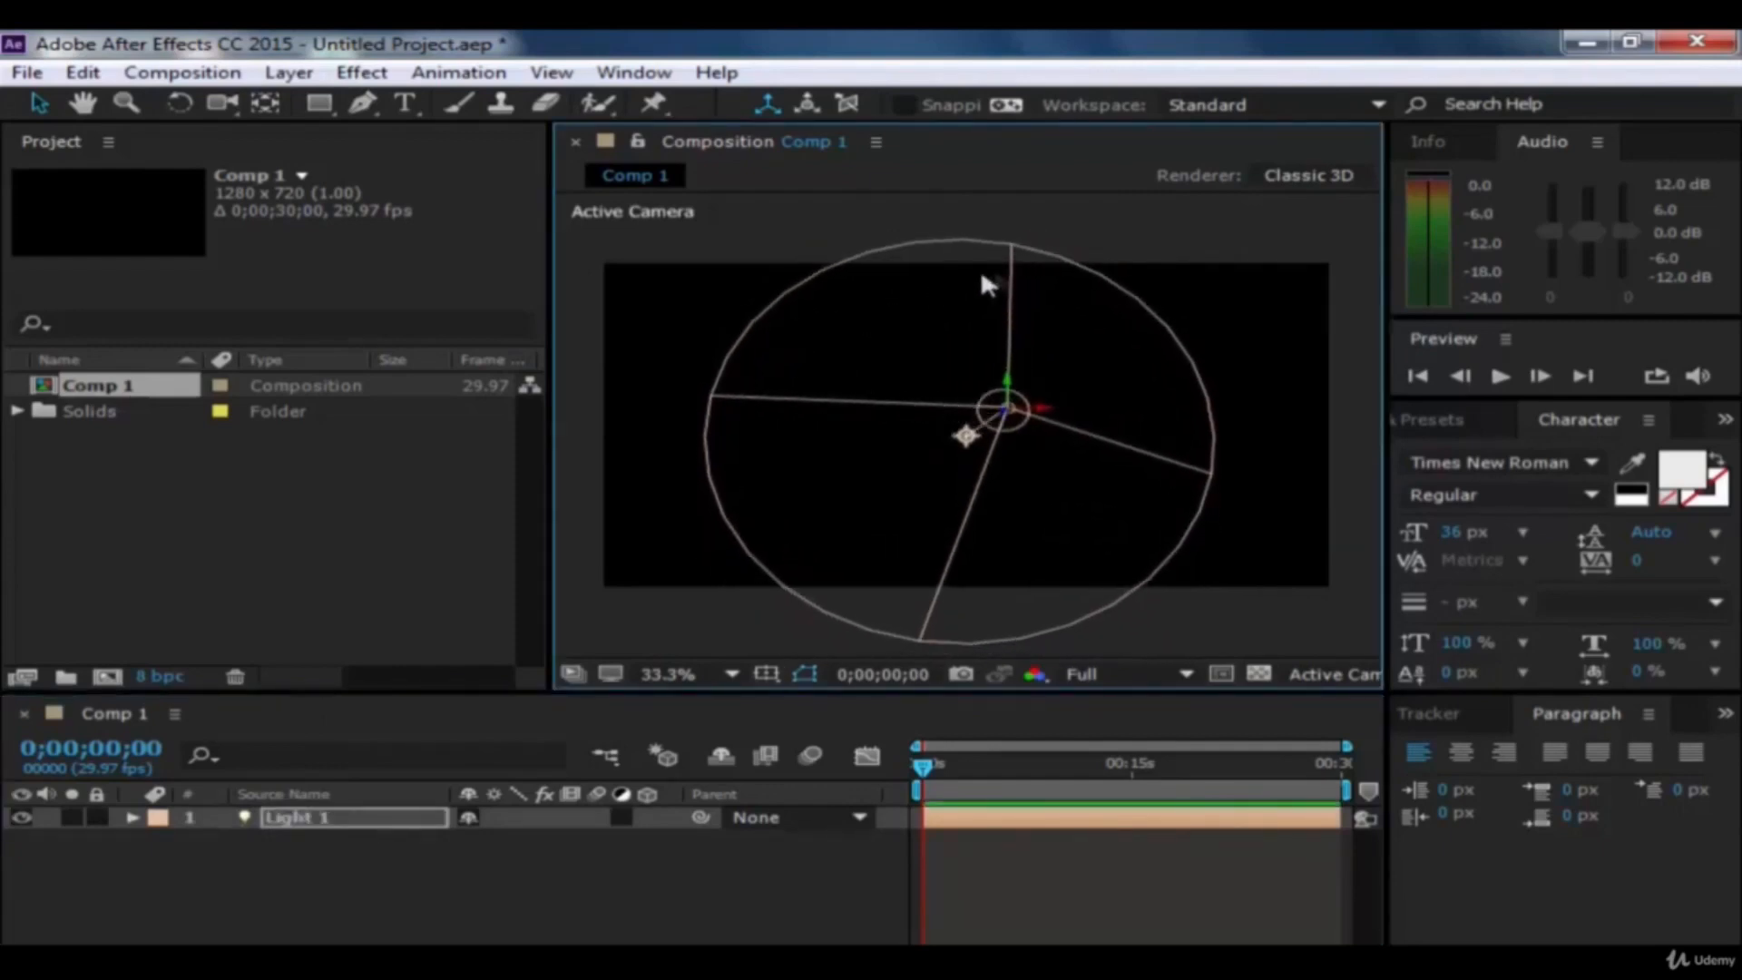
{"action": "left_click", "coordinate": [1043, 407]}
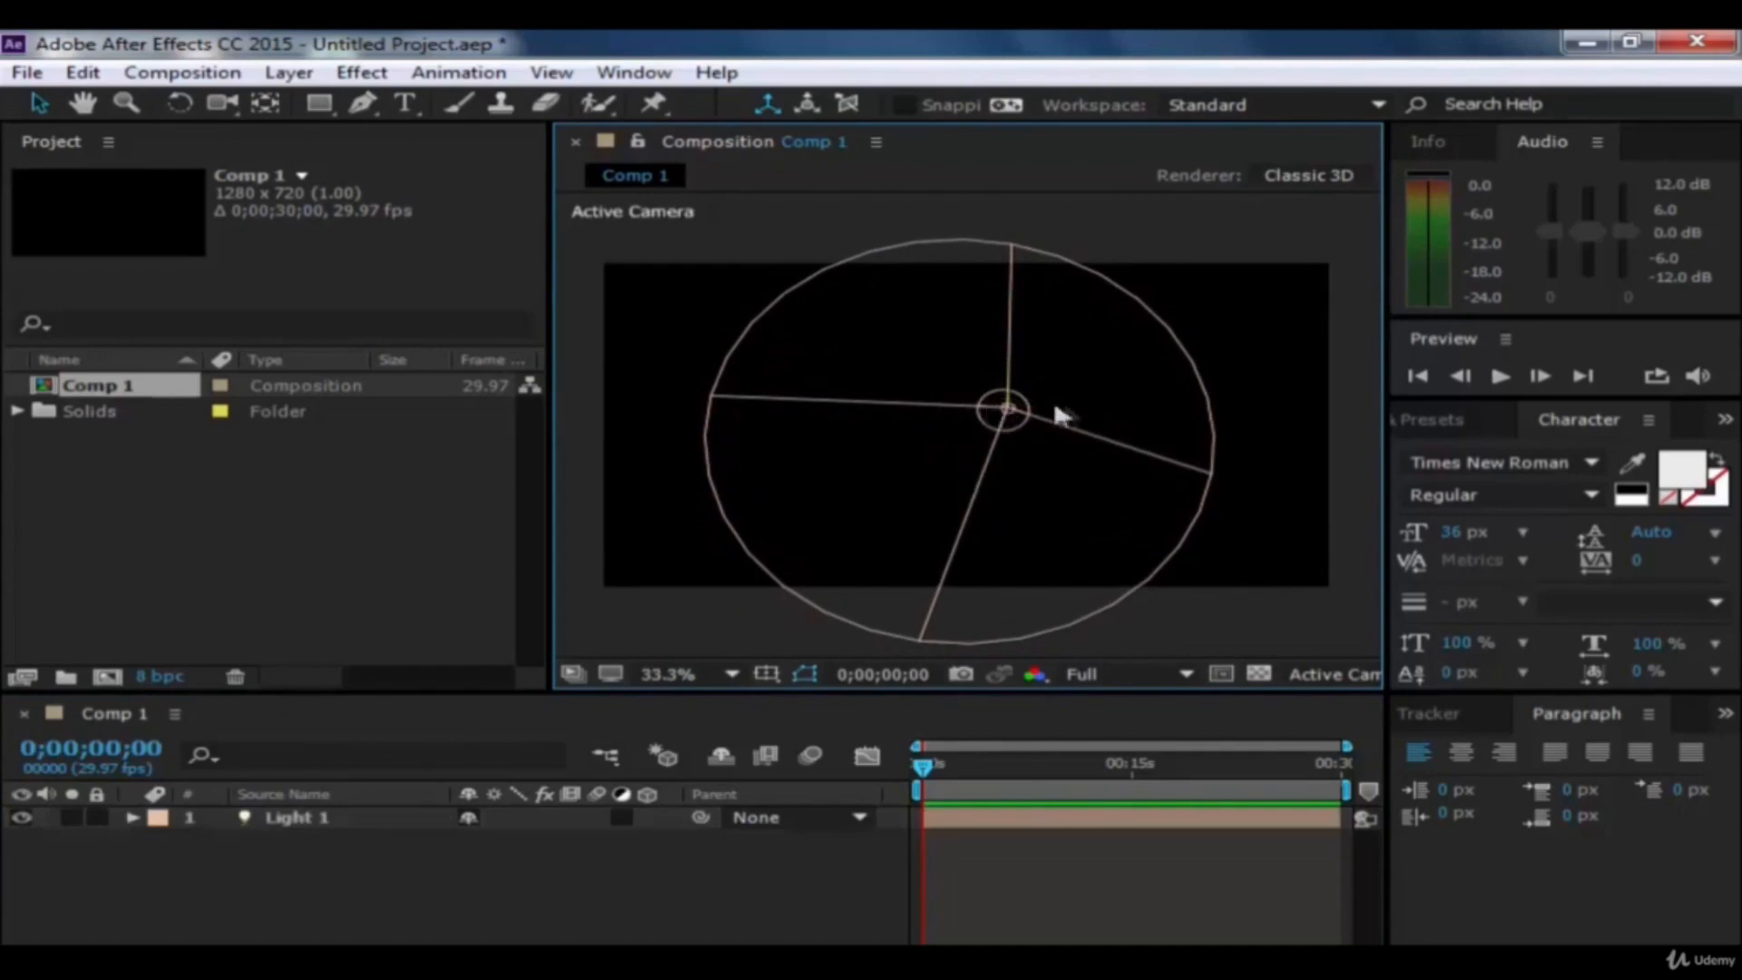
{"action": "left_click", "coordinate": [1011, 400]}
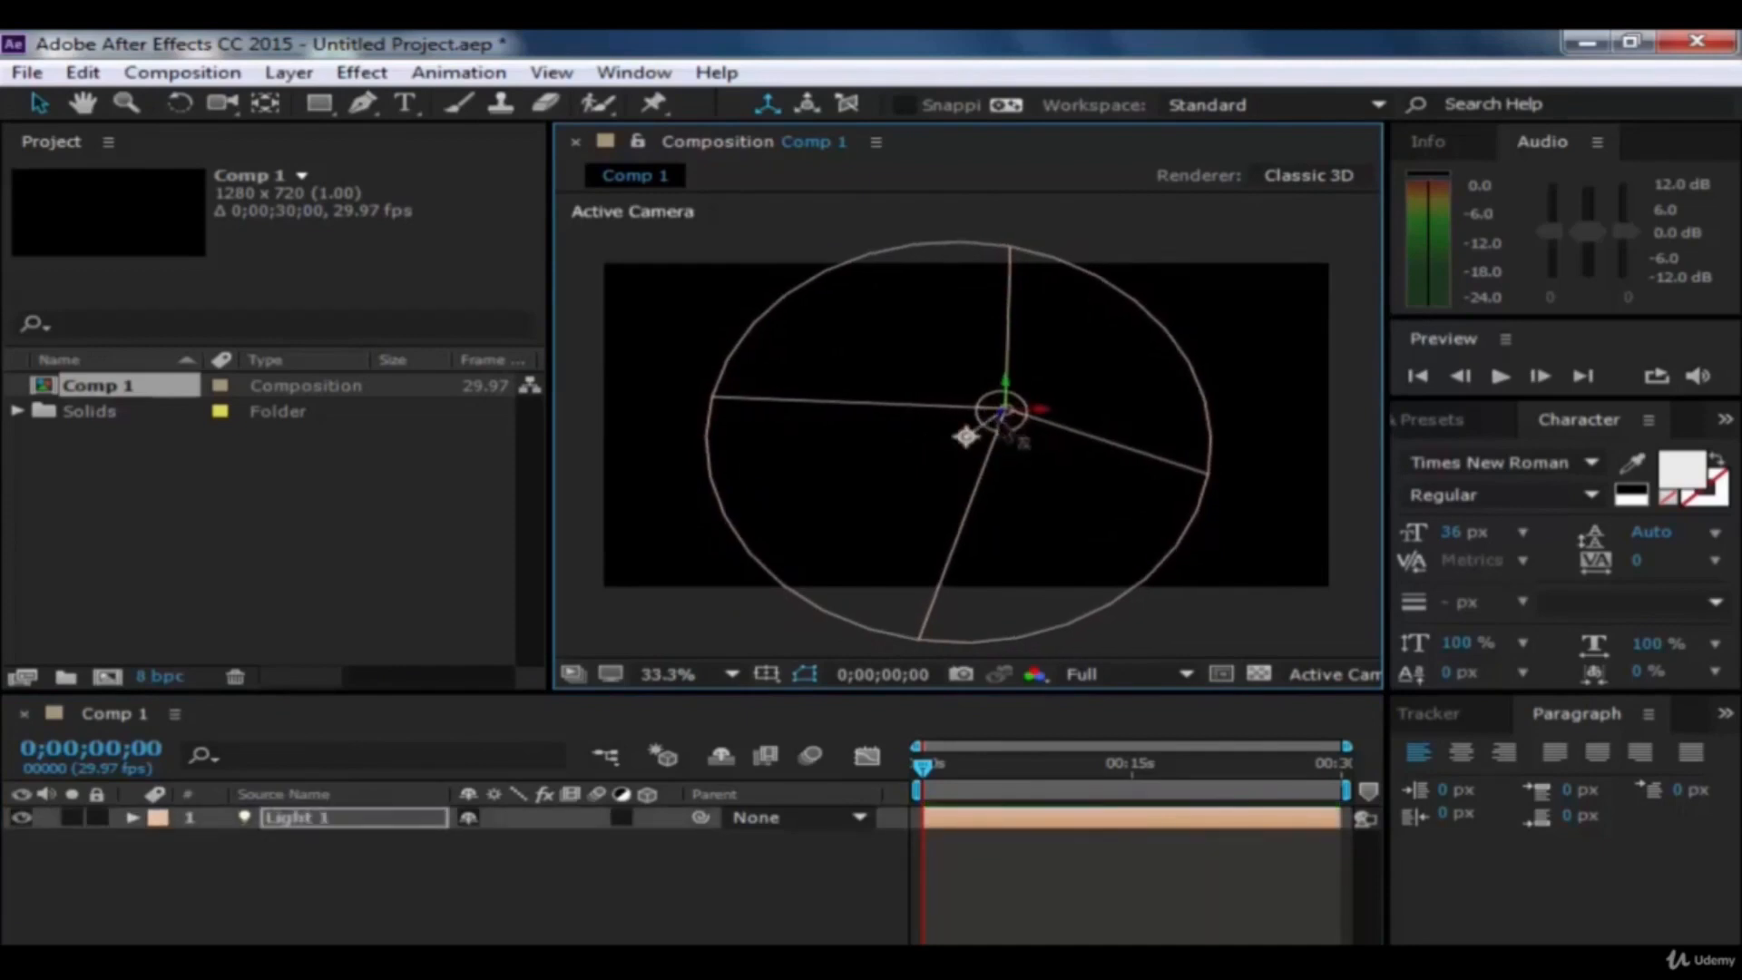
{"action": "left_click_drag", "start_coordinate": [1001, 467], "coordinate": [966, 383]}
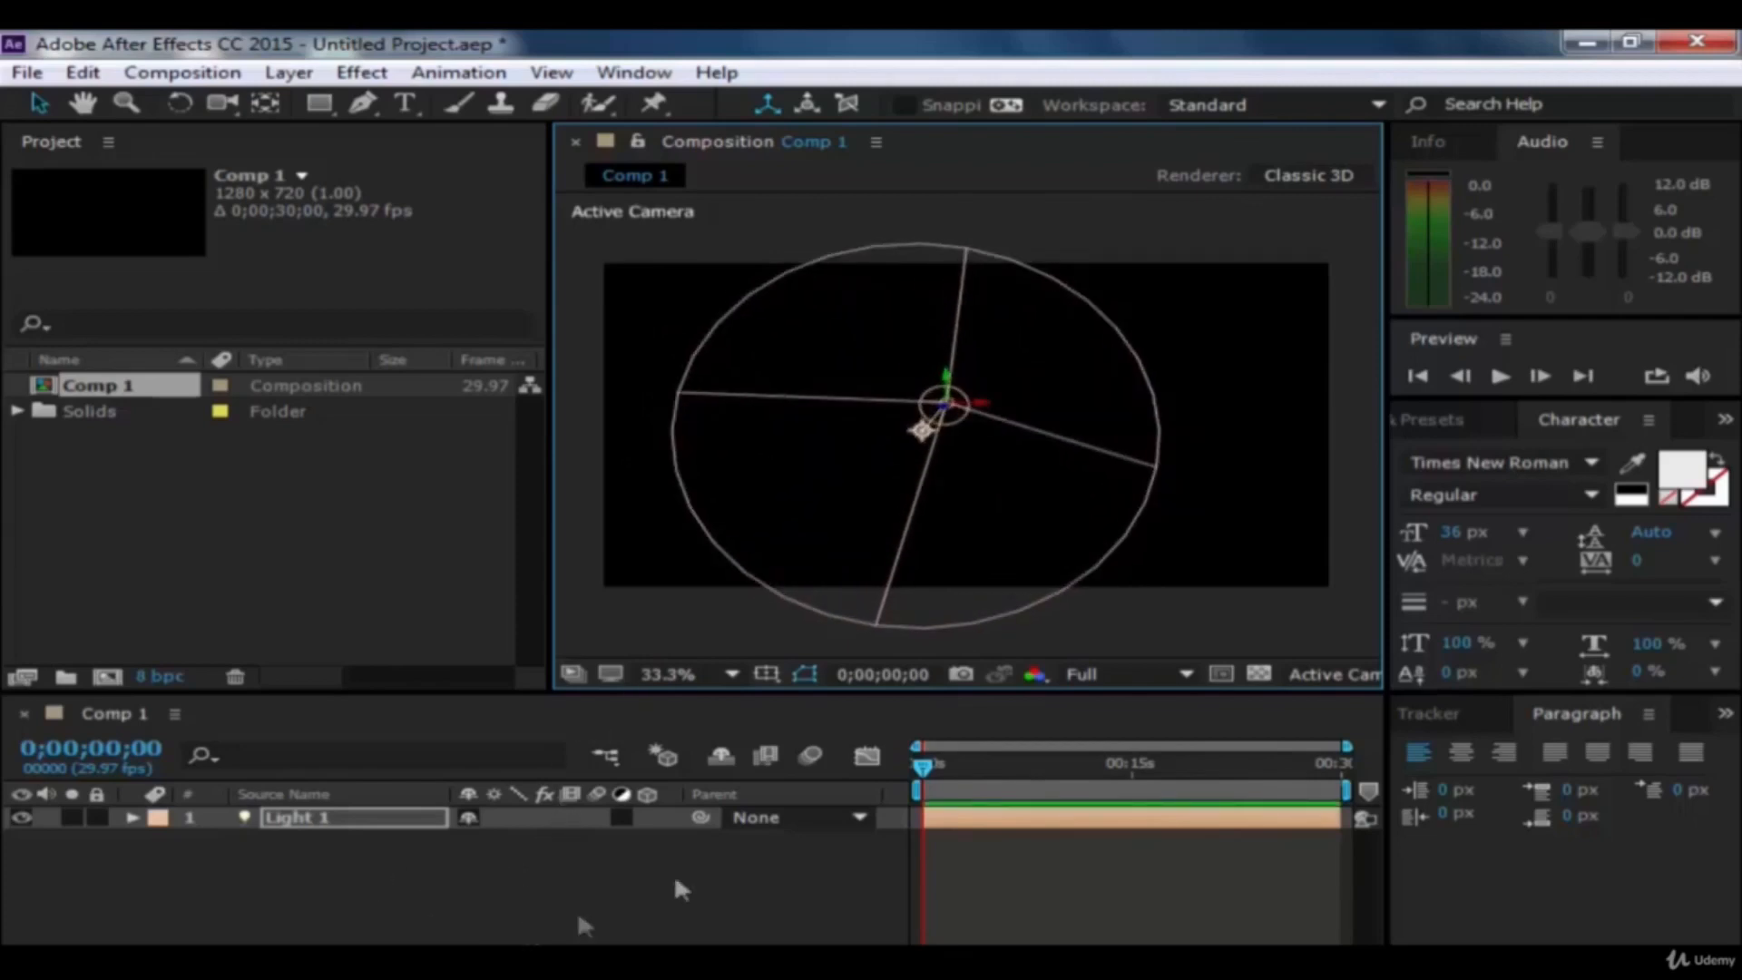
{"action": "left_click_drag", "start_coordinate": [922, 431], "coordinate": [1375, 263]}
{"action": "left_click_drag", "start_coordinate": [949, 142], "coordinate": [868, 410]}
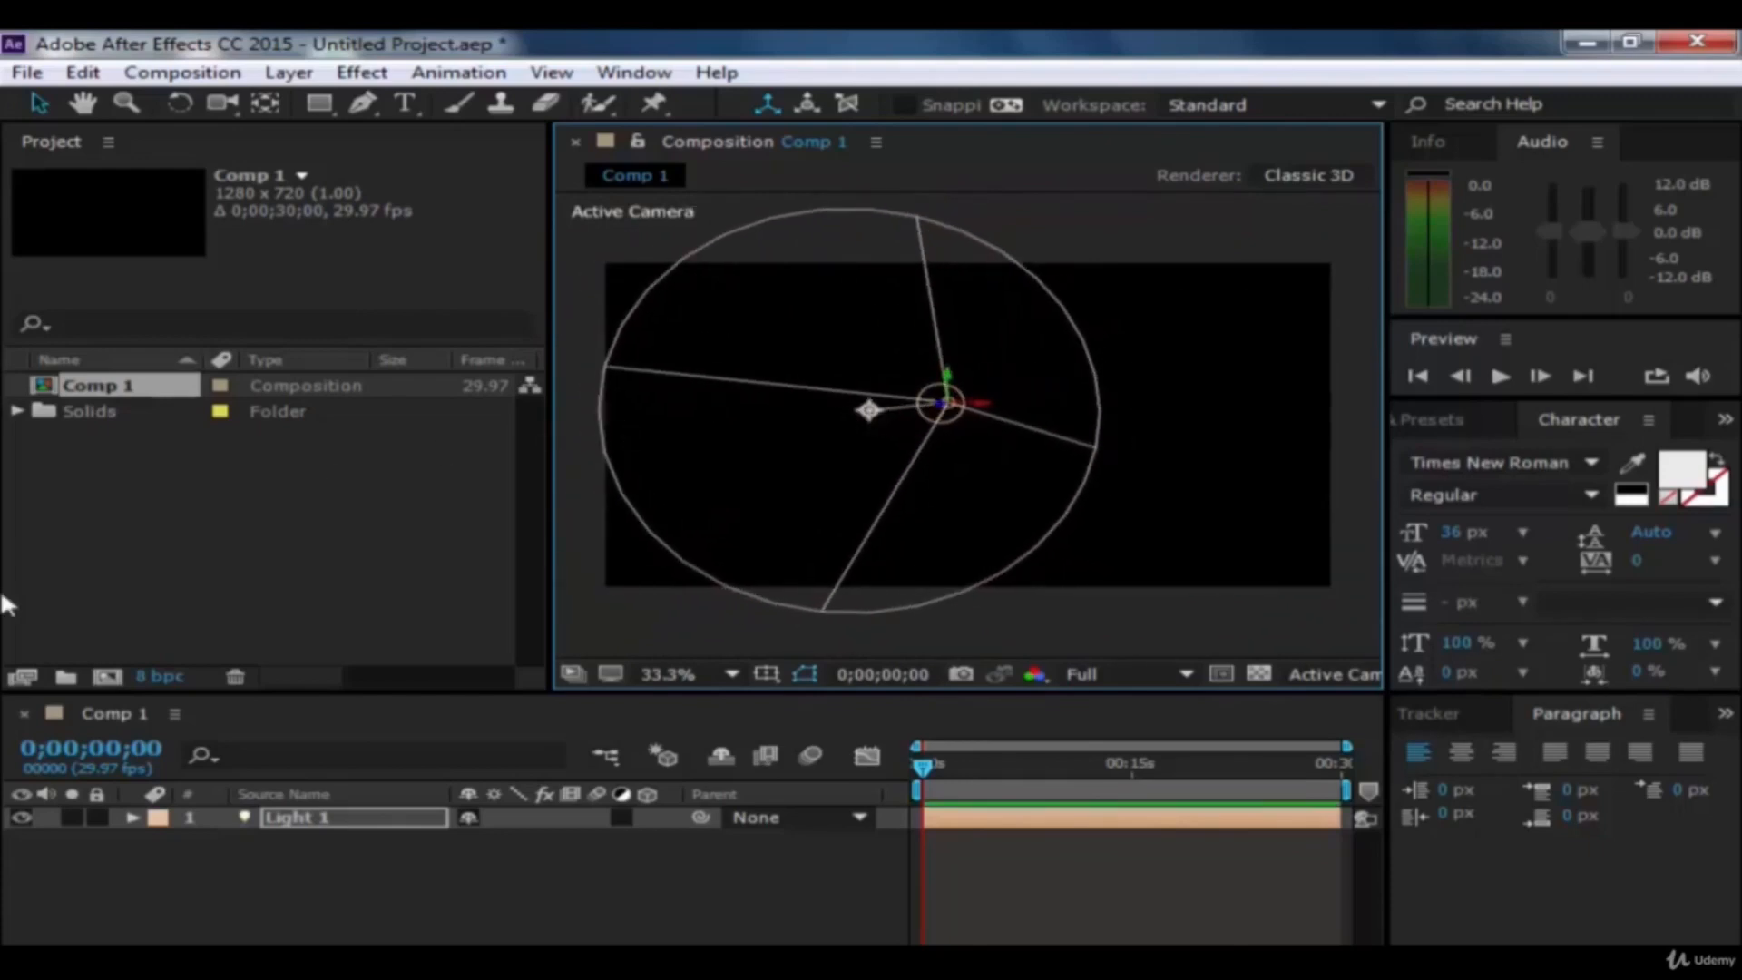
Step: Delete the light layer from the composition
{"action": "left_click", "coordinate": [289, 73]}
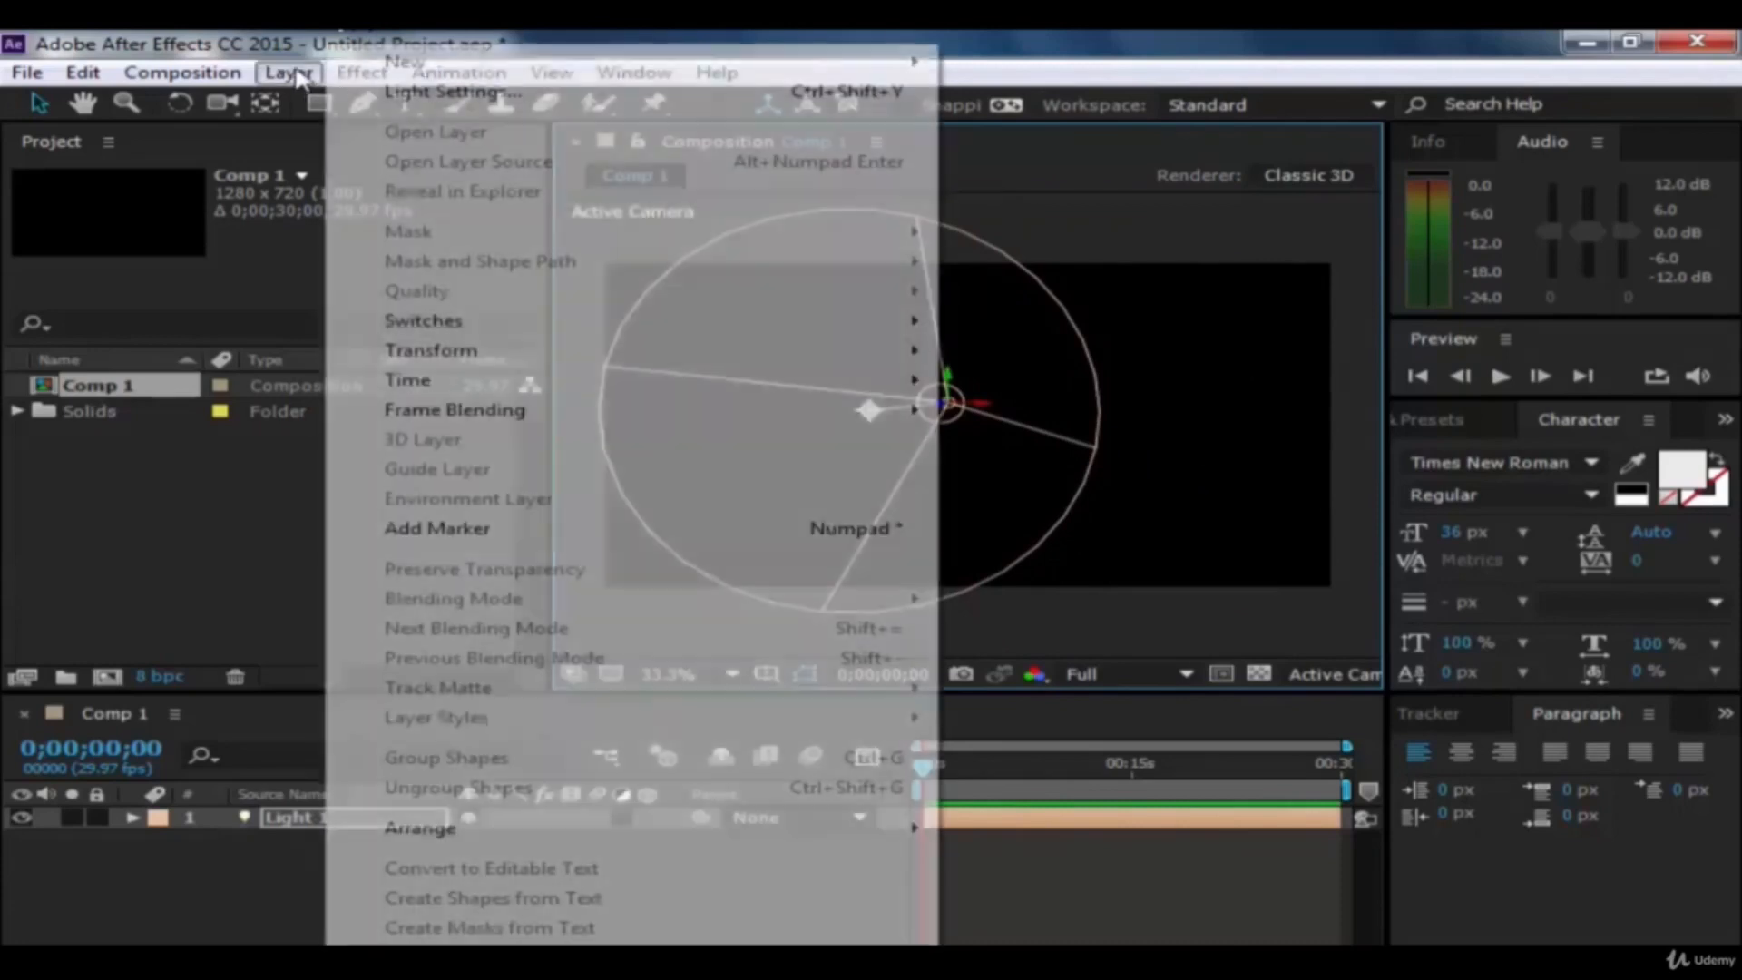
{"action": "left_click", "coordinate": [1231, 218]}
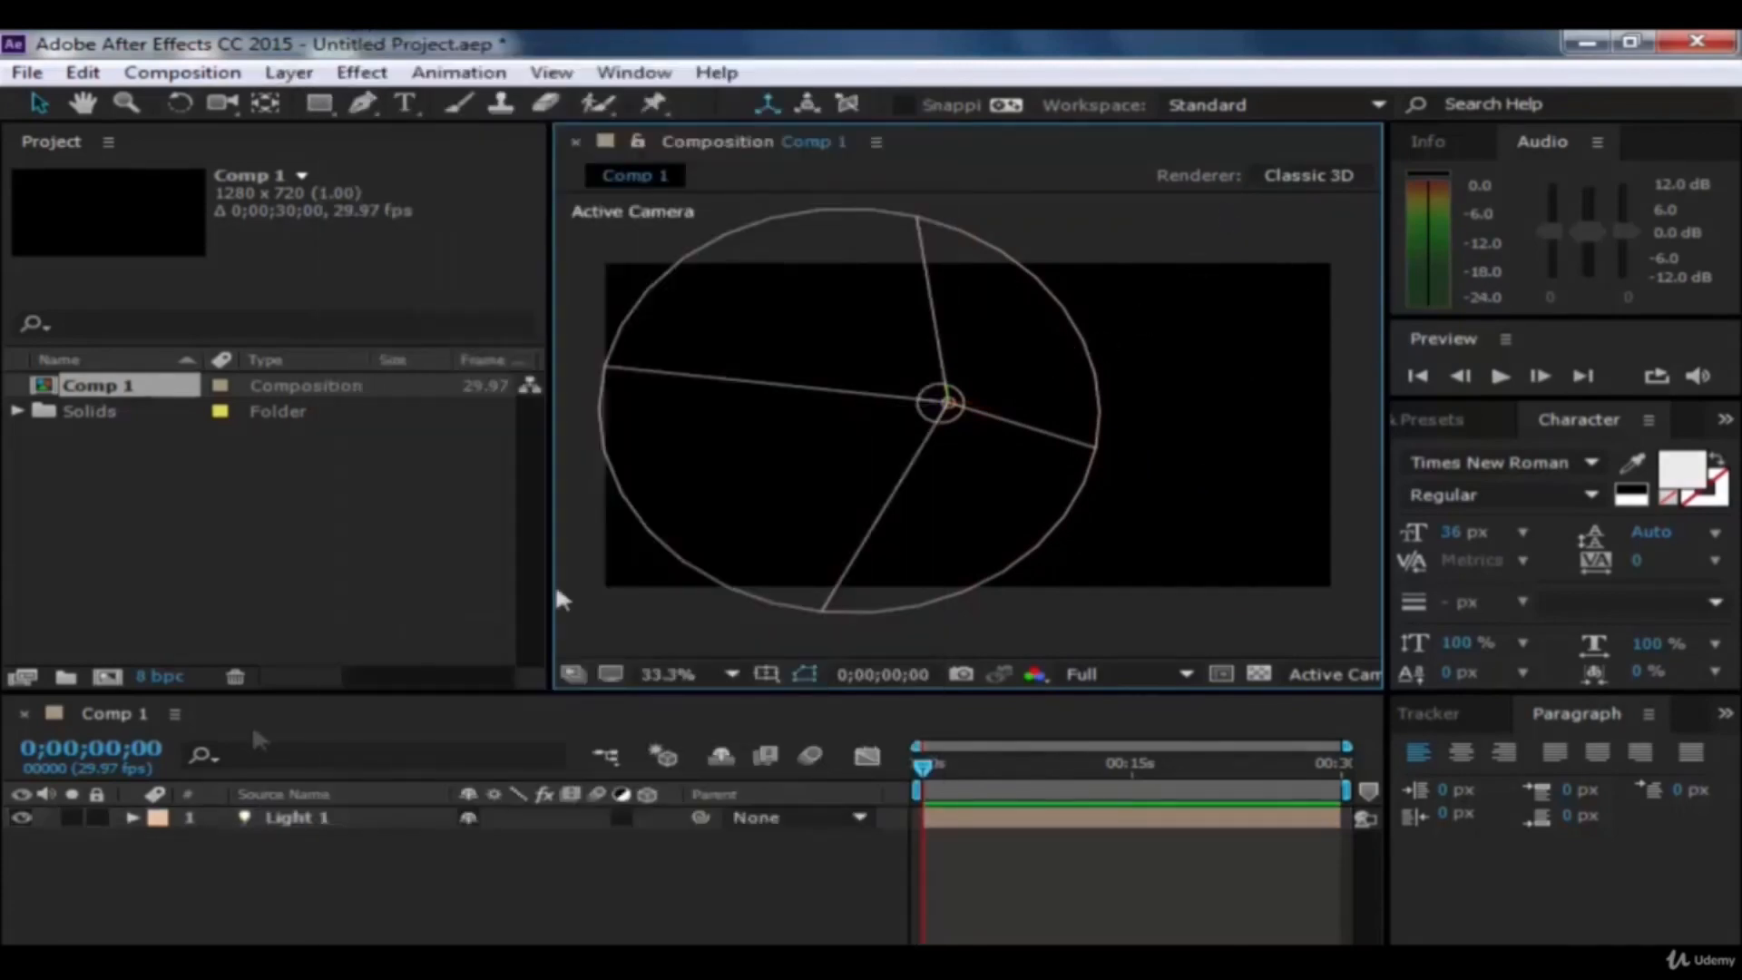
{"action": "left_click", "coordinate": [249, 822]}
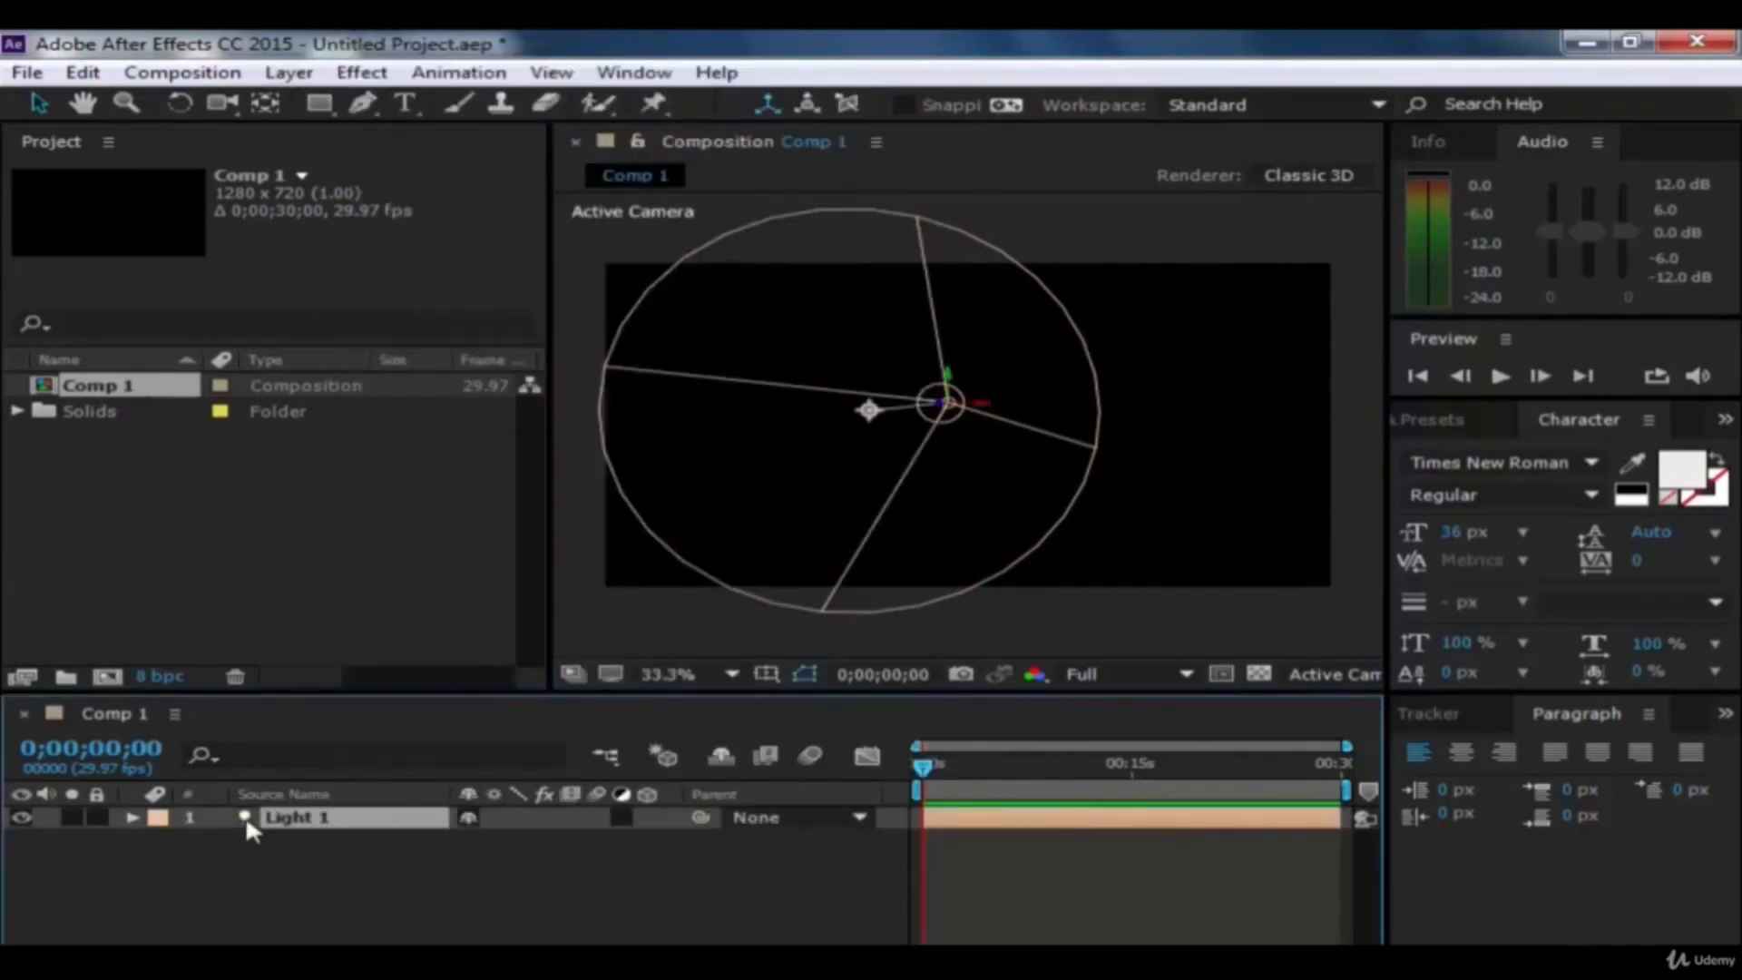
{"action": "key", "text": "Delete"}
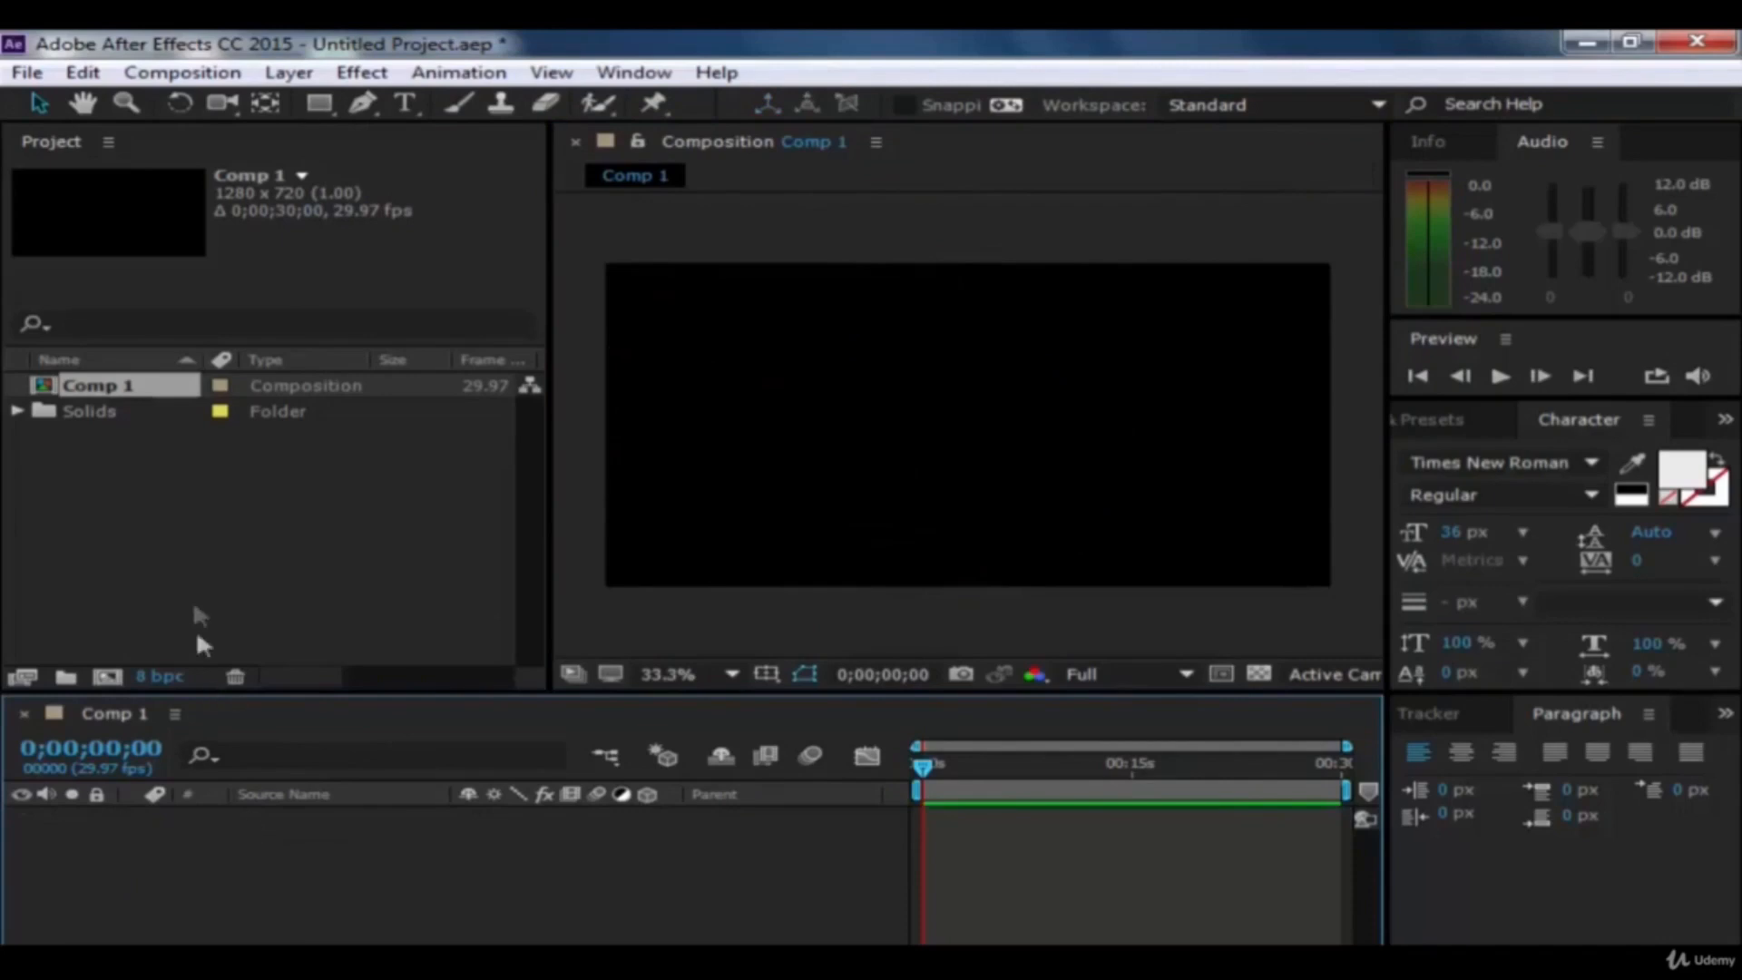
Step: Add a null object layer and stretch it downward and to the right into a wide rectangle
{"action": "left_click", "coordinate": [269, 75]}
{"action": "mouse_move", "coordinate": [567, 58]}
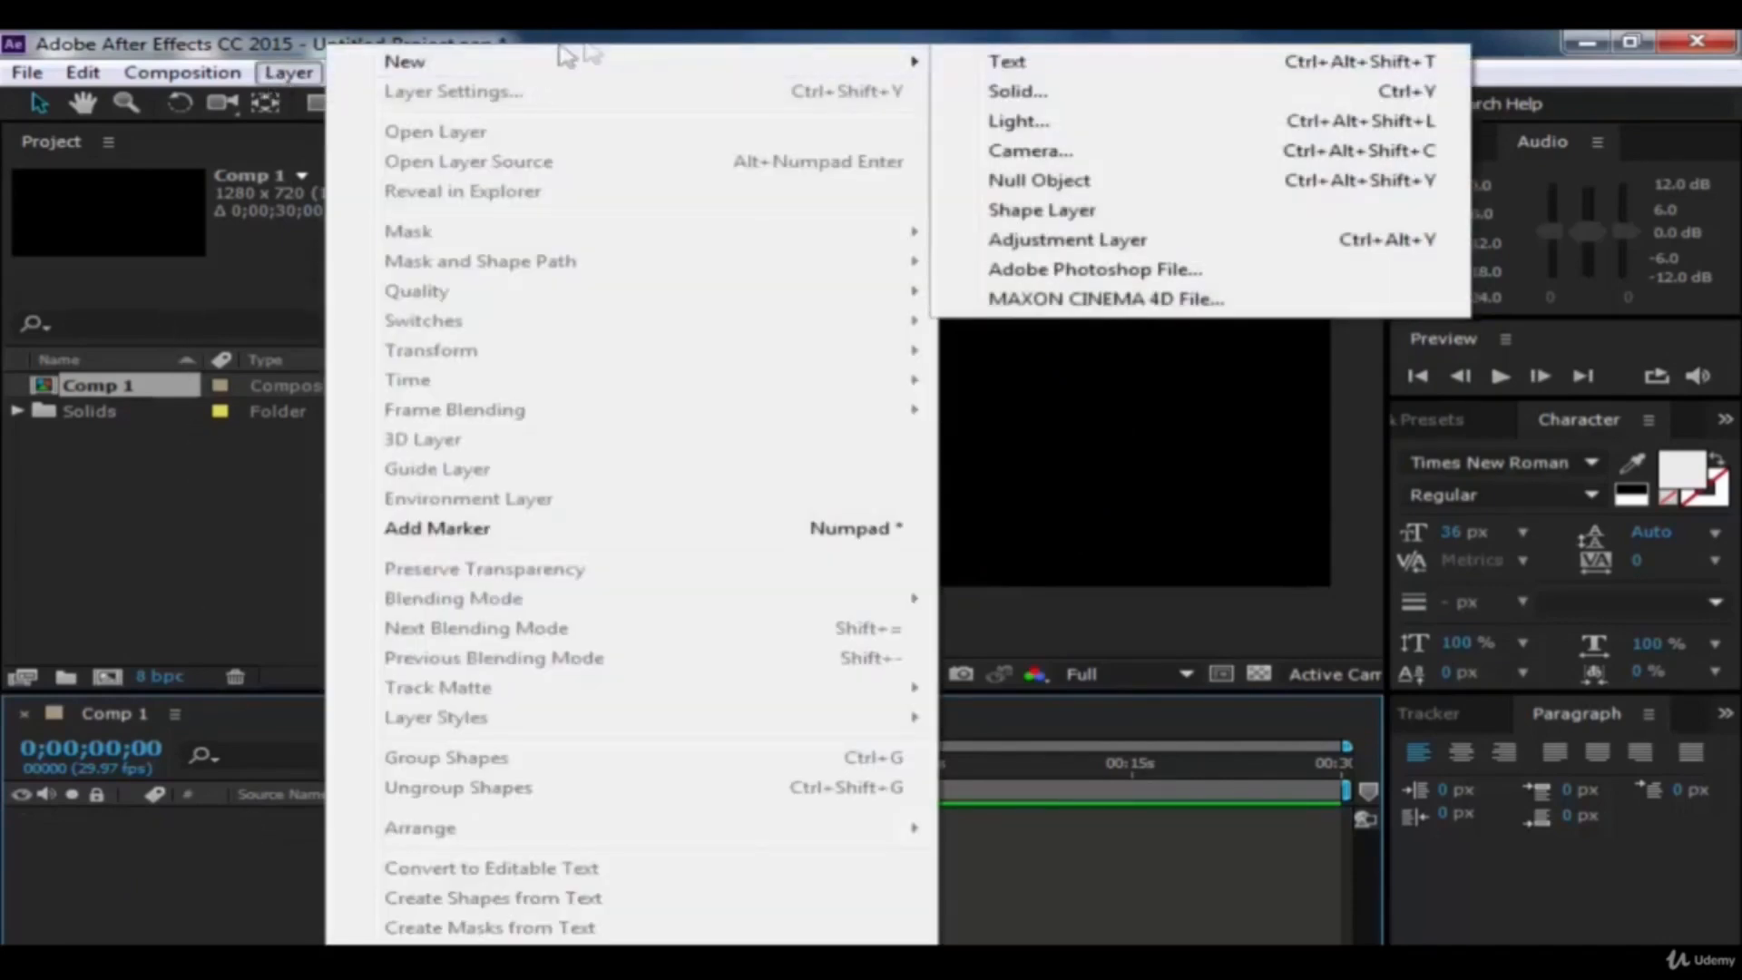
{"action": "left_click", "coordinate": [1039, 180]}
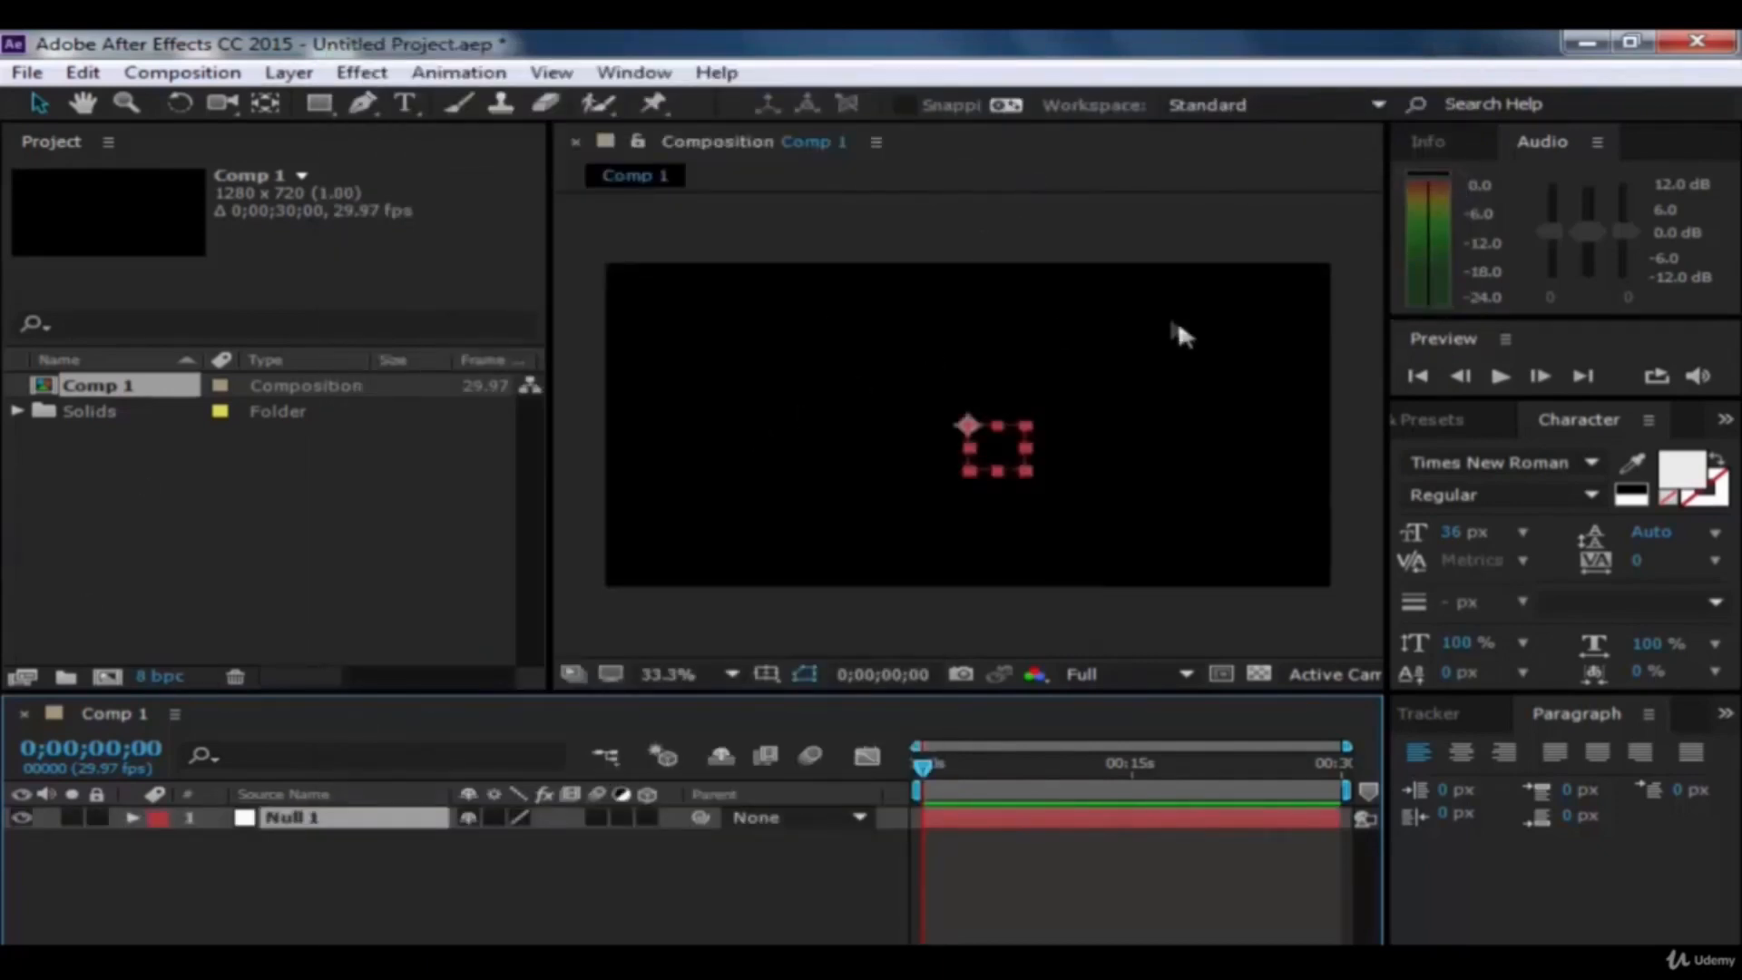
{"action": "left_click_drag", "start_coordinate": [970, 473], "coordinate": [967, 548]}
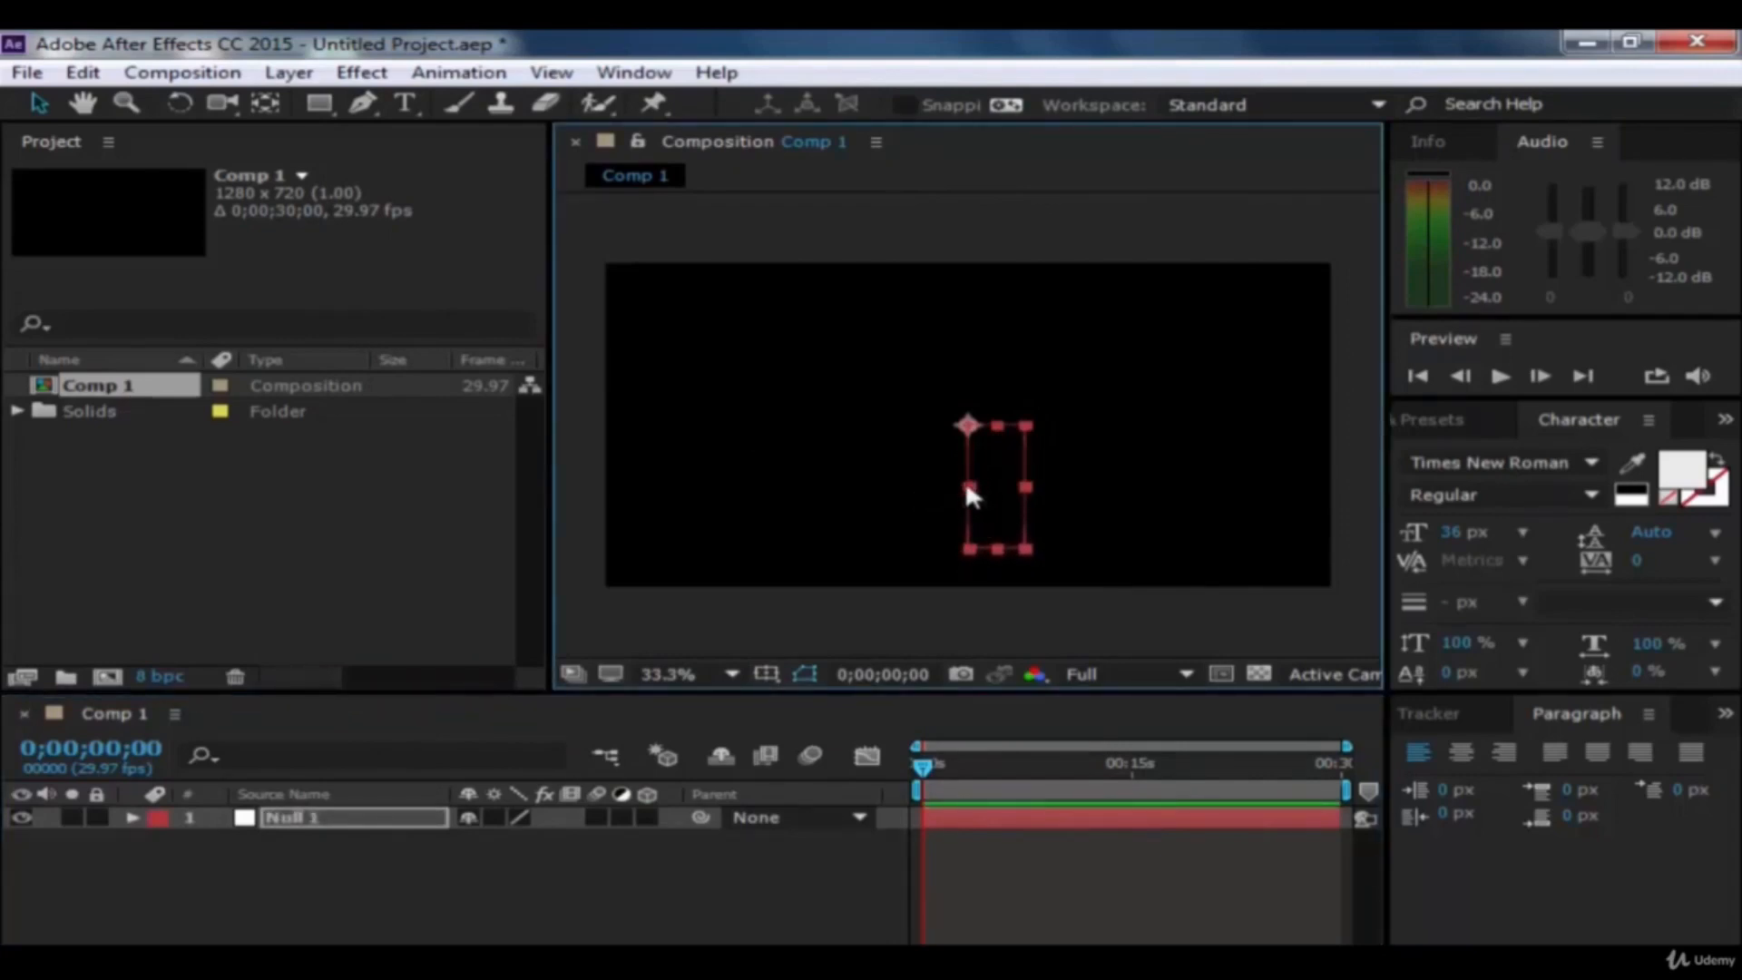
{"action": "left_click_drag", "start_coordinate": [1038, 487], "coordinate": [1201, 487]}
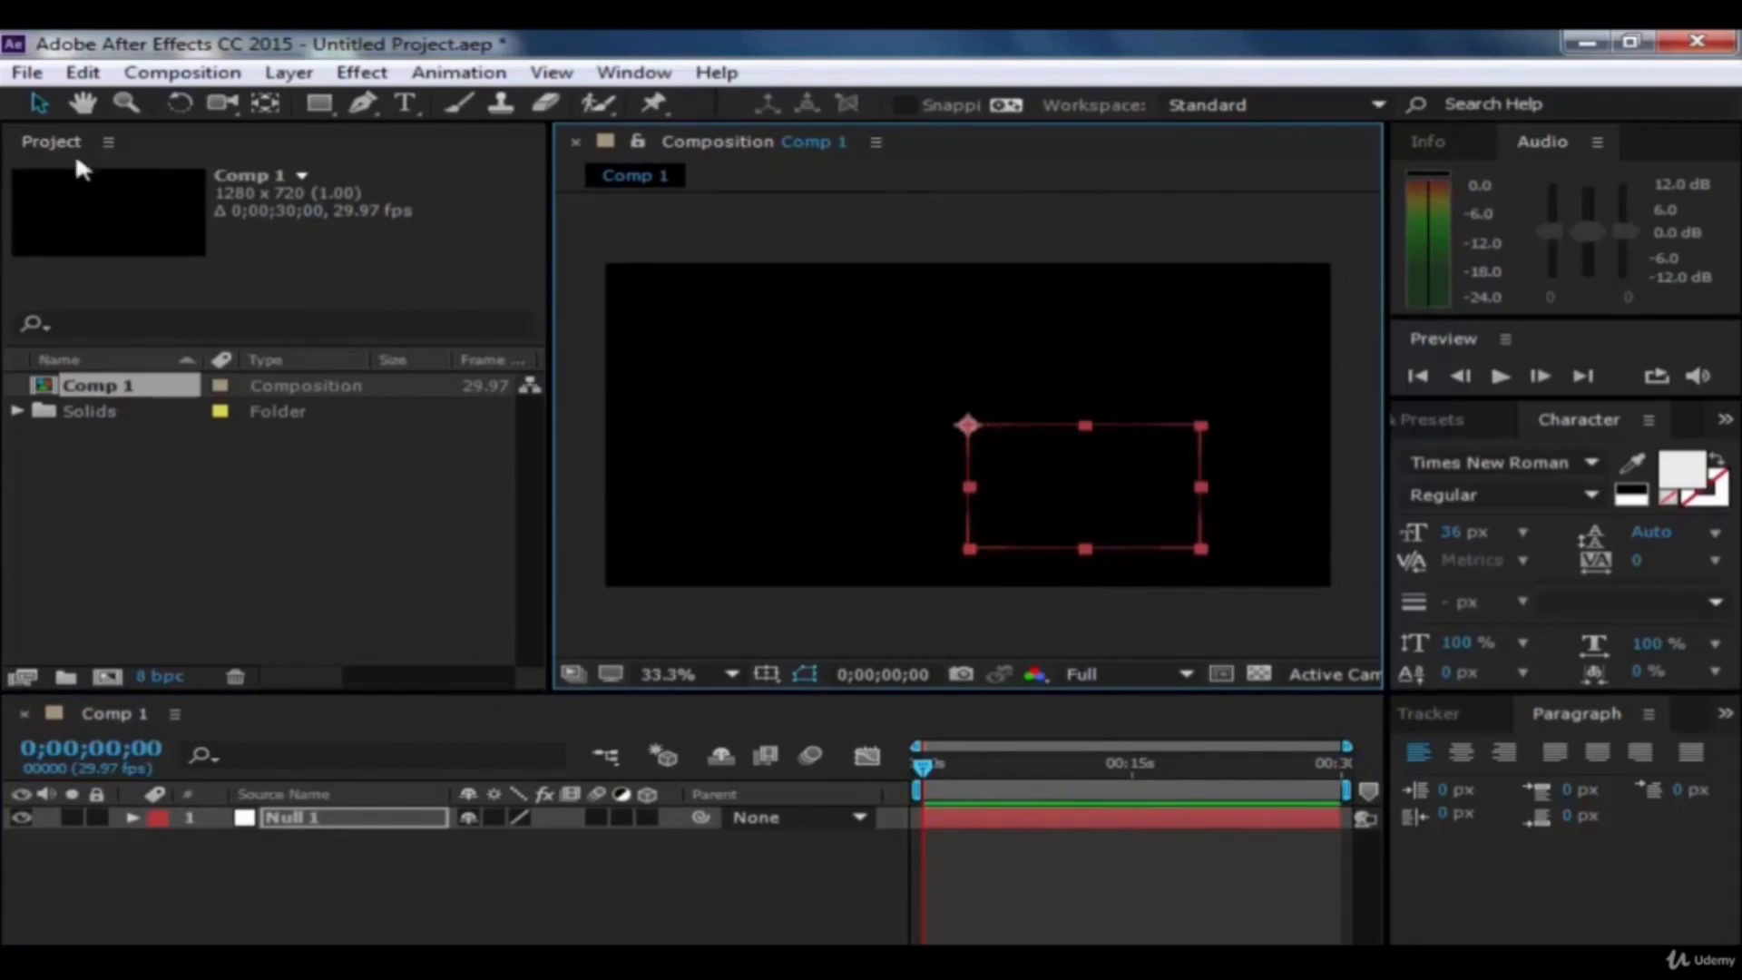
Step: Move the null object up and left in the frame, and collapse its width to a vertical line
{"action": "left_click", "coordinate": [1092, 407]}
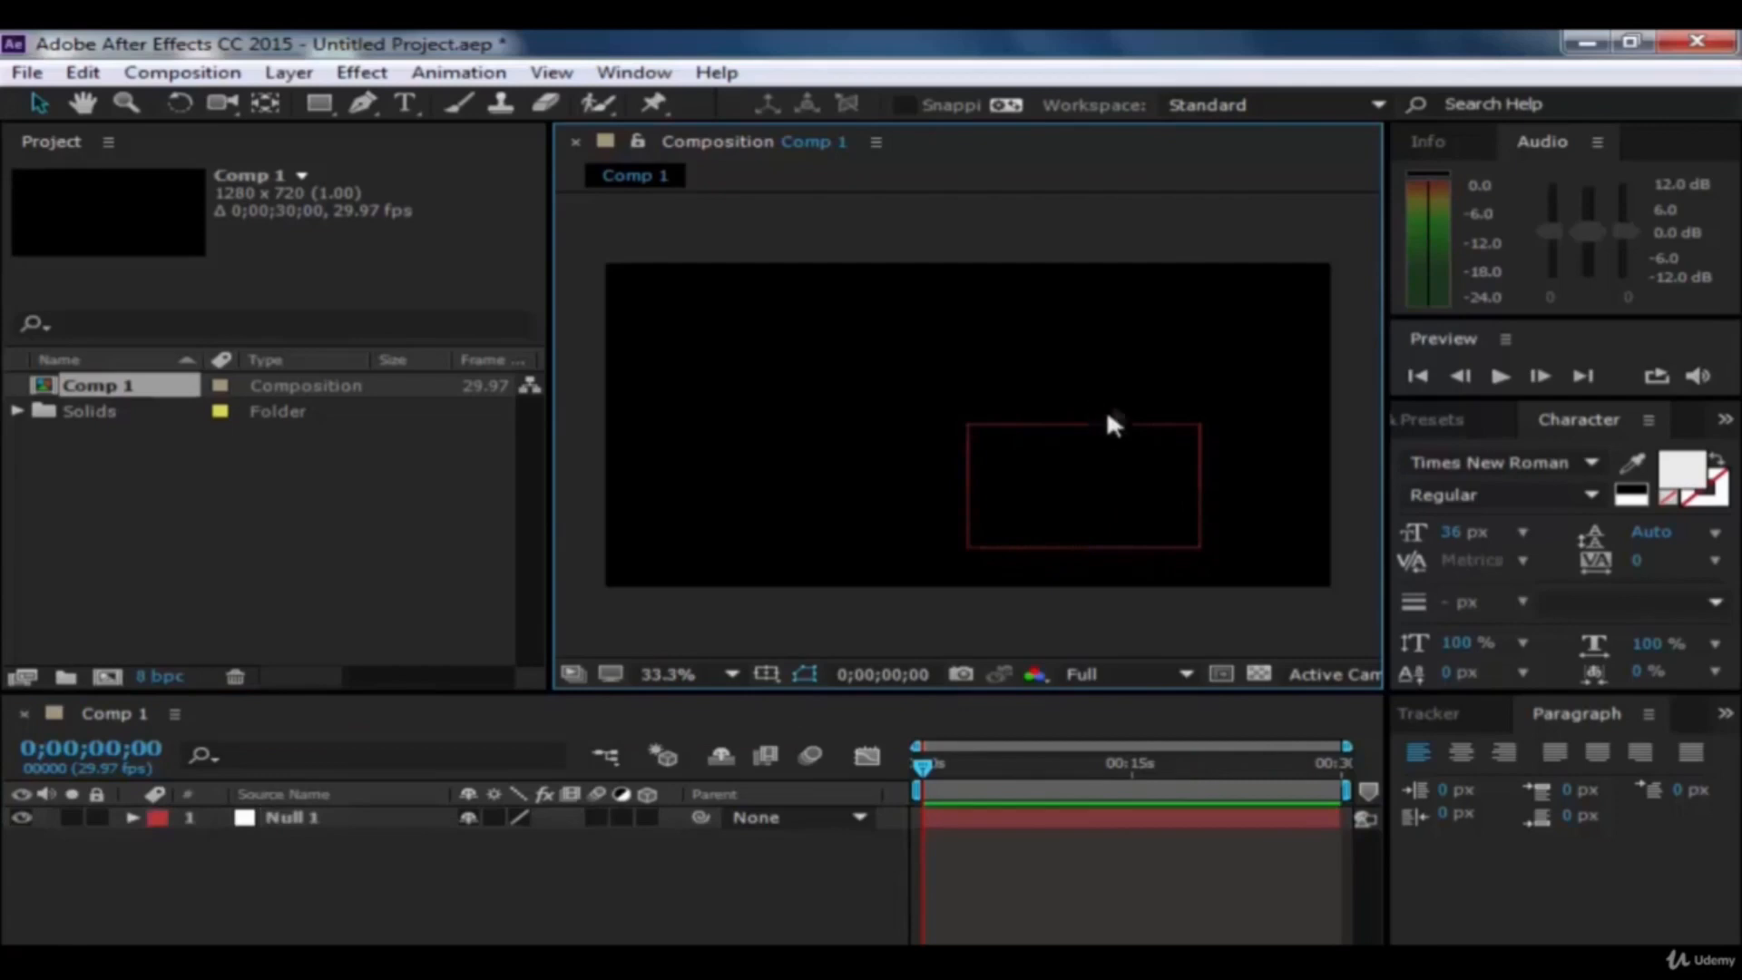
{"action": "left_click", "coordinate": [1141, 436]}
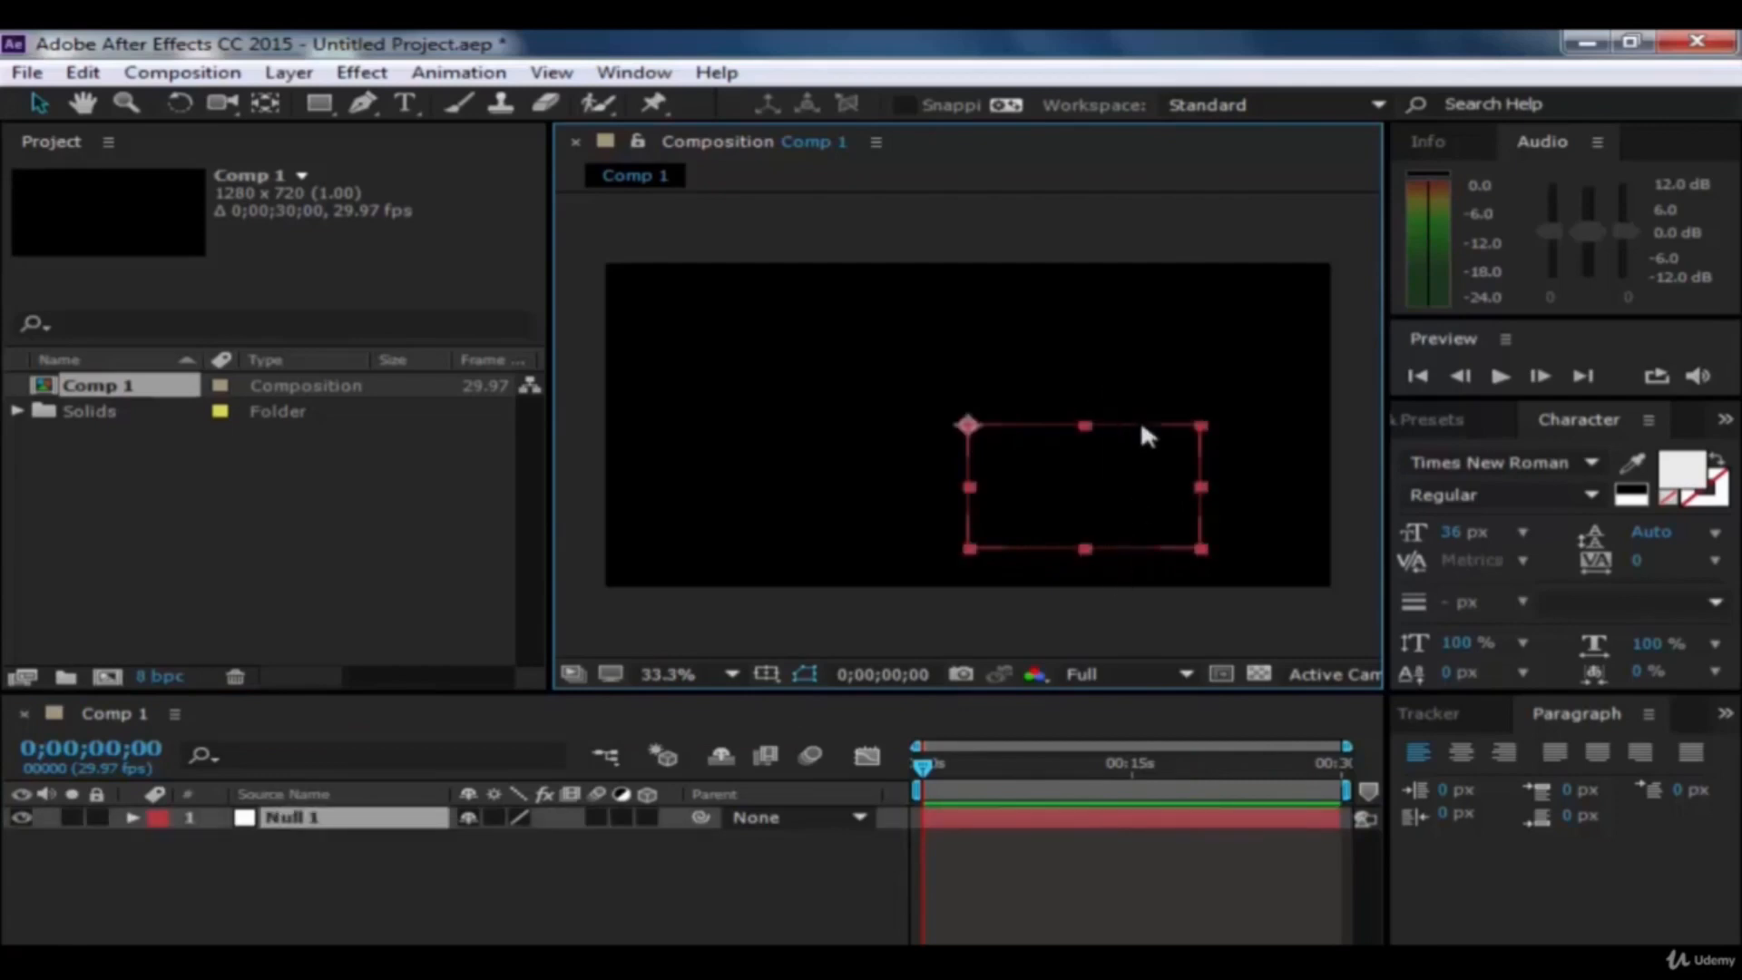
{"action": "left_click_drag", "start_coordinate": [1142, 420], "coordinate": [969, 354]}
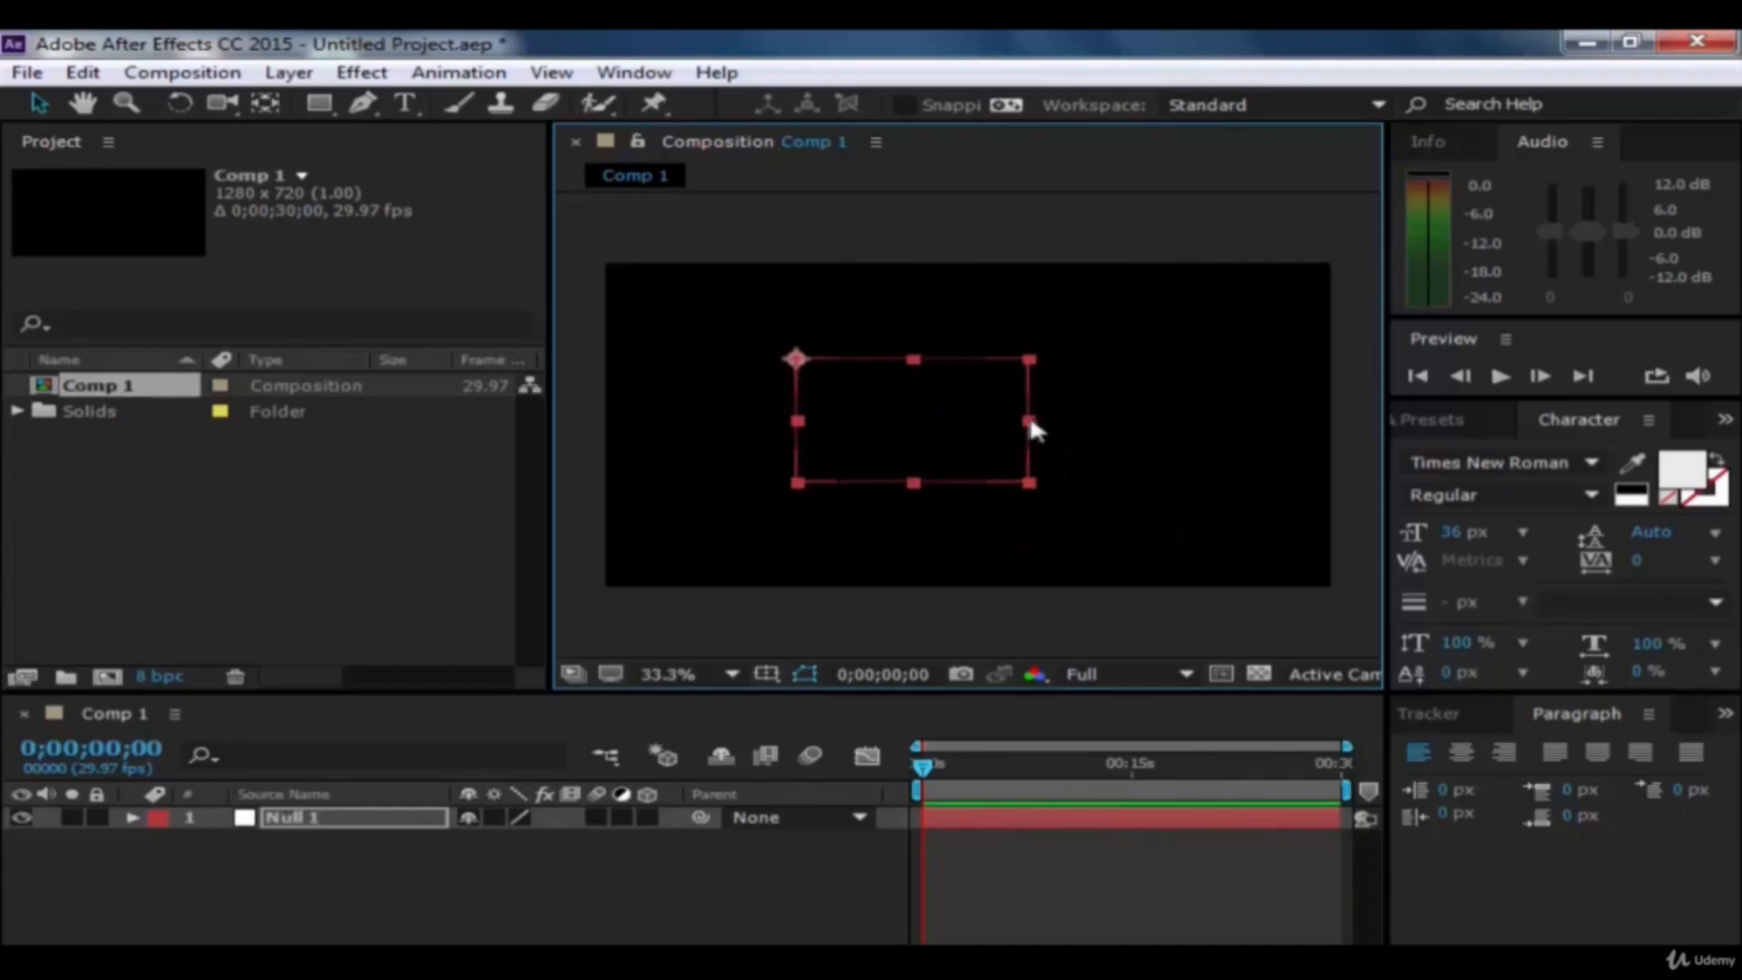
{"action": "left_click_drag", "start_coordinate": [1029, 421], "coordinate": [810, 465]}
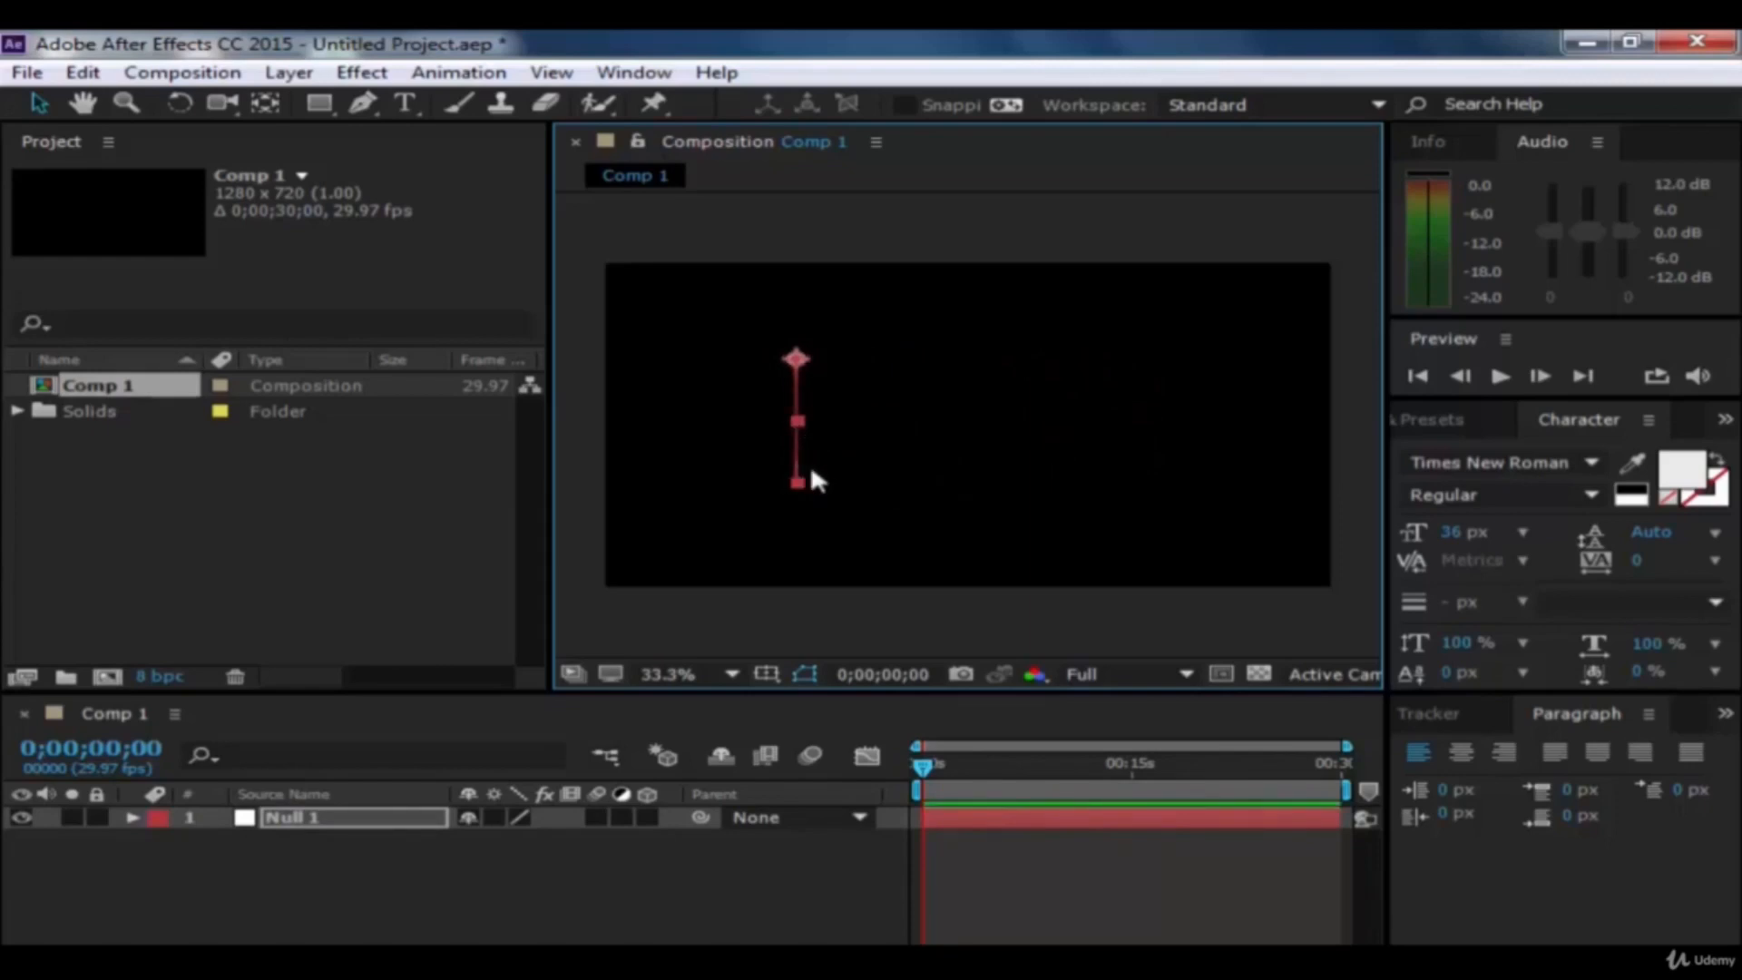
Step: Delete the null object layer from the composition
{"action": "key", "text": "Delete"}
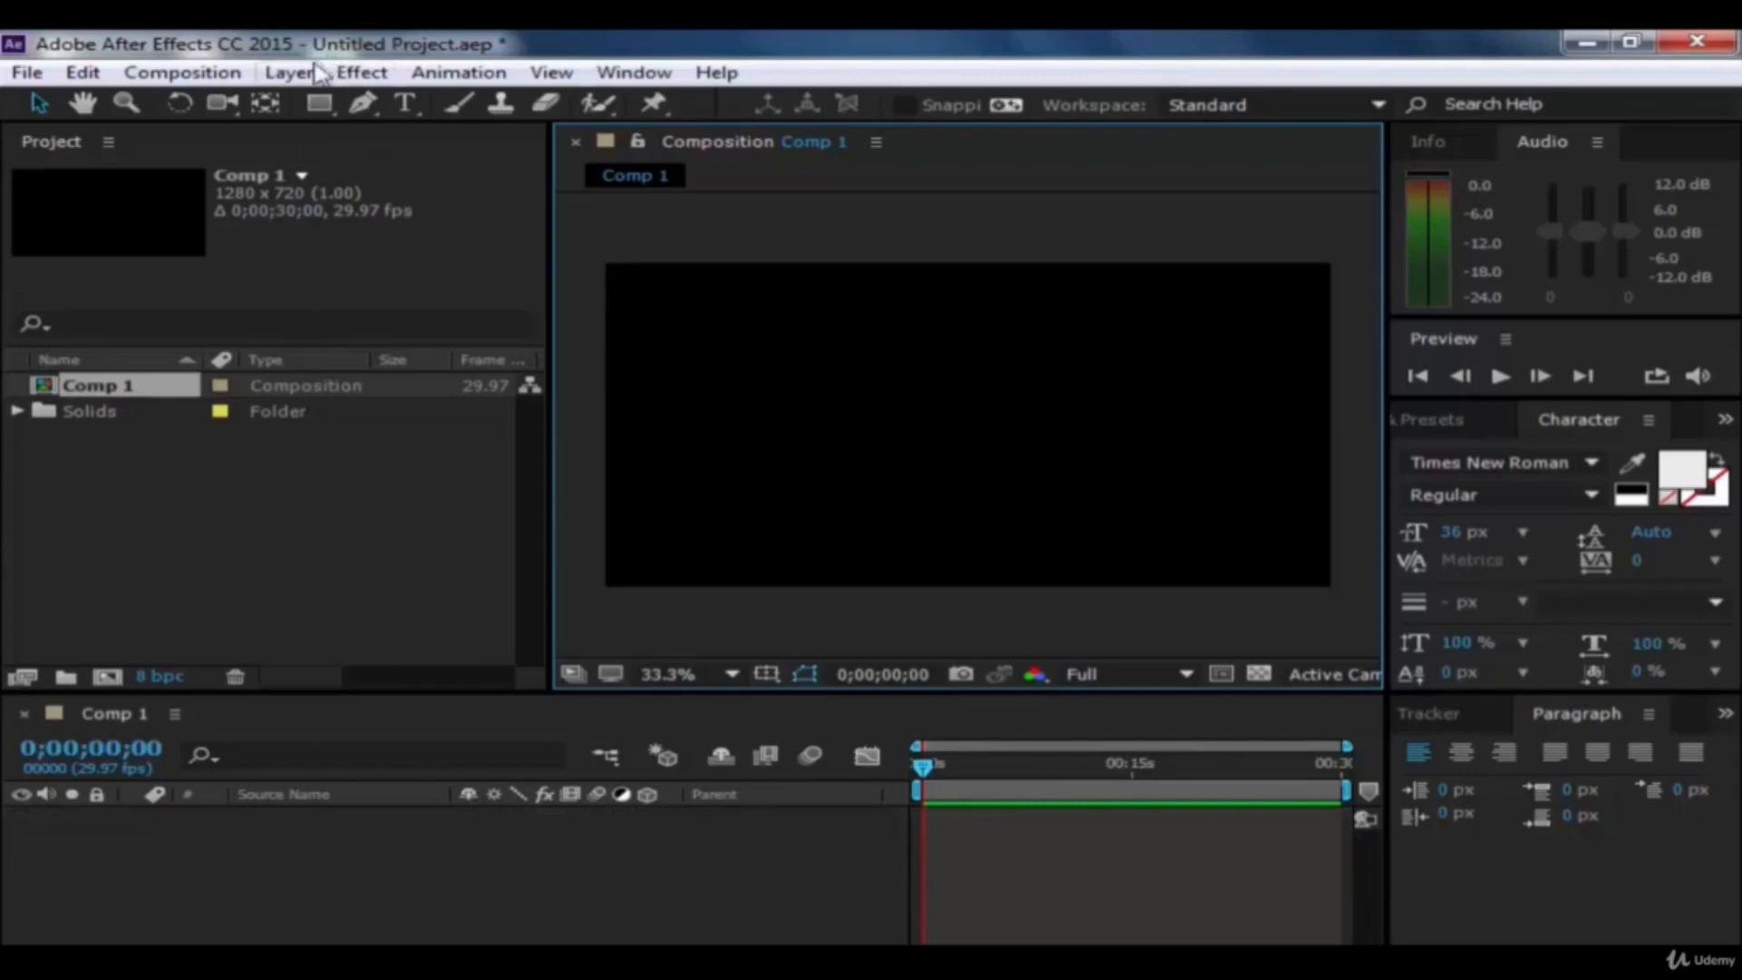
{"action": "left_click", "coordinate": [288, 72]}
{"action": "mouse_move", "coordinate": [506, 68]}
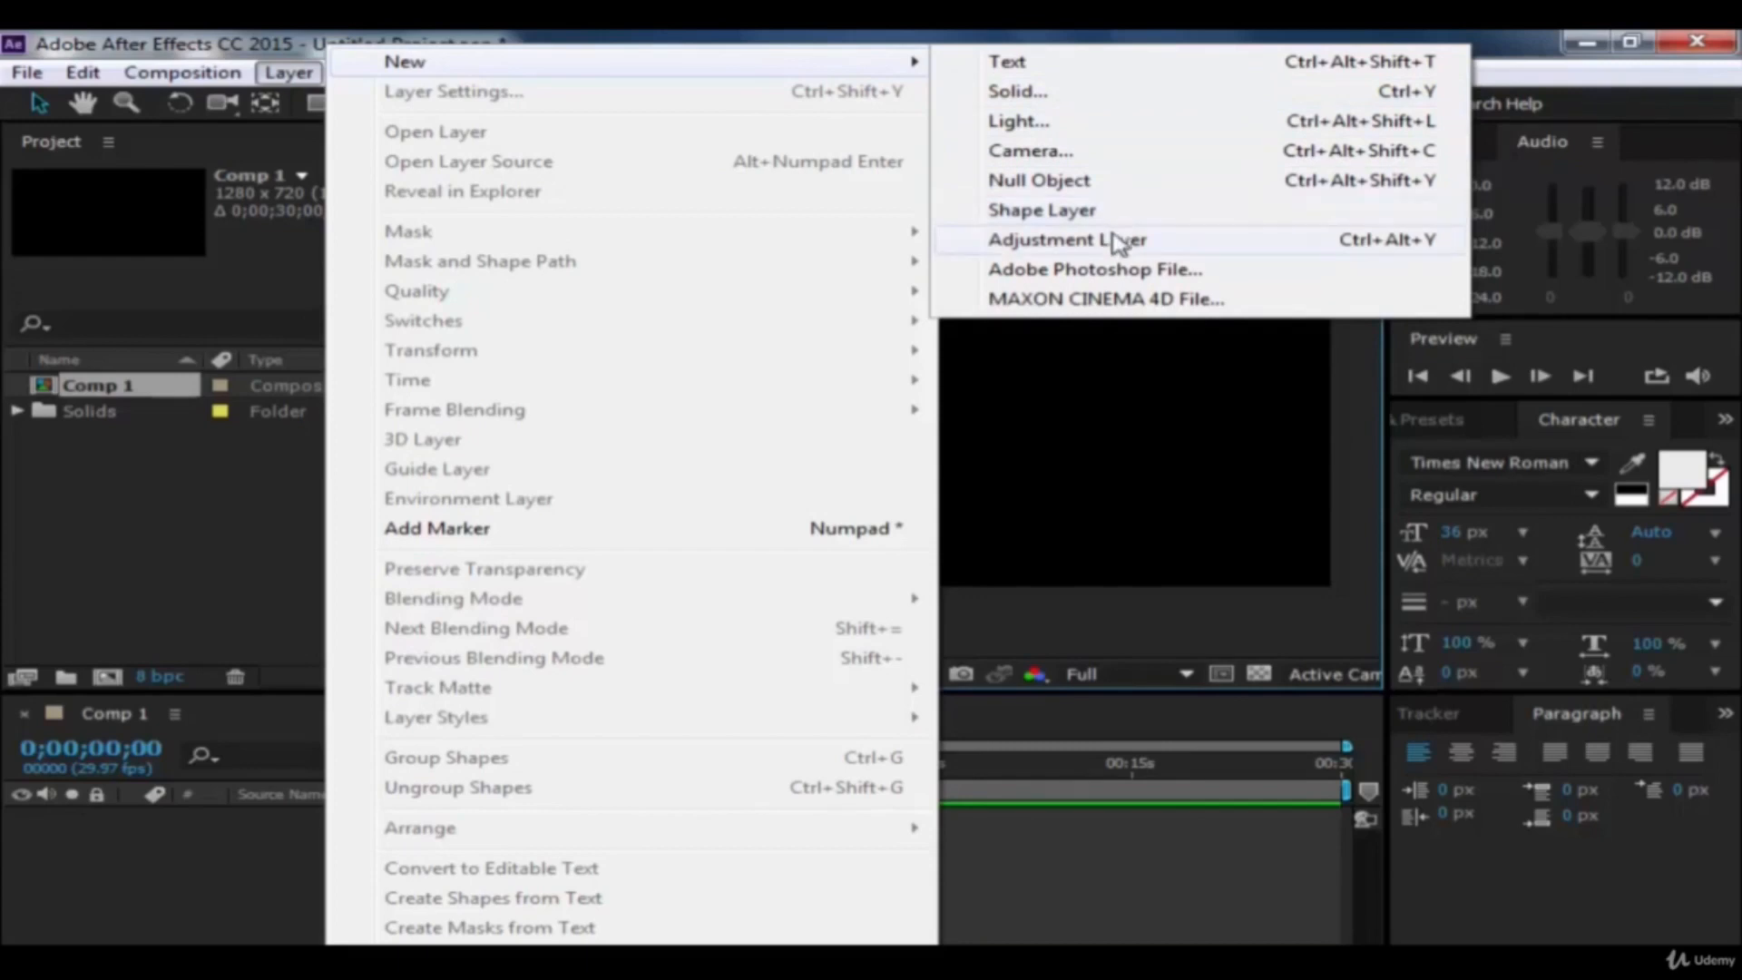
{"action": "left_click", "coordinate": [1179, 419]}
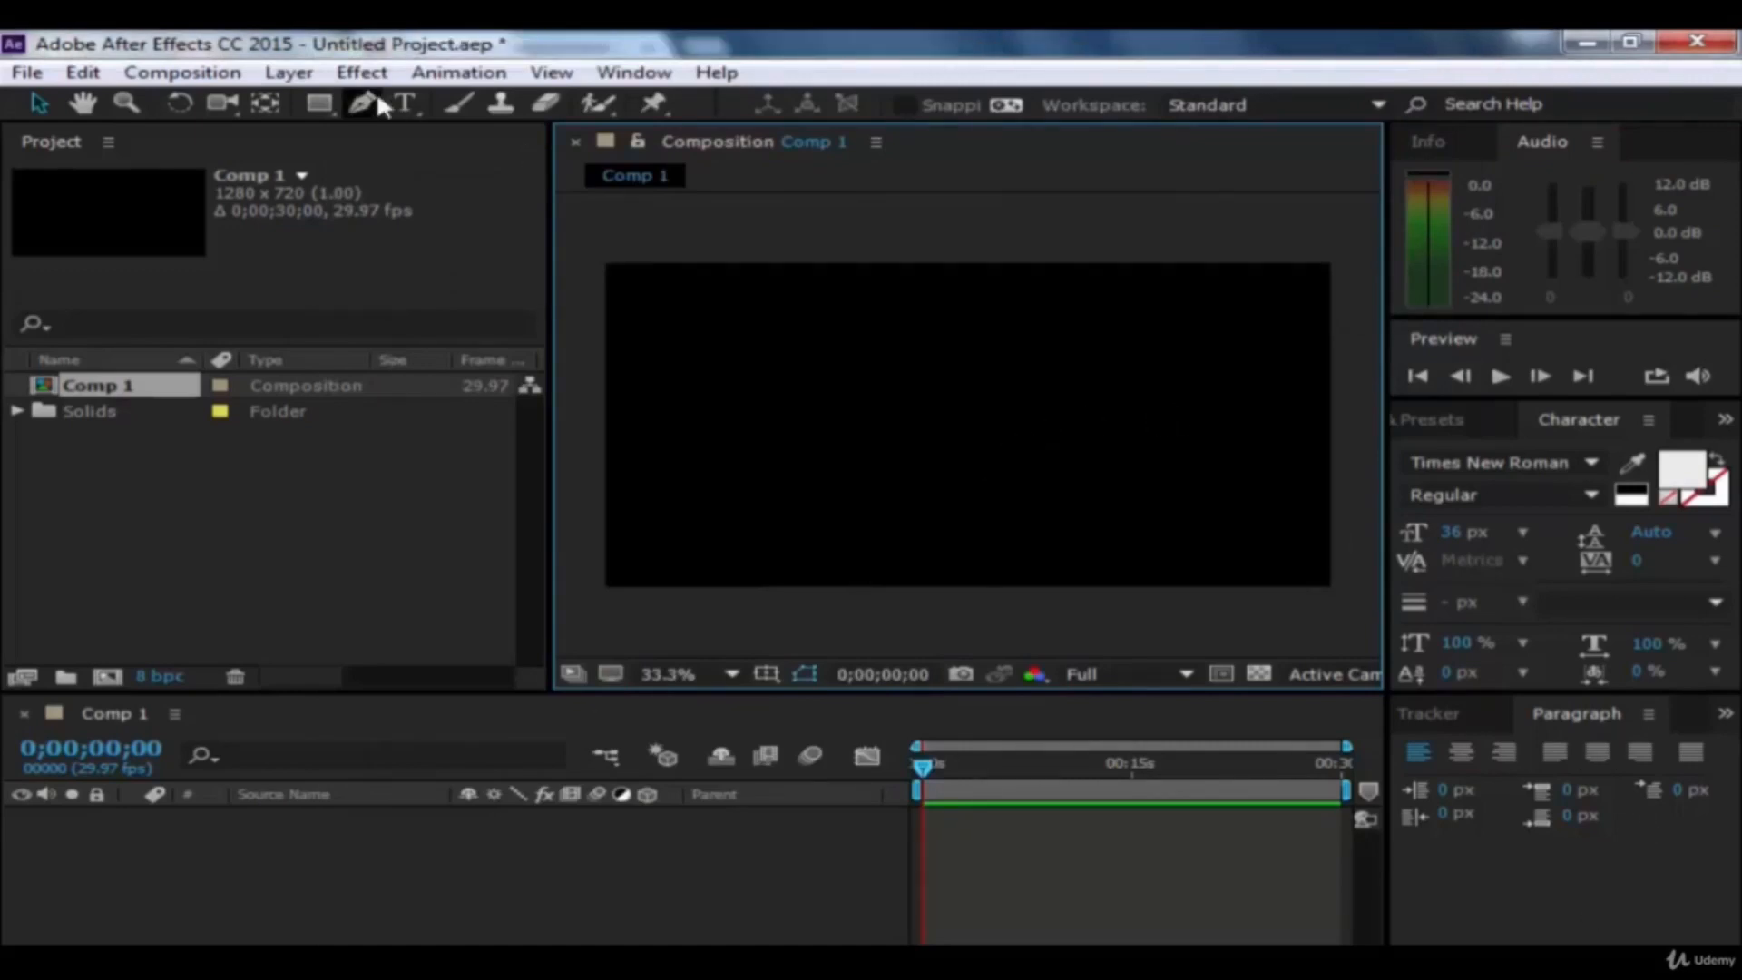
Step: Add a new adjustment layer to the composition
{"action": "left_click", "coordinate": [289, 73]}
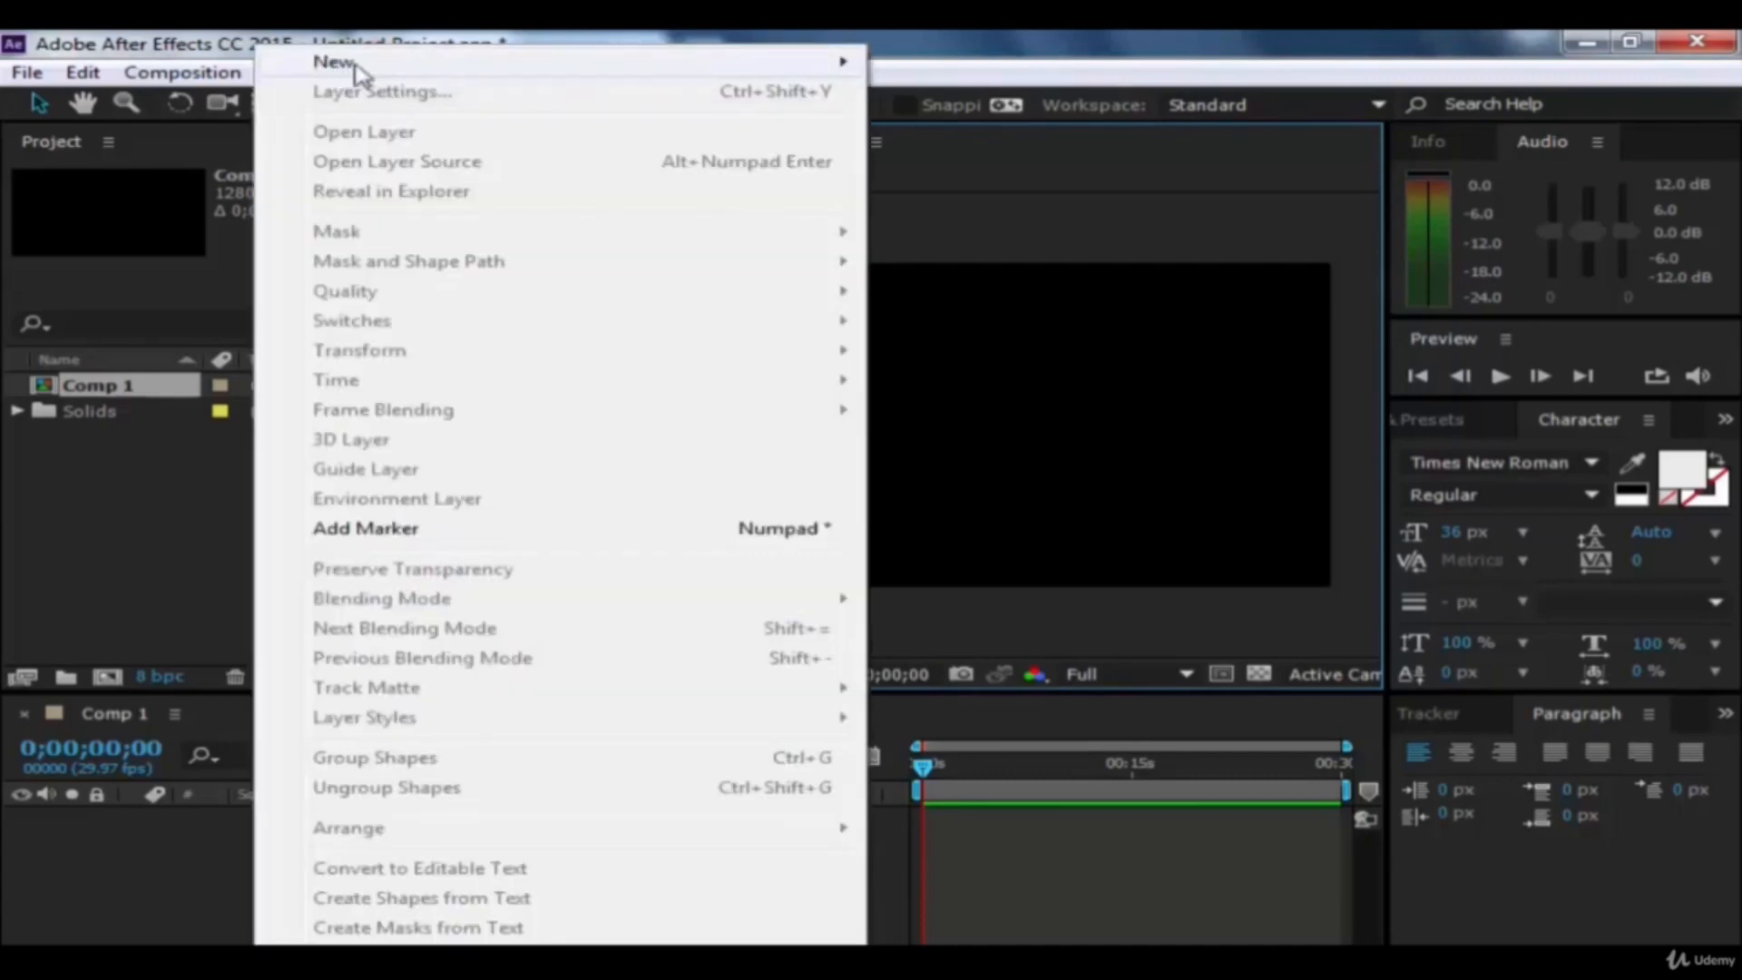
{"action": "mouse_move", "coordinate": [359, 65]}
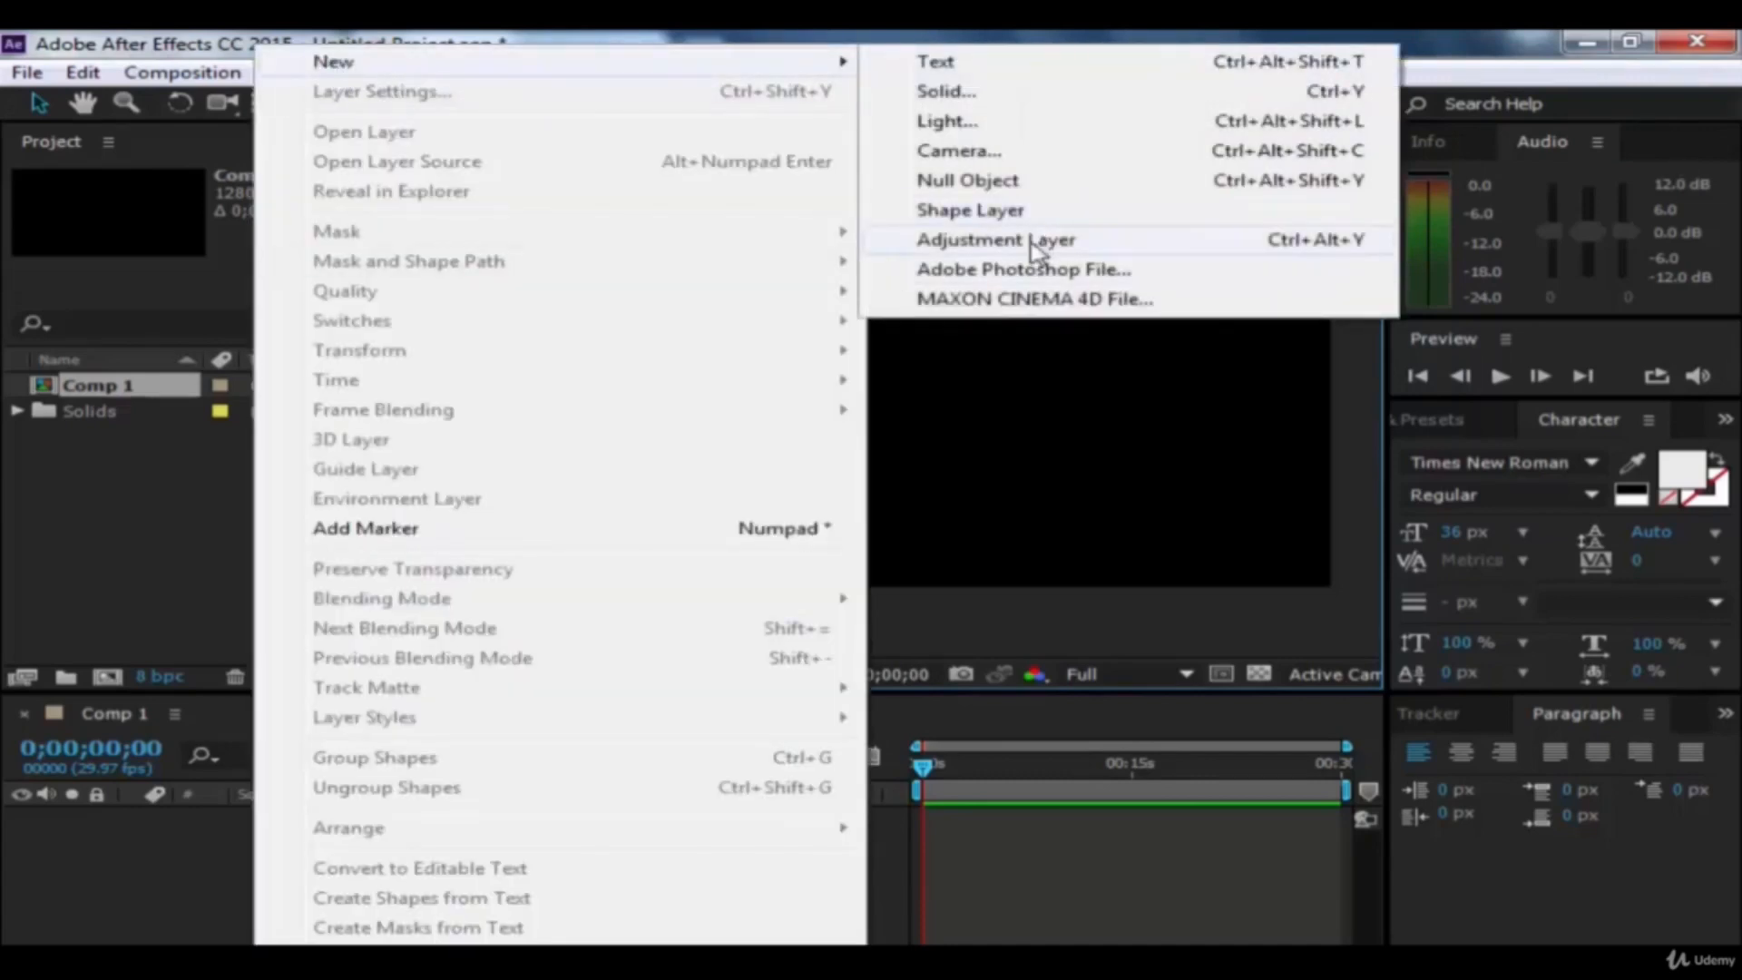
{"action": "left_click", "coordinate": [1034, 243]}
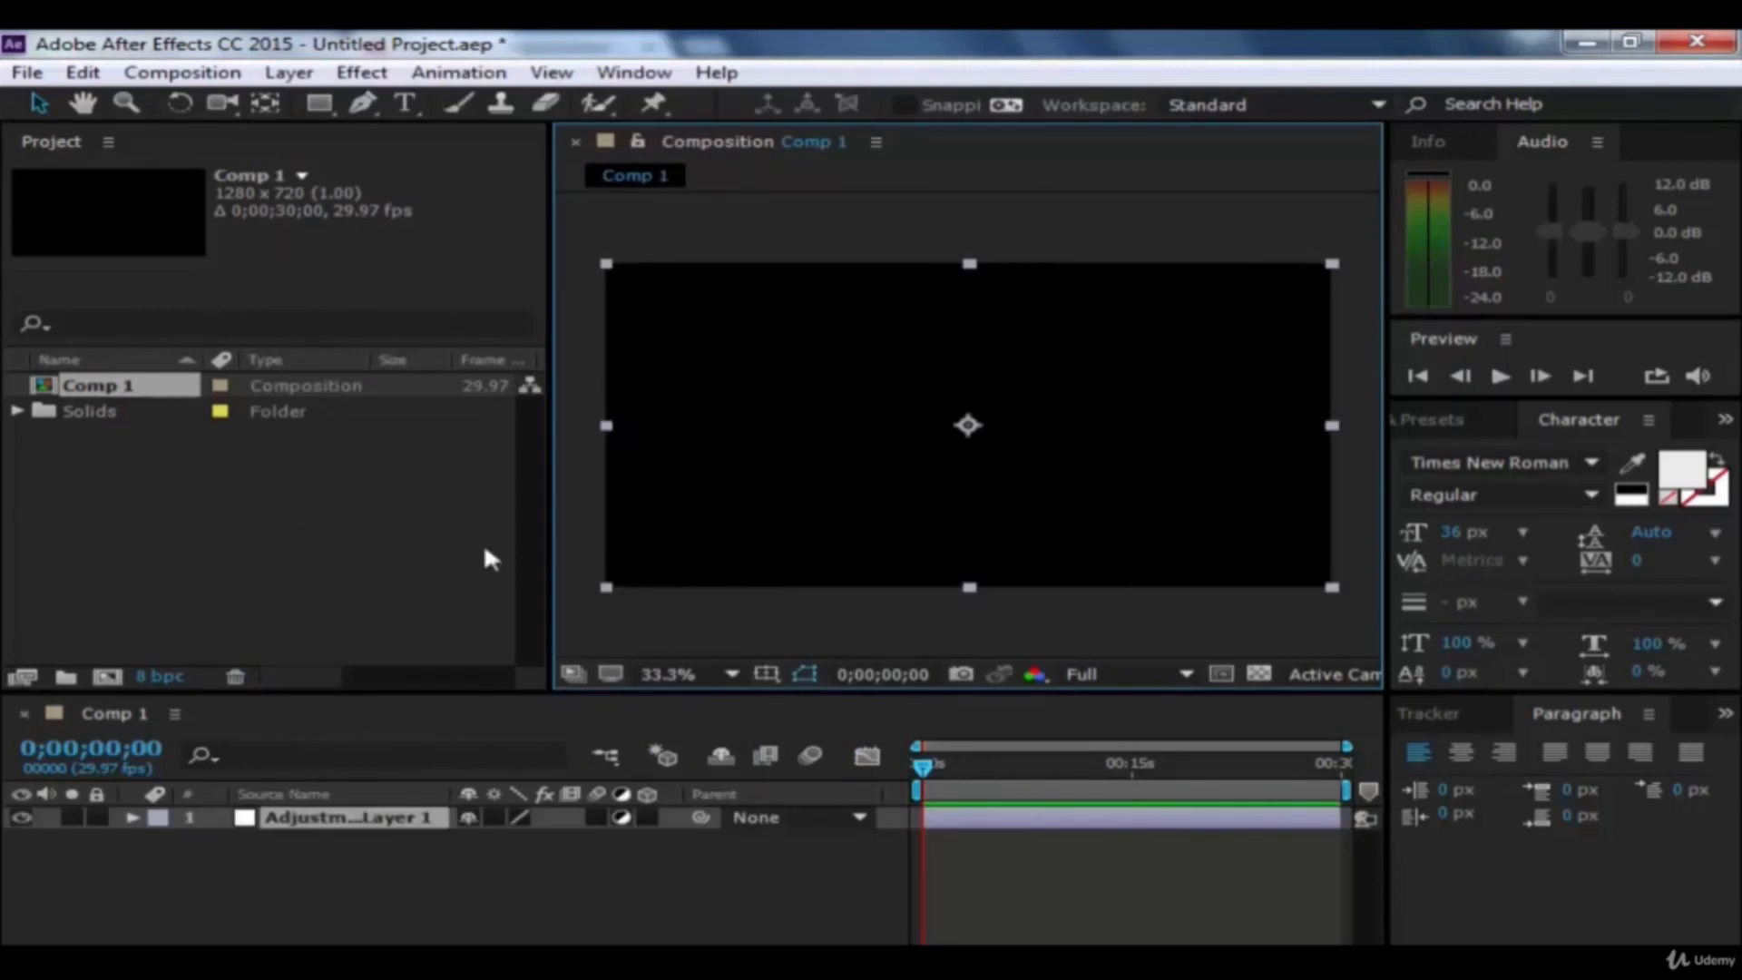
Step: Start importing a file into the project and browse to the "new course" folder on Local Disk (E:)
{"action": "left_click", "coordinate": [323, 541]}
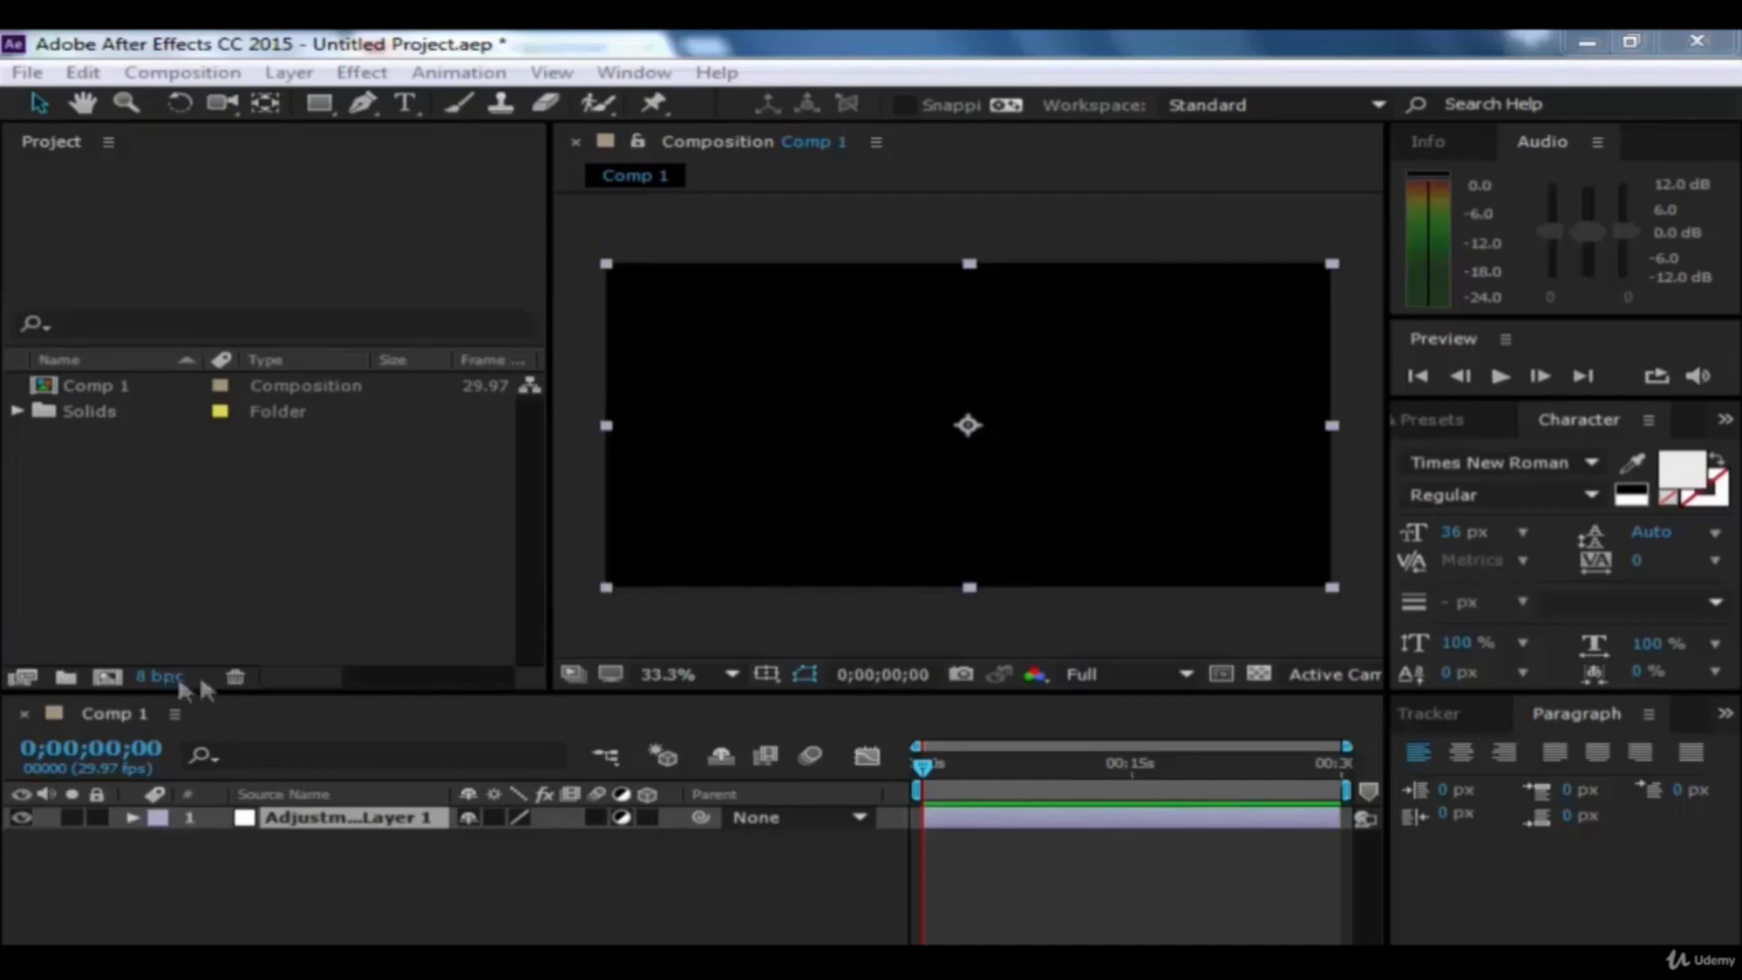
{"action": "double_click", "coordinate": [355, 656]}
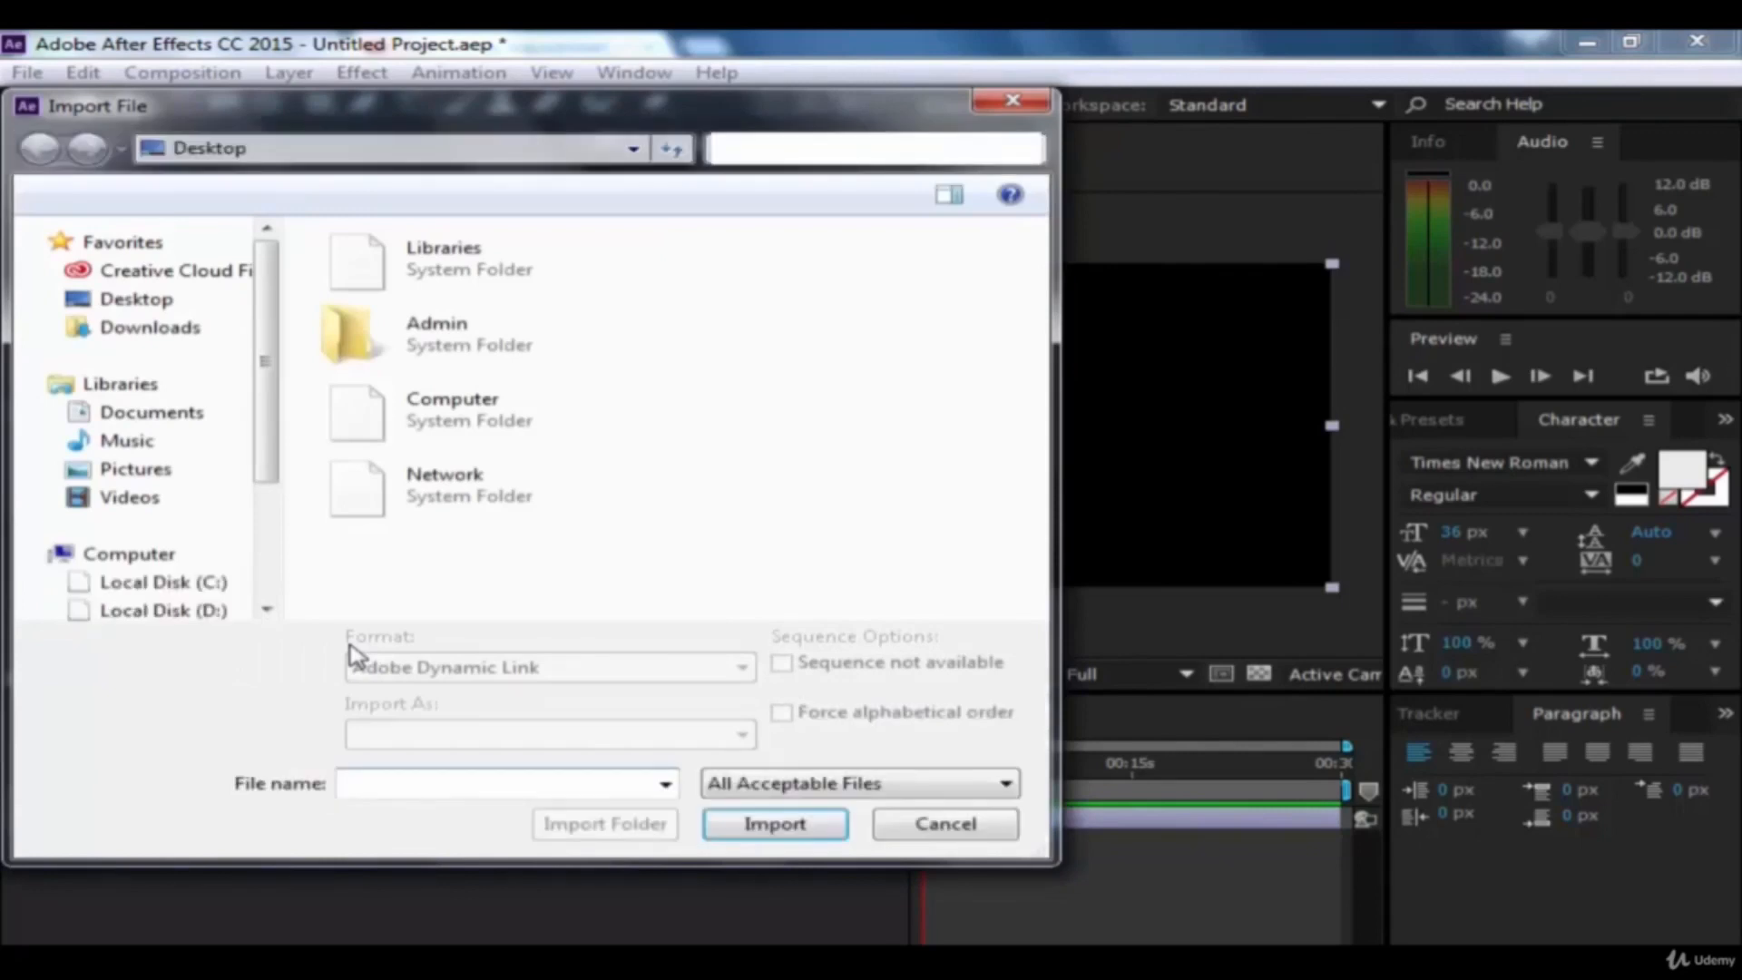
{"action": "double_click", "coordinate": [500, 422]}
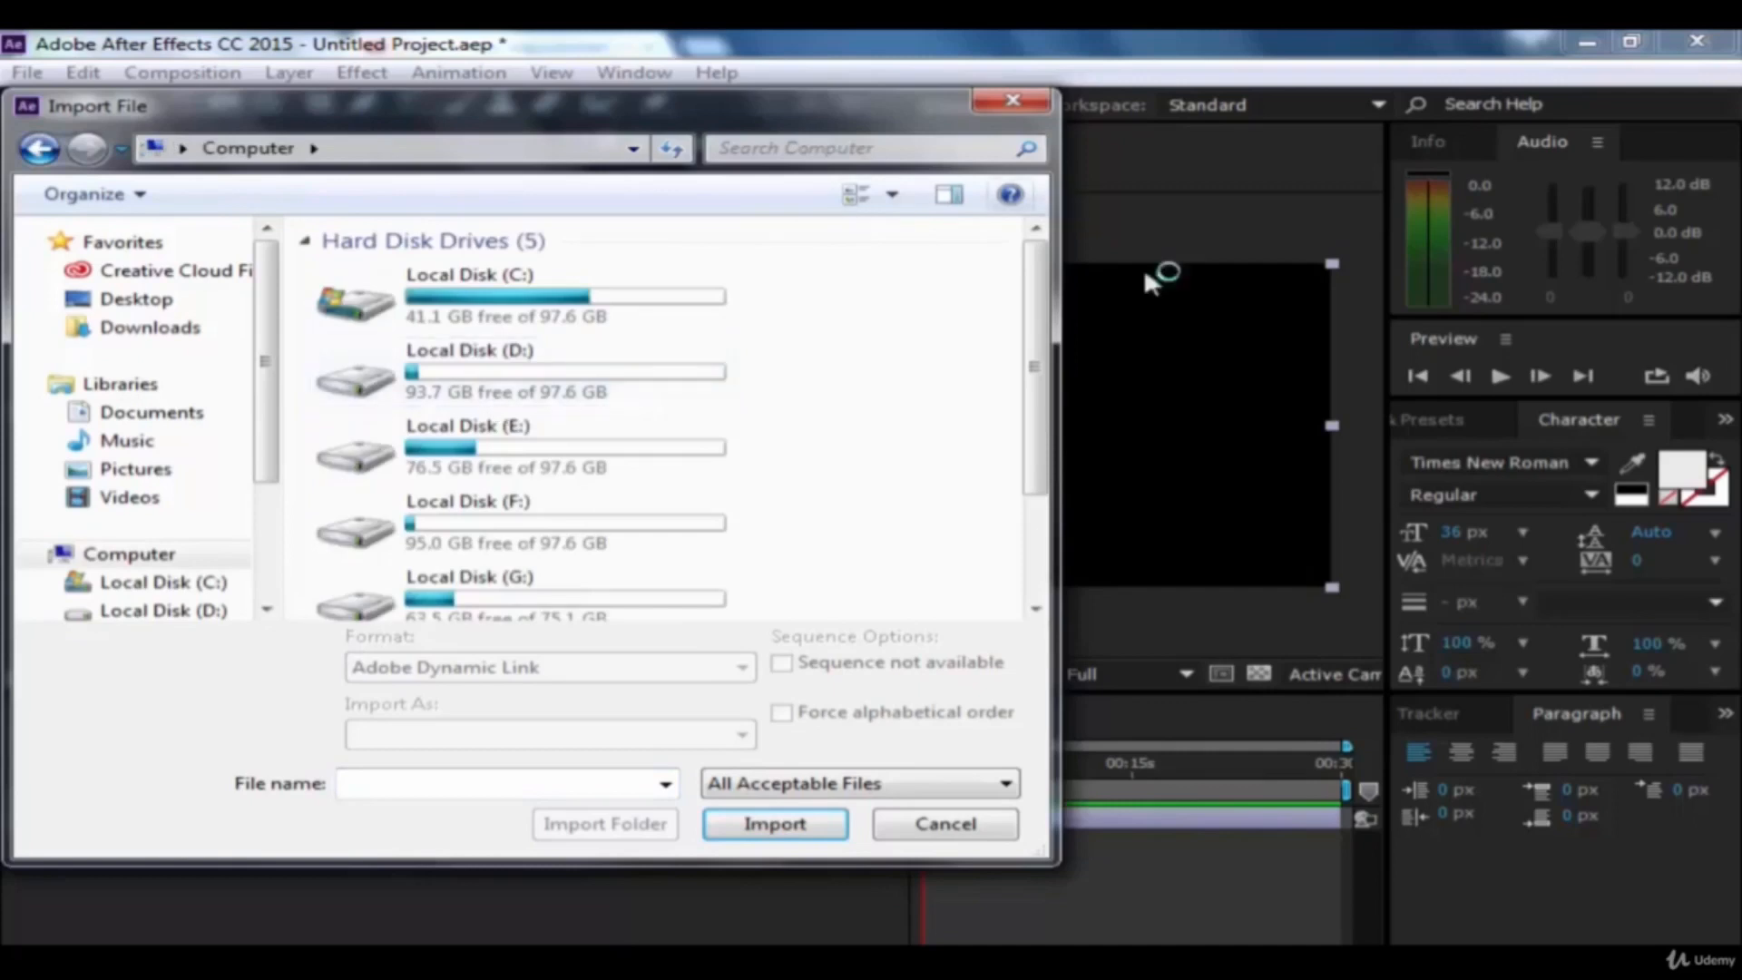
{"action": "scroll", "coordinate": [1022, 374], "scroll_direction": "down", "scroll_amount": 1}
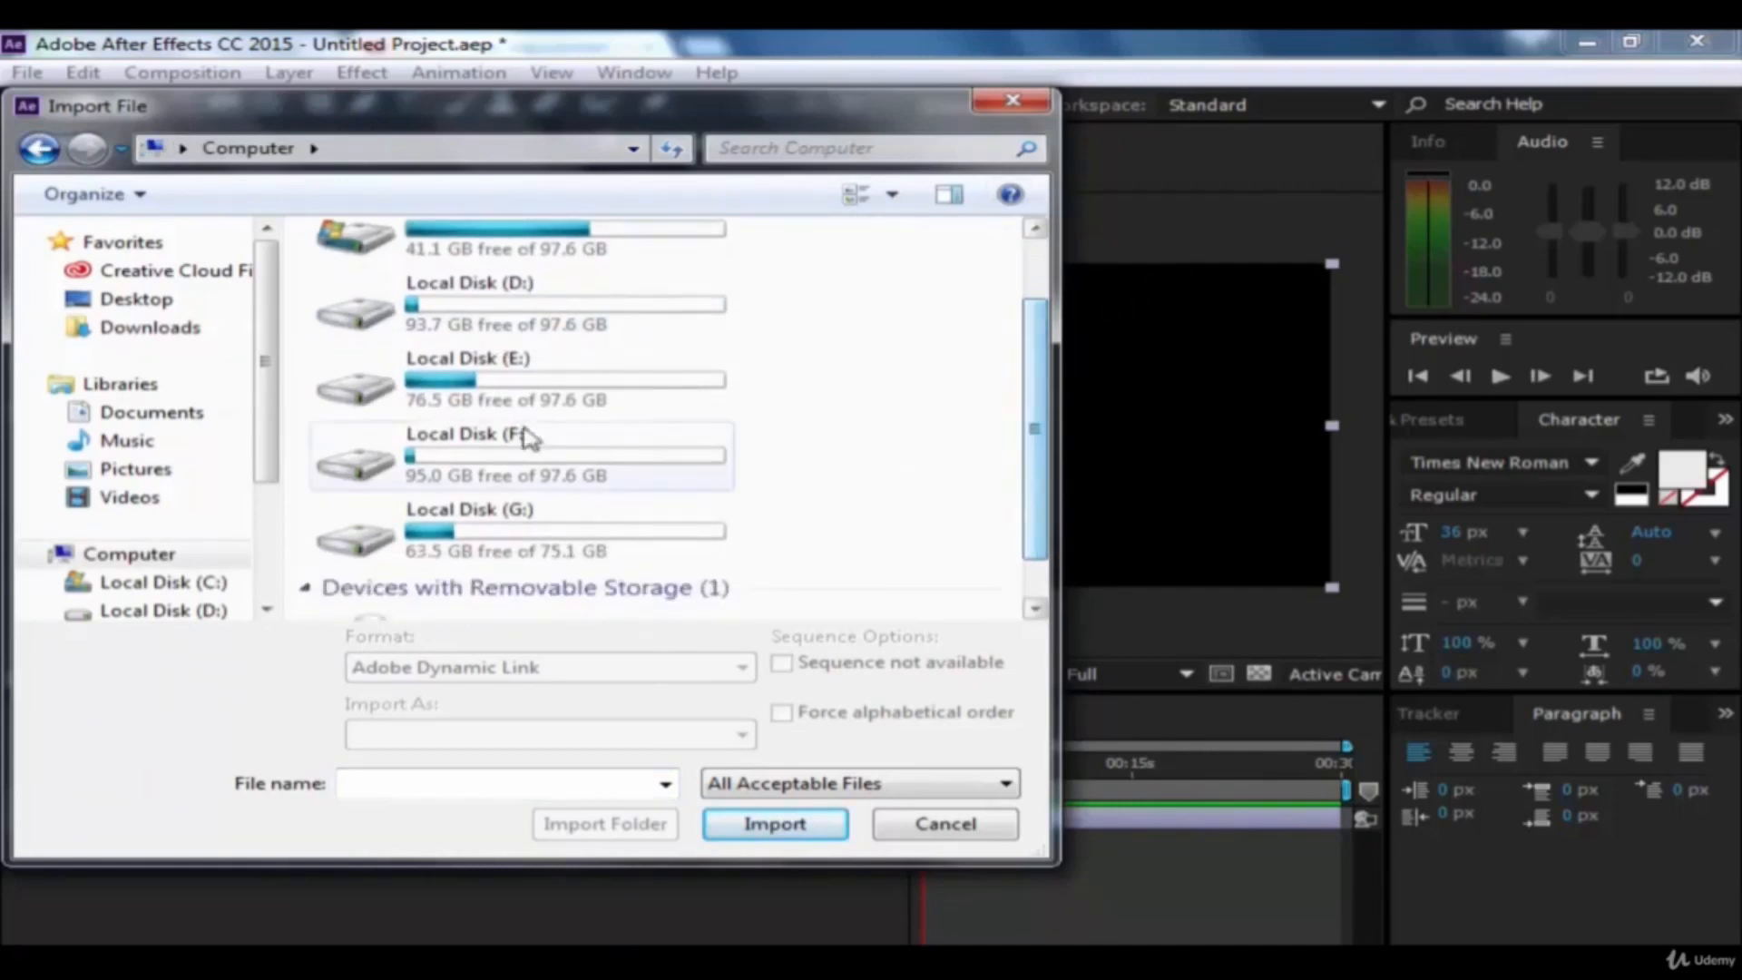
{"action": "double_click", "coordinate": [571, 398]}
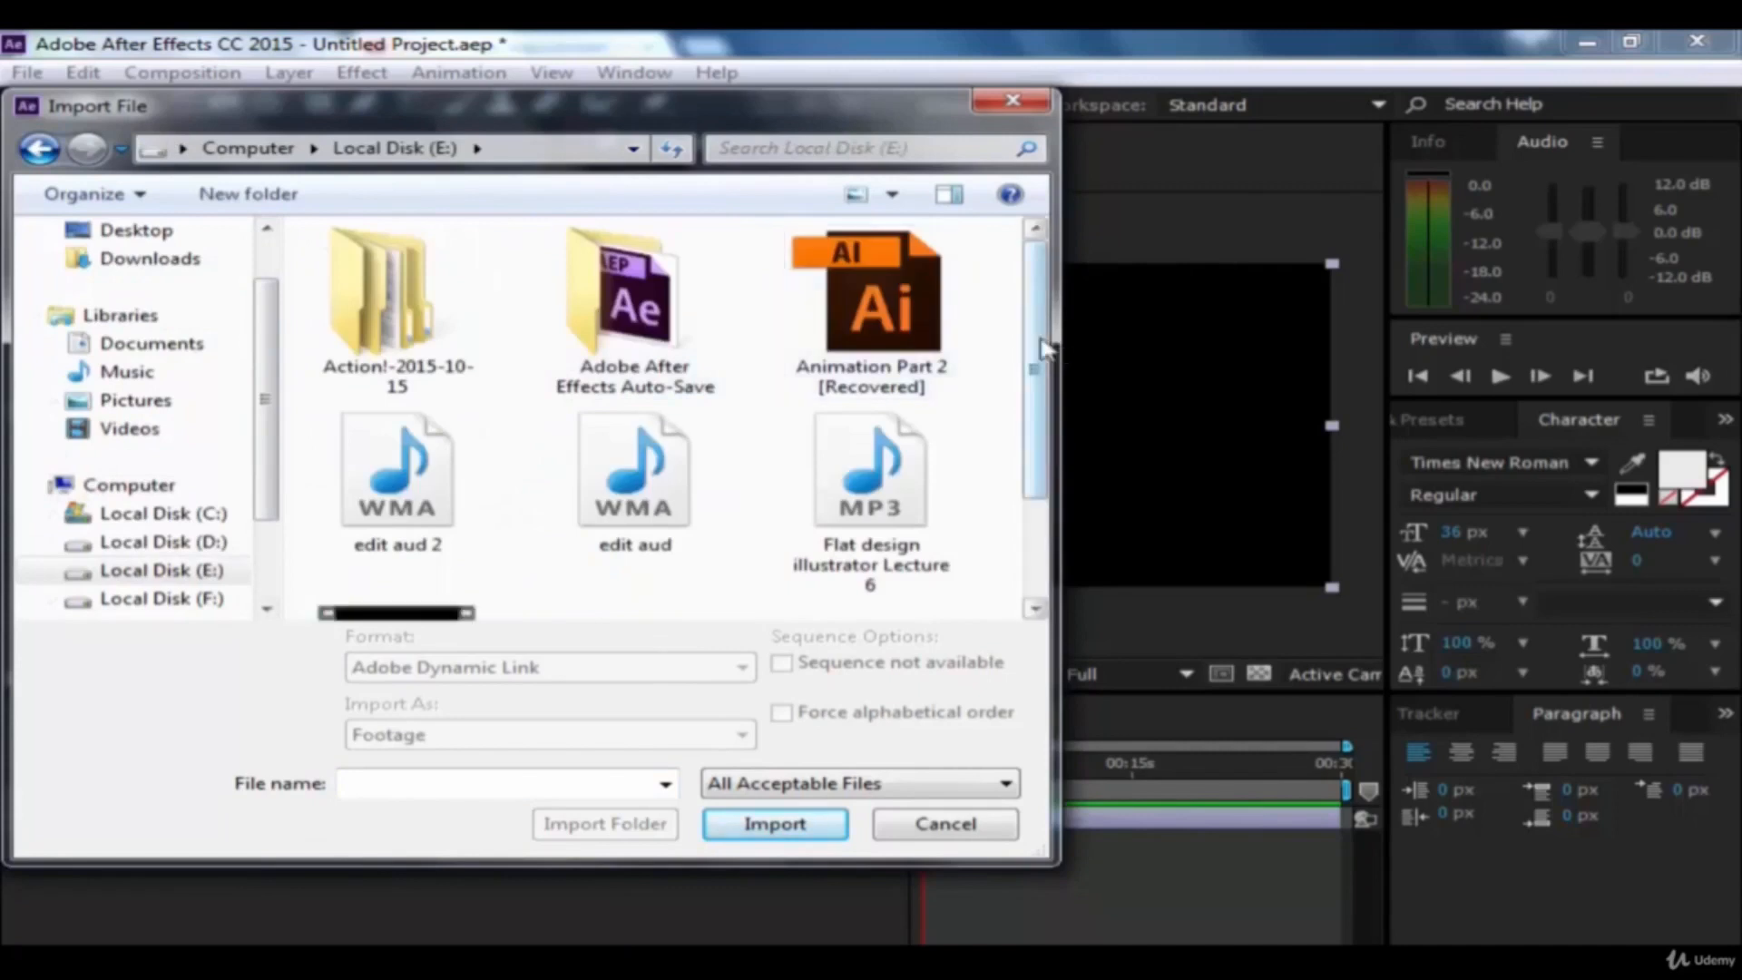
{"action": "scroll", "coordinate": [1028, 436], "scroll_direction": "down", "scroll_amount": 1}
{"action": "left_click_drag", "start_coordinate": [1023, 423], "coordinate": [1046, 288]}
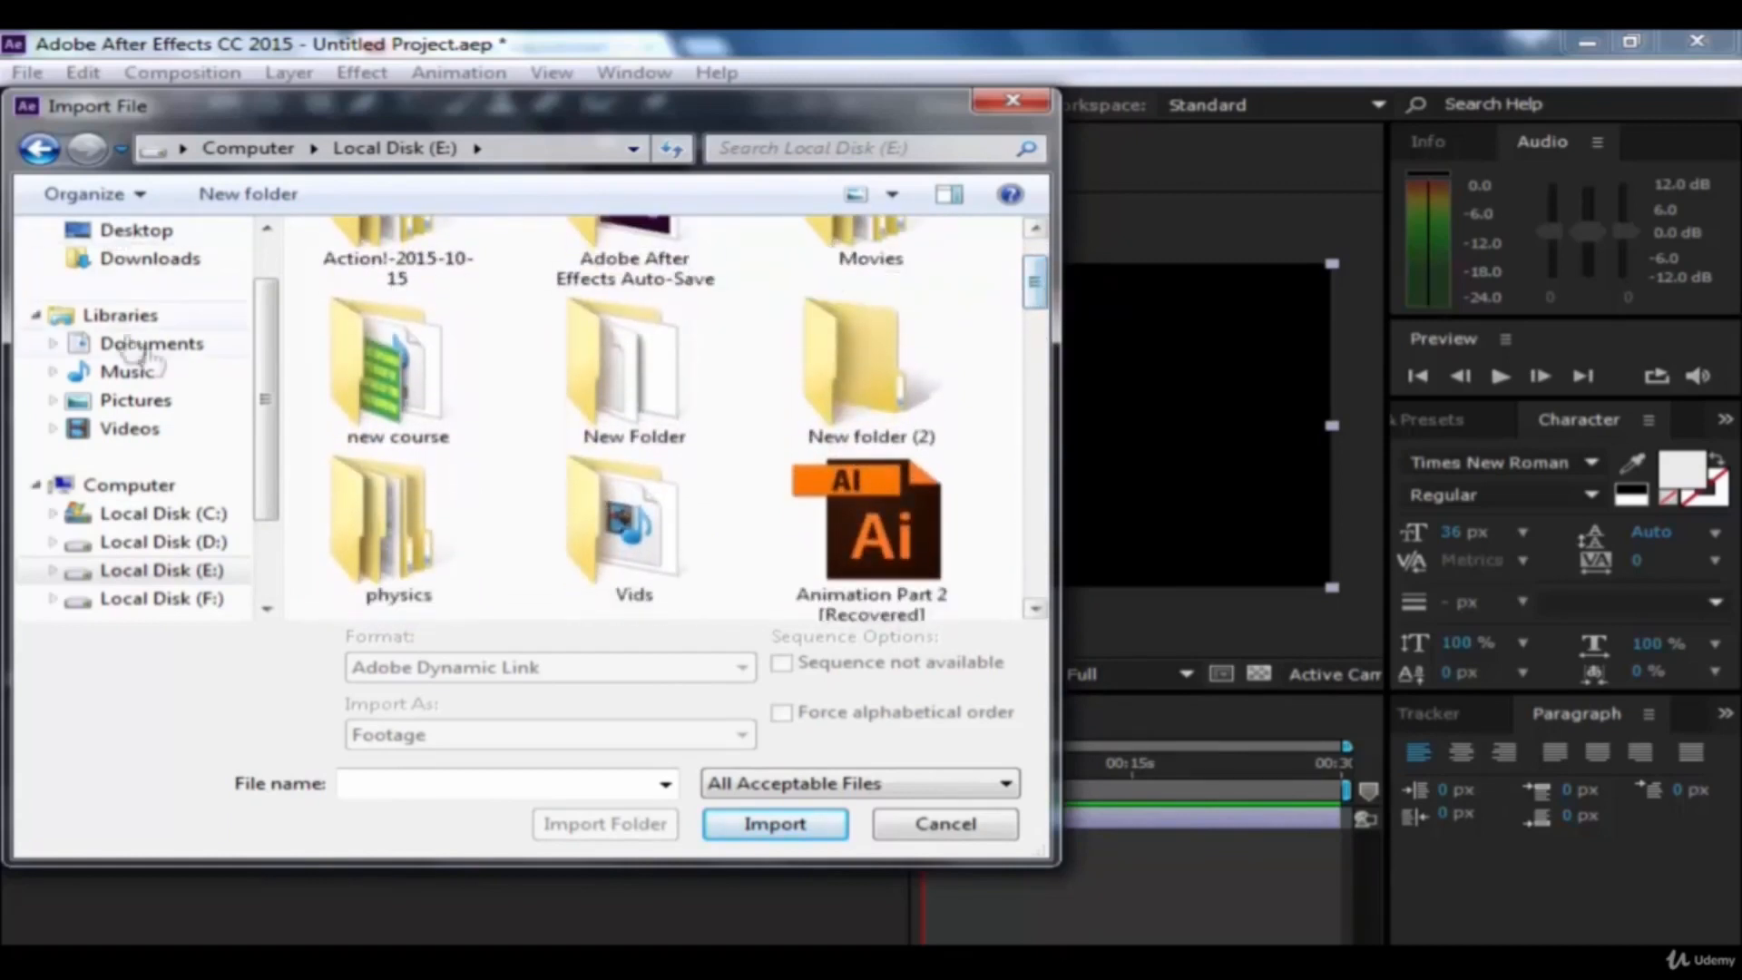
{"action": "double_click", "coordinate": [367, 345]}
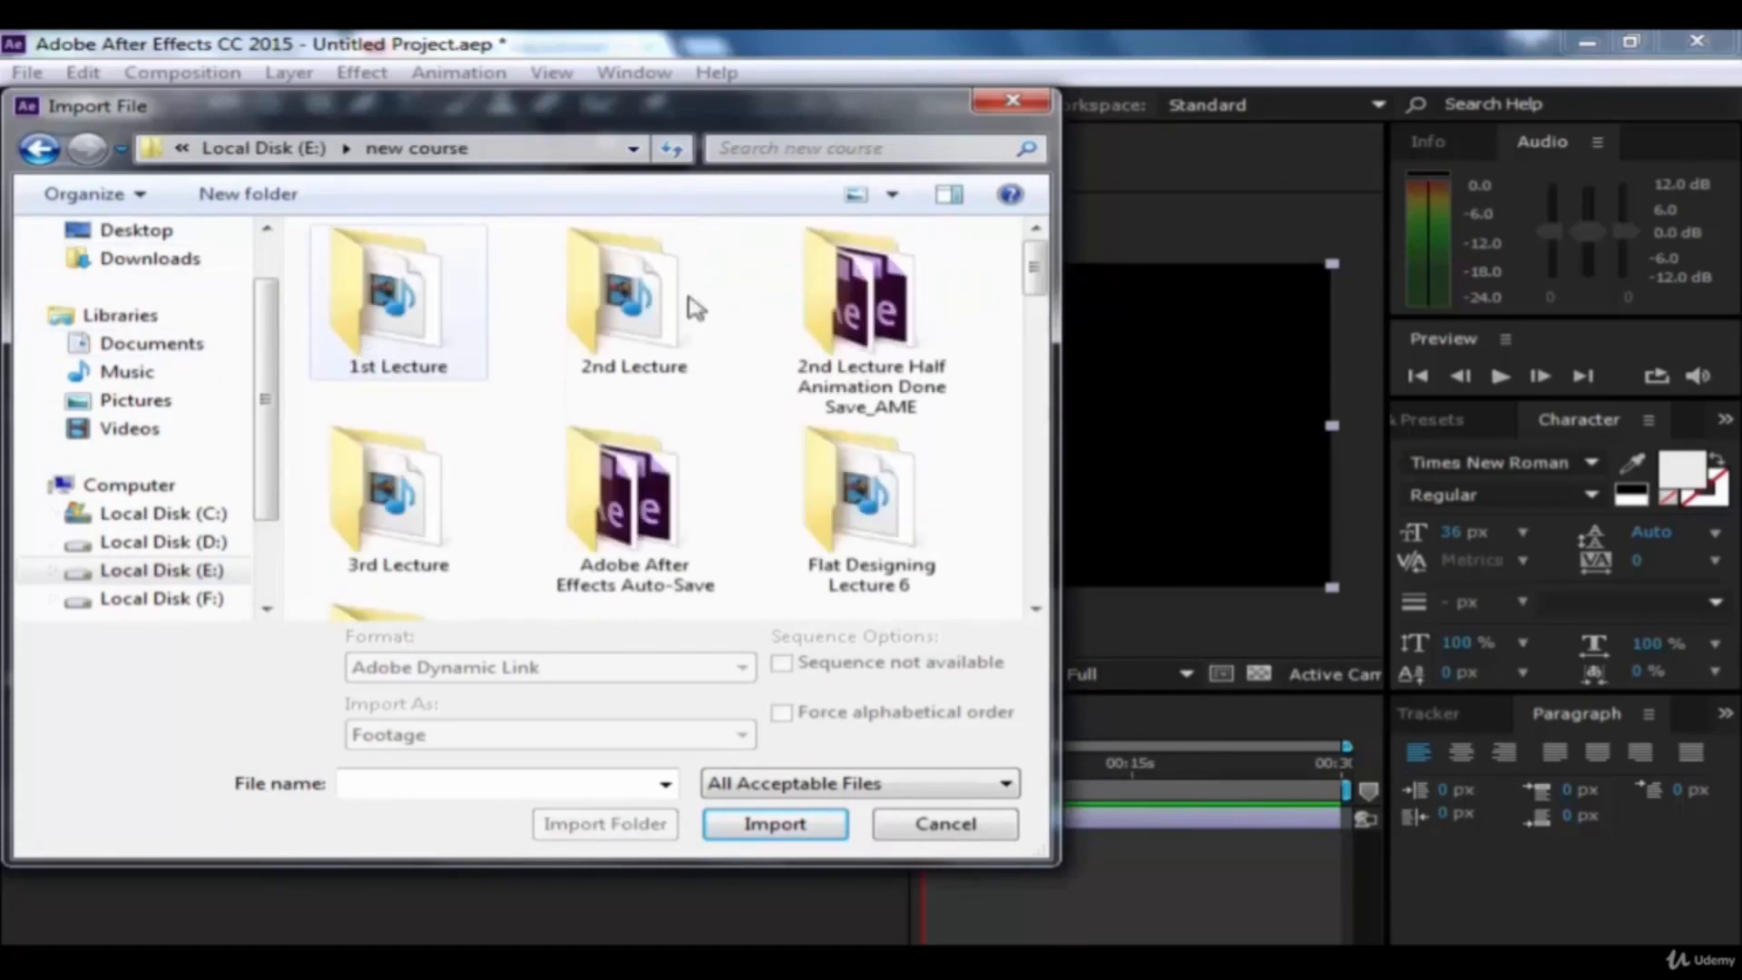
Step: Import the "2nd Lecture" MPEG video from the "new course" folder as footage
{"action": "left_click_drag", "start_coordinate": [1026, 272], "coordinate": [1033, 386]}
{"action": "left_click", "coordinate": [369, 494]}
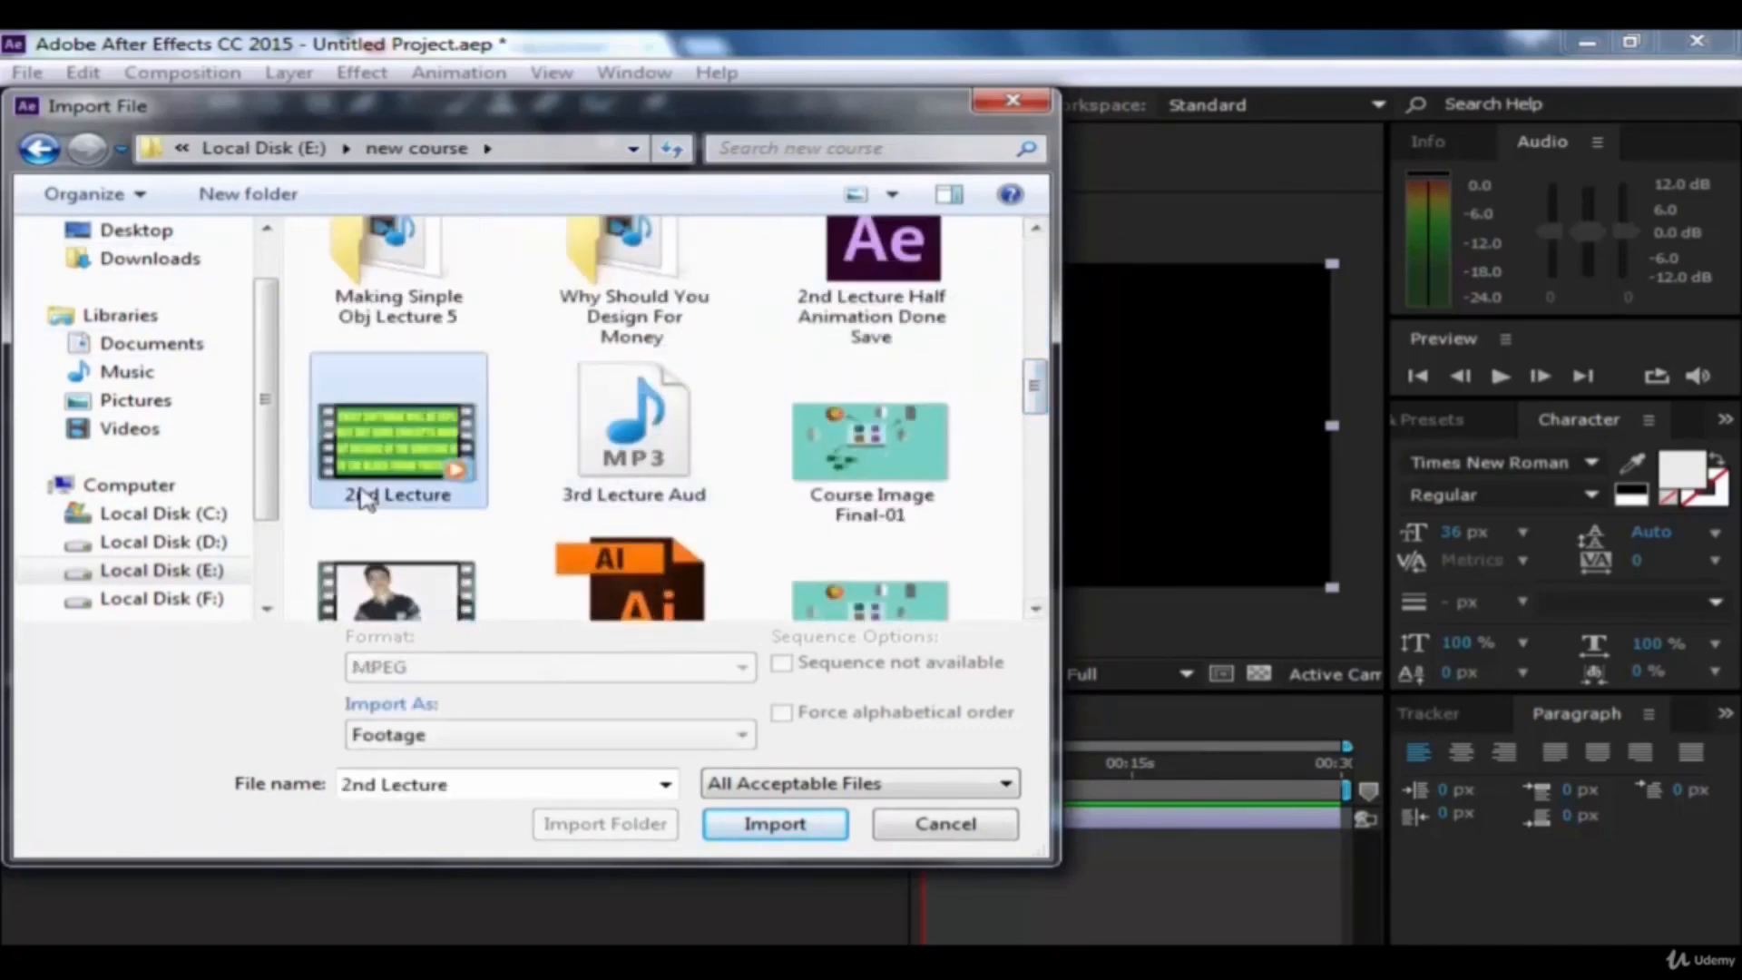
{"action": "left_click", "coordinate": [815, 827]}
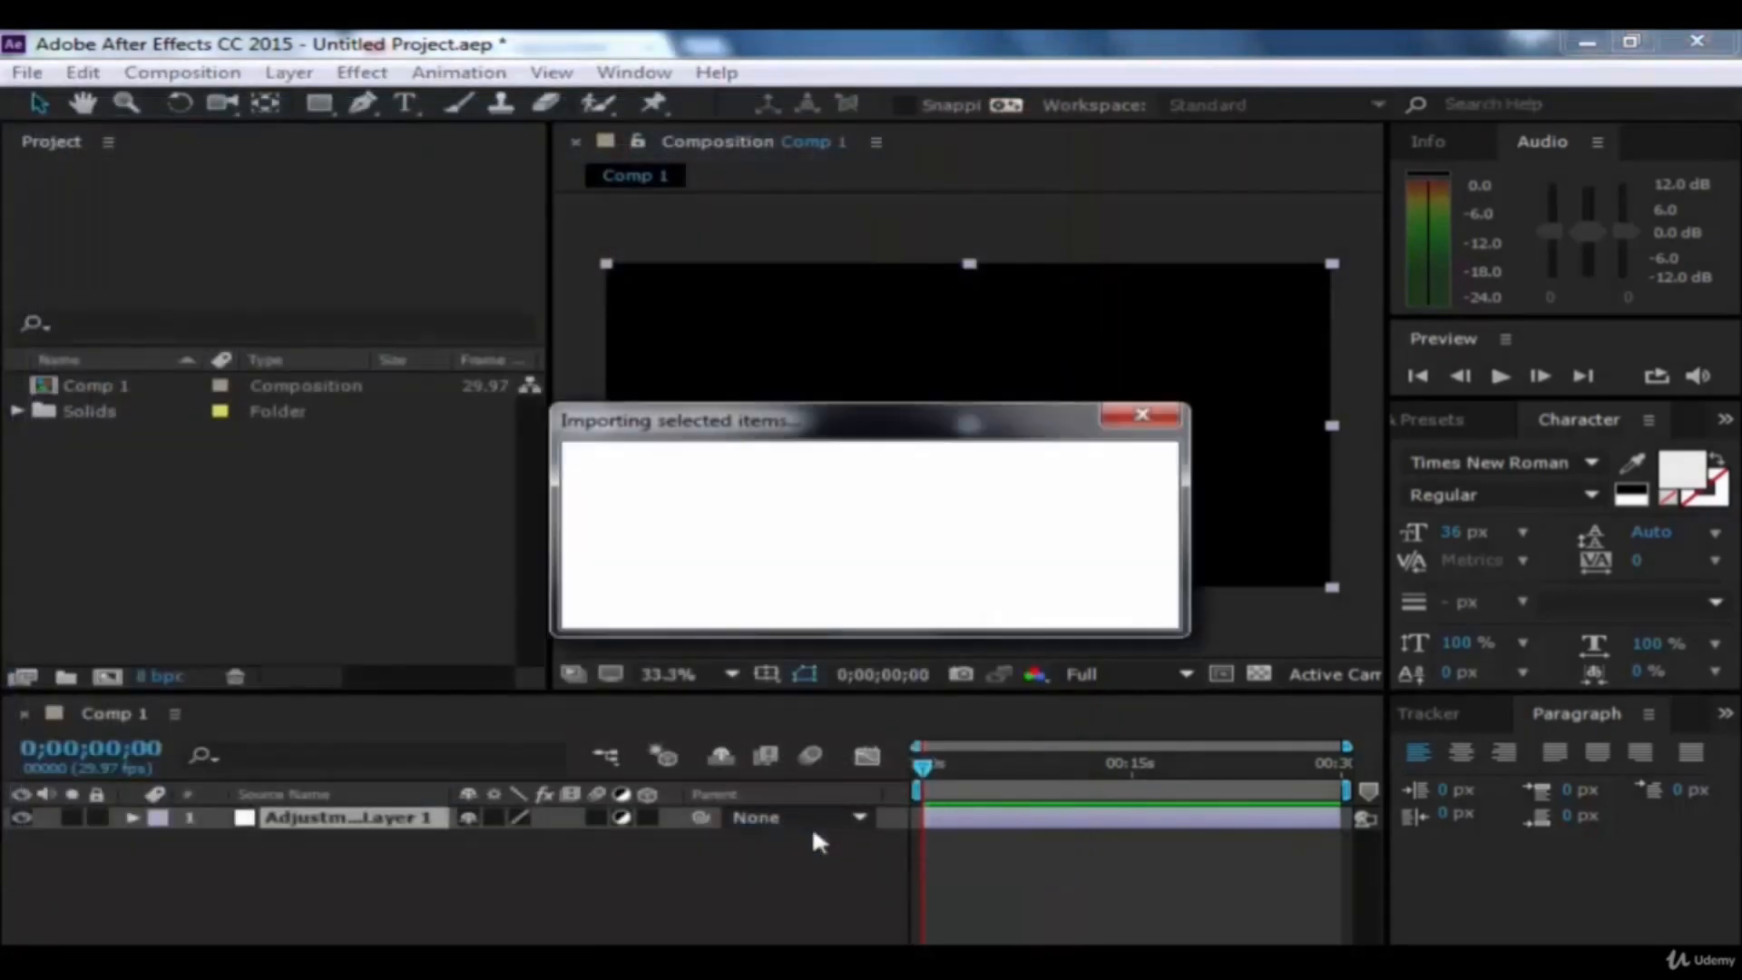